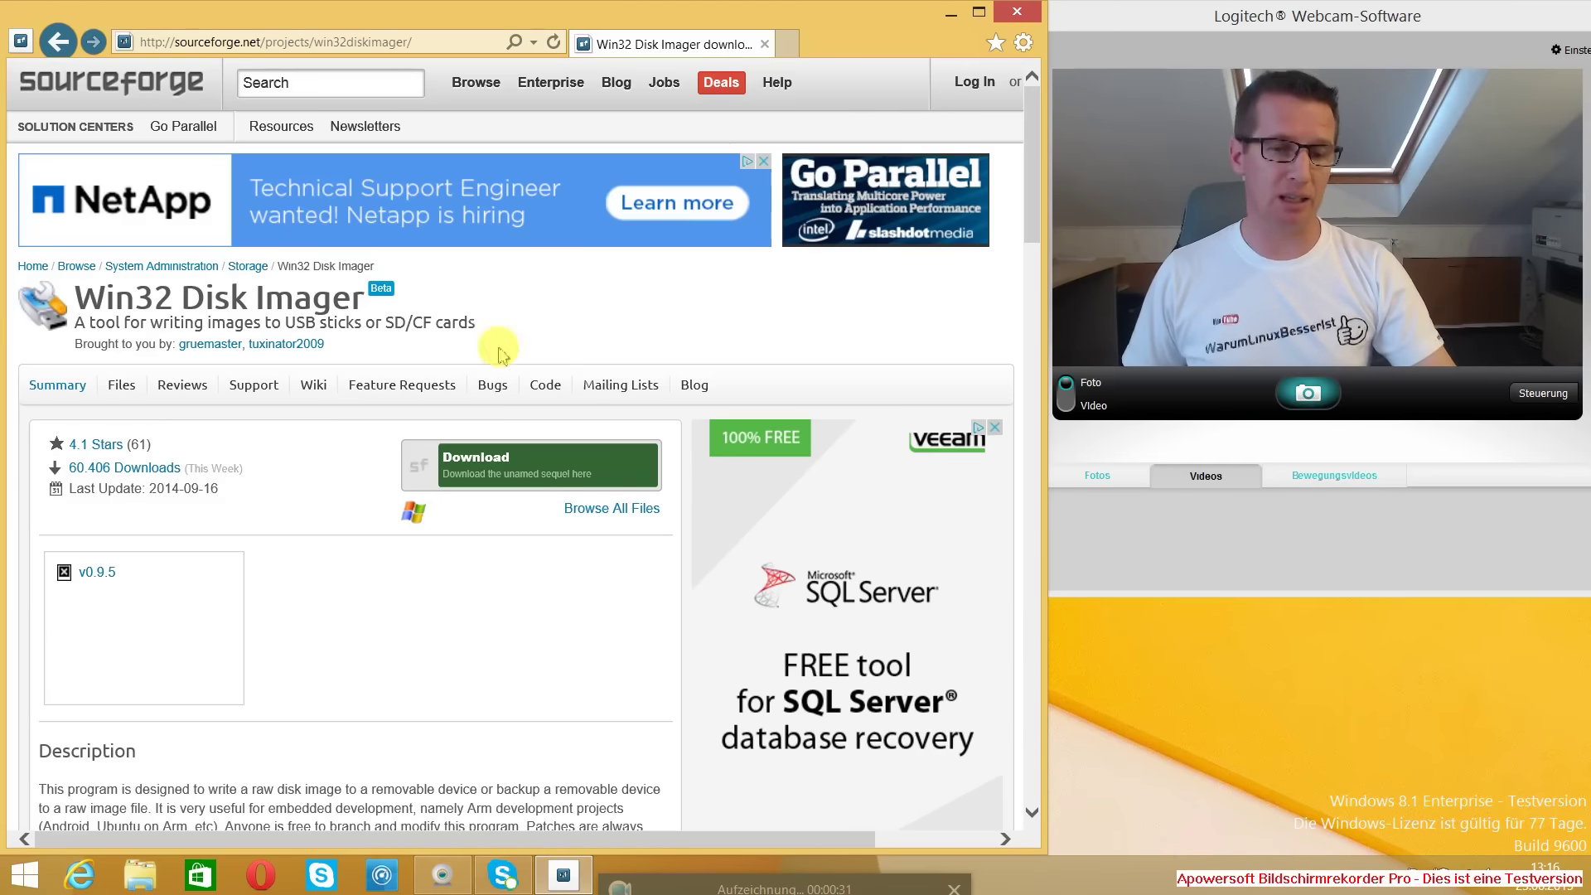
Step: Download Win32DiskImager-0.9.5-install.exe from the SourceForge project page and run the installer
left_click(497, 461)
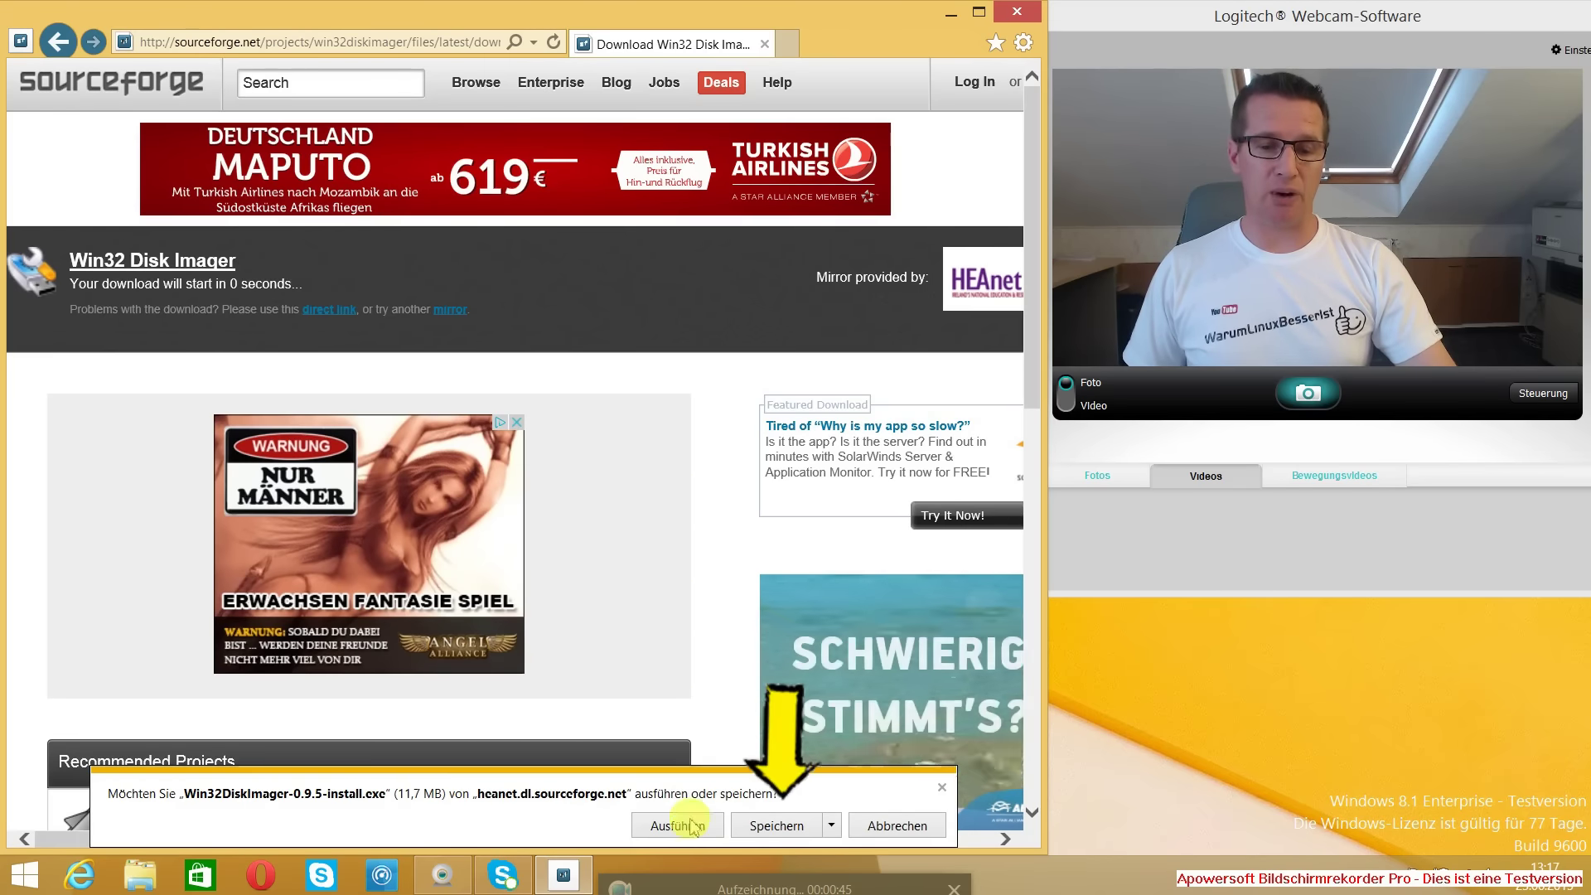
left_click(692, 828)
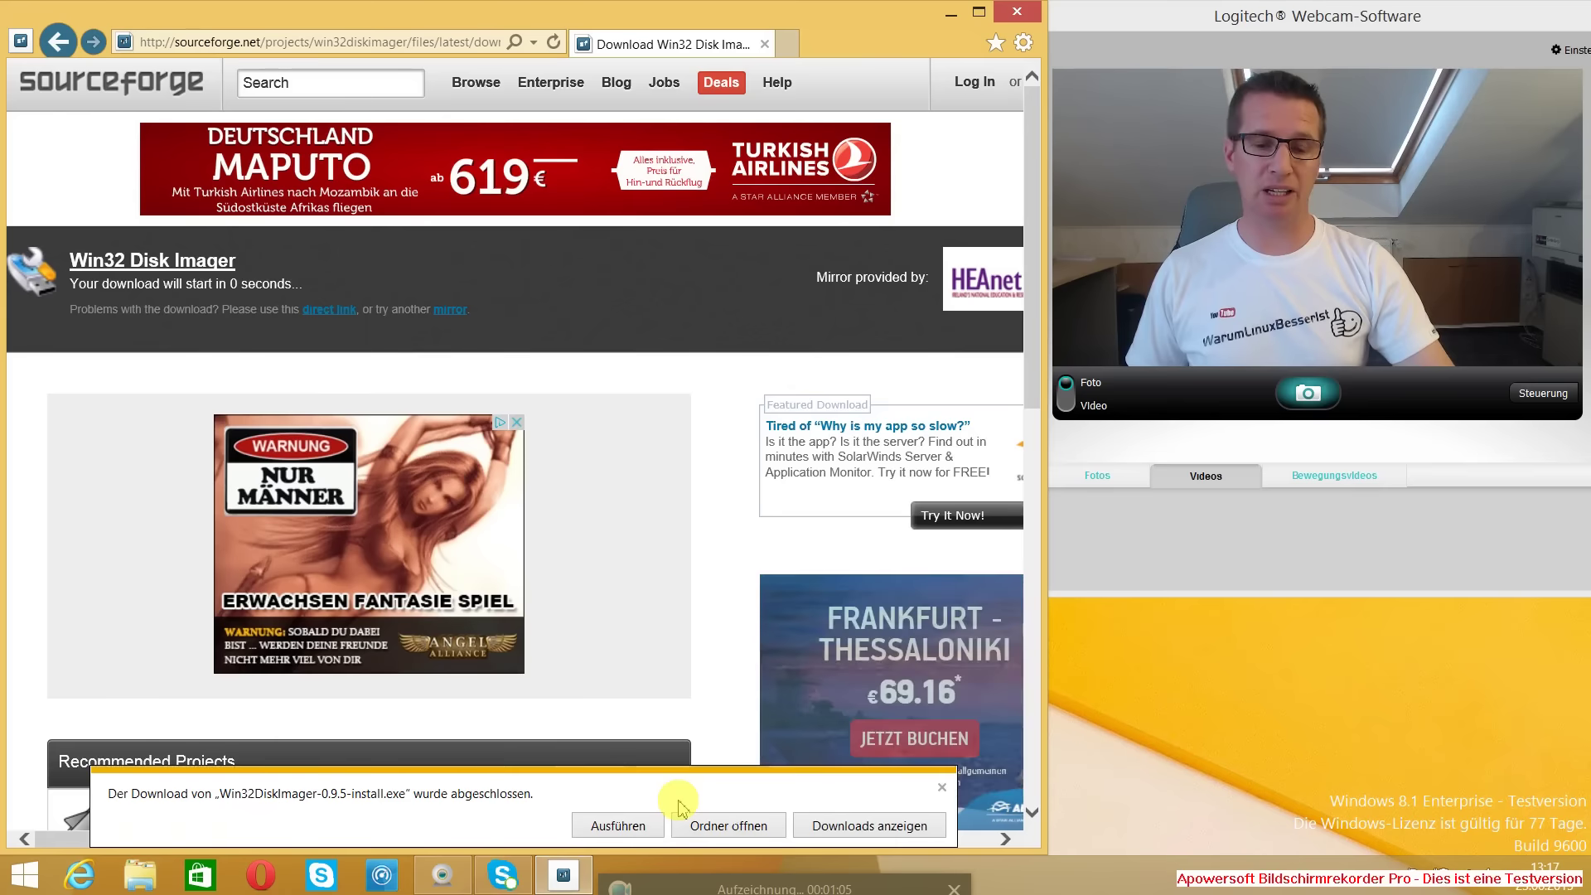
left_click(621, 825)
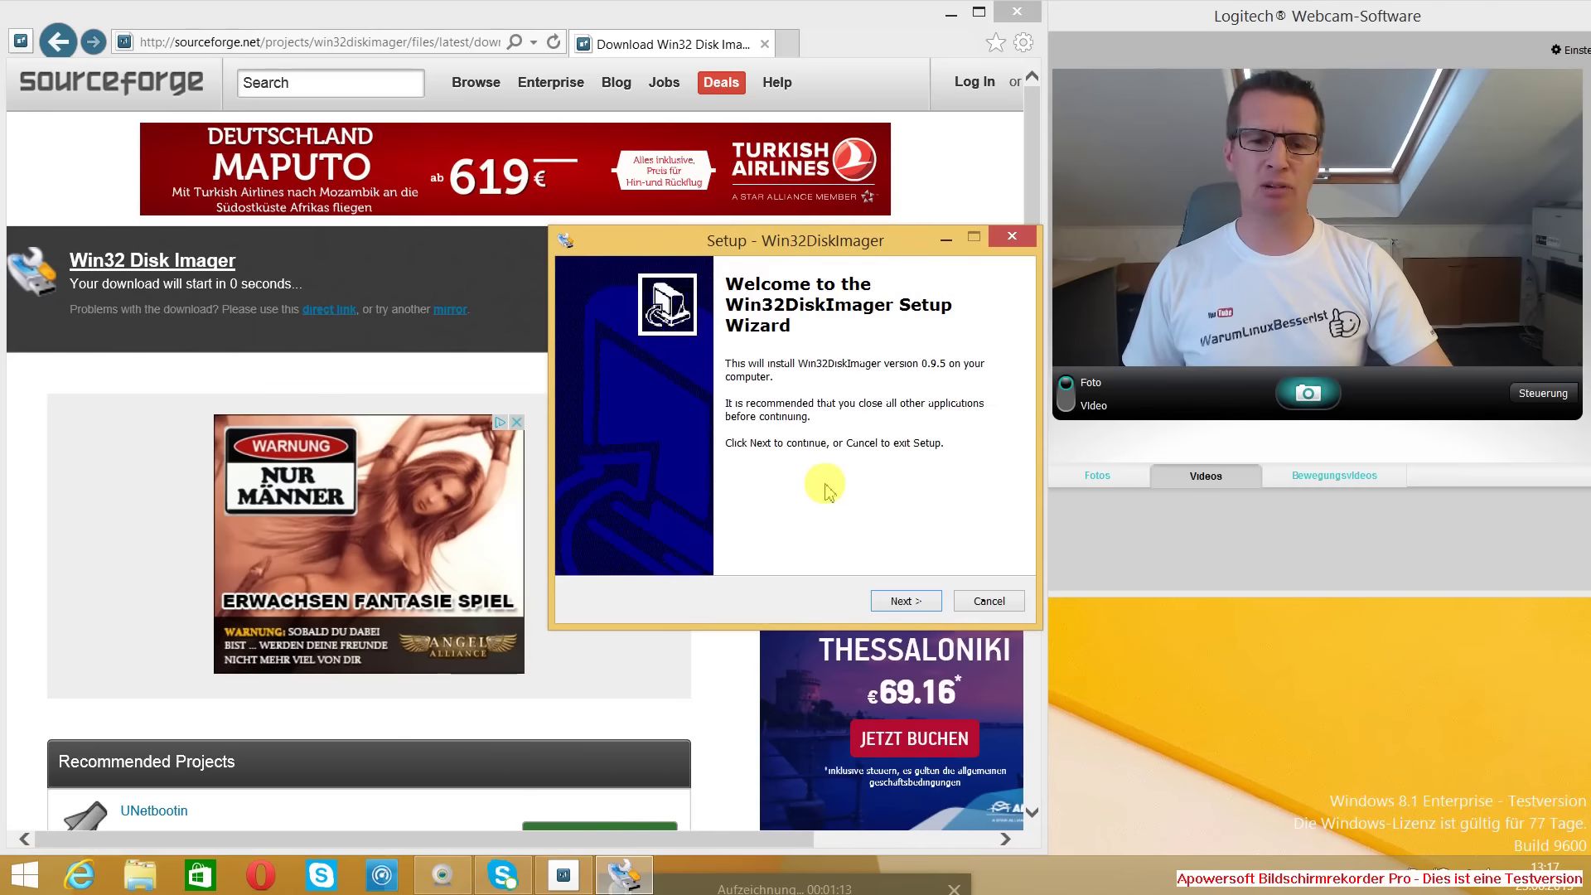
Step: Accept the license agreement and install Win32DiskImager in the default location with the Image Writer start menu folder and a desktop icon
left_click(902, 602)
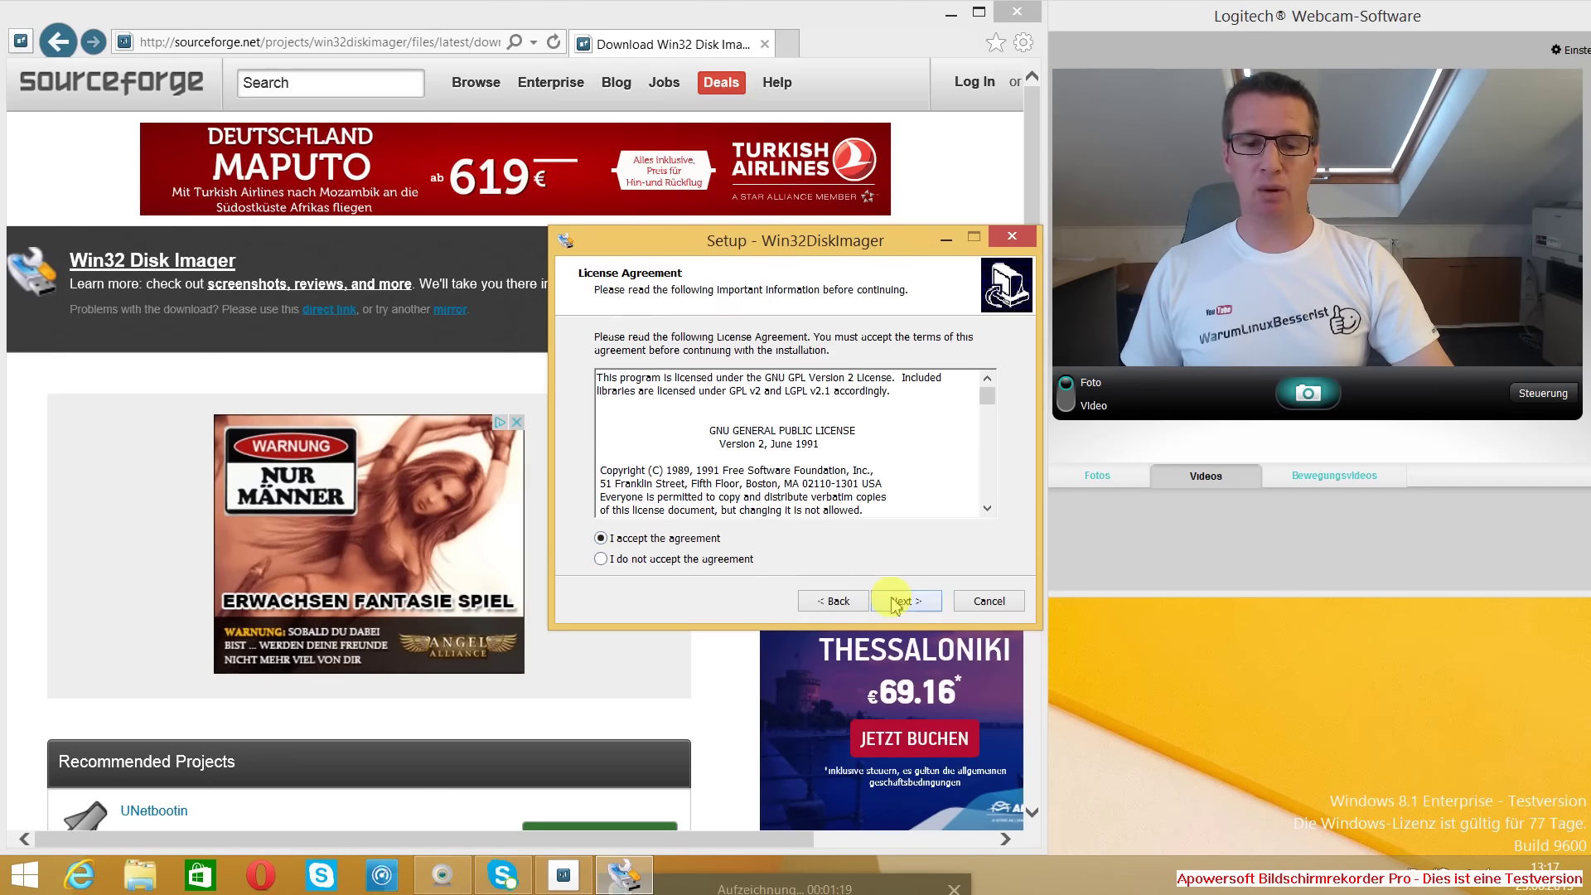
left_click(902, 601)
left_click(903, 601)
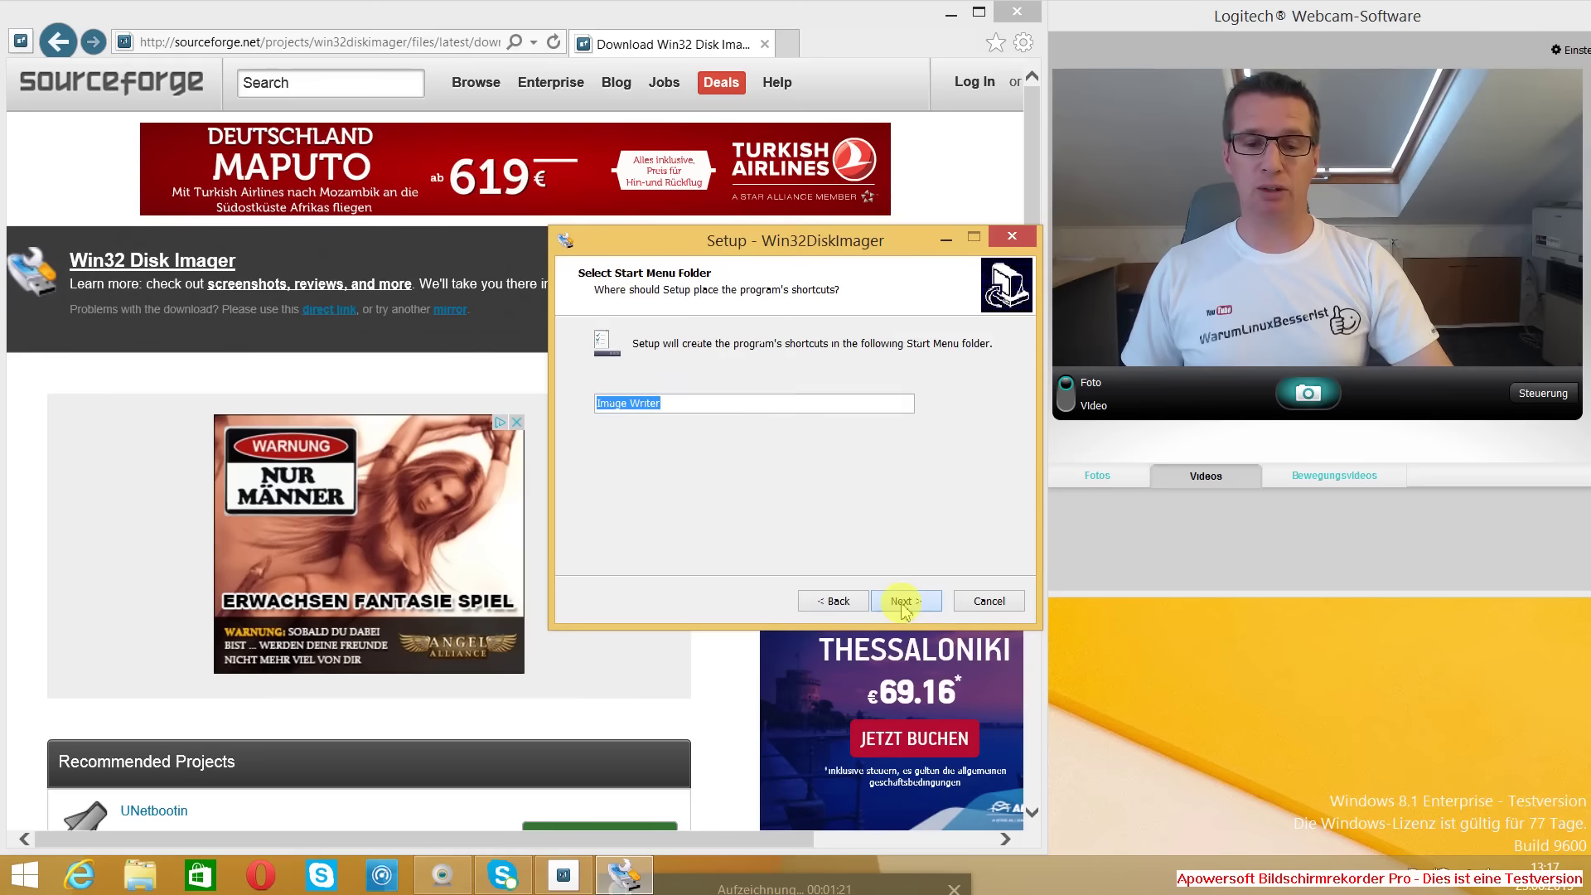
left_click(903, 603)
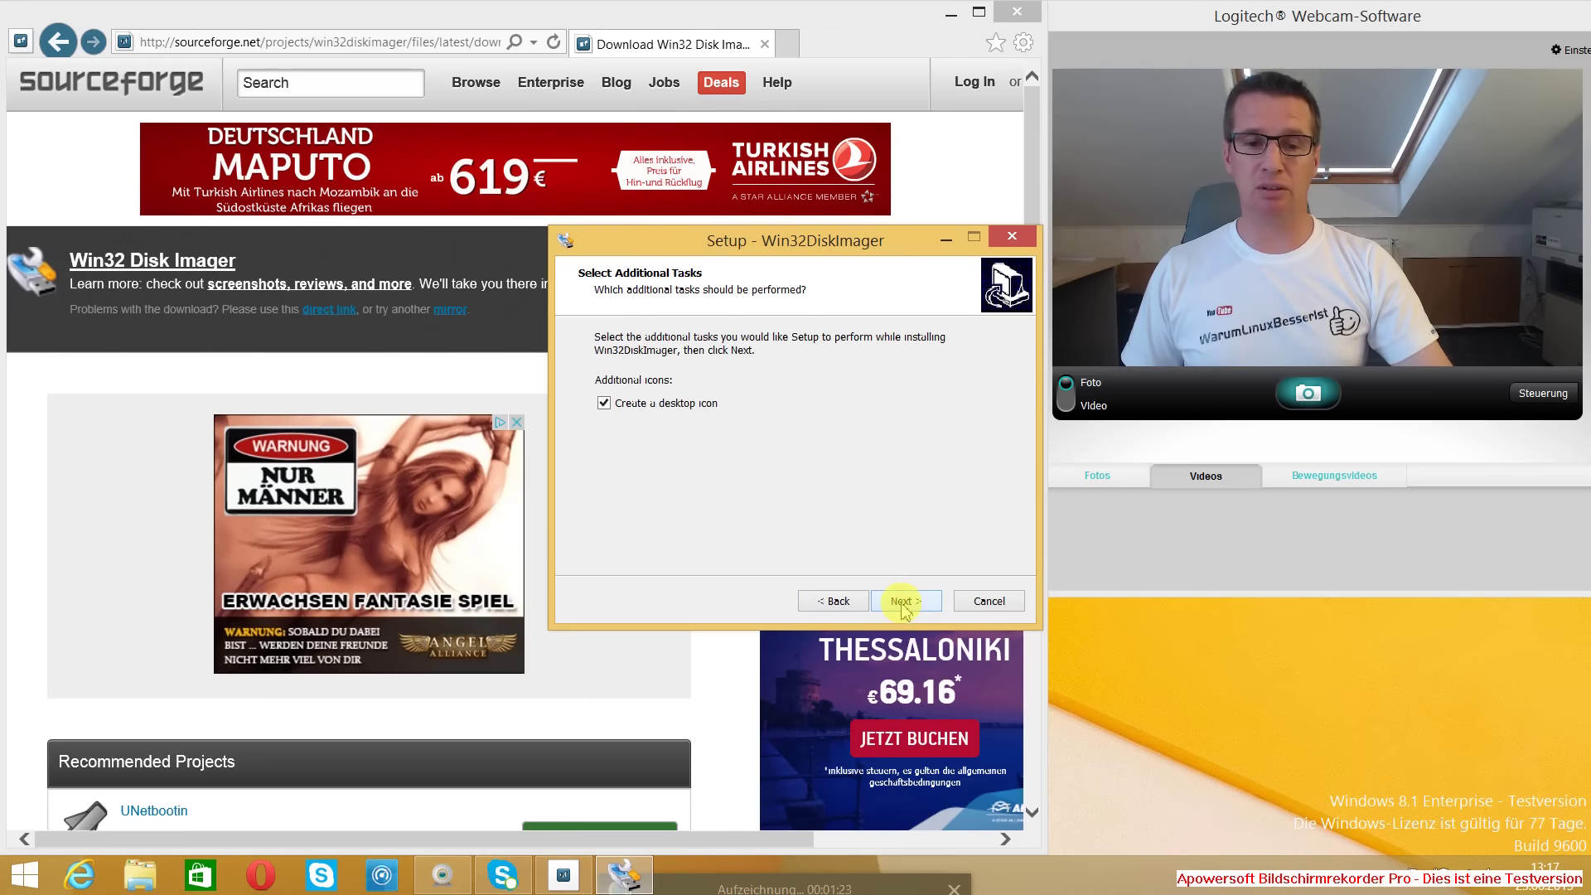
left_click(904, 603)
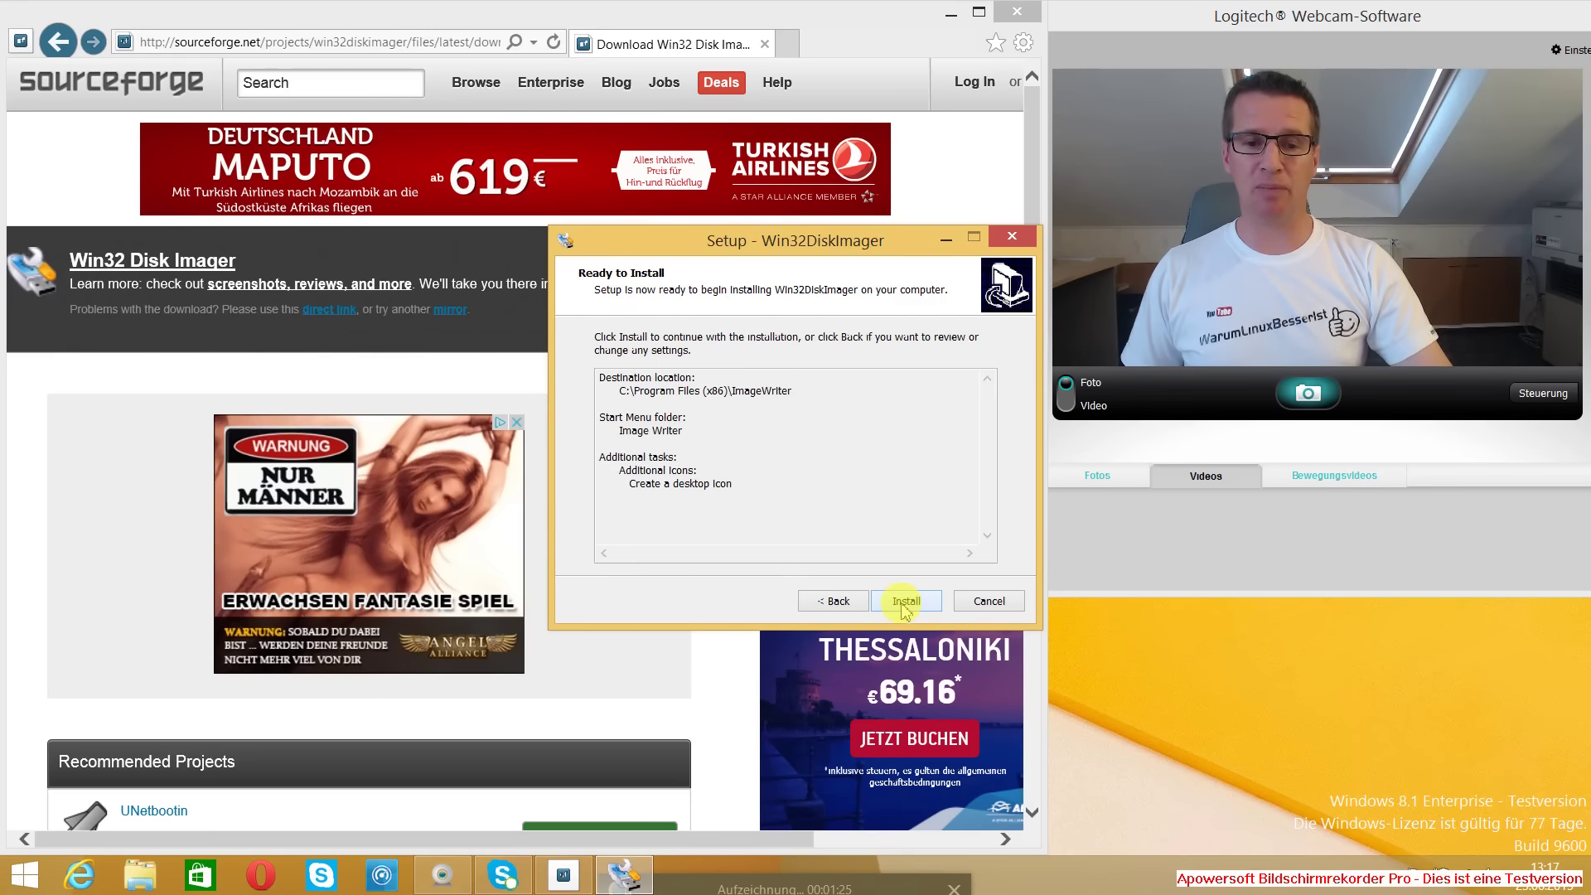
left_click(905, 603)
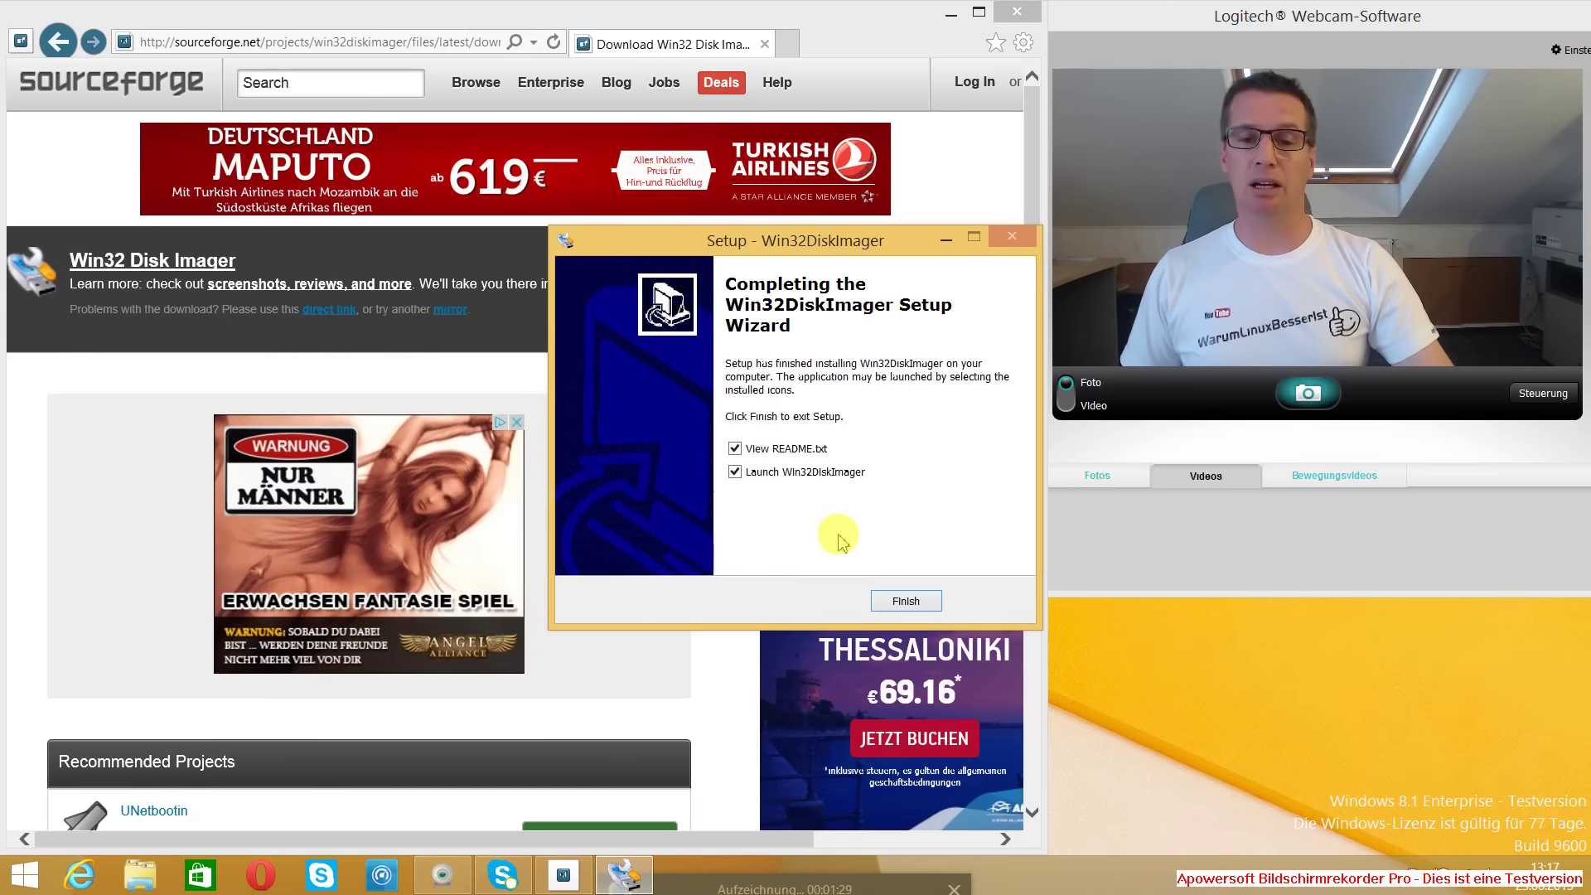
Step: Finish the setup with View README.txt turned off and Launch Win32DiskImager left on, and minimize the browser window
left_click(734, 449)
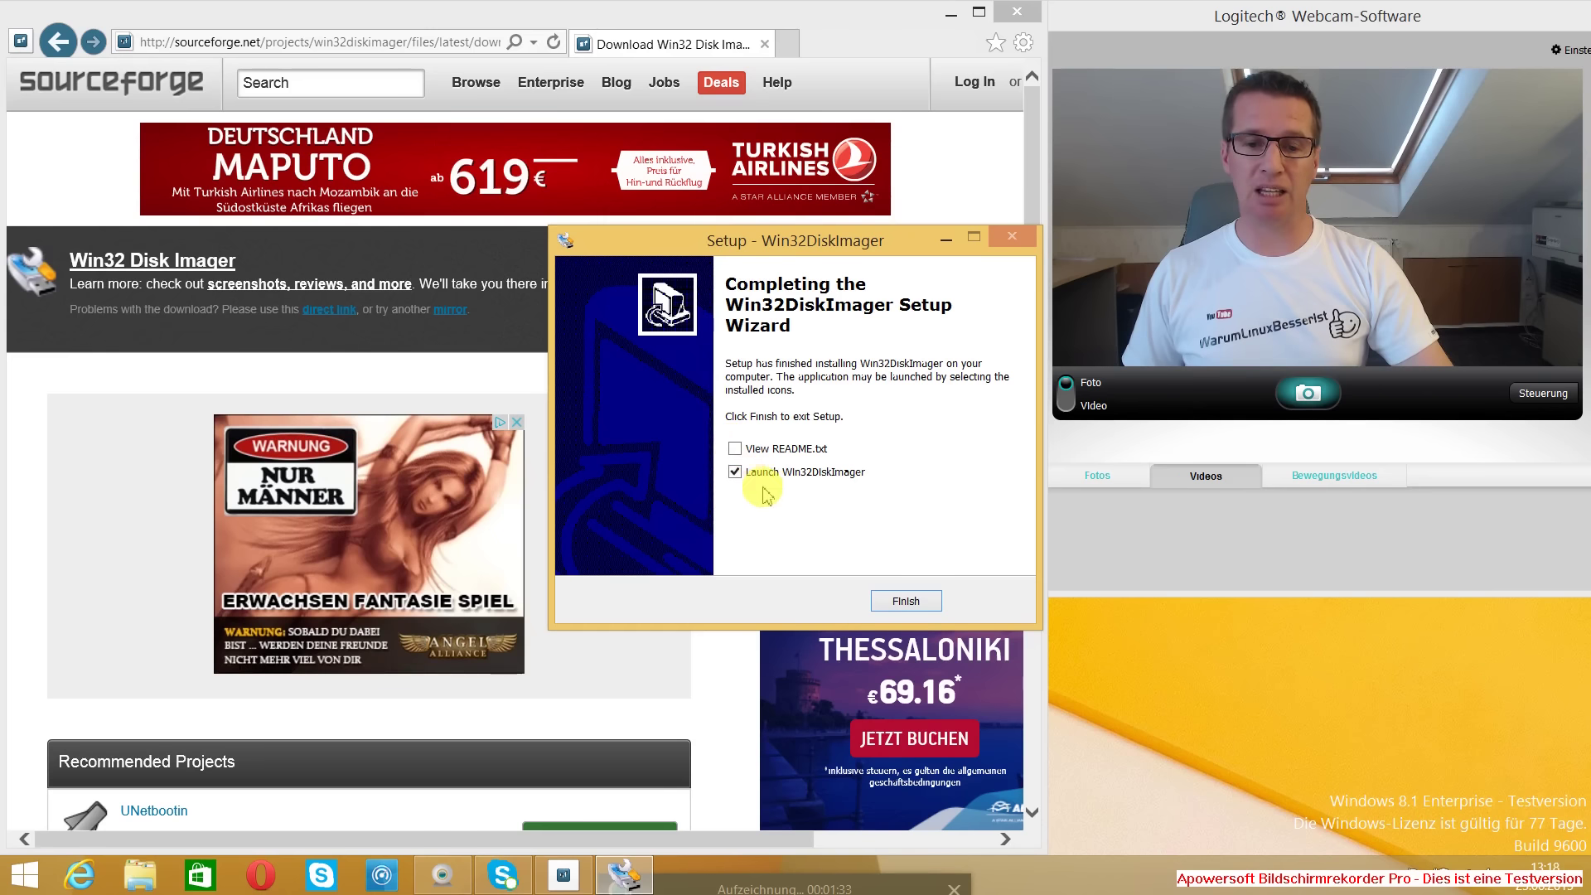
left_click(907, 603)
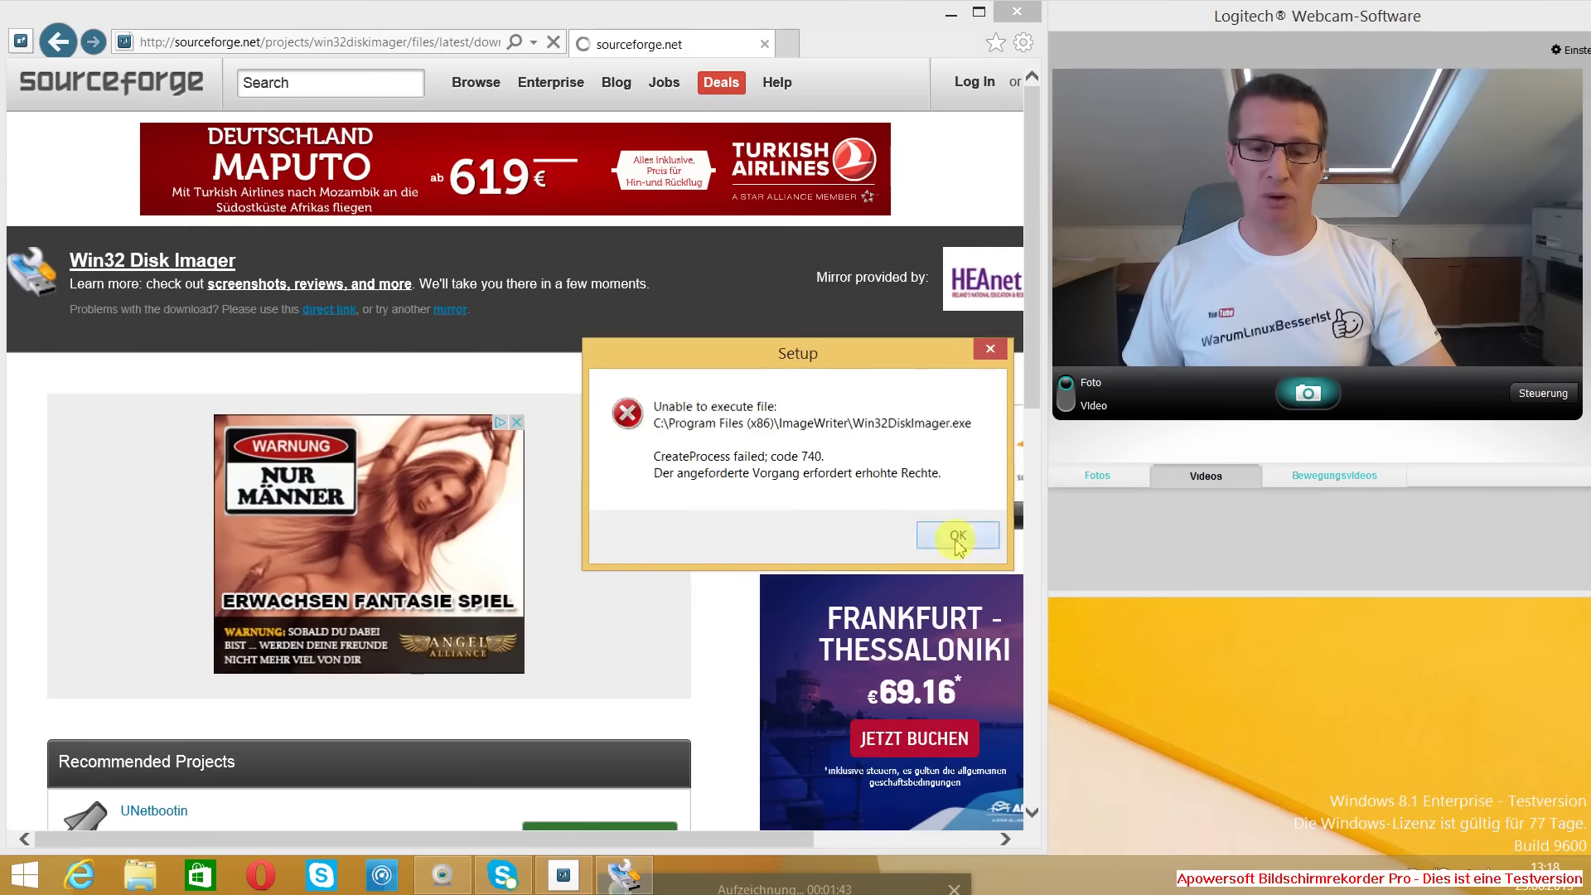
left_click(816, 478)
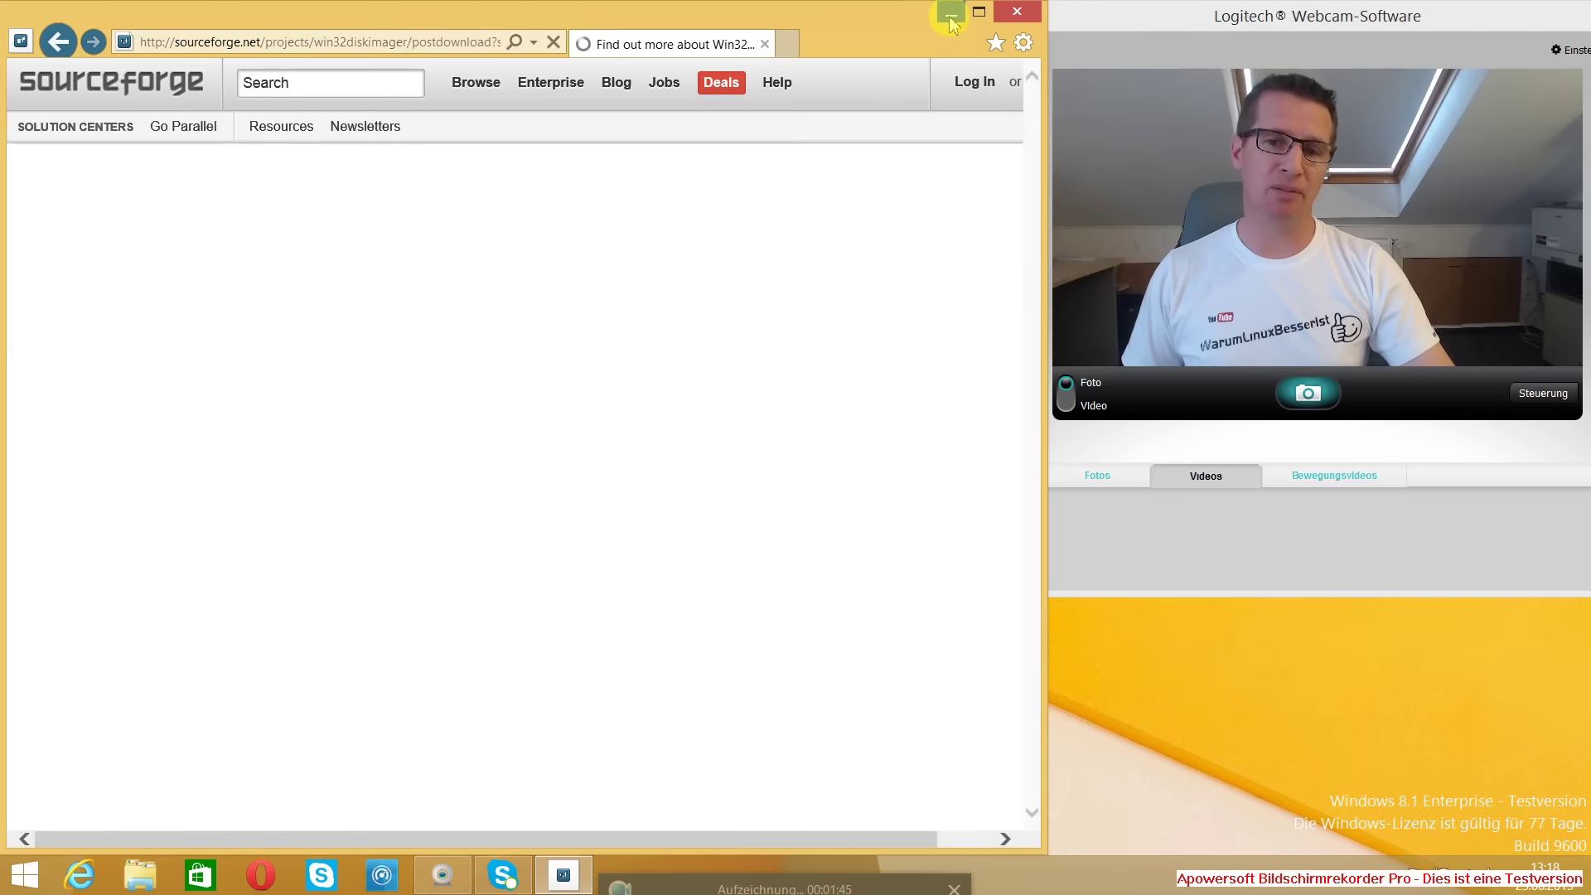
left_click(950, 13)
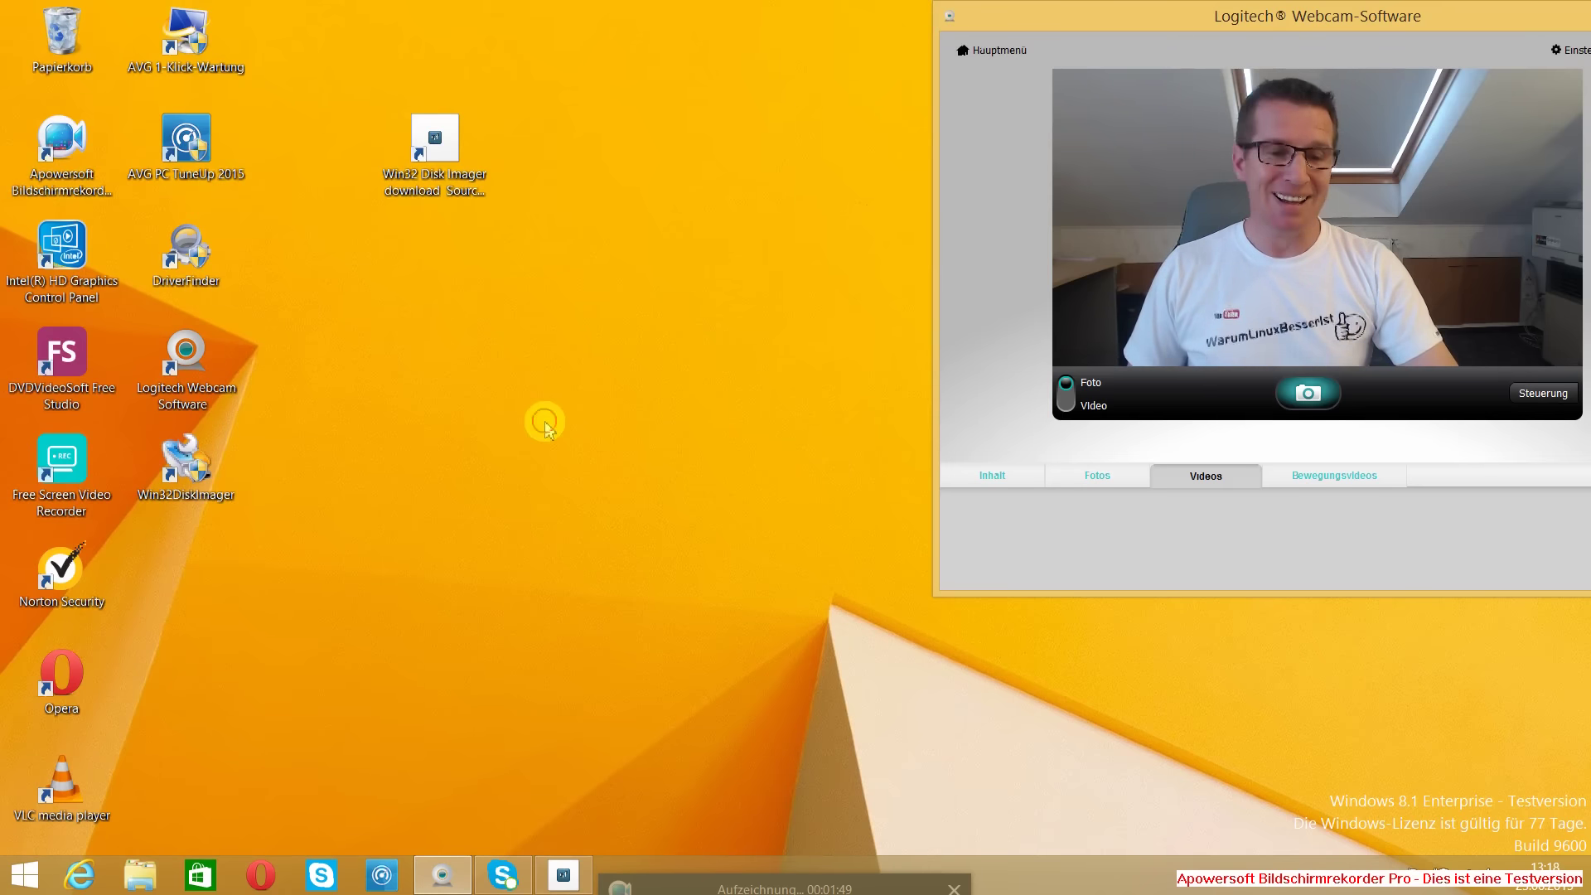
Step: Launch Win32DiskImager from its desktop shortcut and place its window on the free desktop area
left_click(483, 466)
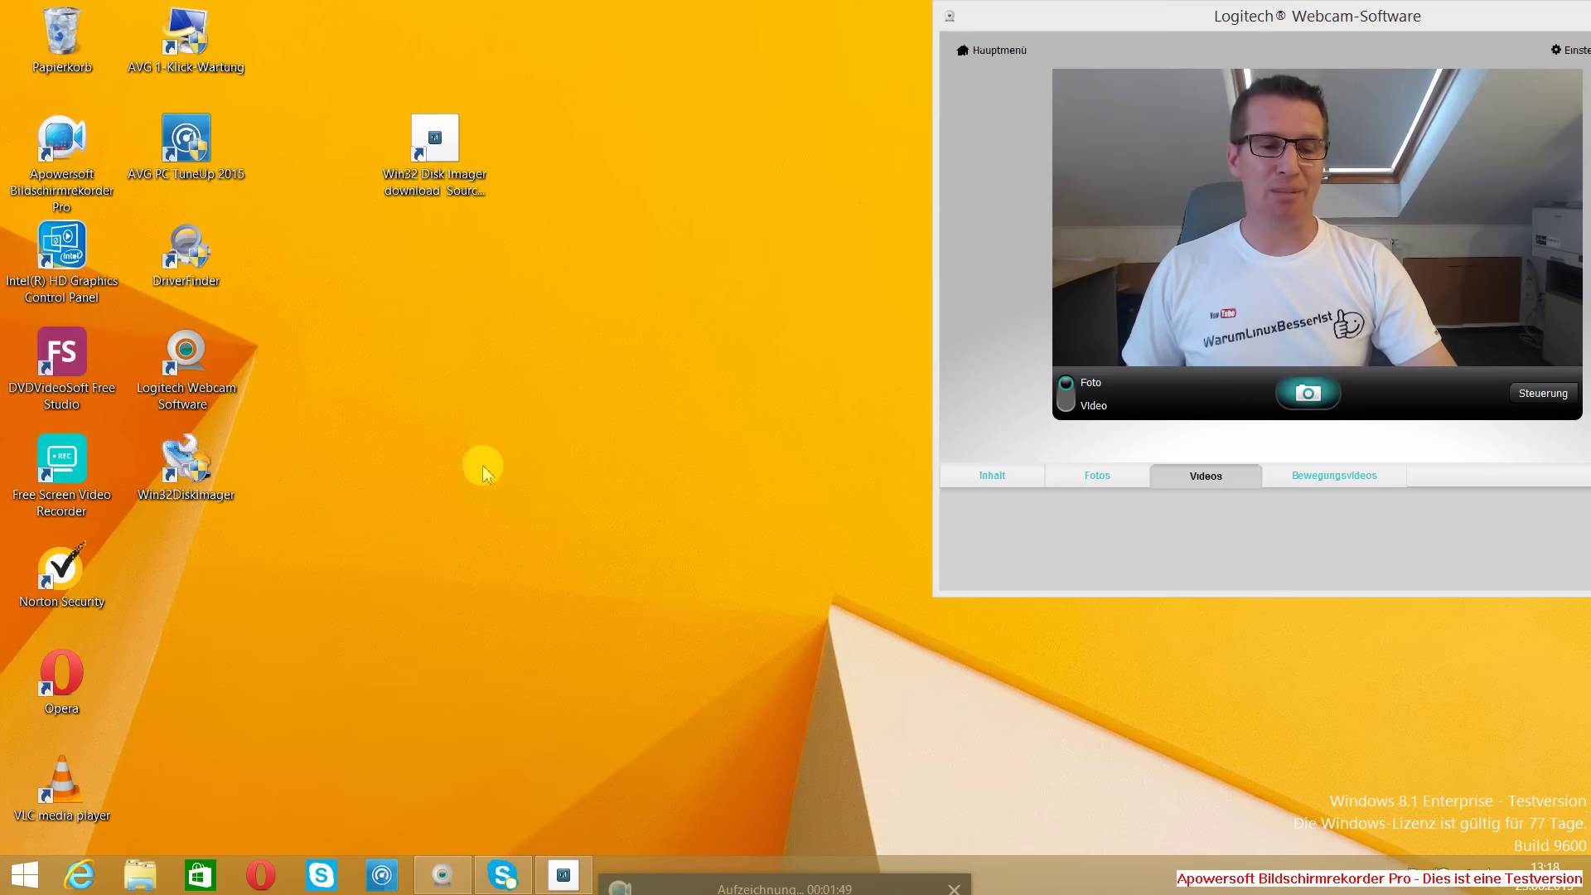
left_click(199, 478)
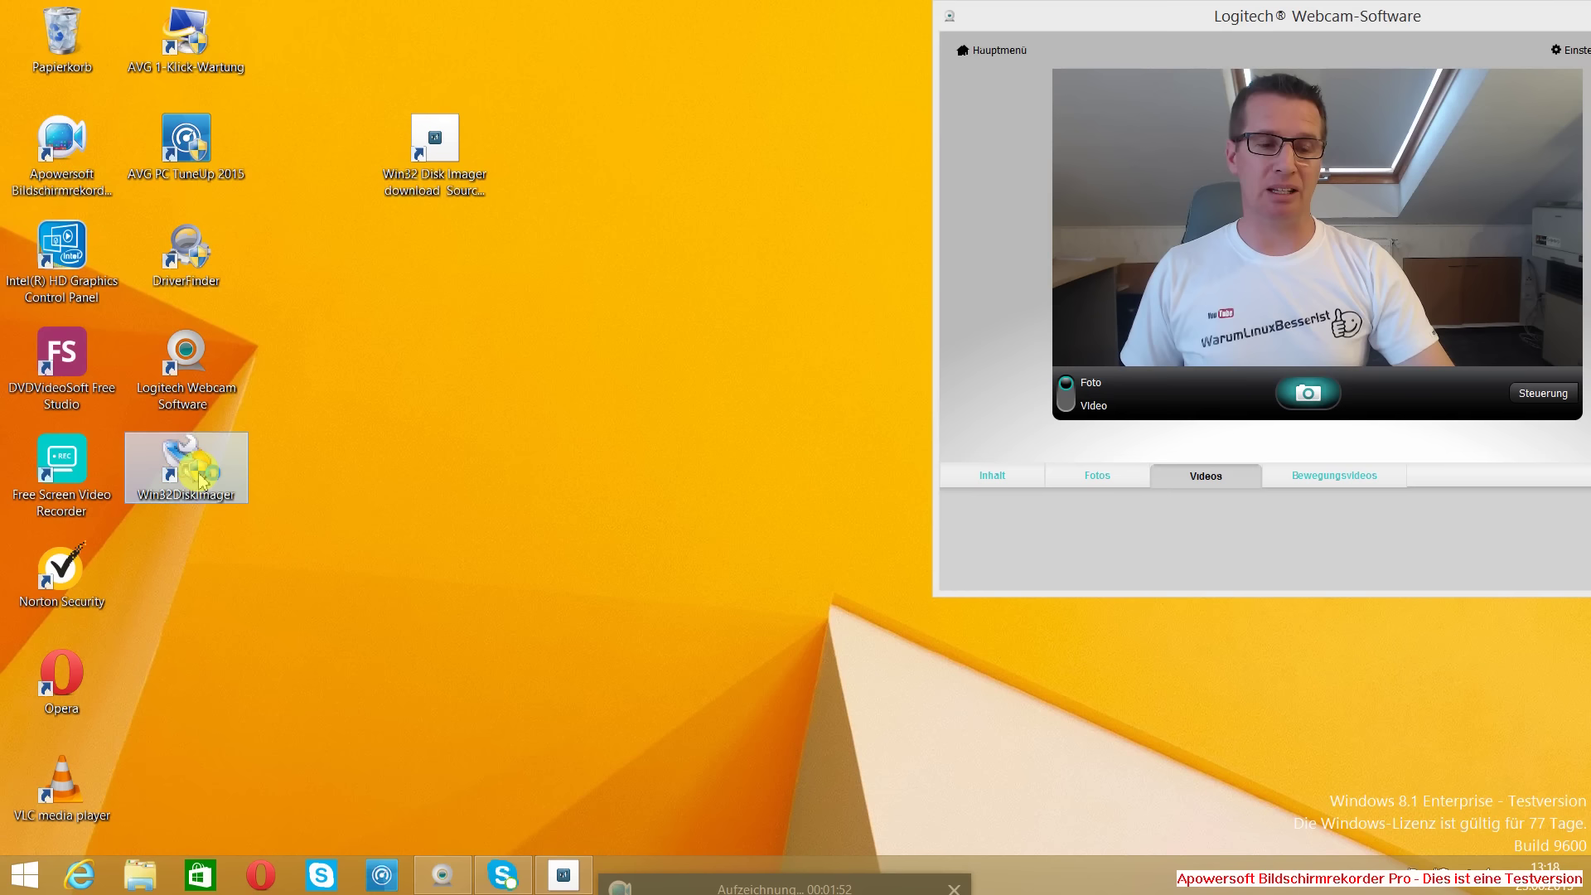
double_click(199, 478)
left_click_drag(838, 336, 483, 284)
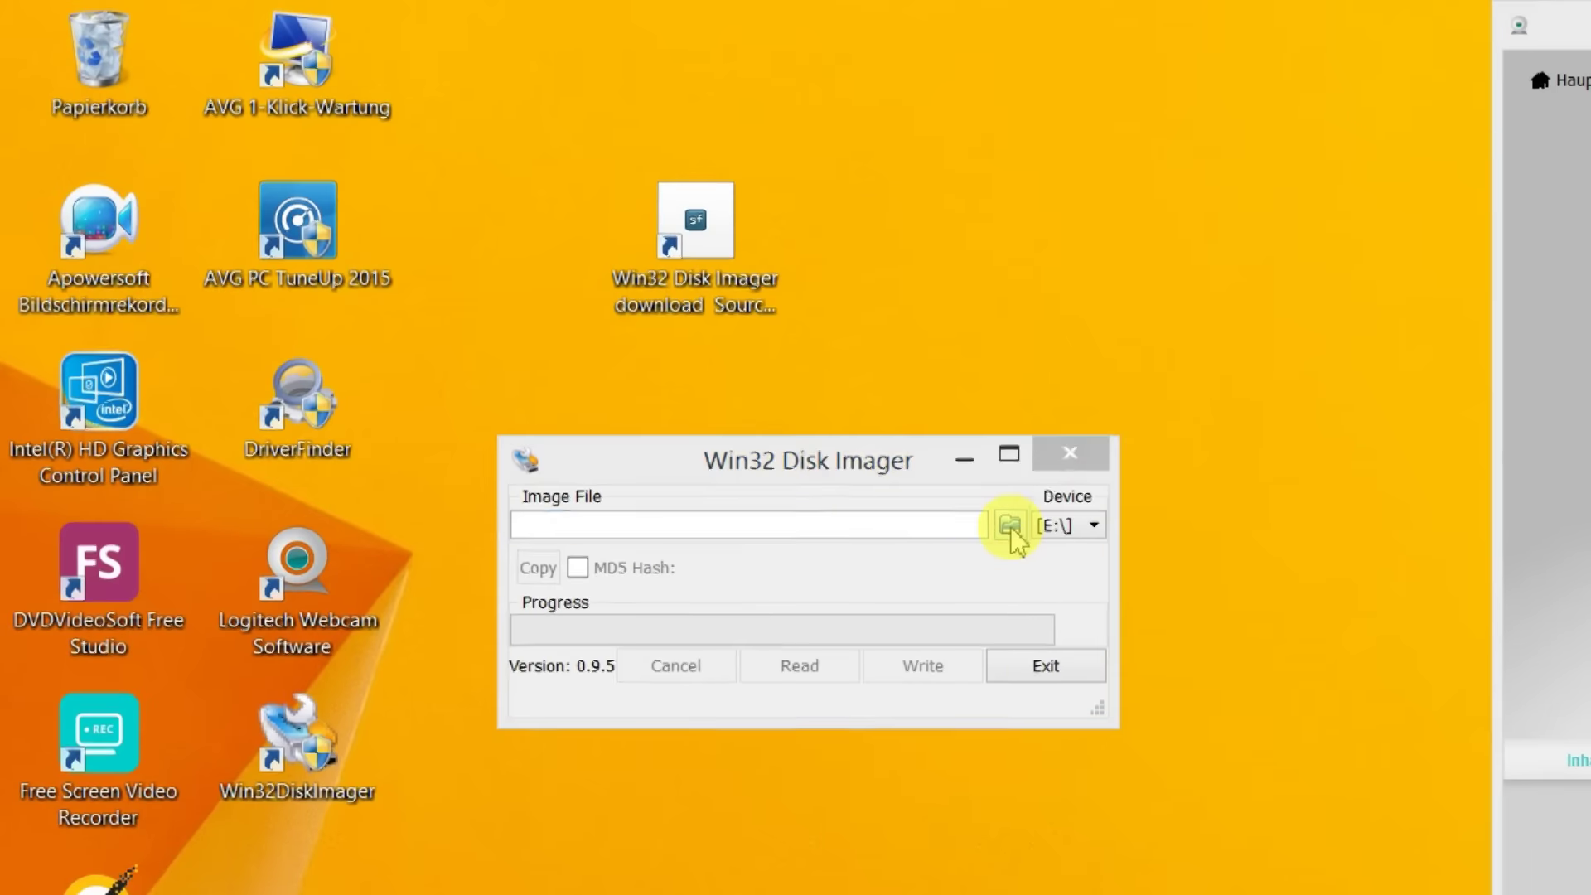
Step: Load ubuntu-15.04-desktop-amd64 from the Downloads folder as the image file, with the file filter set to *.*
left_click(633, 331)
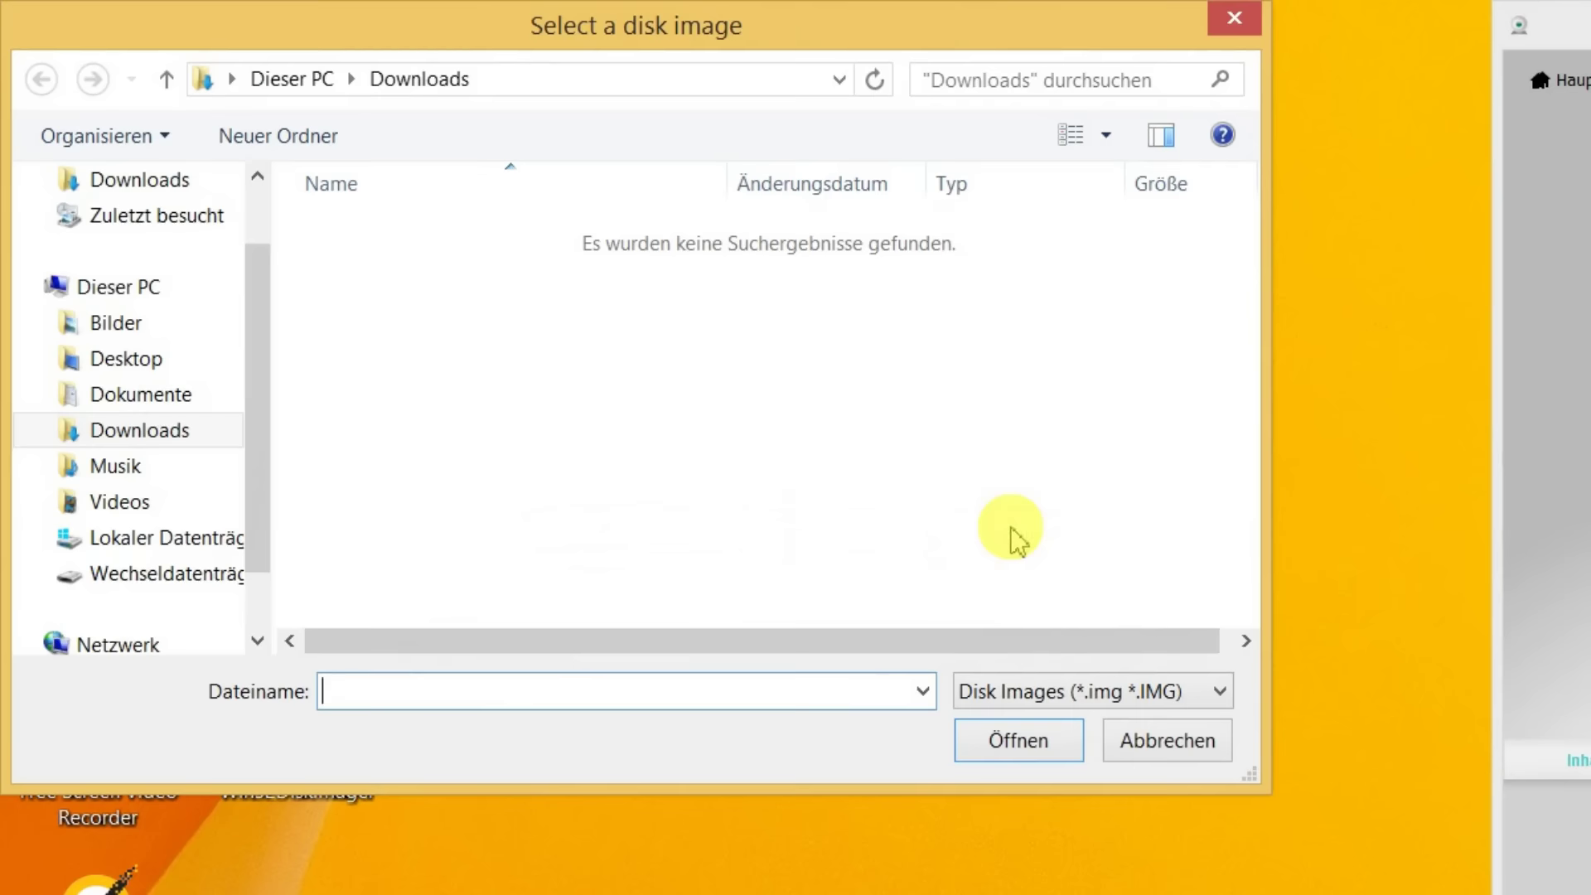
left_click(189, 438)
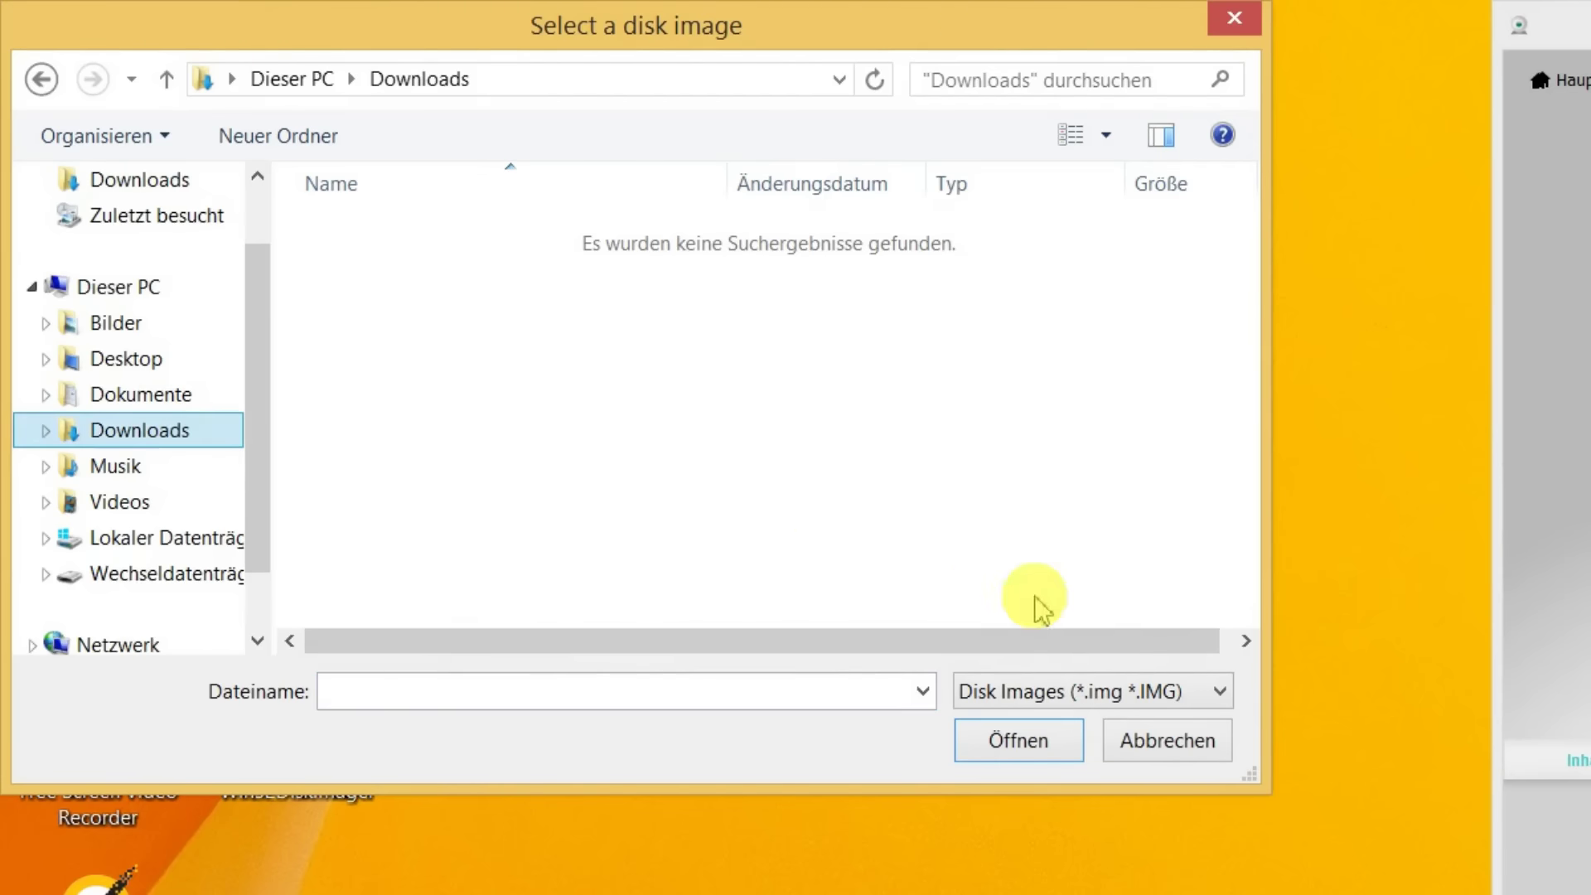
left_click(1189, 696)
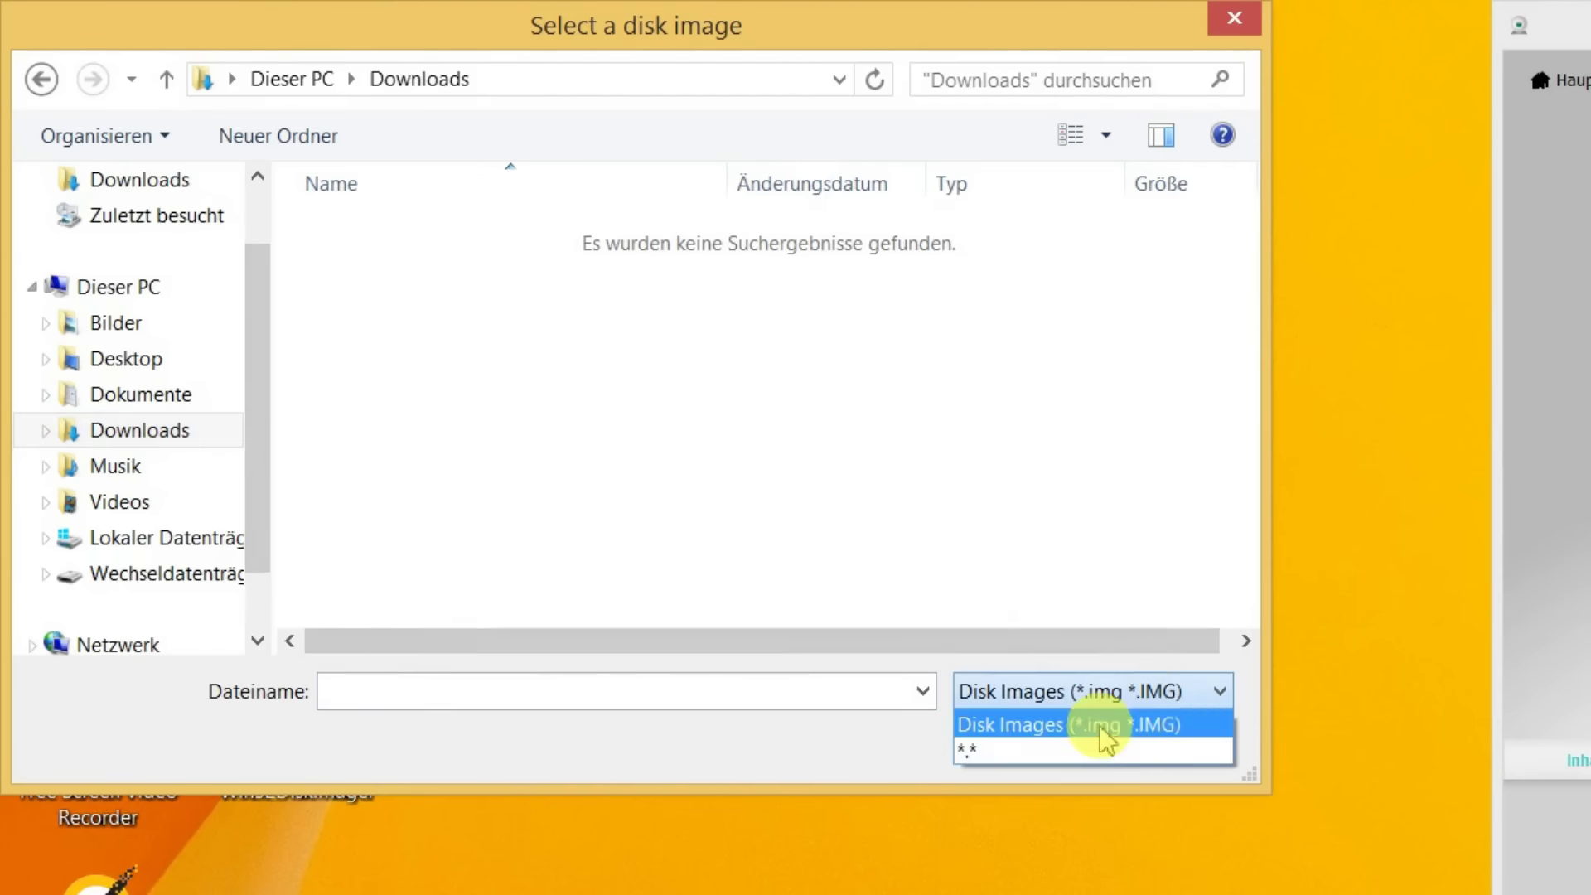
left_click(998, 752)
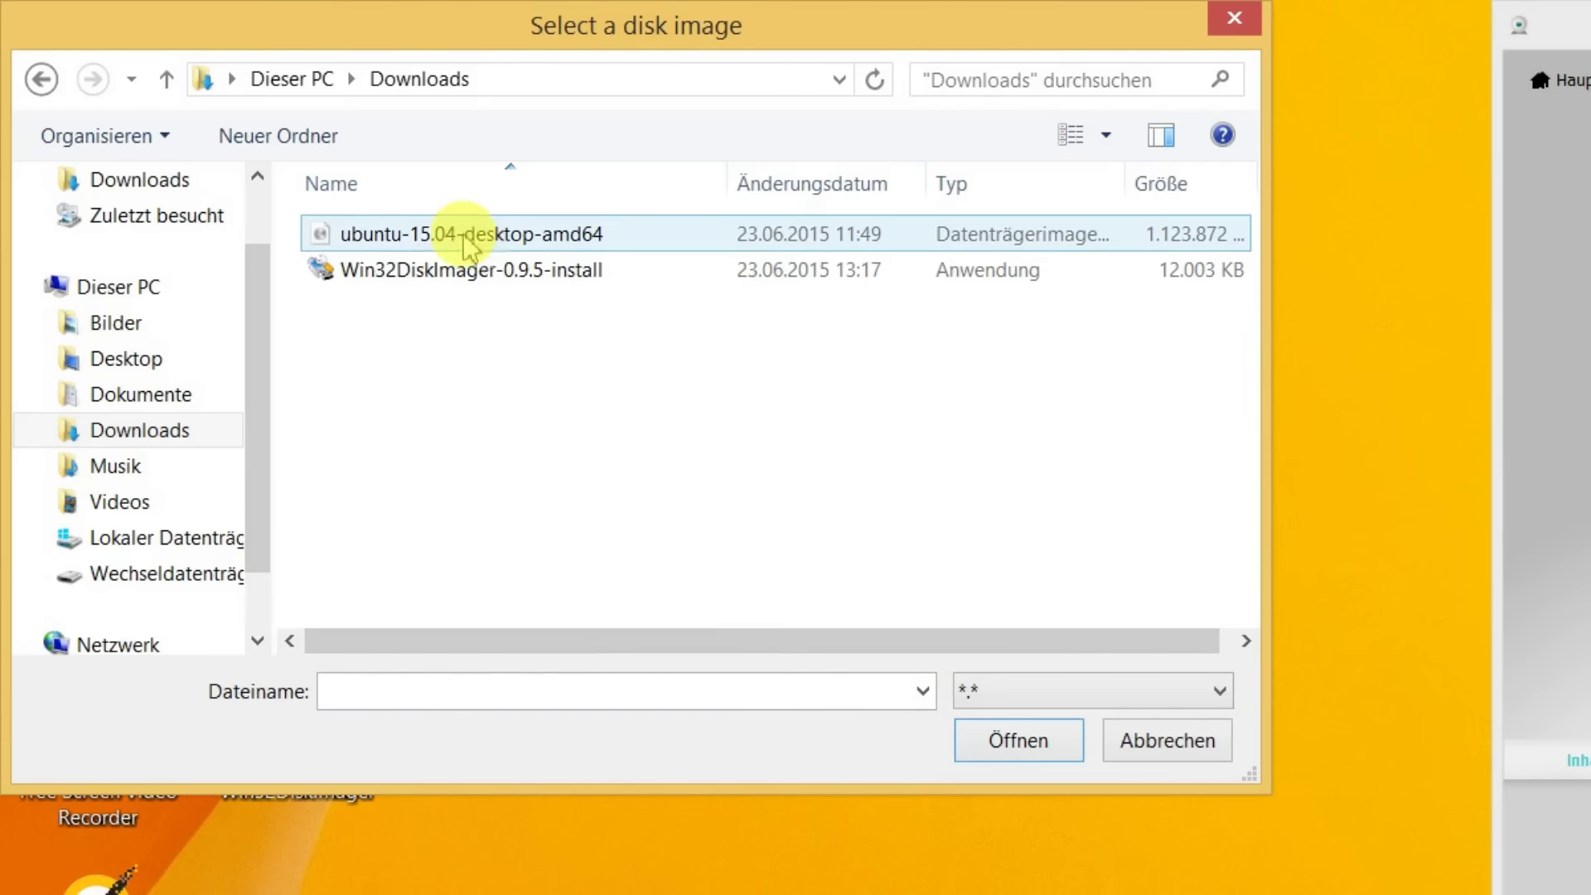
left_click(414, 235)
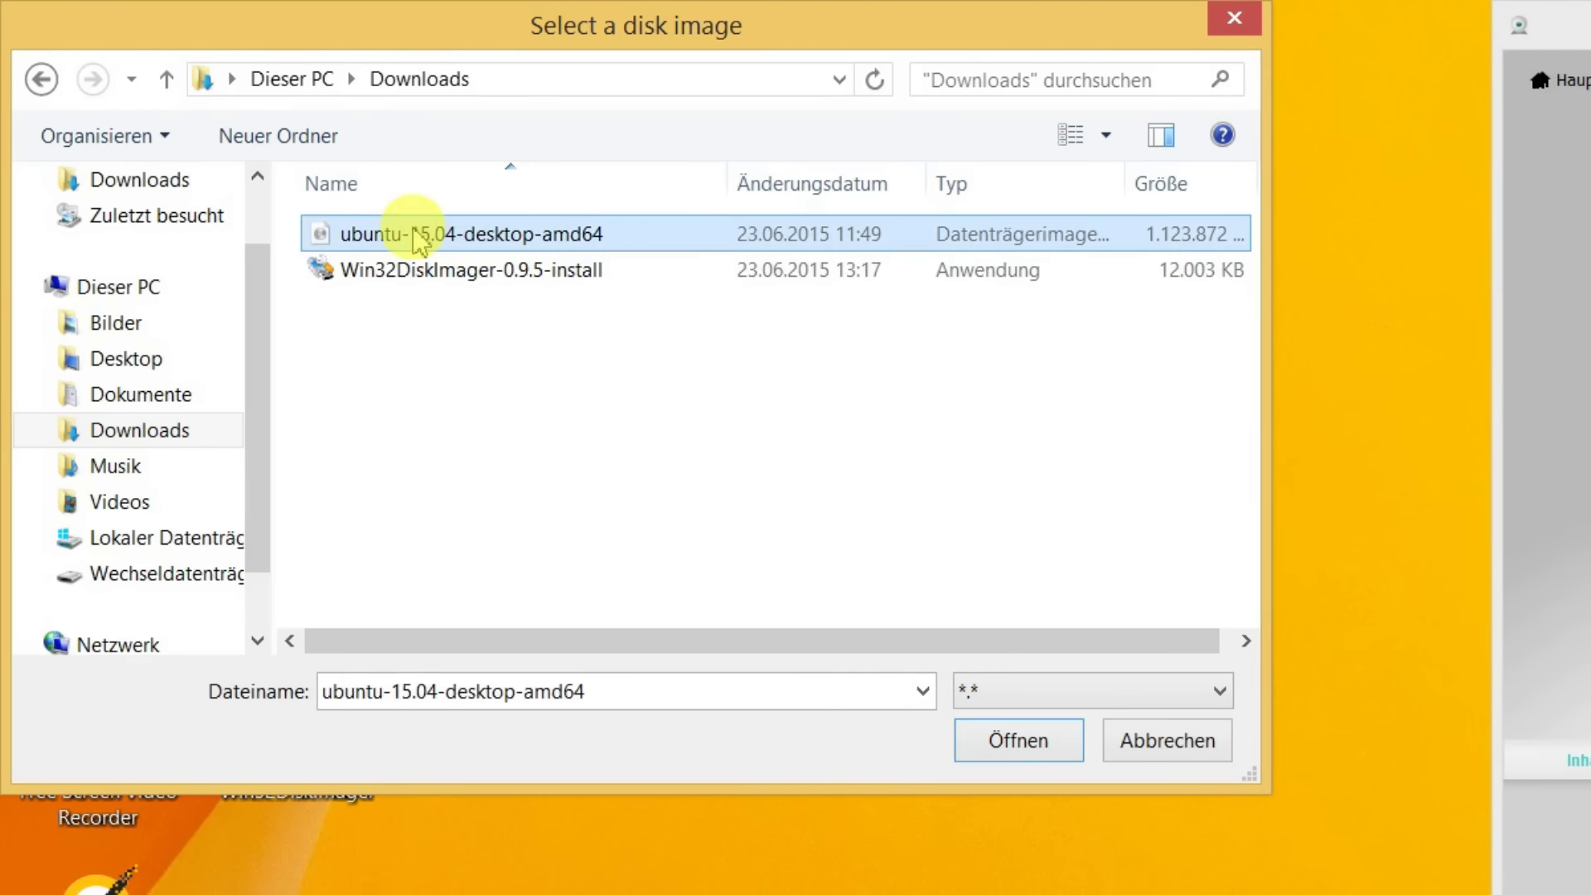
left_click(1018, 740)
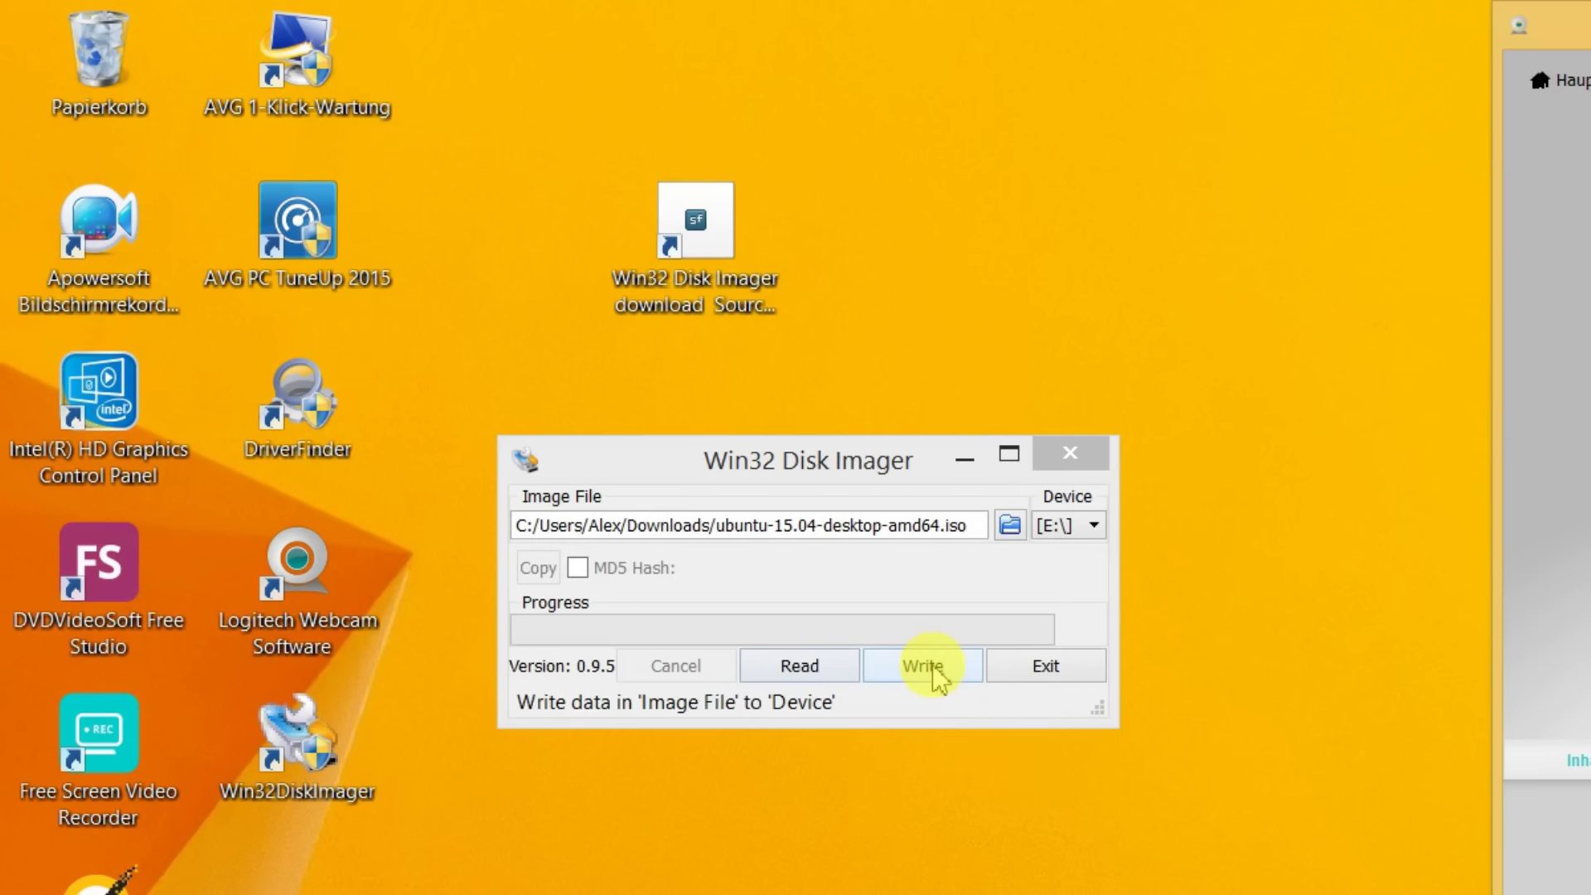
Step: Write the Ubuntu image to device E:\, confirming the overwrite, and close Win32 Disk Imager
left_click(937, 675)
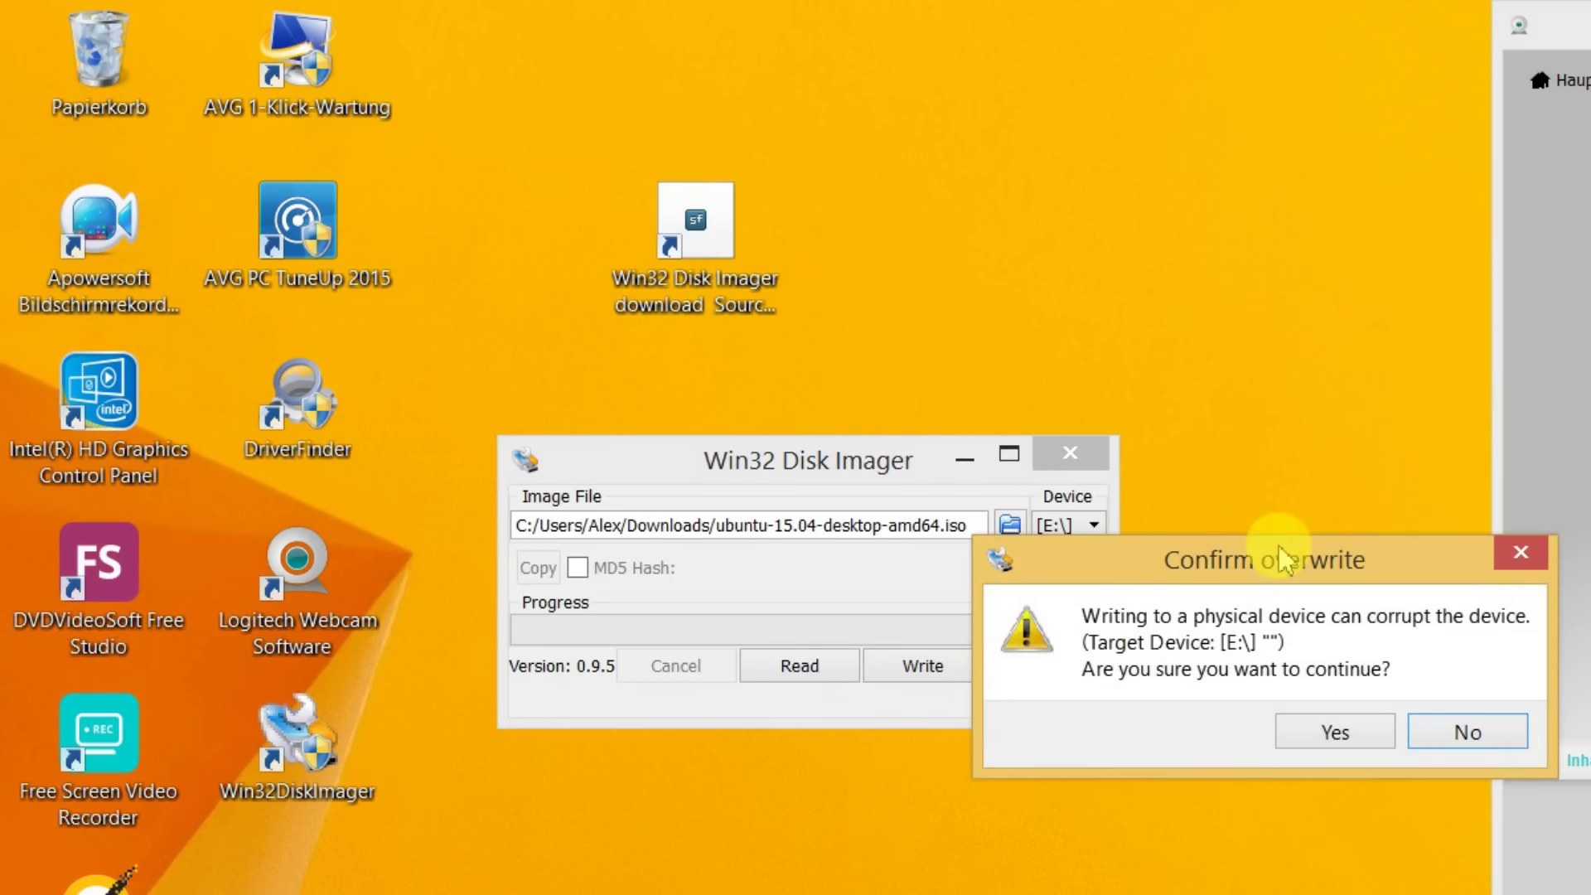
left_click_drag(1283, 559, 1176, 620)
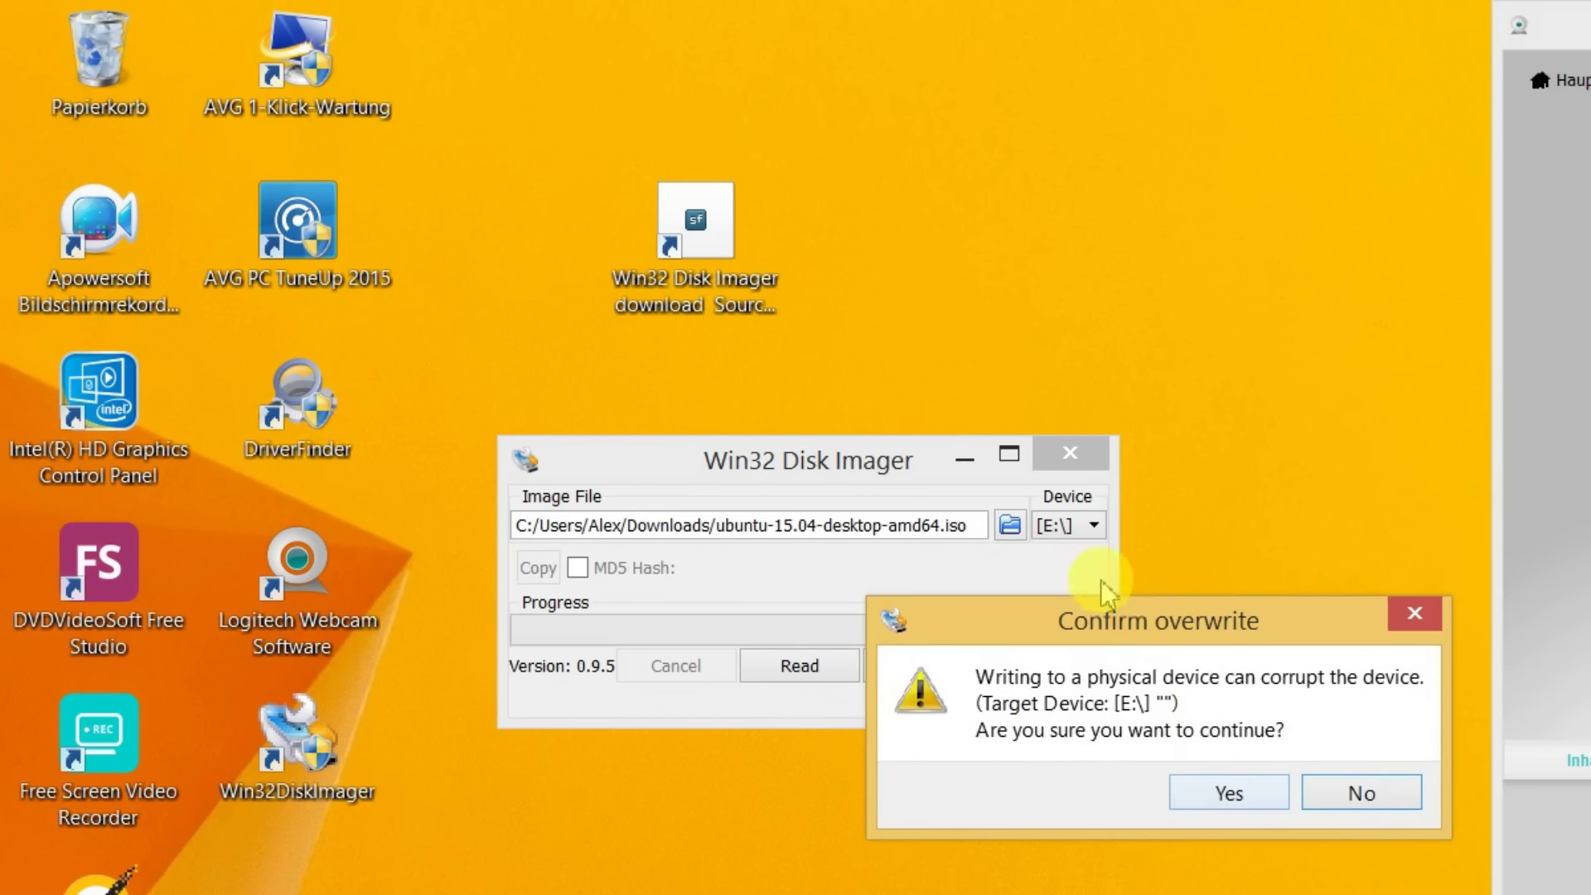
left_click(1239, 798)
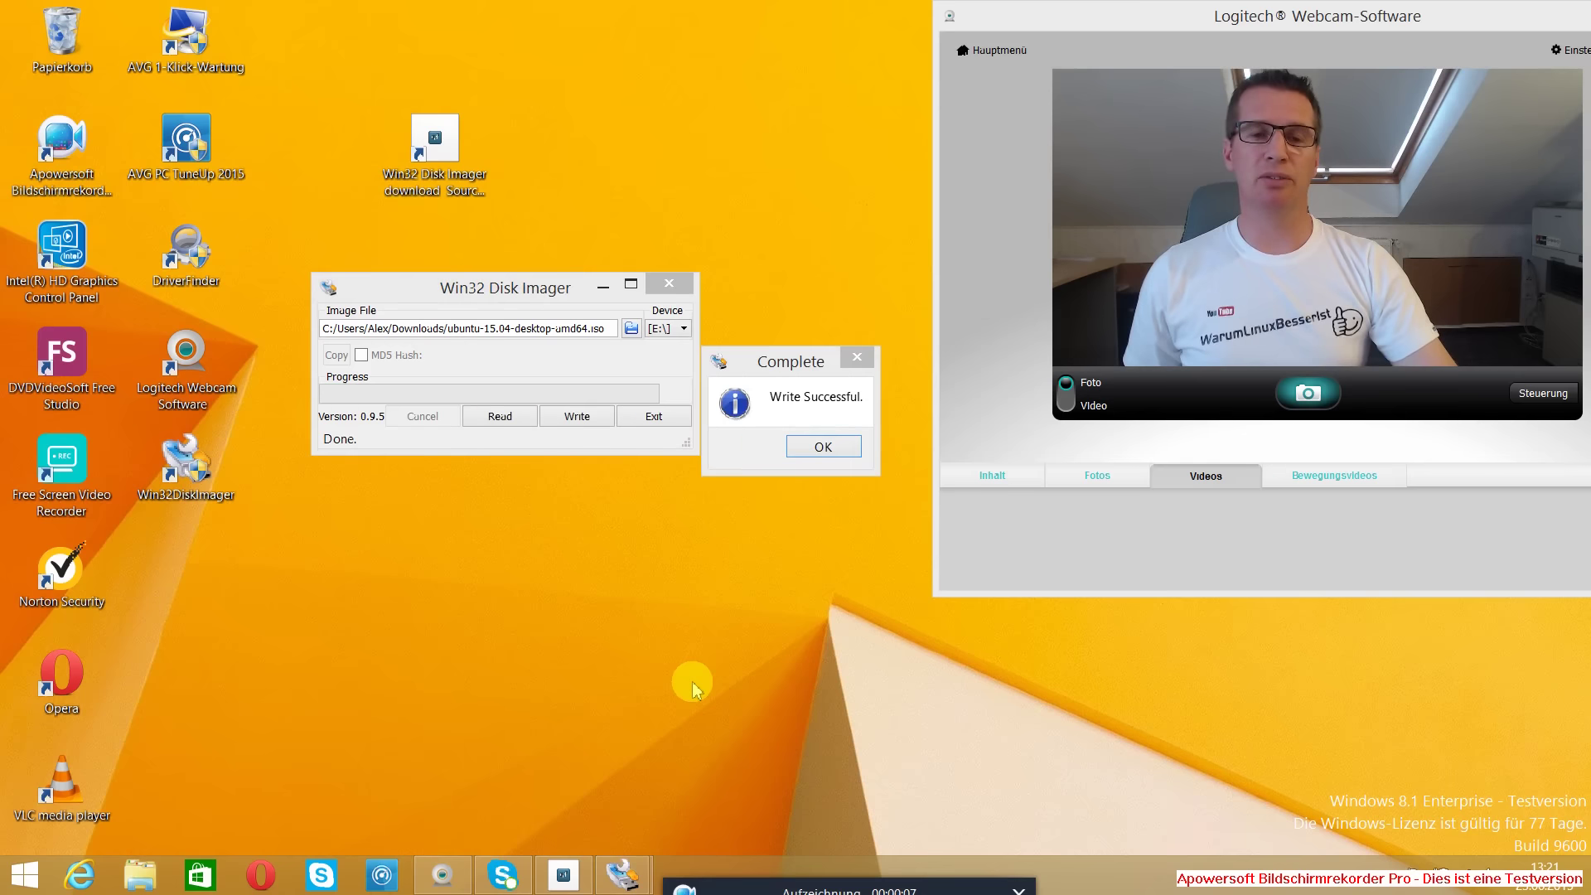
left_click(822, 448)
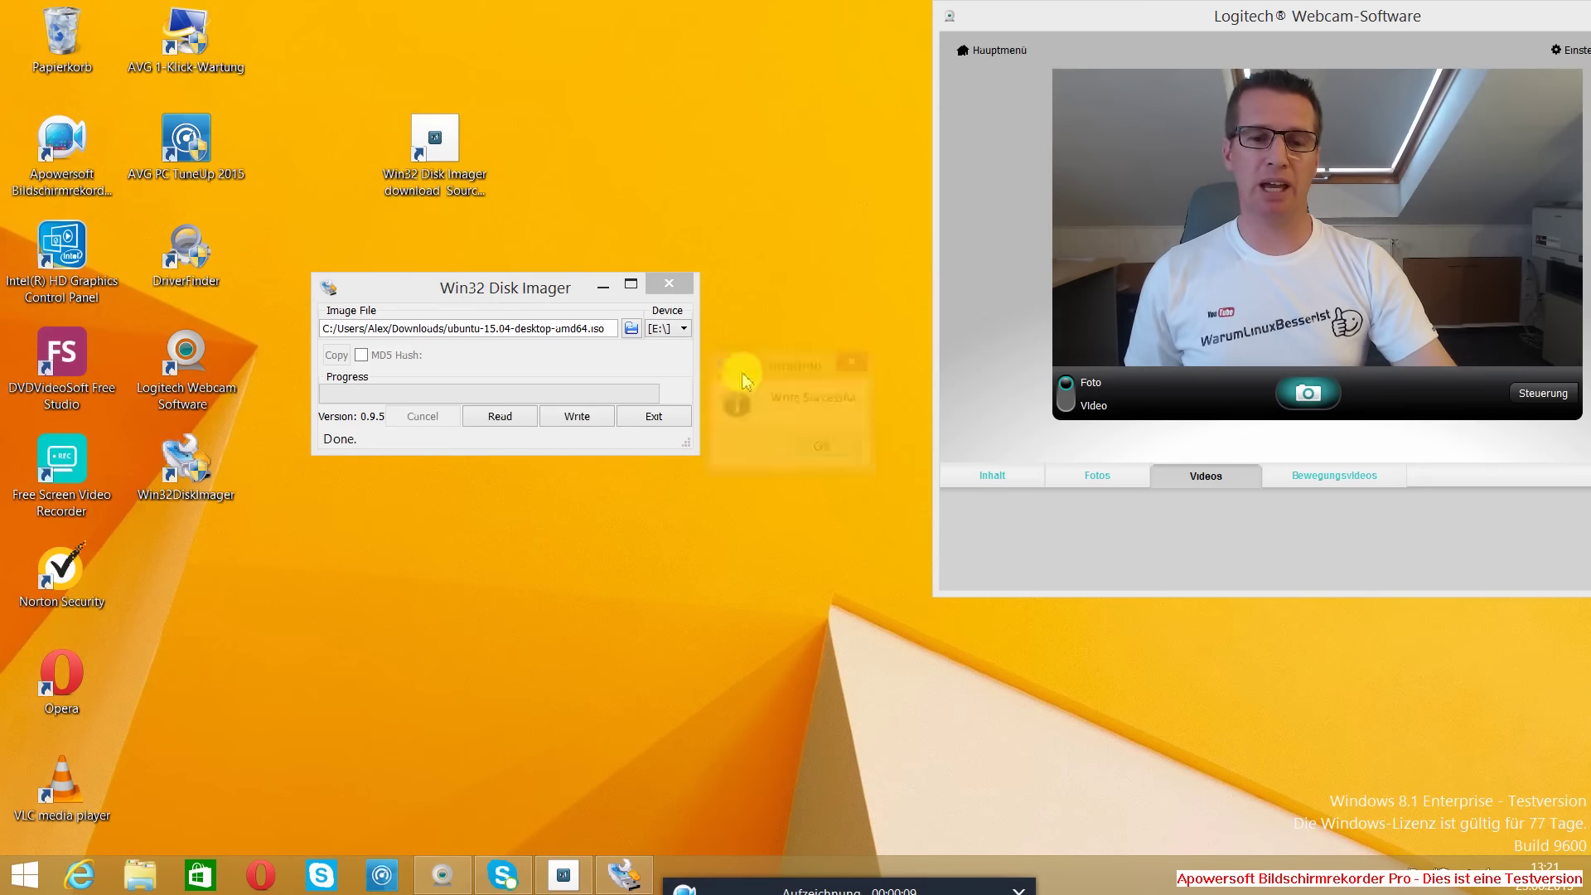
left_click(664, 285)
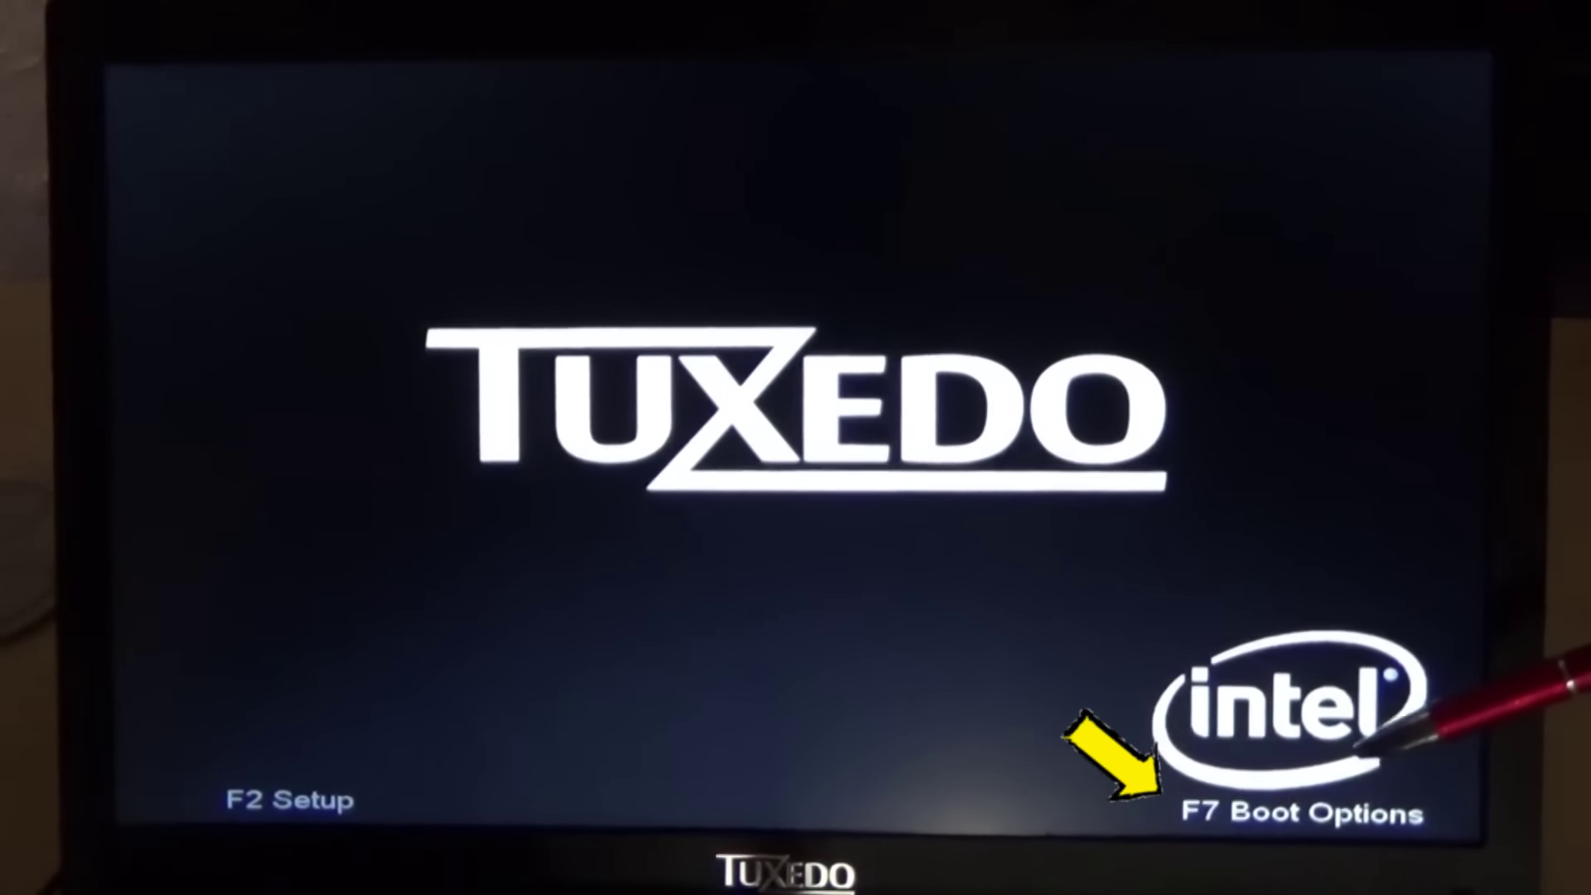
Step: Open the boot options at startup and boot the computer from the Intenso Rainbow Line 8.07 USB stick
key("F7")
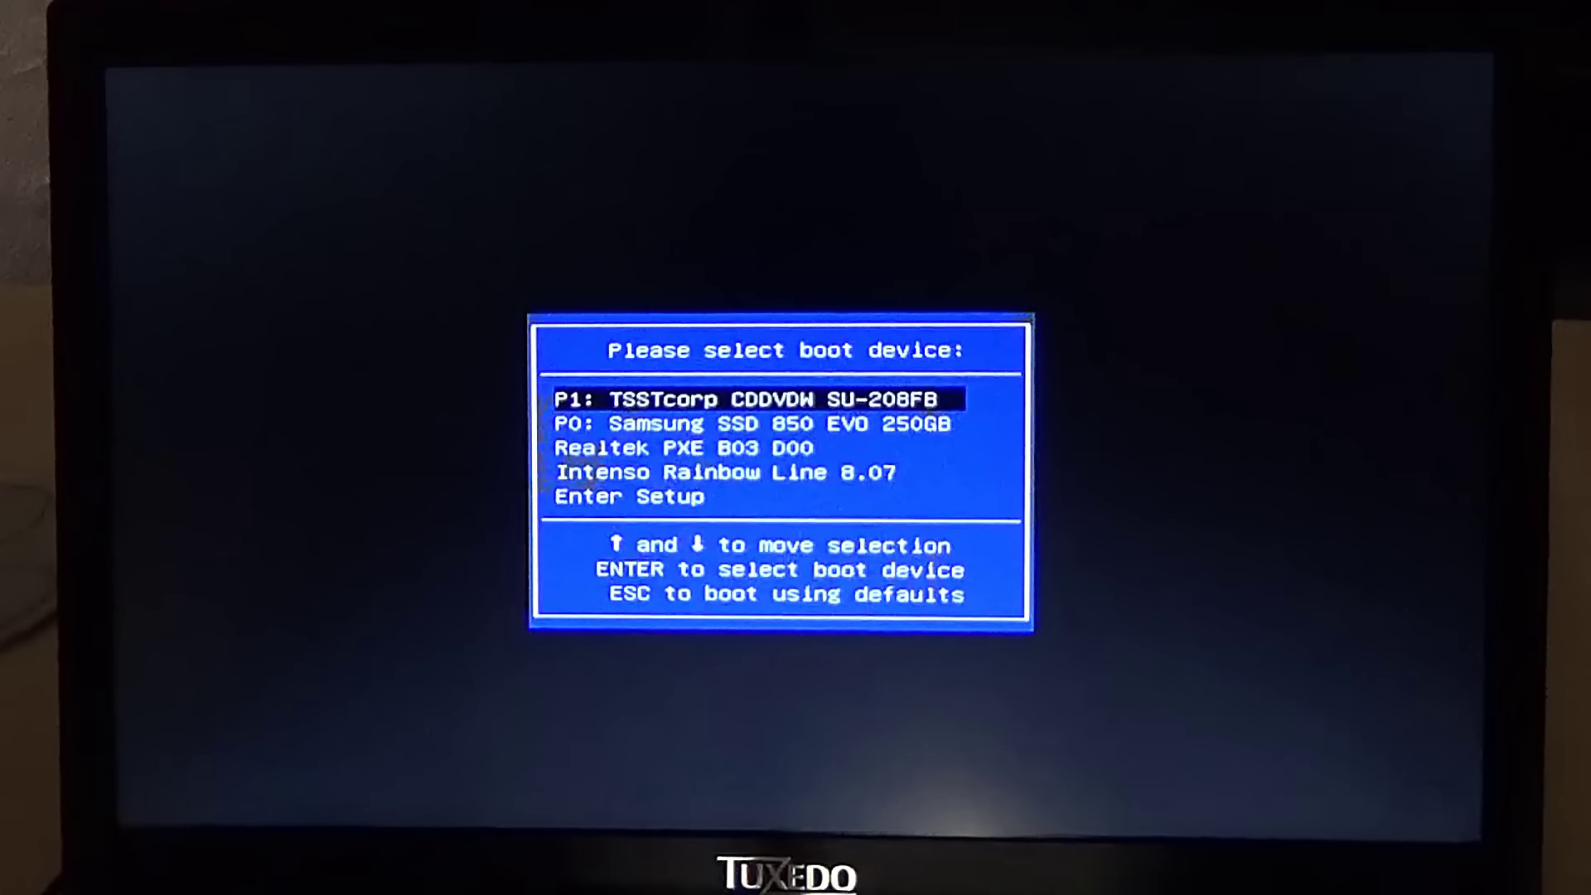
key("Down")
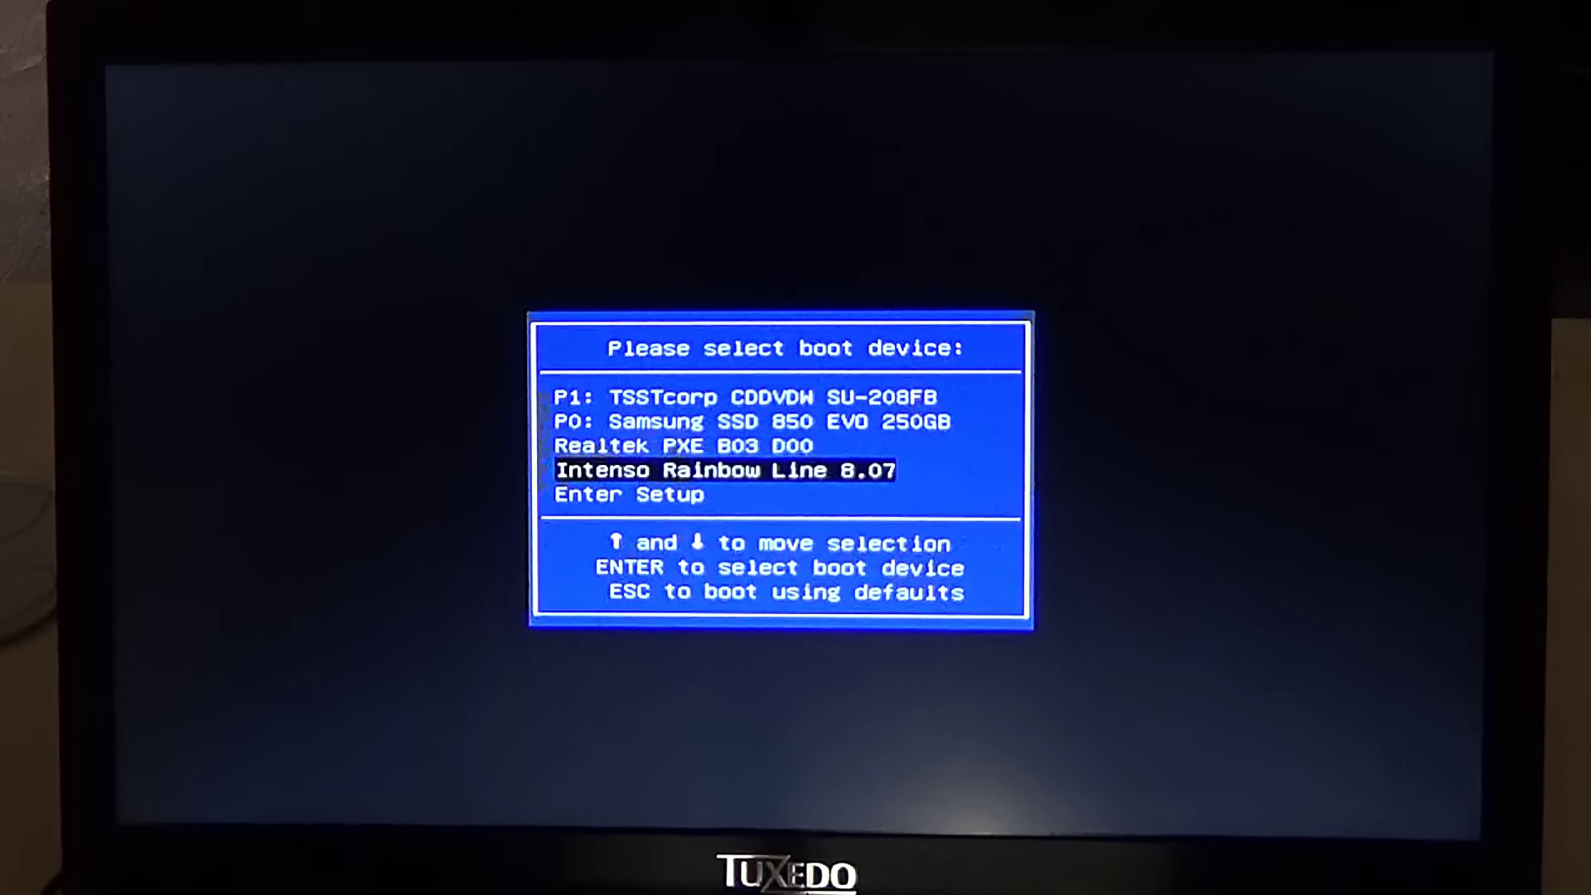
key("Return")
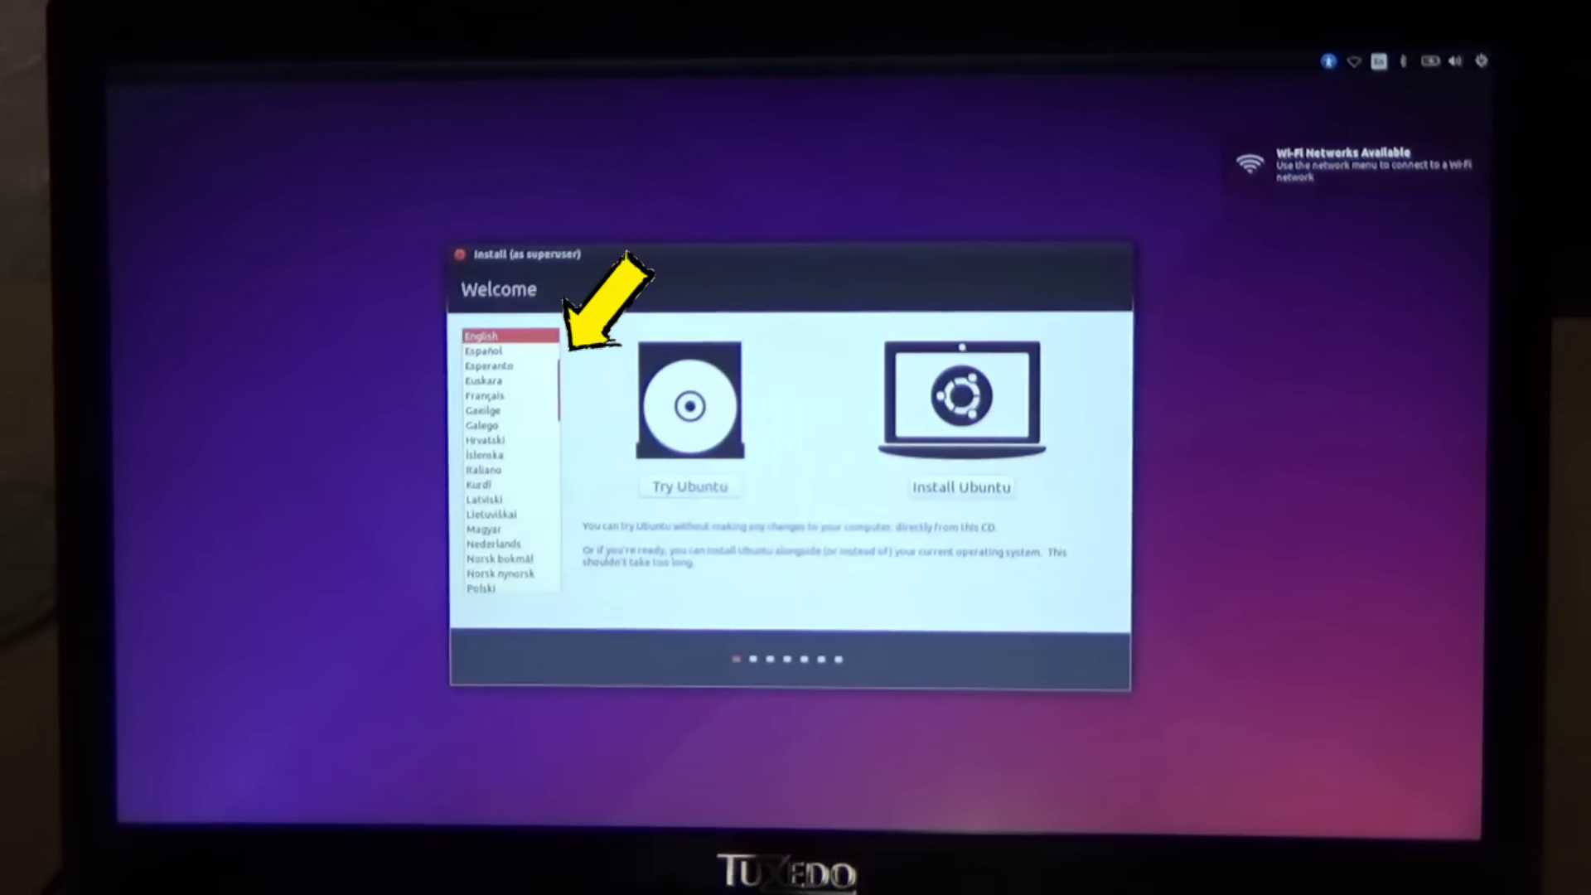
Step: Set the Ubuntu welcome language to Deutsch, start the live session without installing, and dismiss the keyboard shortcuts overlay
mouse_move(560, 371)
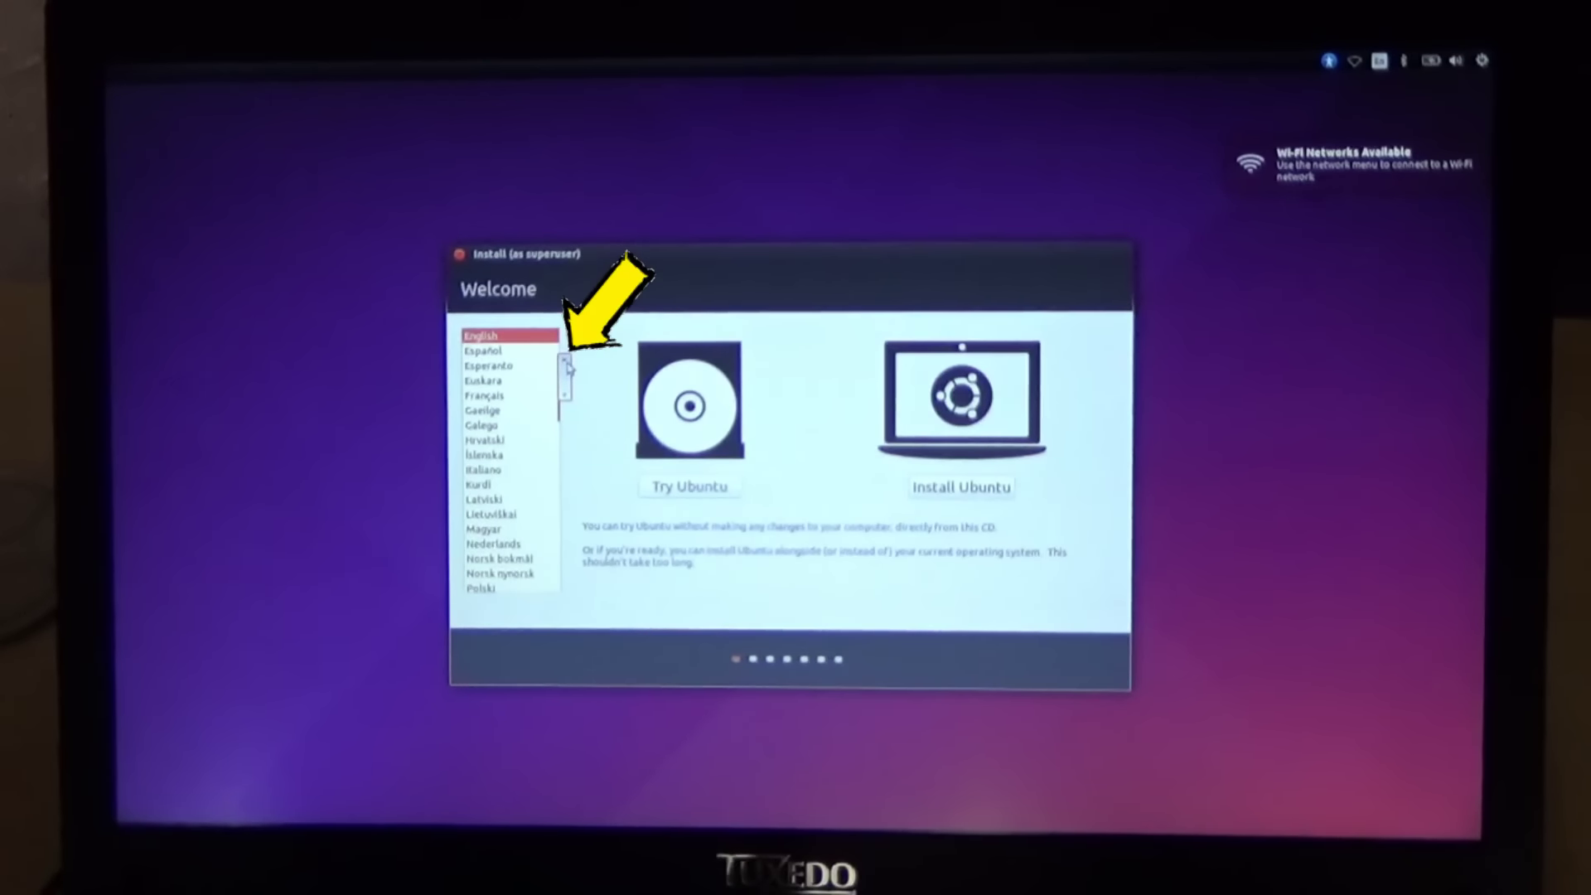
scroll(567, 366, "up", 3)
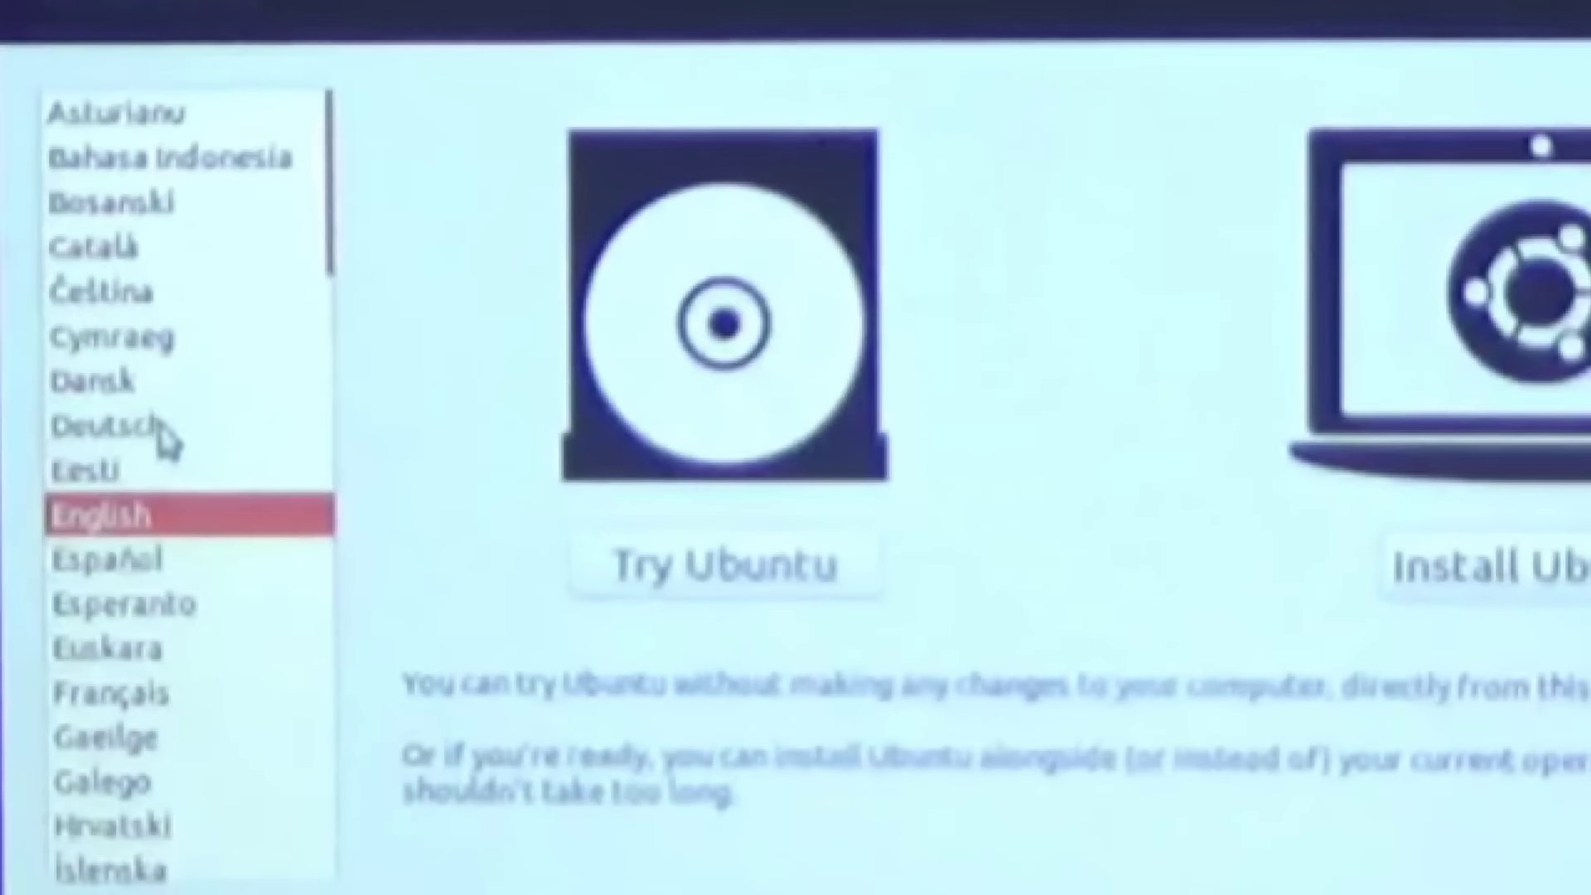
left_click(153, 425)
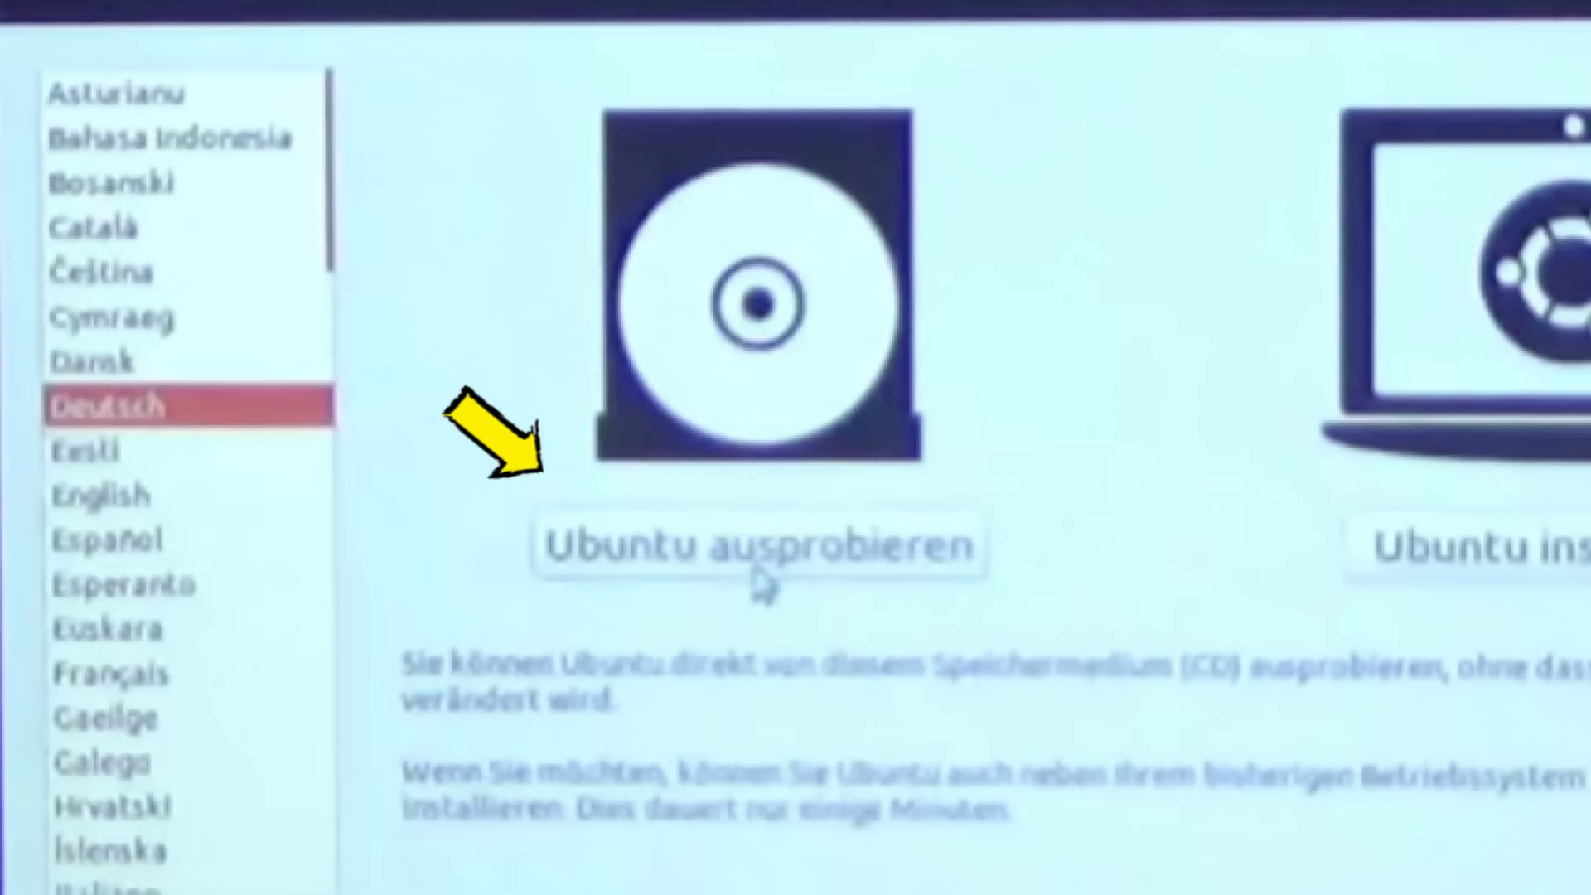
left_click(761, 545)
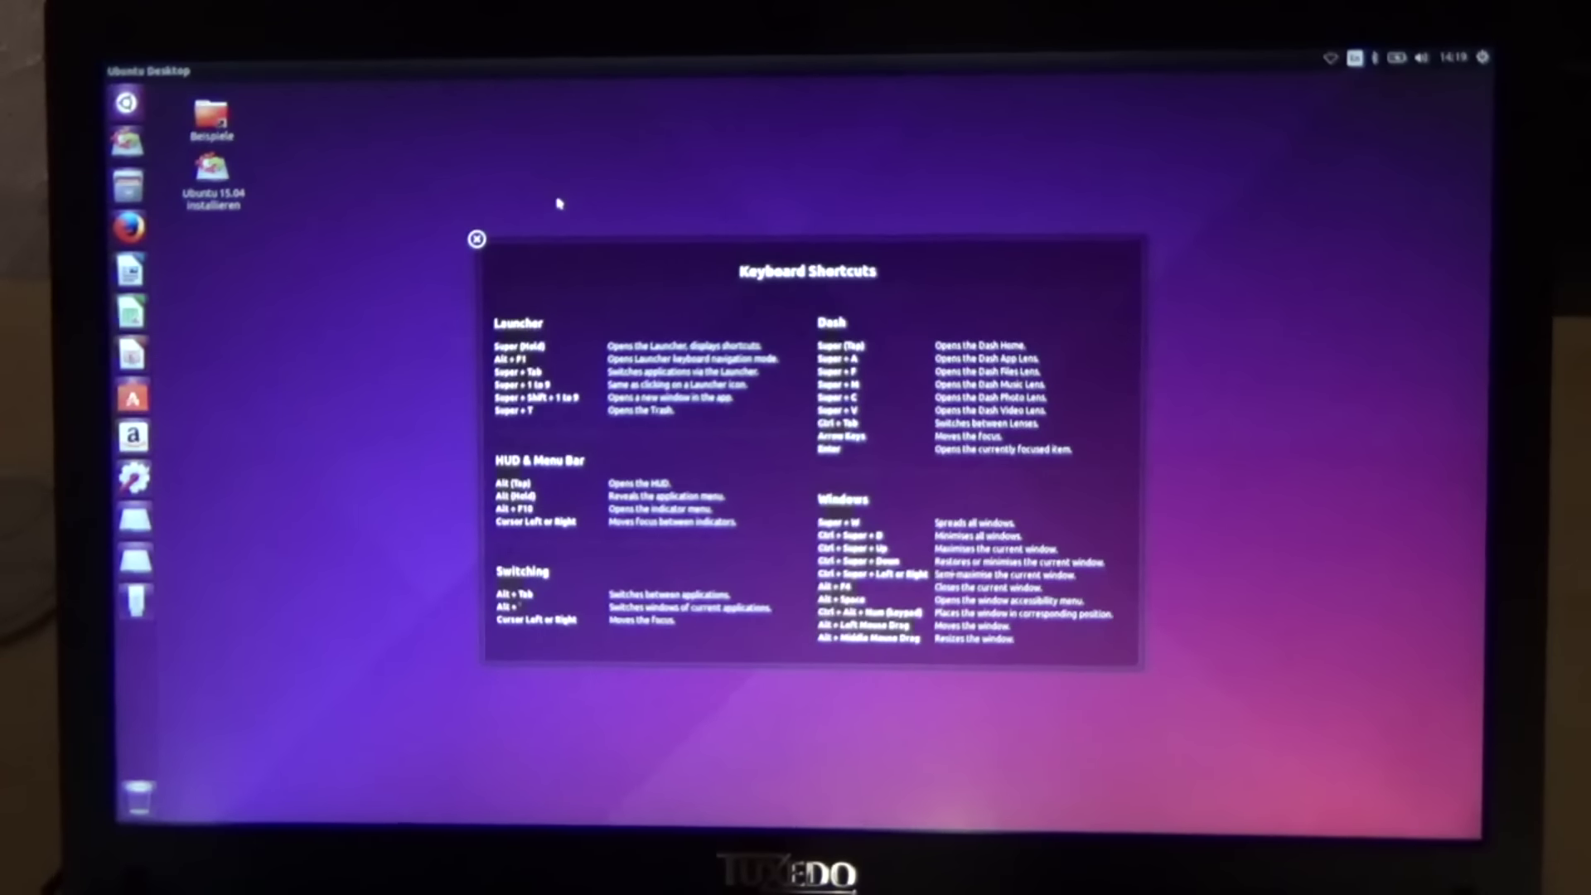
left_click(477, 240)
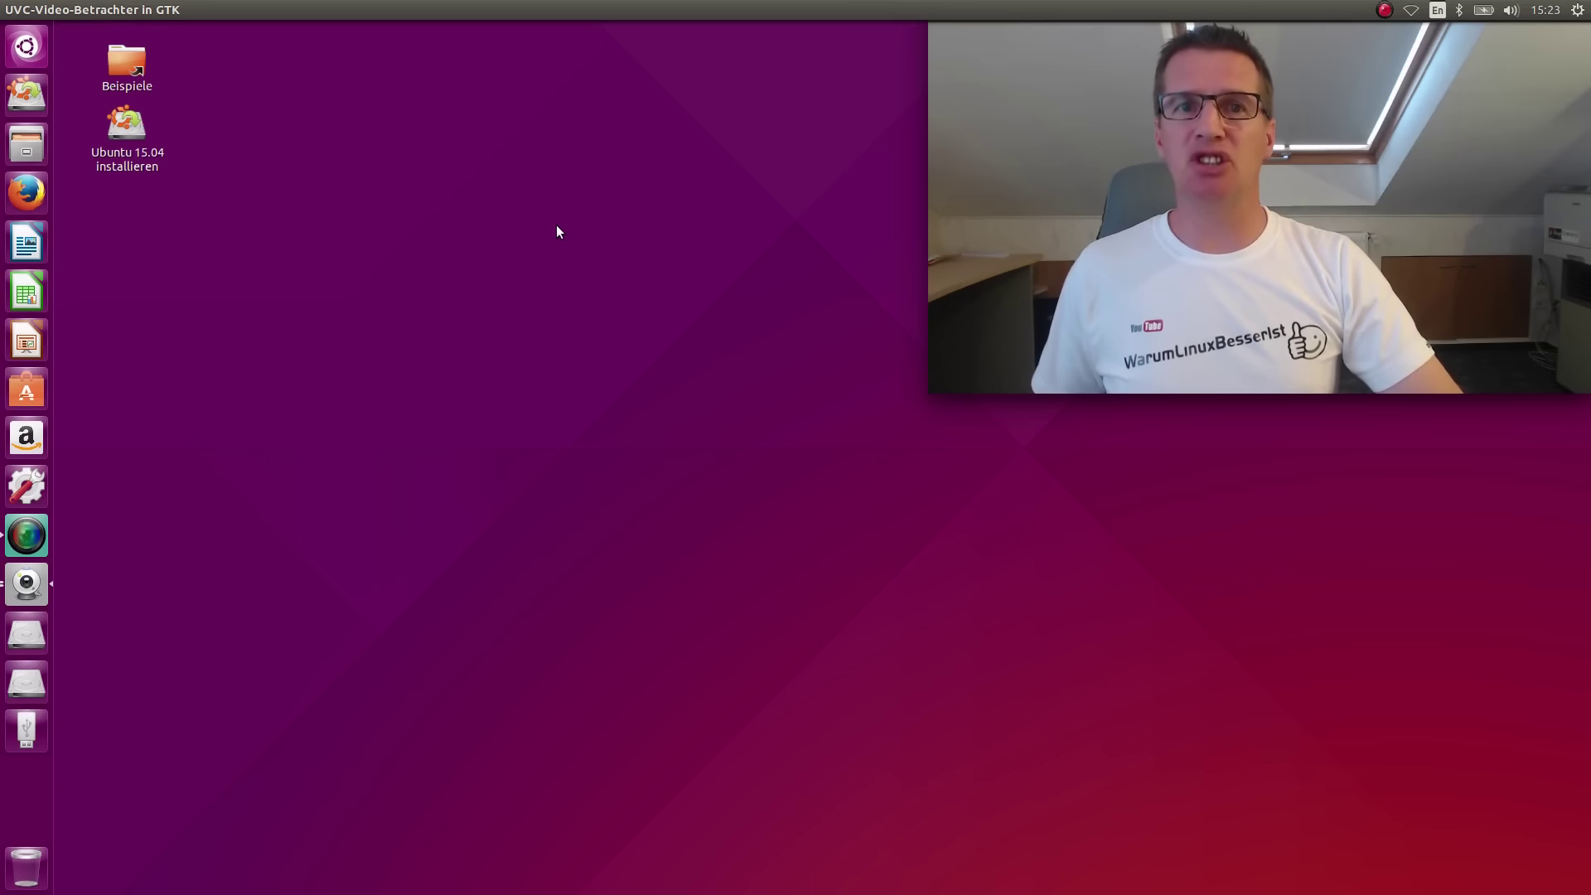
Step: Set the built-in display's scale for menu and title bars to 1,38, keep the new configuration and close the display settings
left_click(1578, 11)
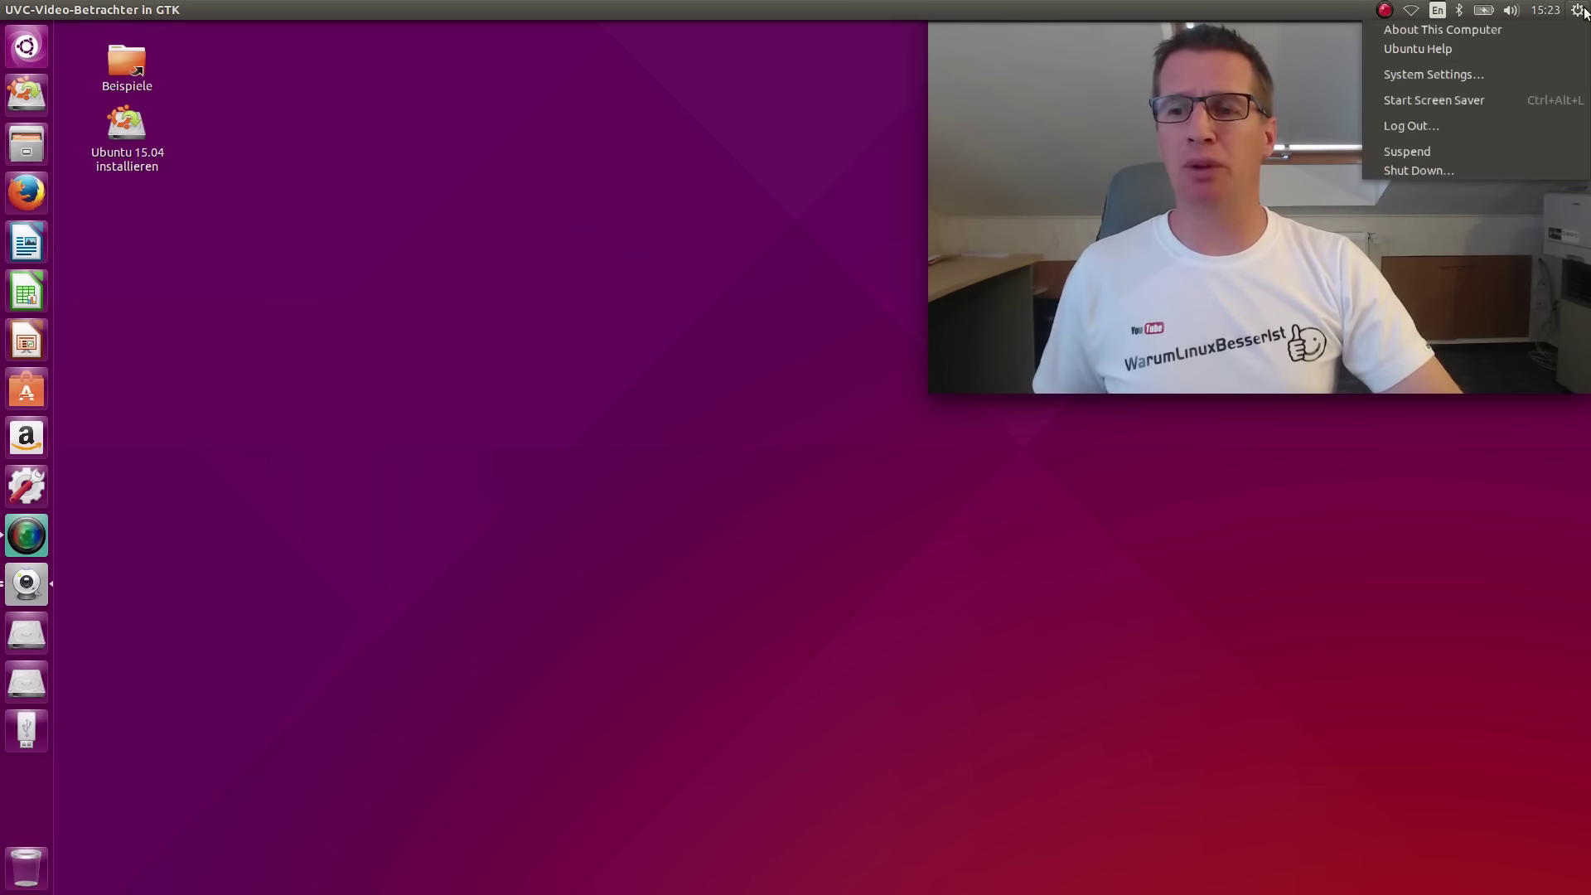
left_click(1496, 71)
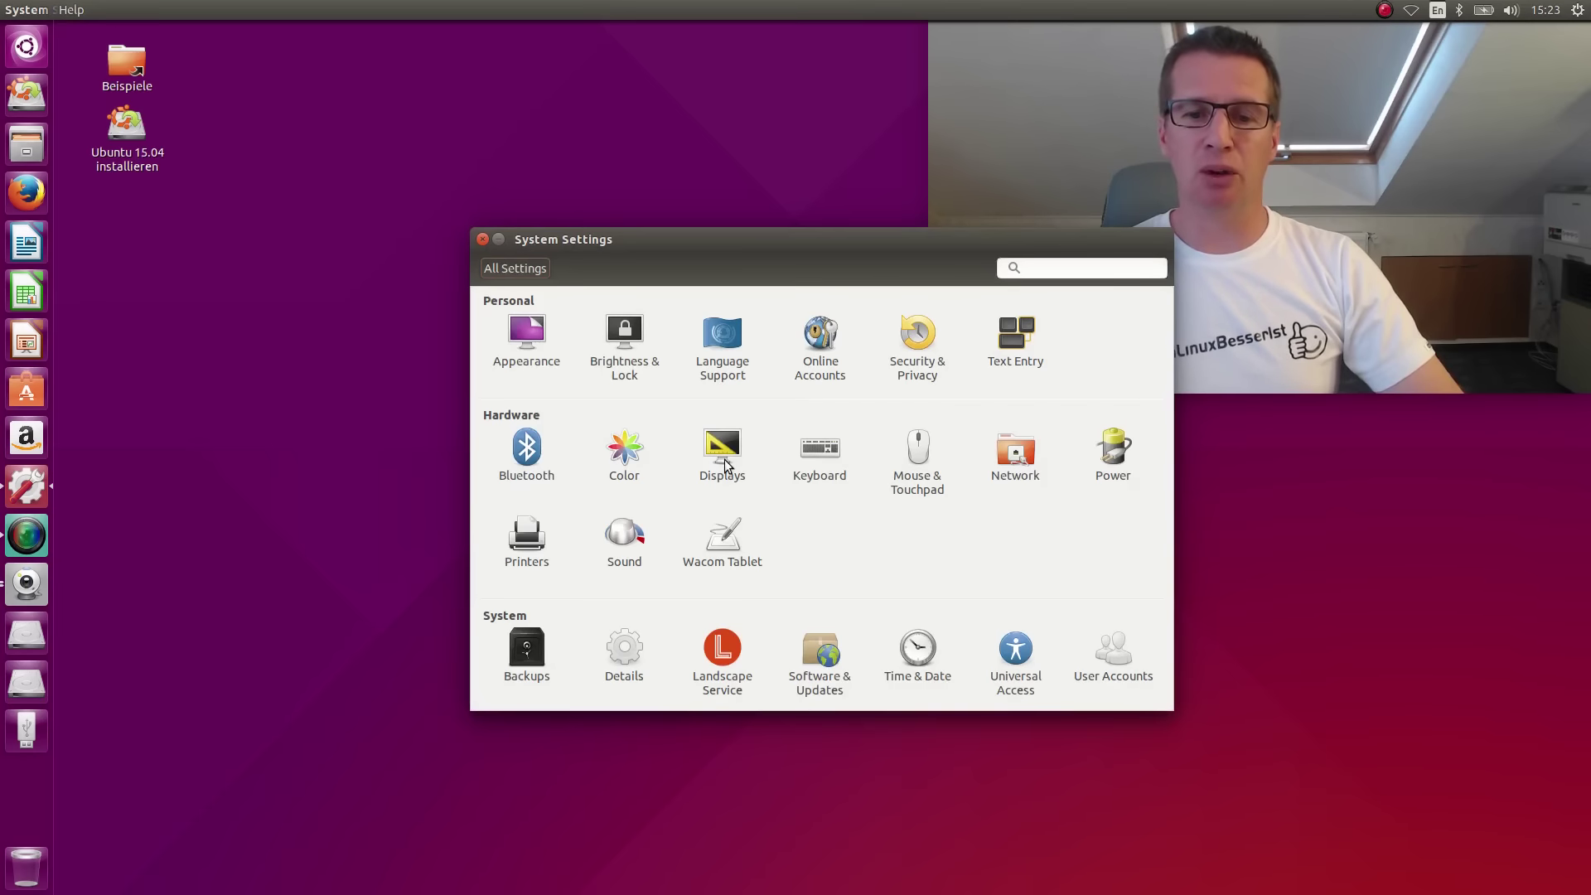
left_click(724, 460)
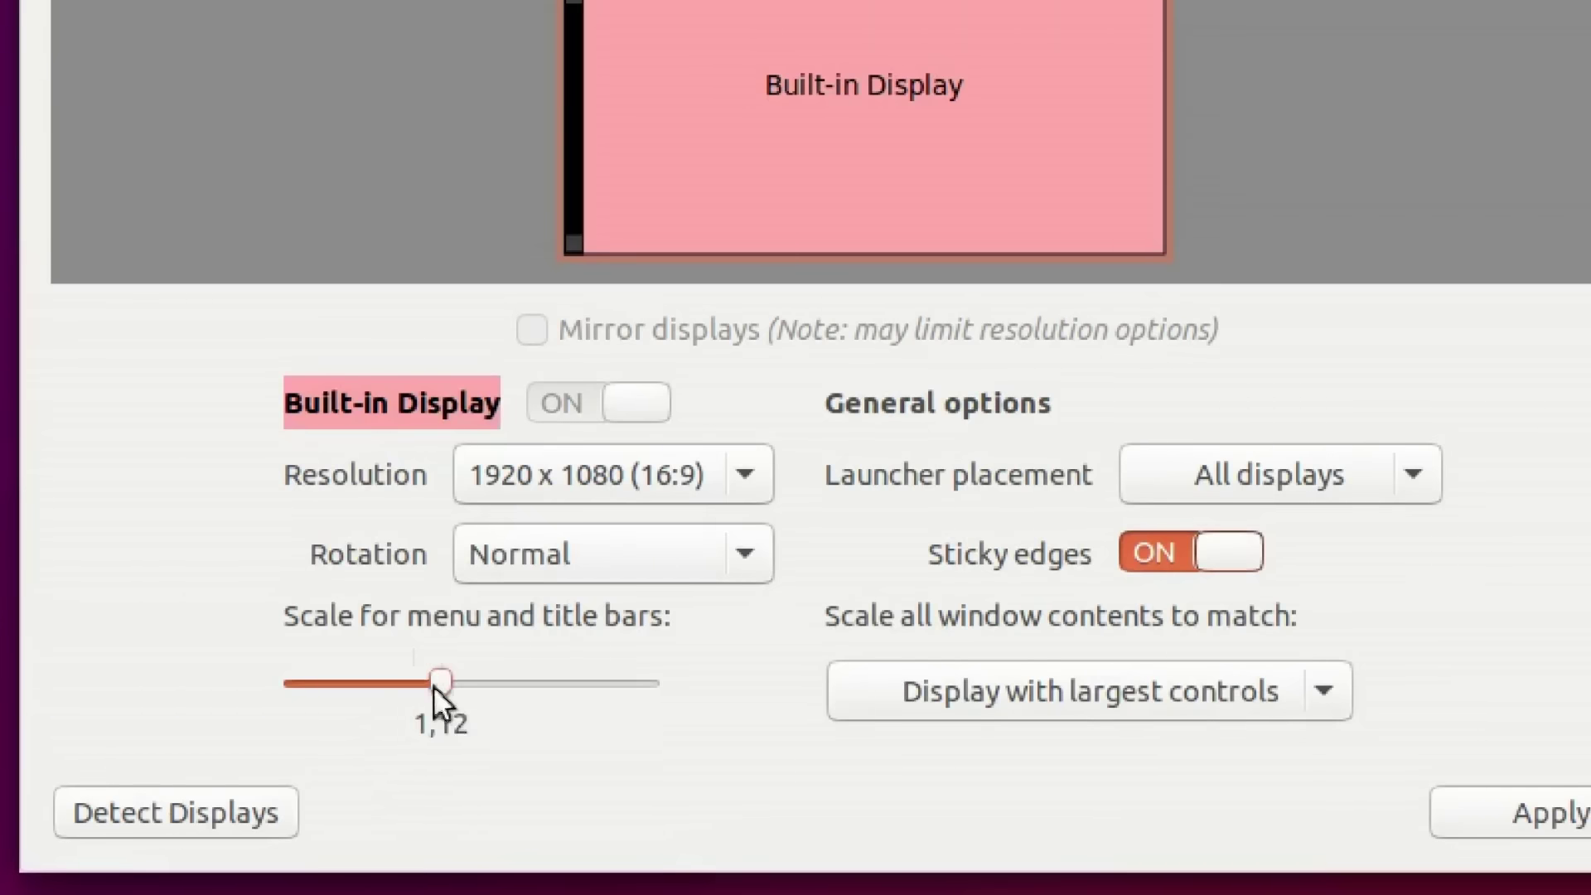
left_click_drag(455, 678, 489, 676)
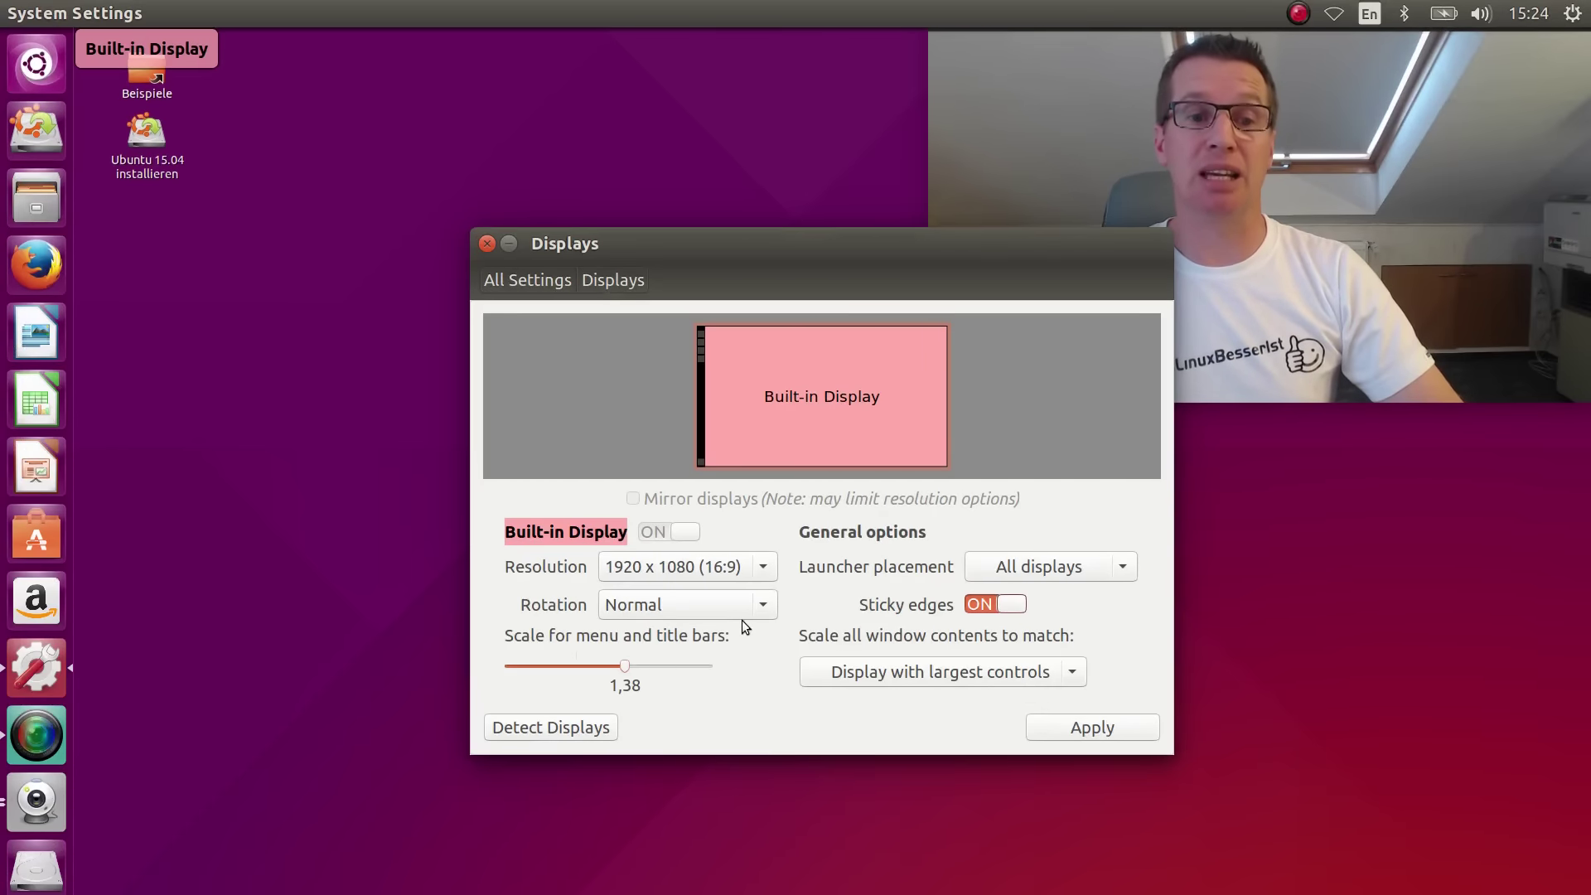
left_click(1104, 729)
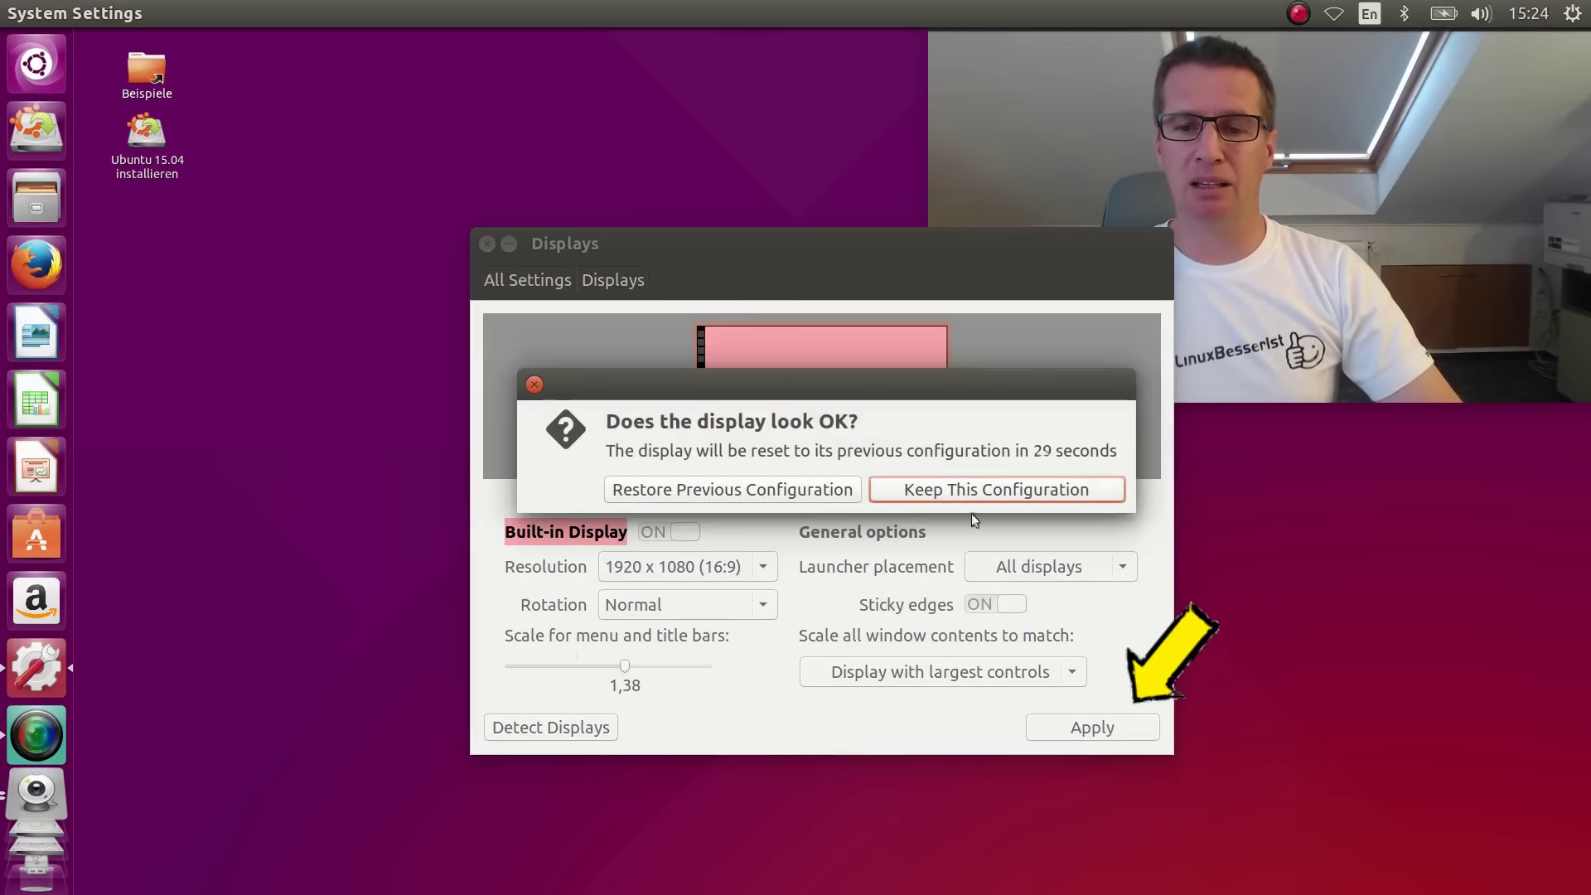
left_click(926, 489)
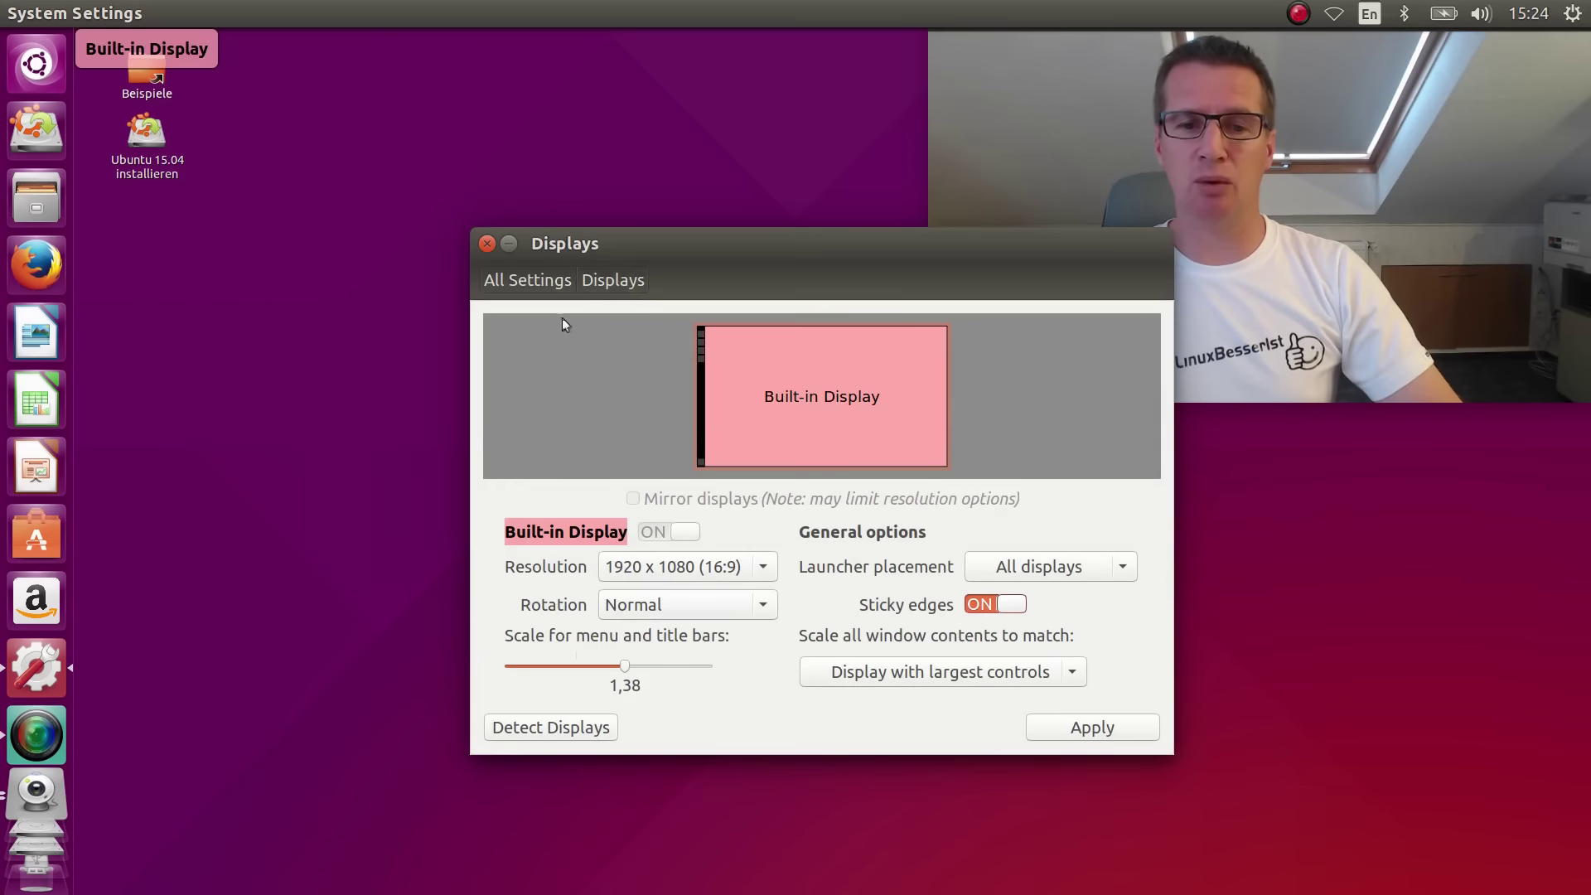
left_click(487, 244)
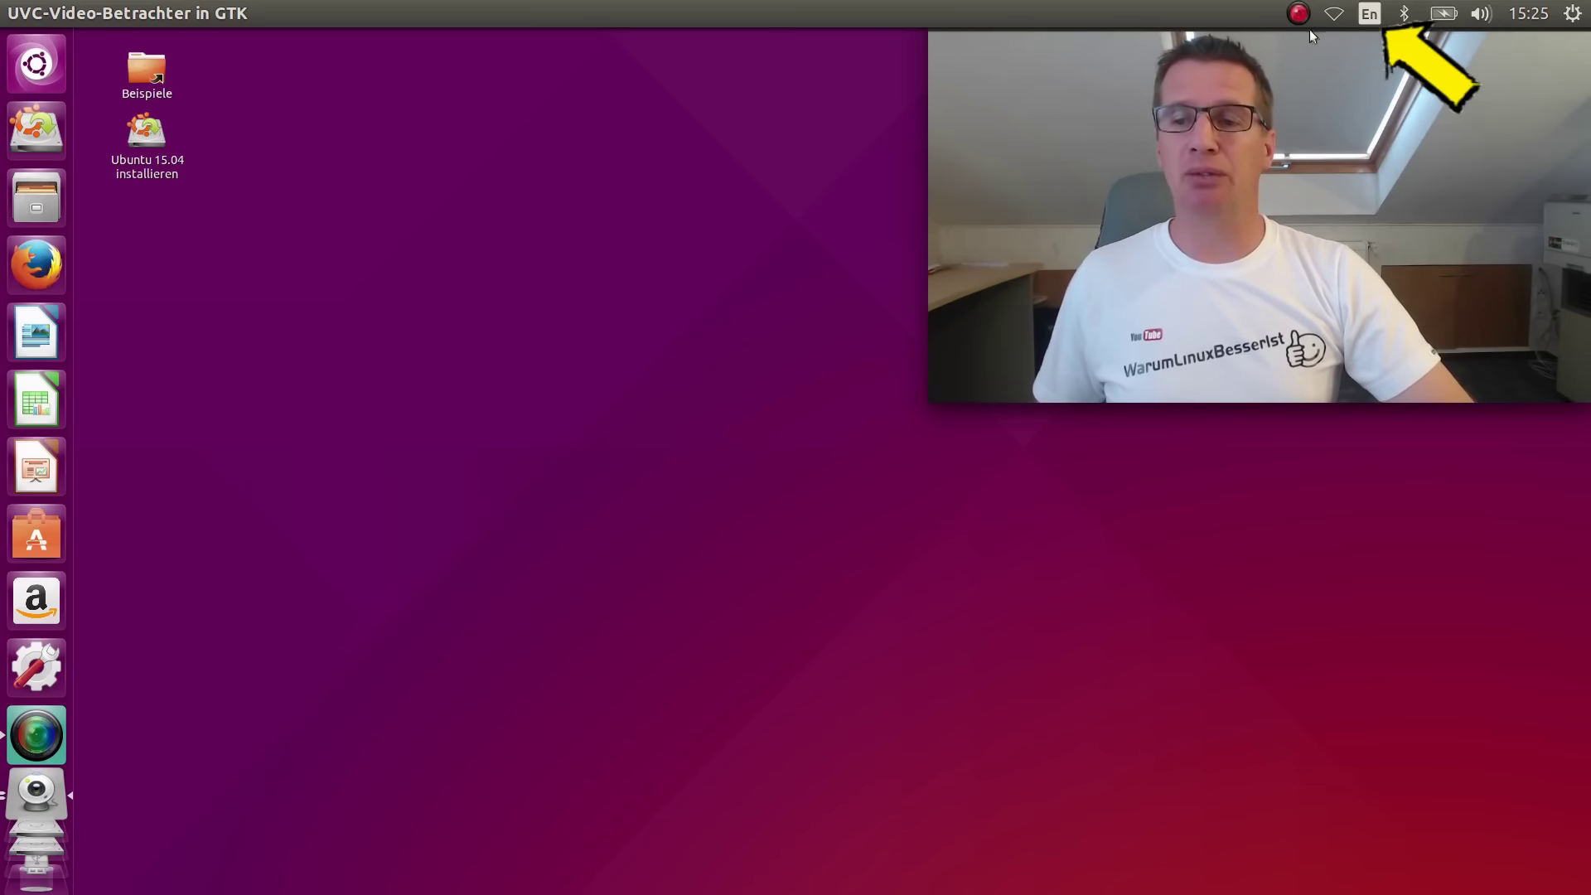
Step: Search the available input sources for German and add the plain German keyboard layout in the text entry settings
left_click(1370, 19)
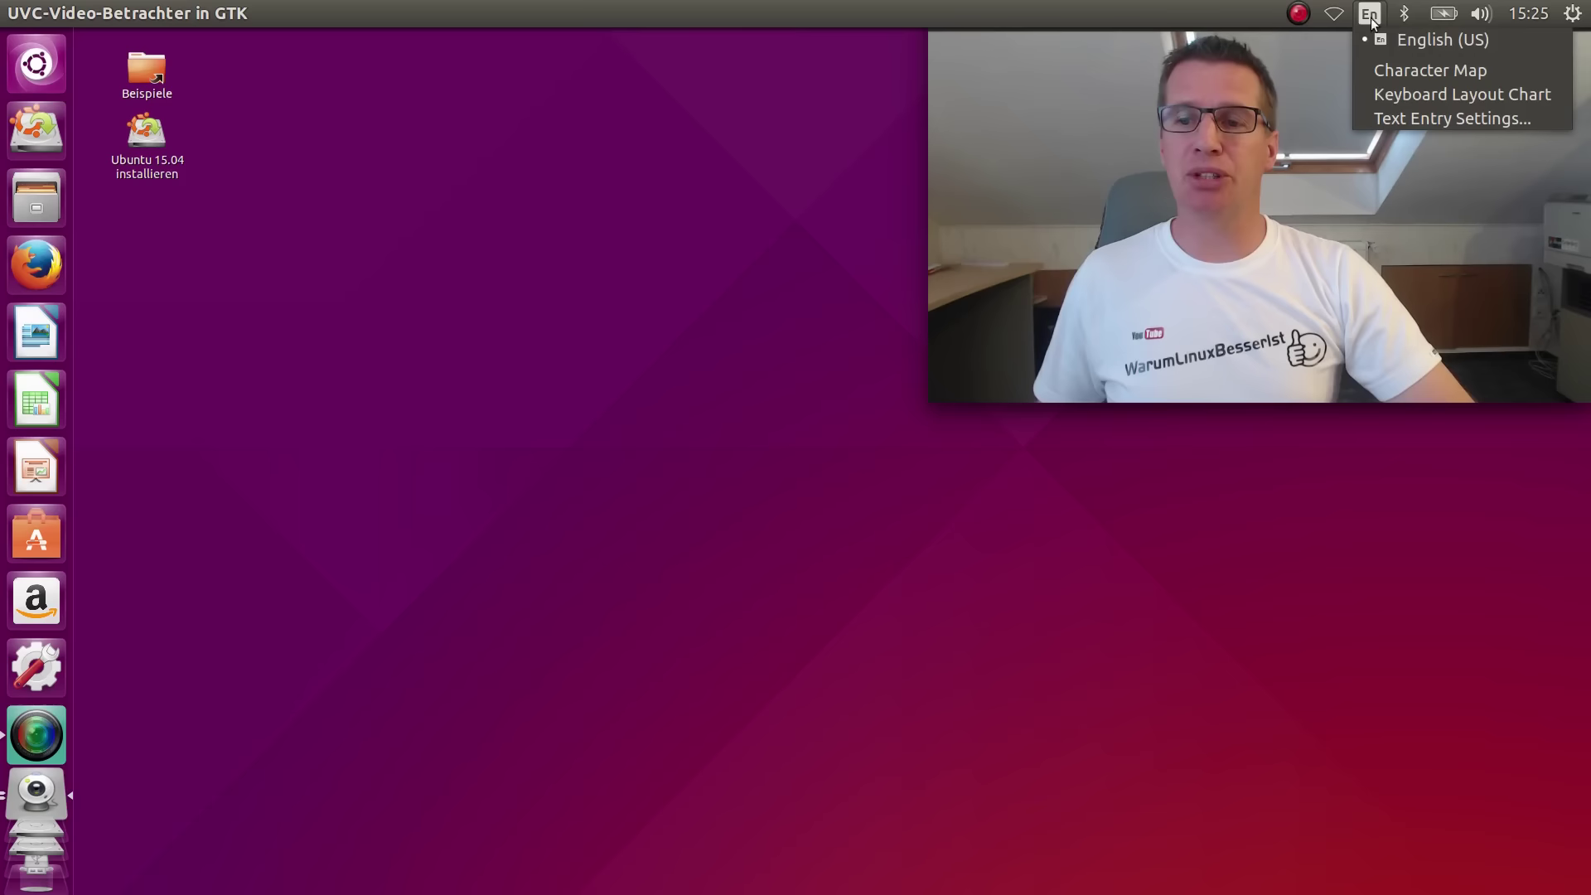
left_click(1380, 113)
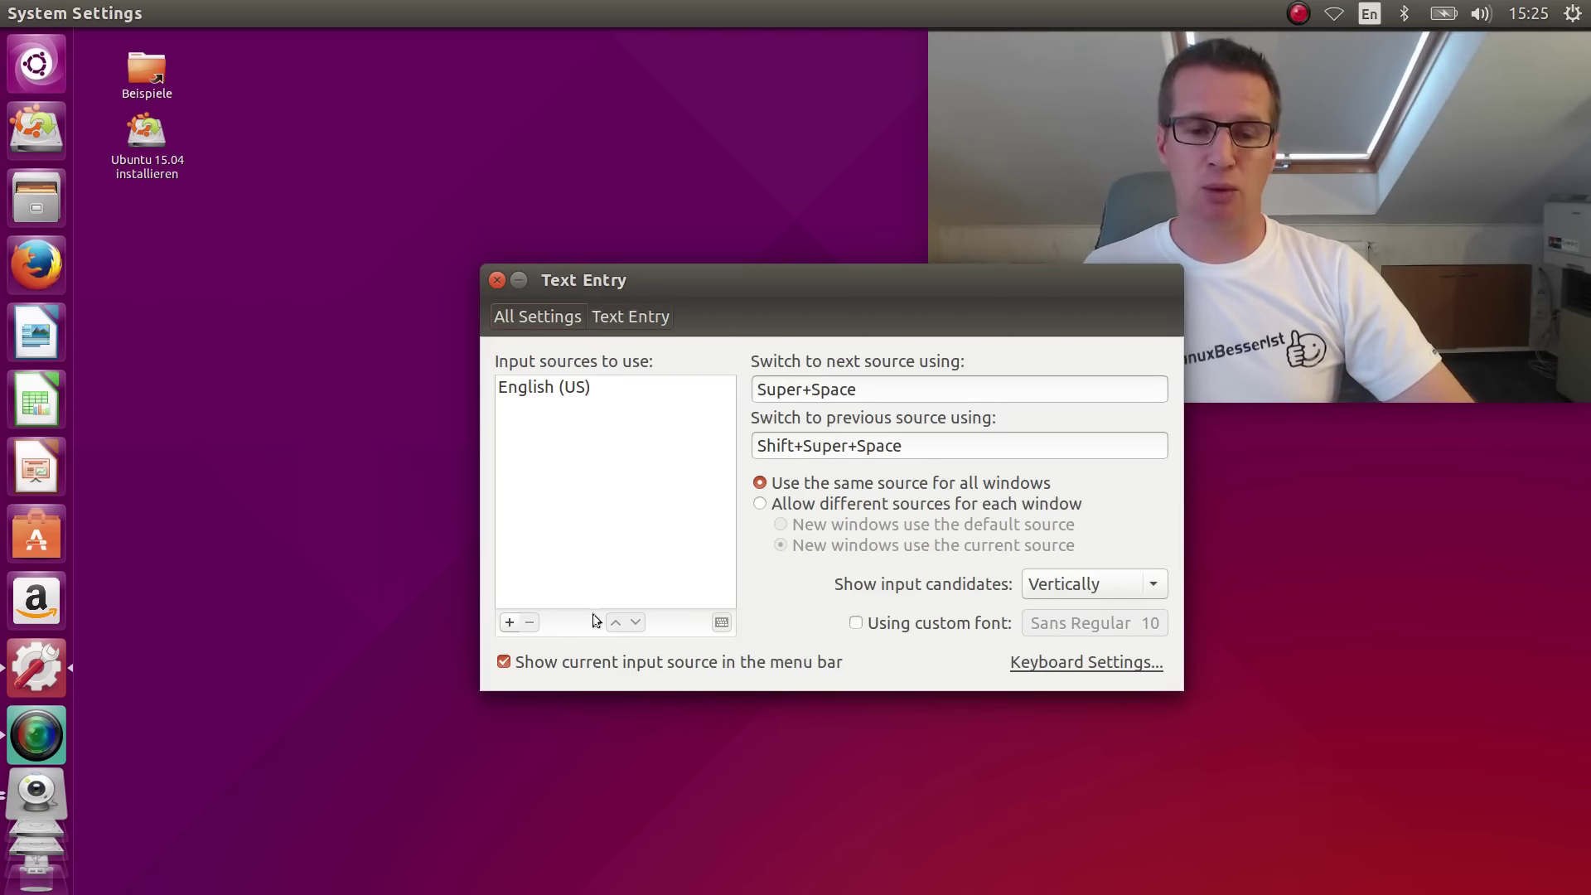
left_click(509, 622)
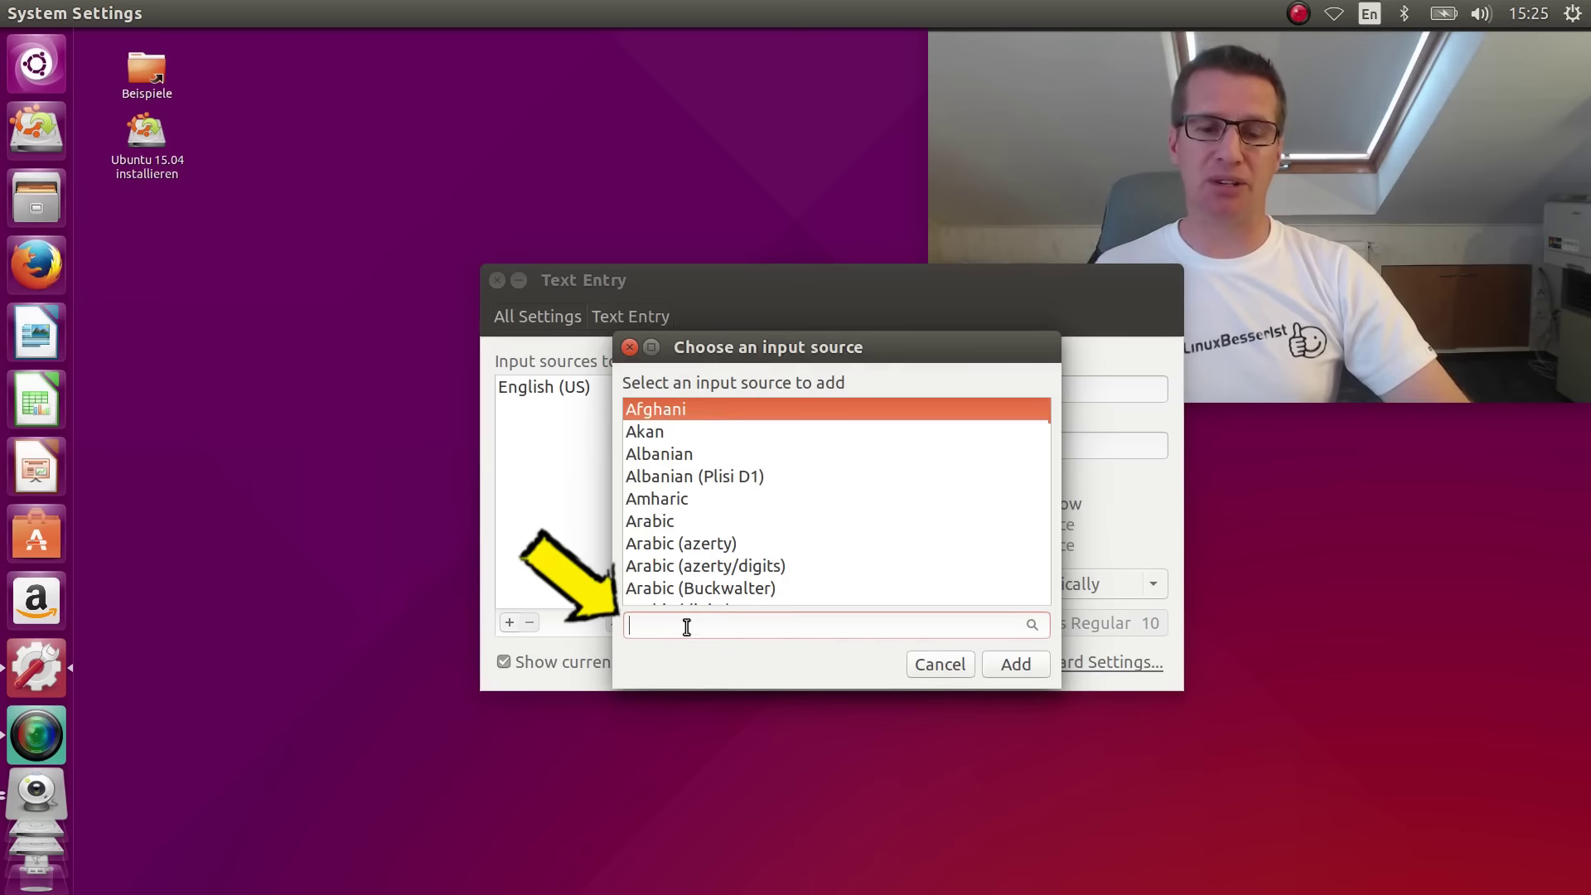
type("Ger")
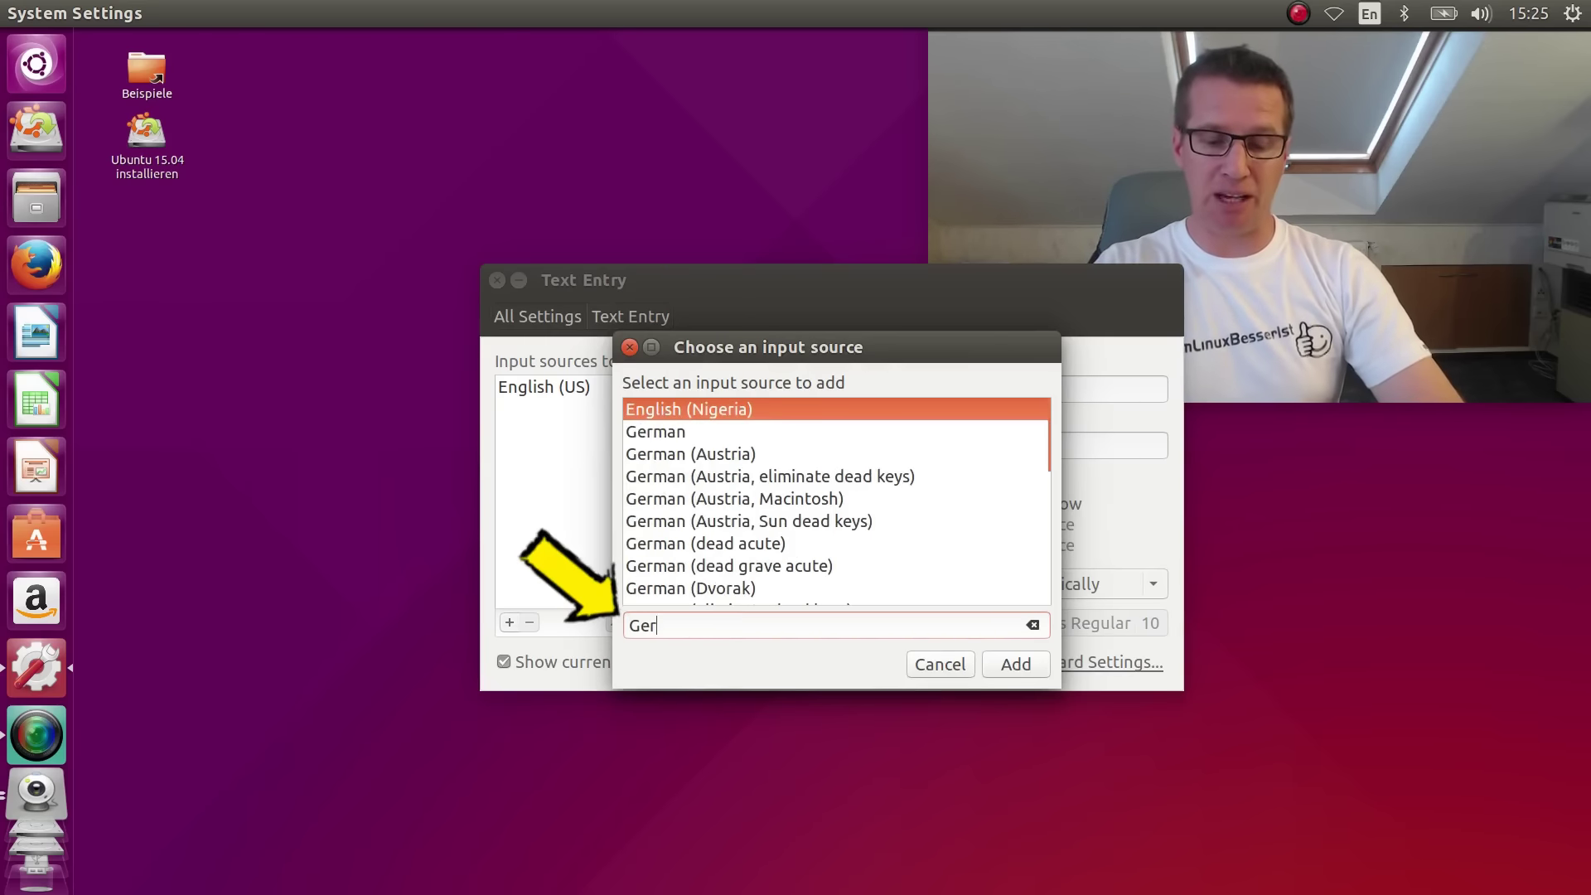
type("man")
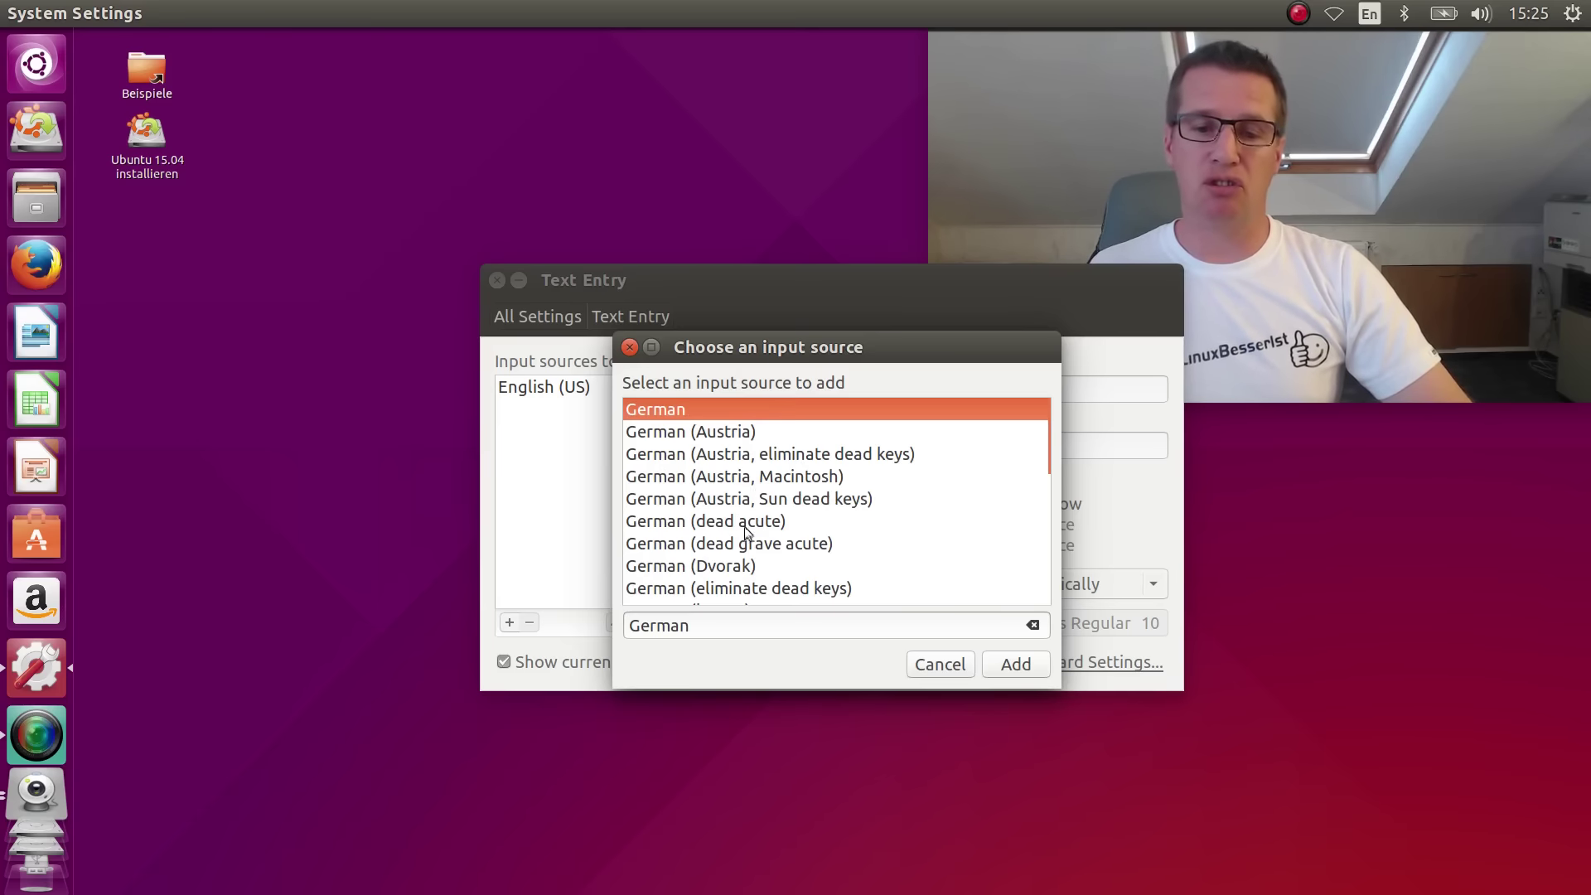
left_click(775, 581)
scroll(783, 580, "down", 3)
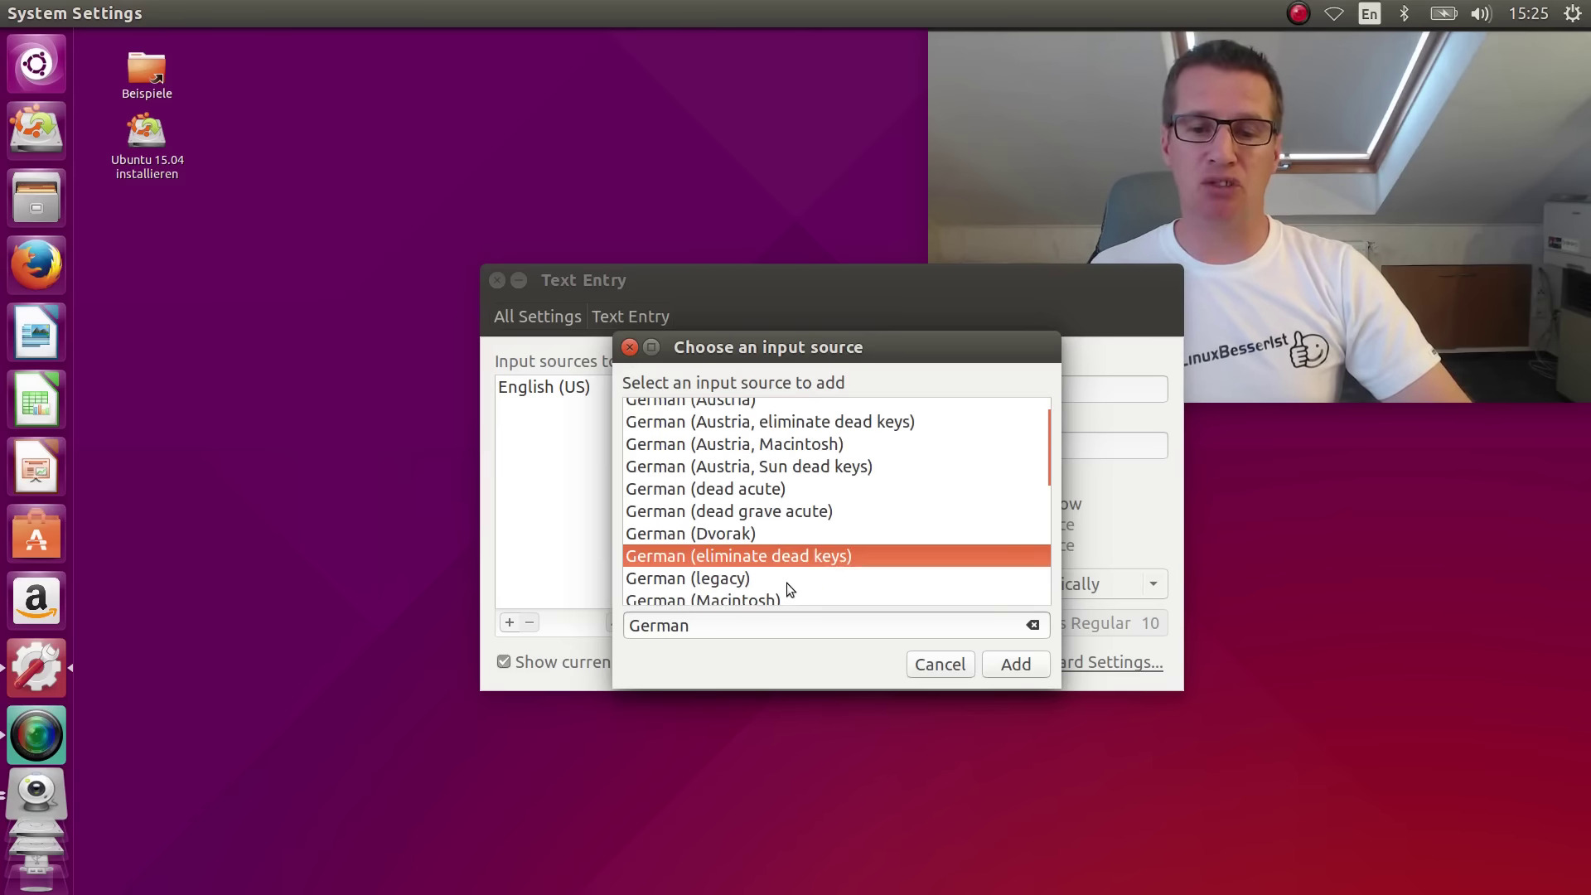
scroll(779, 574, "down", 2)
left_click(764, 551)
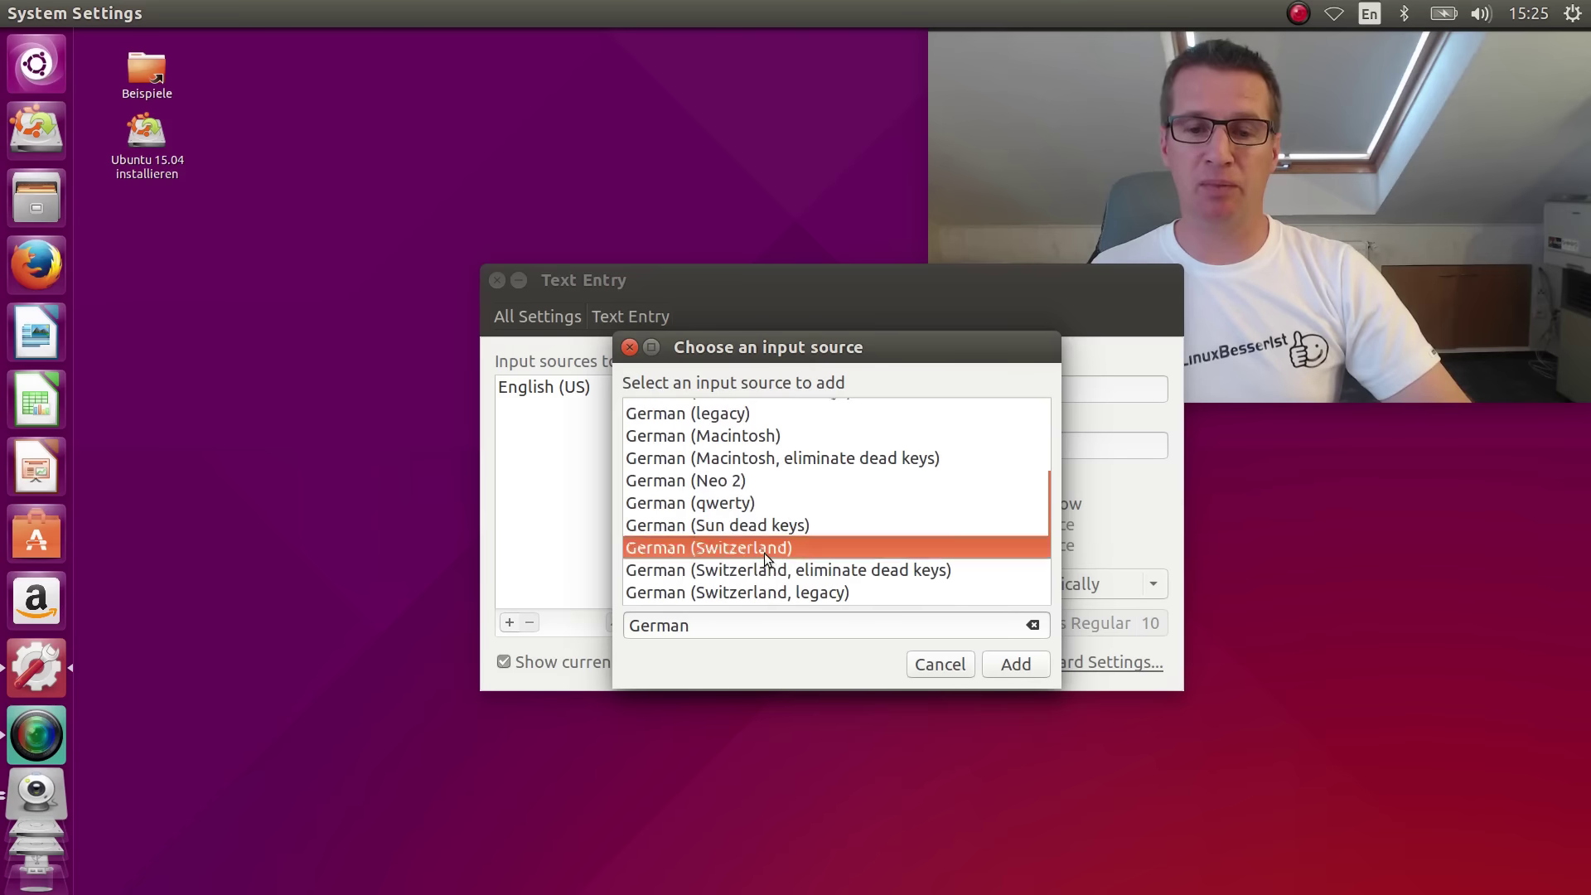
scroll(798, 541, "up", 5)
left_click(682, 413)
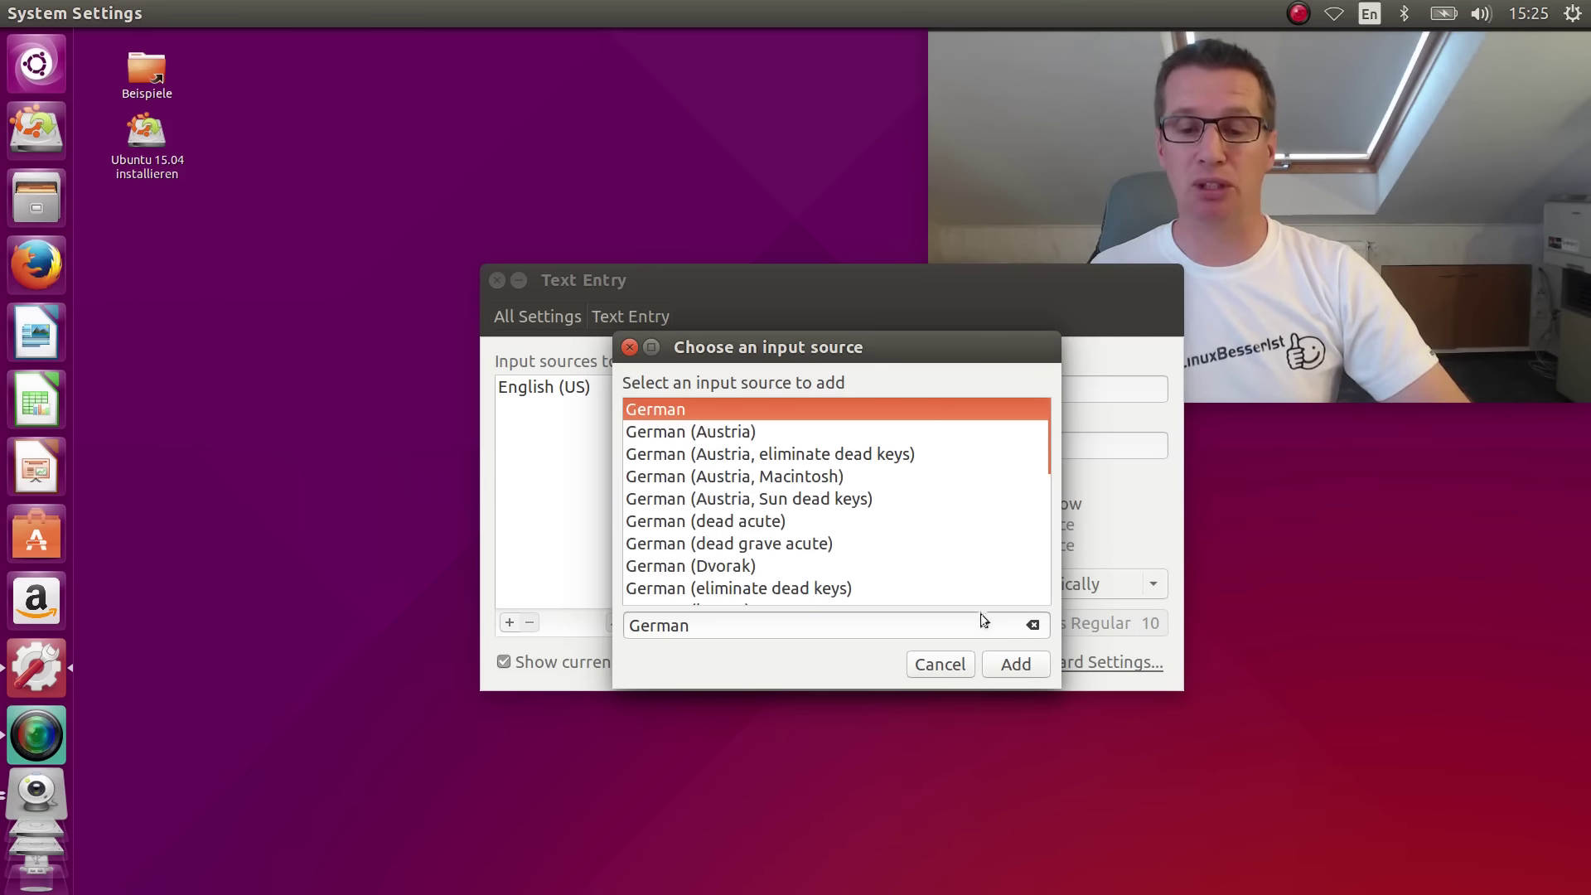
left_click(1007, 662)
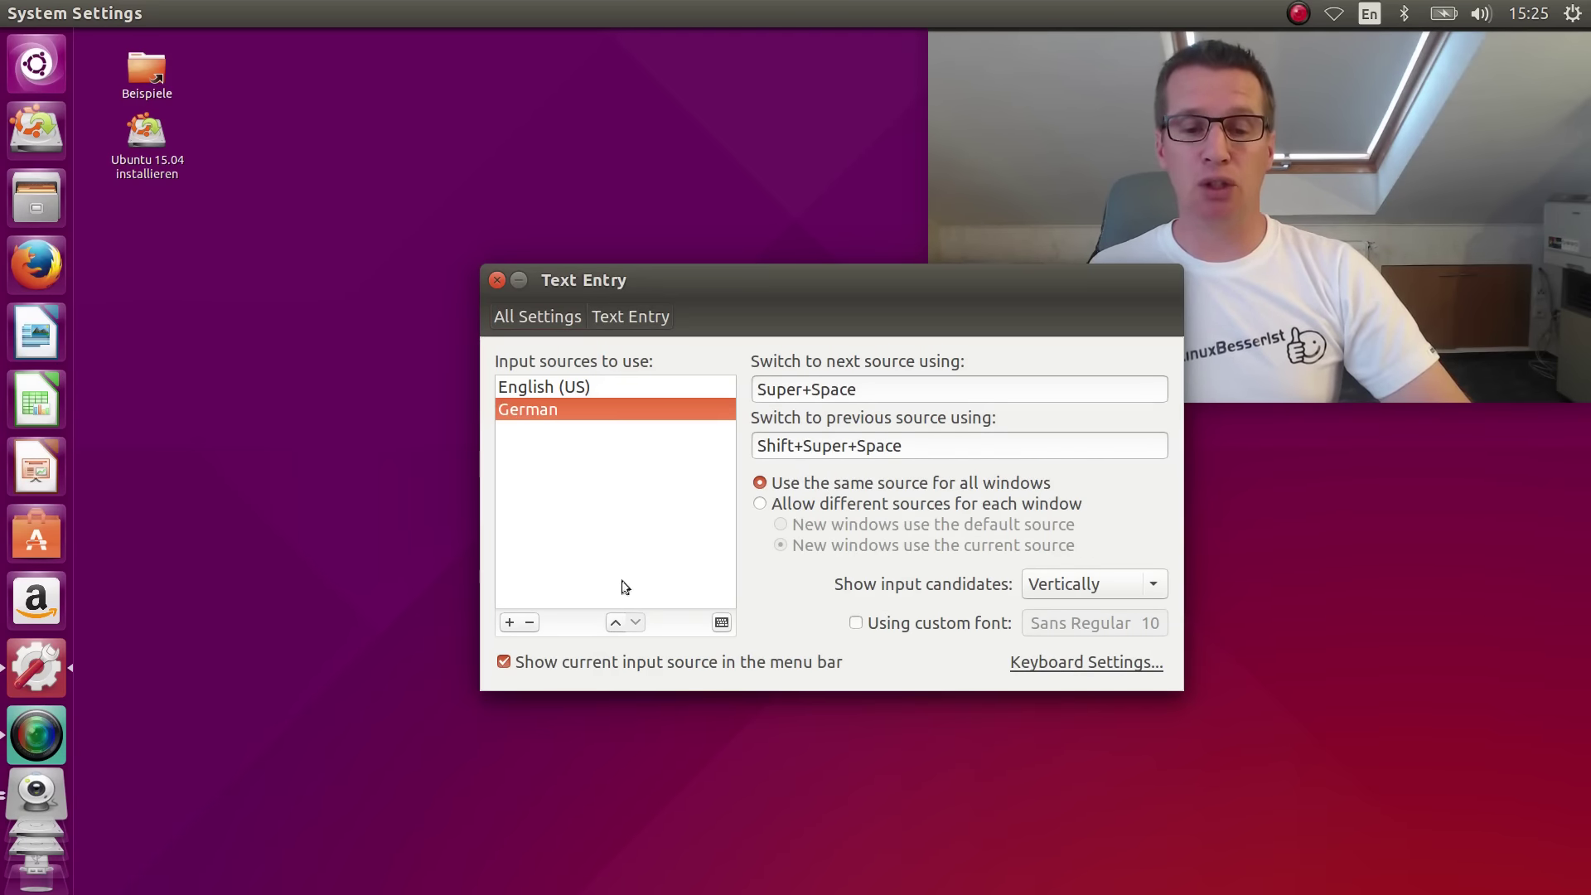
Step: Move German above English (US) in the input source order, close the settings and switch the active keyboard layout to German
left_click(615, 622)
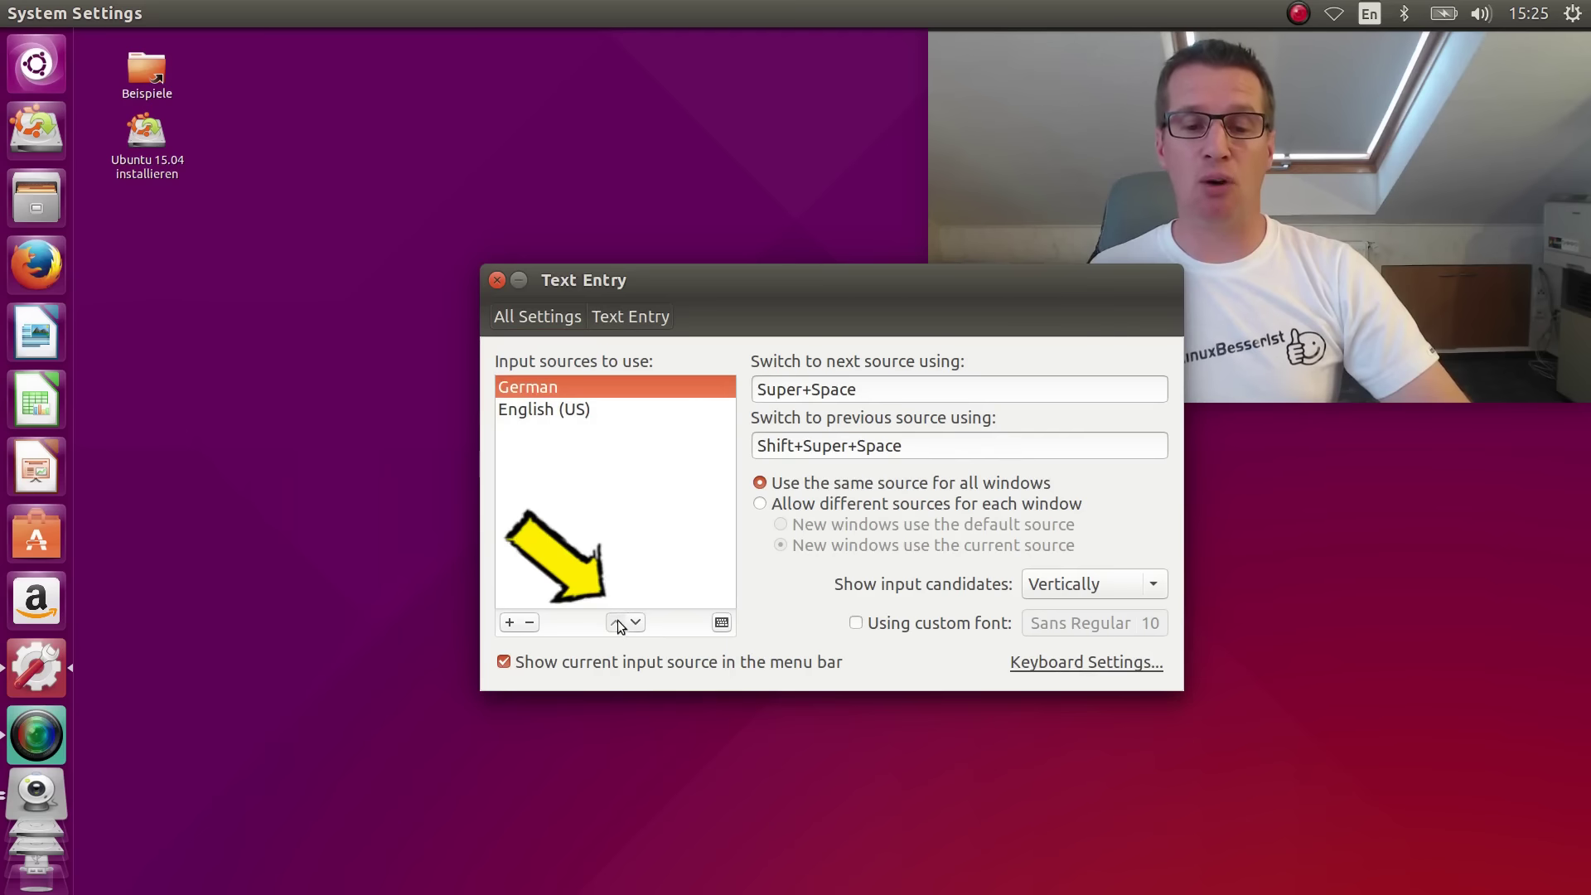
left_click(497, 280)
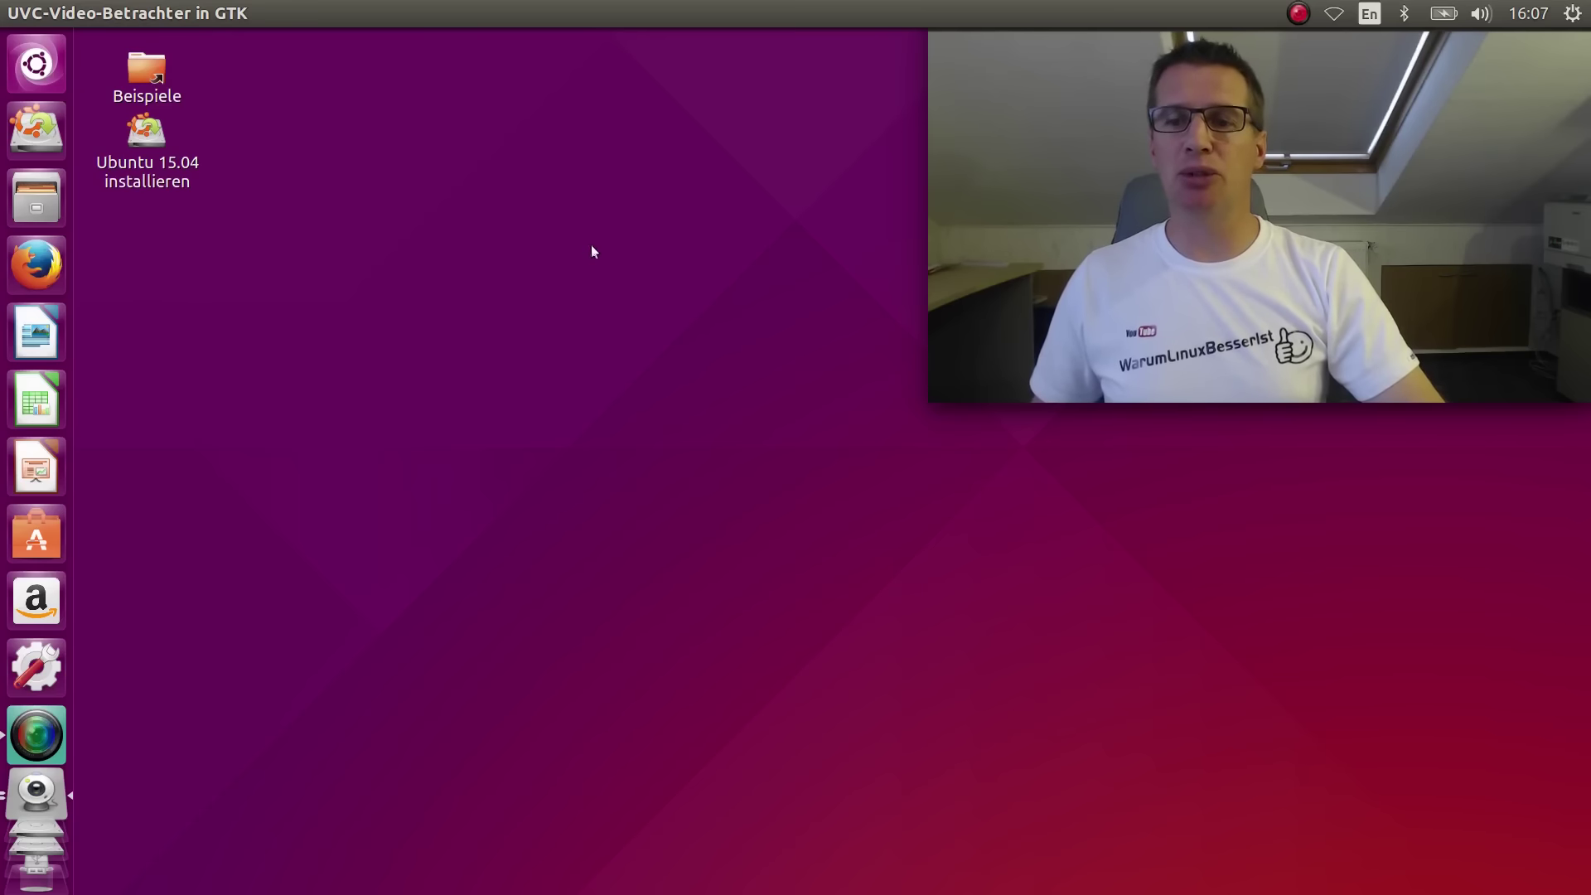
left_click(1373, 16)
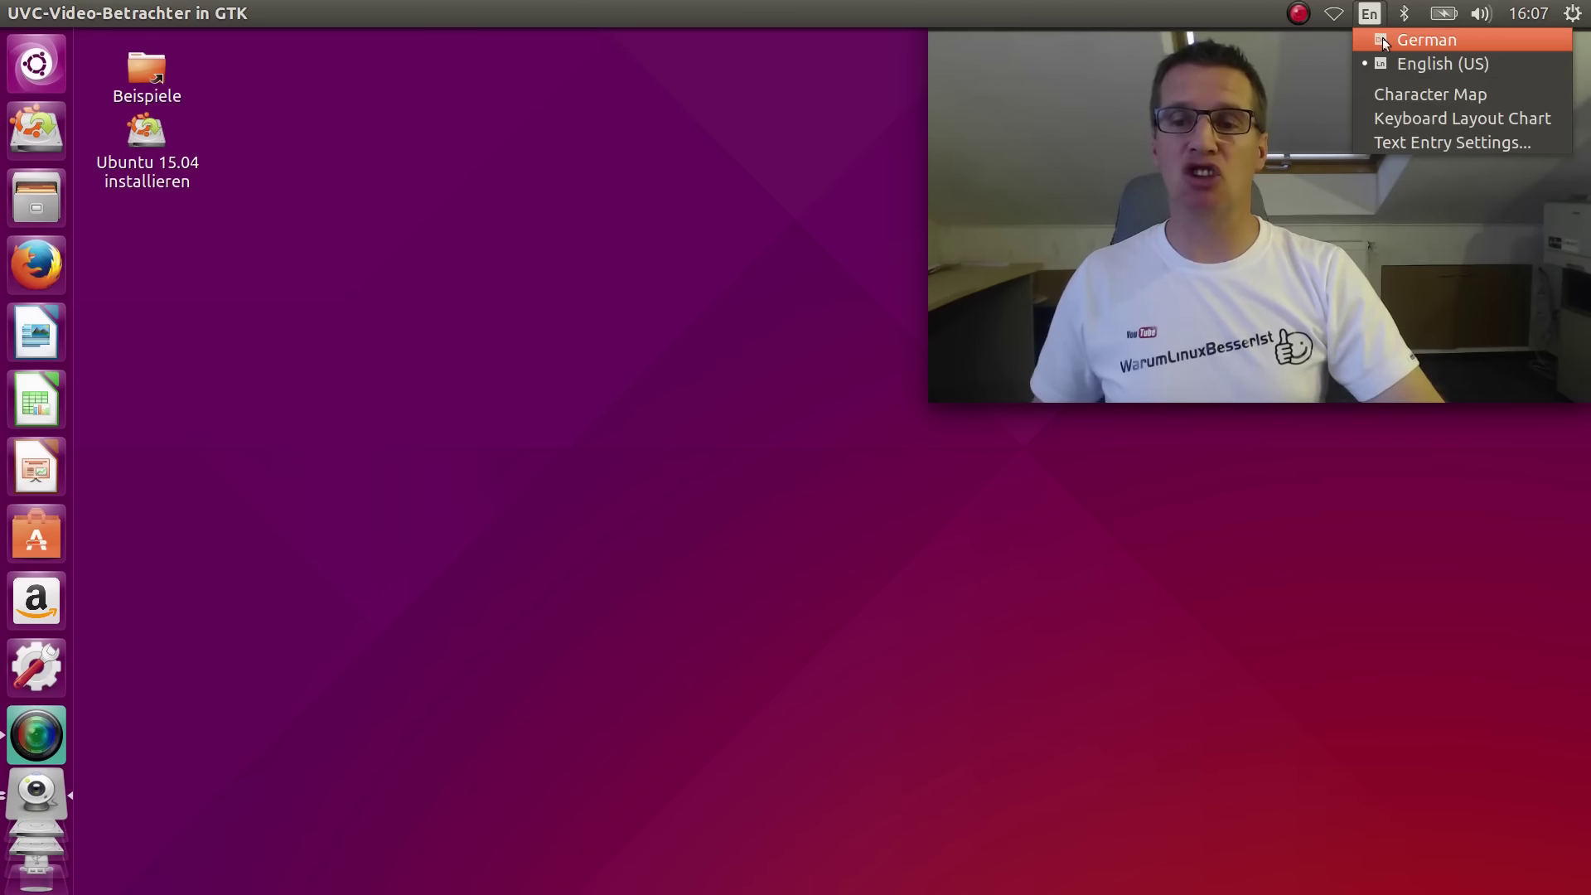
left_click(1382, 39)
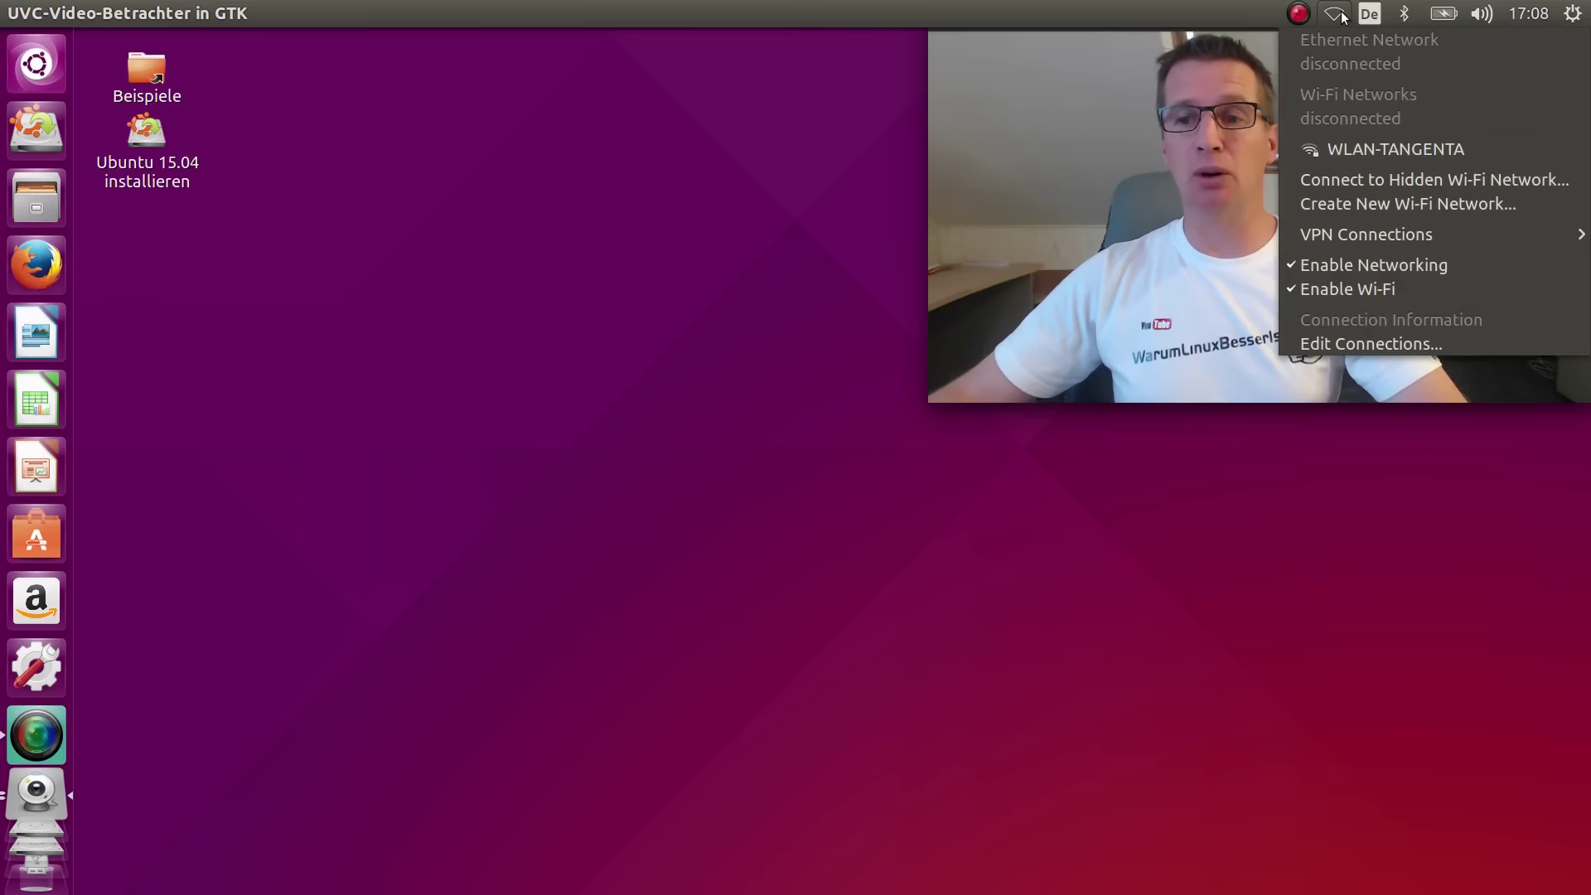
Step: Connect to the Wi-Fi network WLAN-TANGENTA, entering the network's Wi-Fi password
left_click(1342, 31)
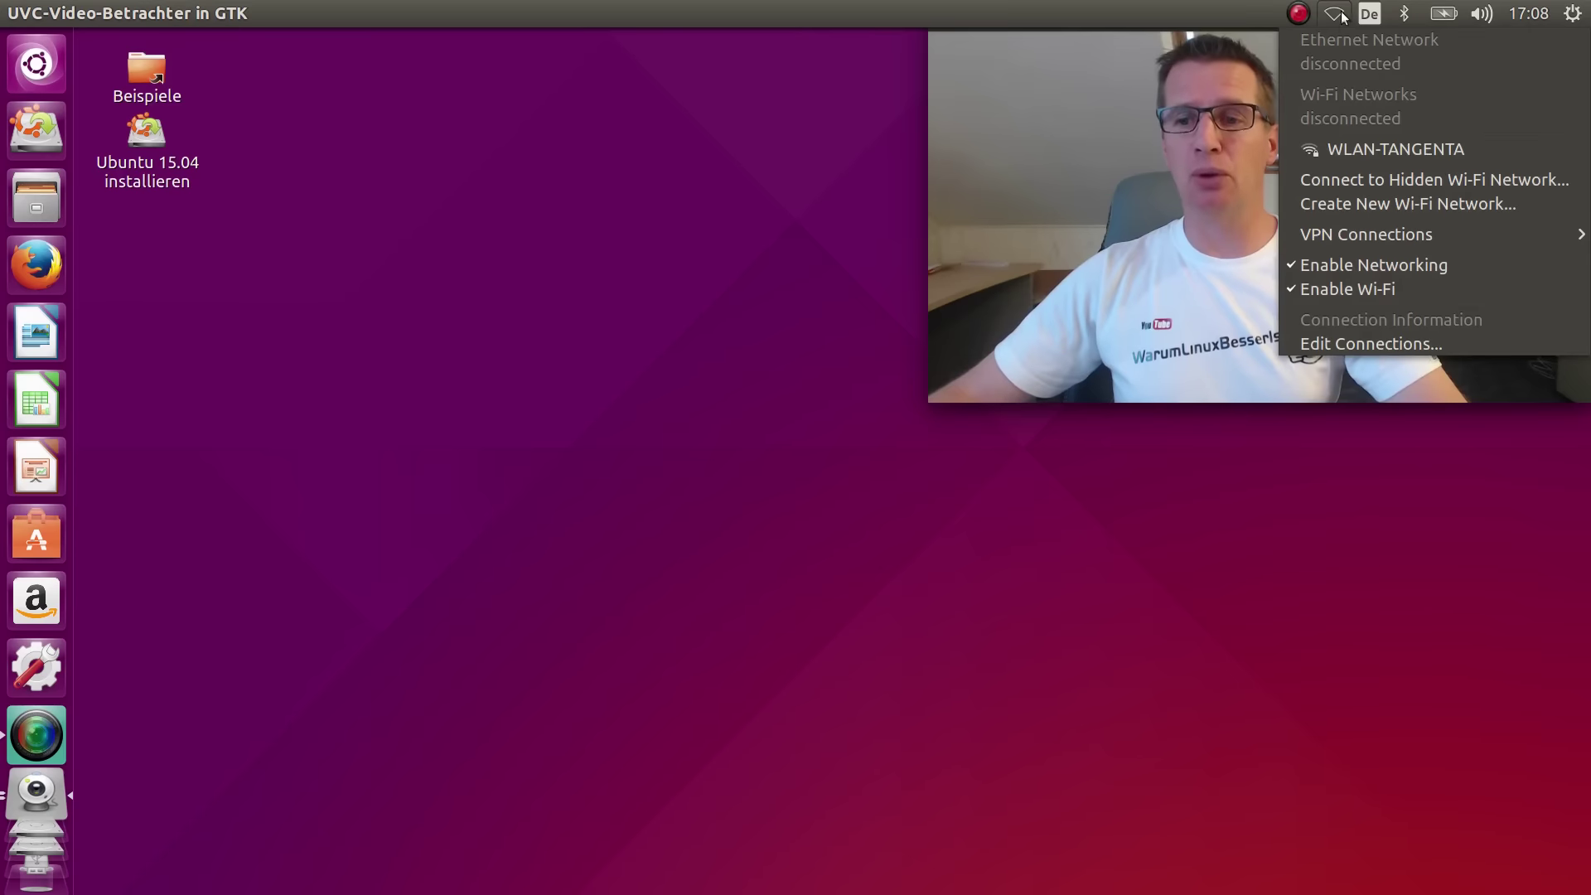
left_click(1374, 145)
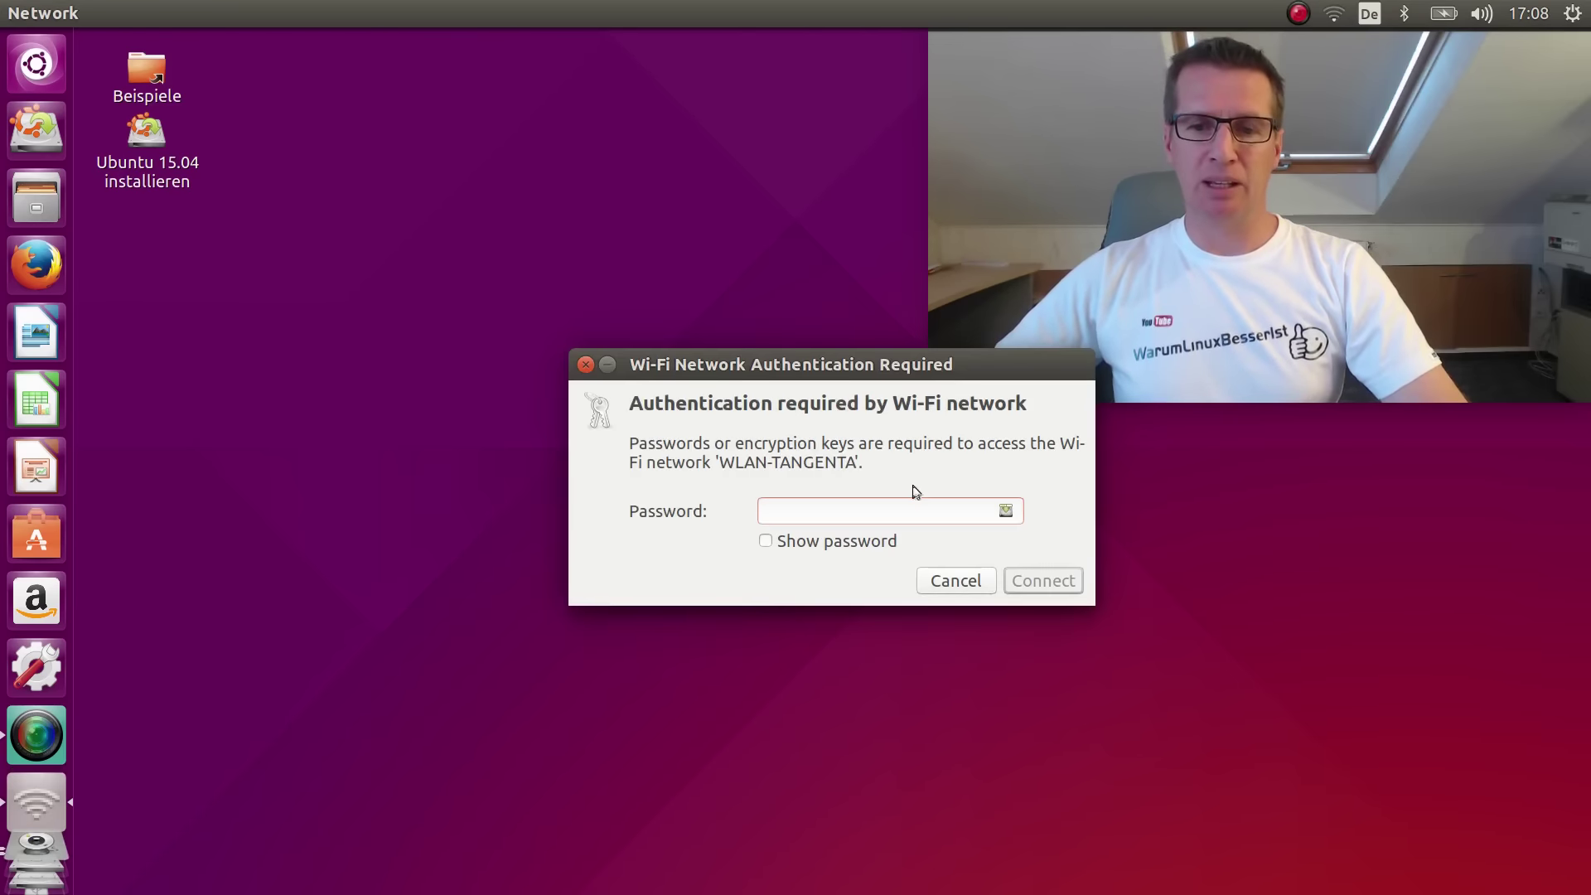
type("••••••••••••••••")
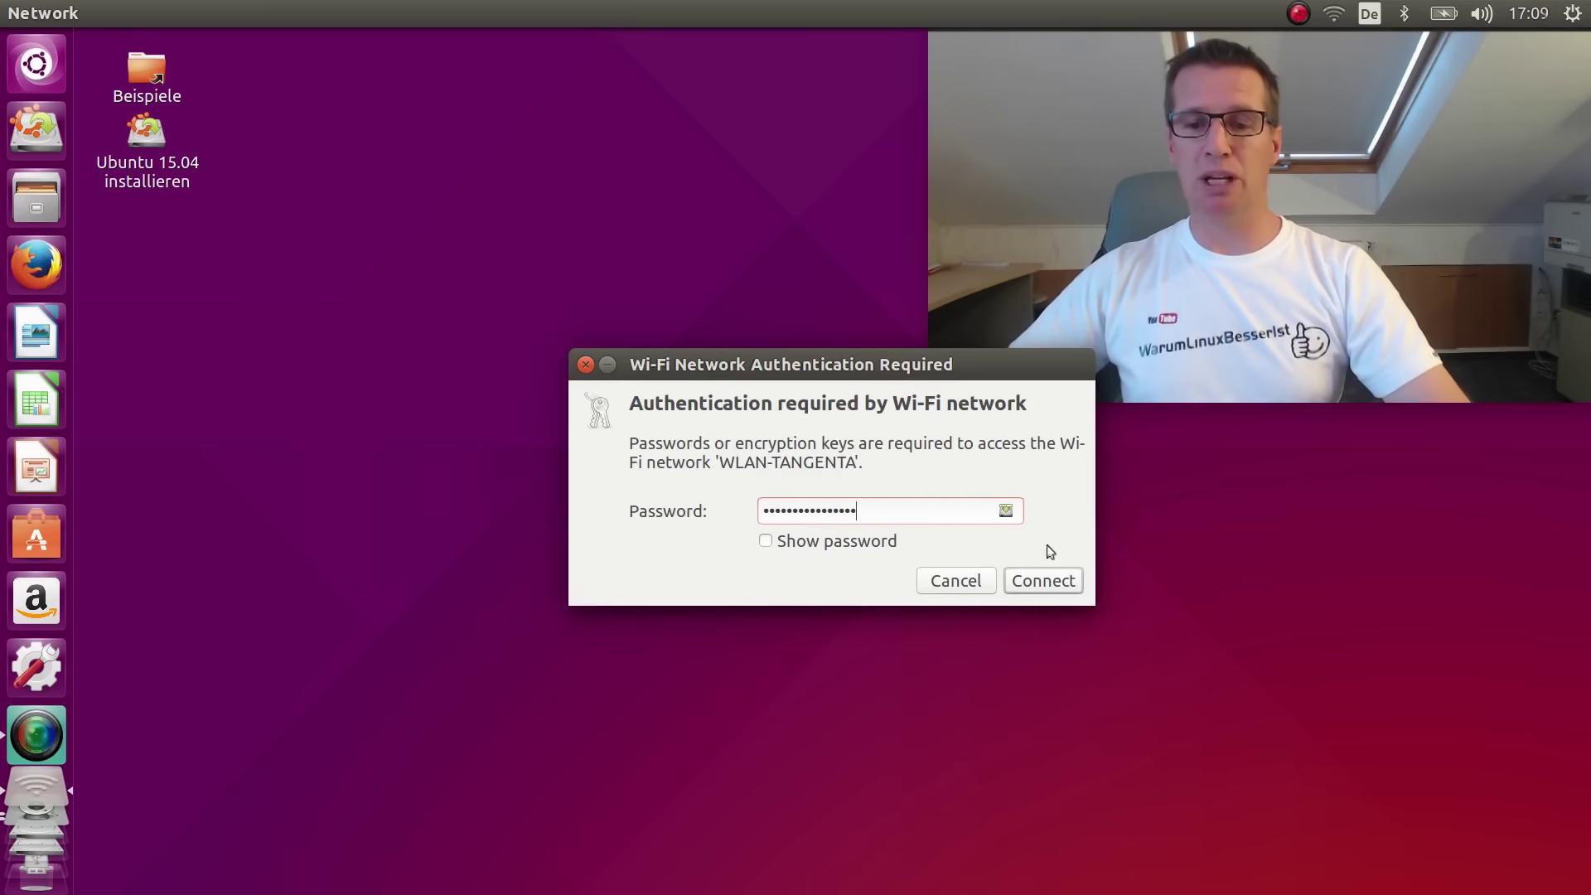
left_click(1069, 583)
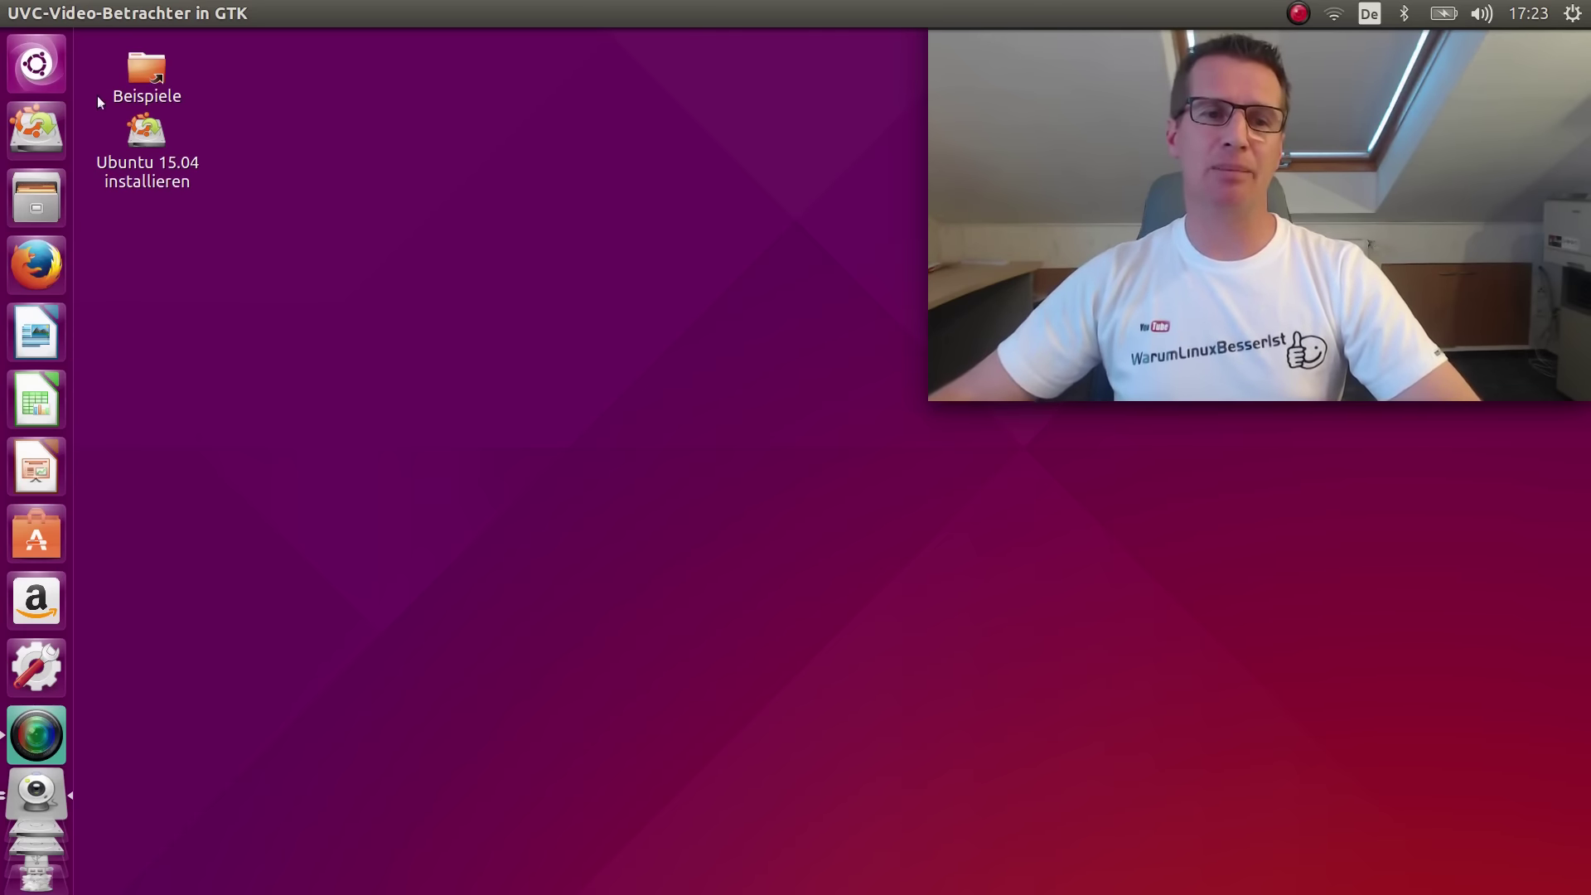
Step: Find and launch the GParted Partition Editor, ignore the block size warning, and widen its window to show all partition columns
left_click(37, 65)
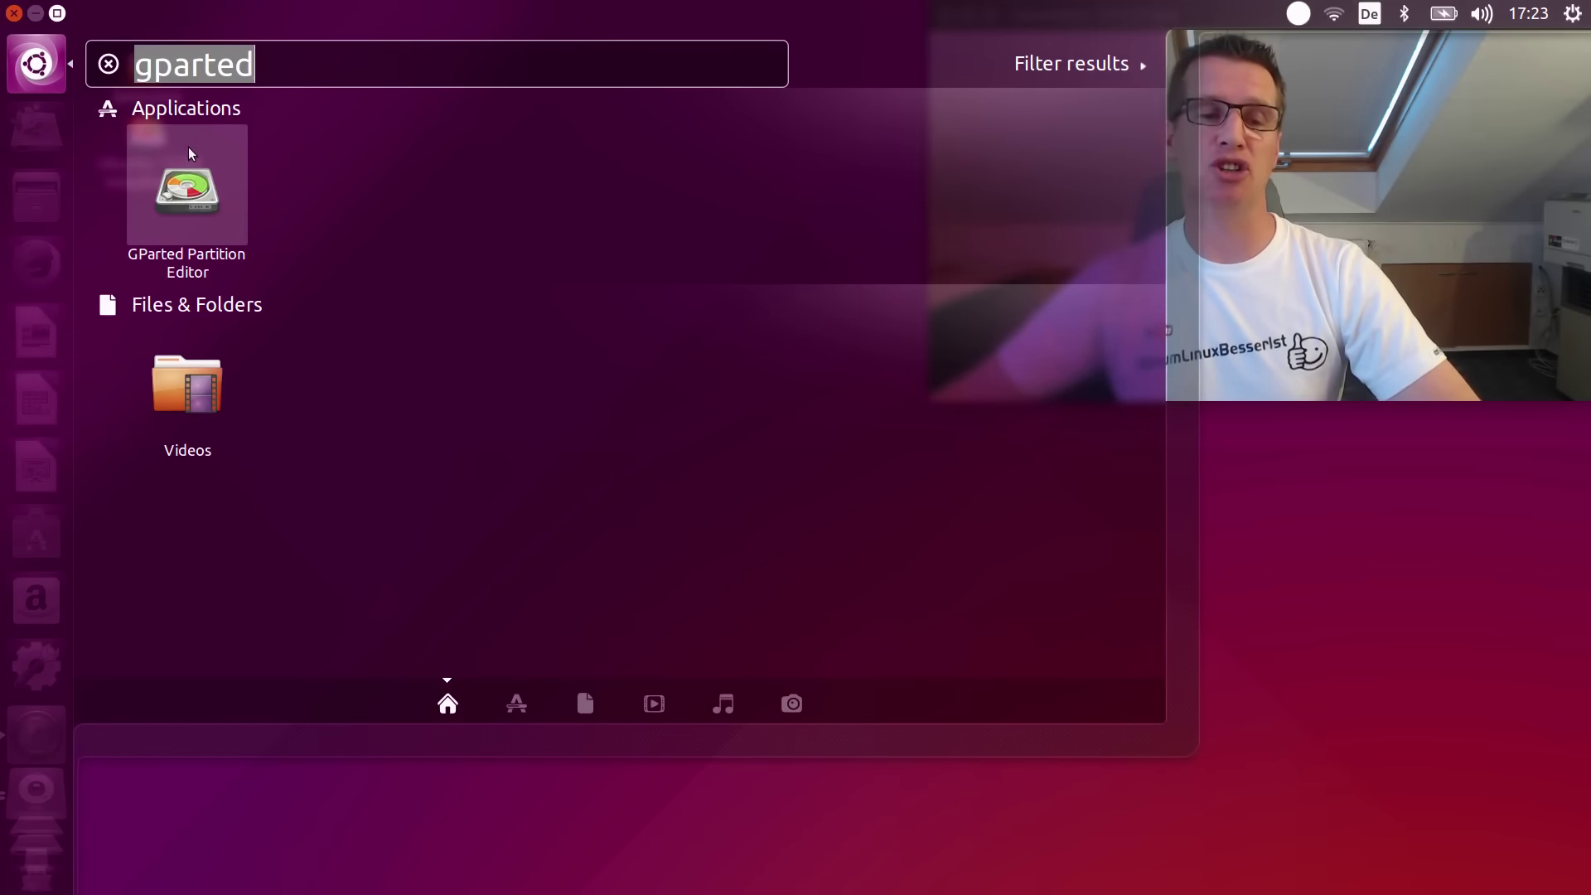
left_click(214, 201)
left_click_drag(986, 424, 288, 112)
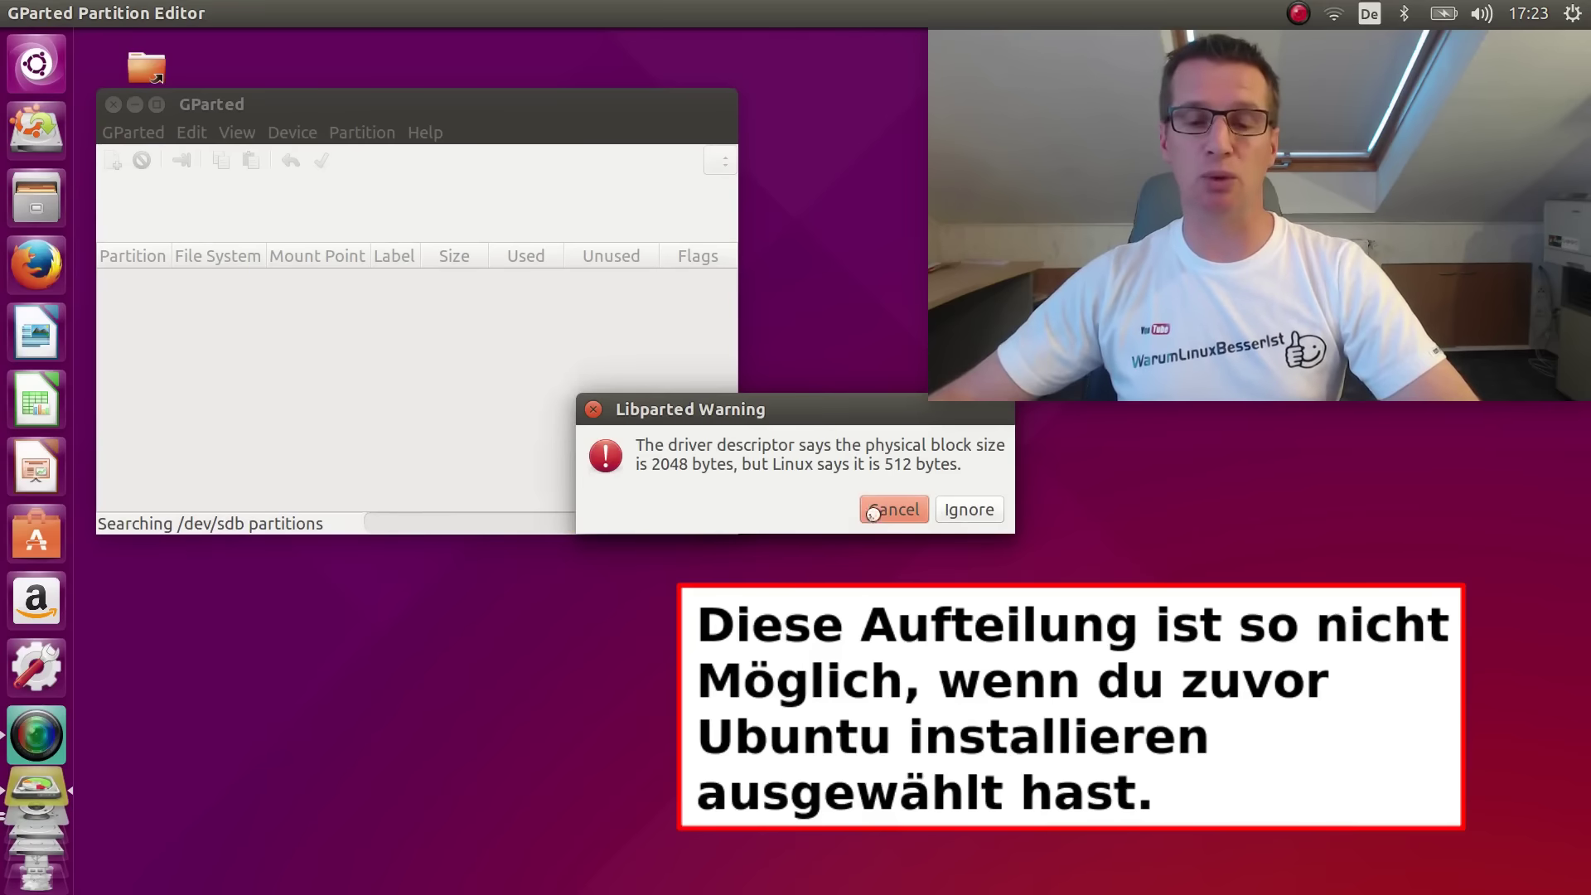
left_click(968, 511)
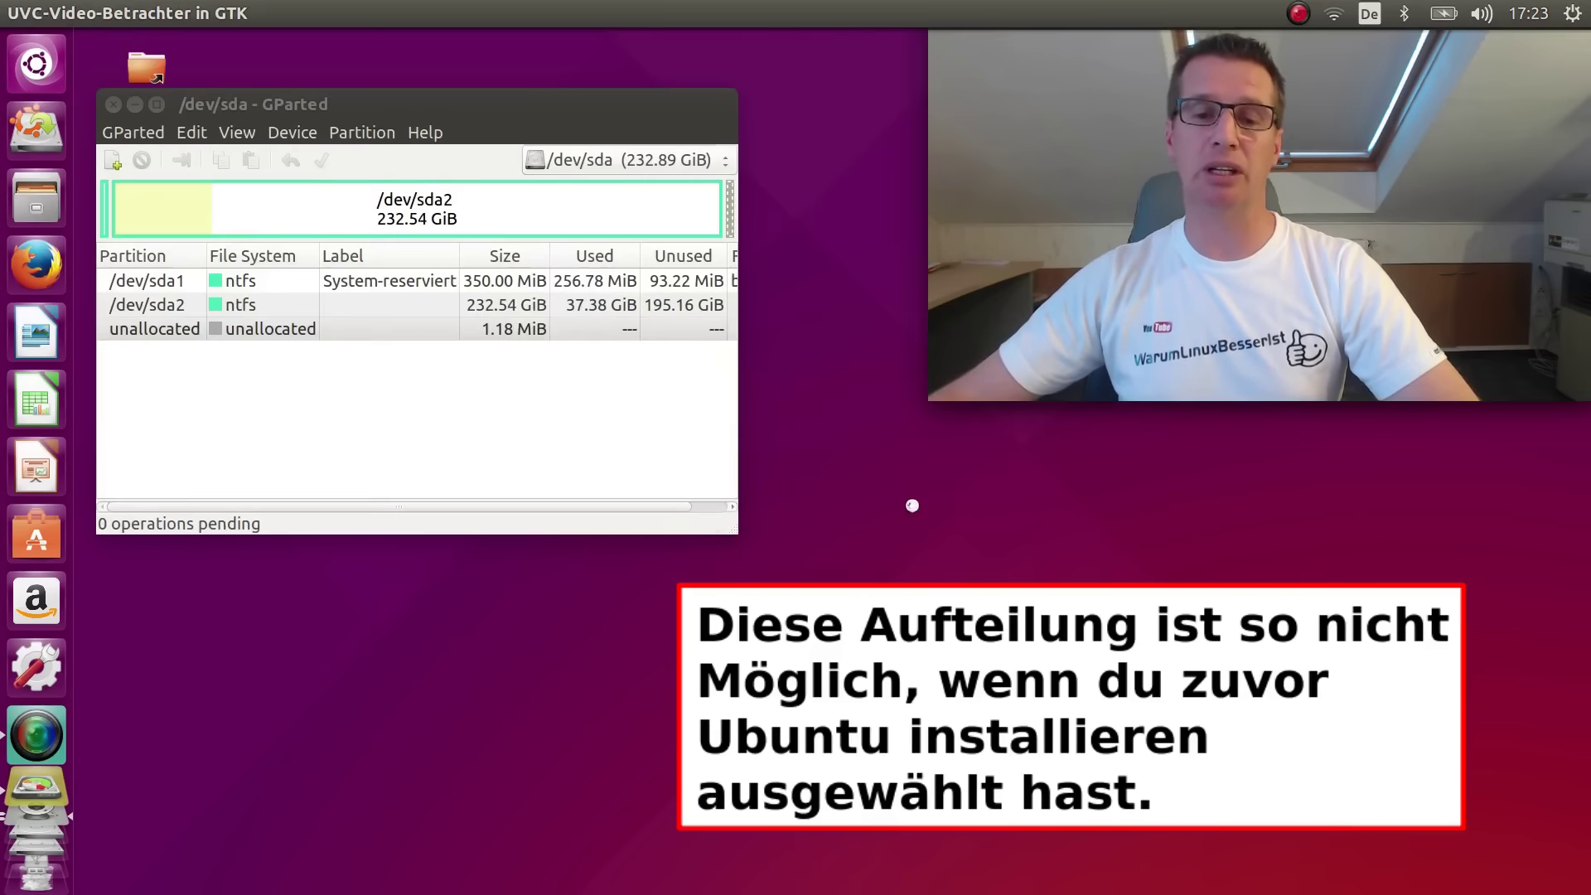
left_click_drag(736, 369, 861, 353)
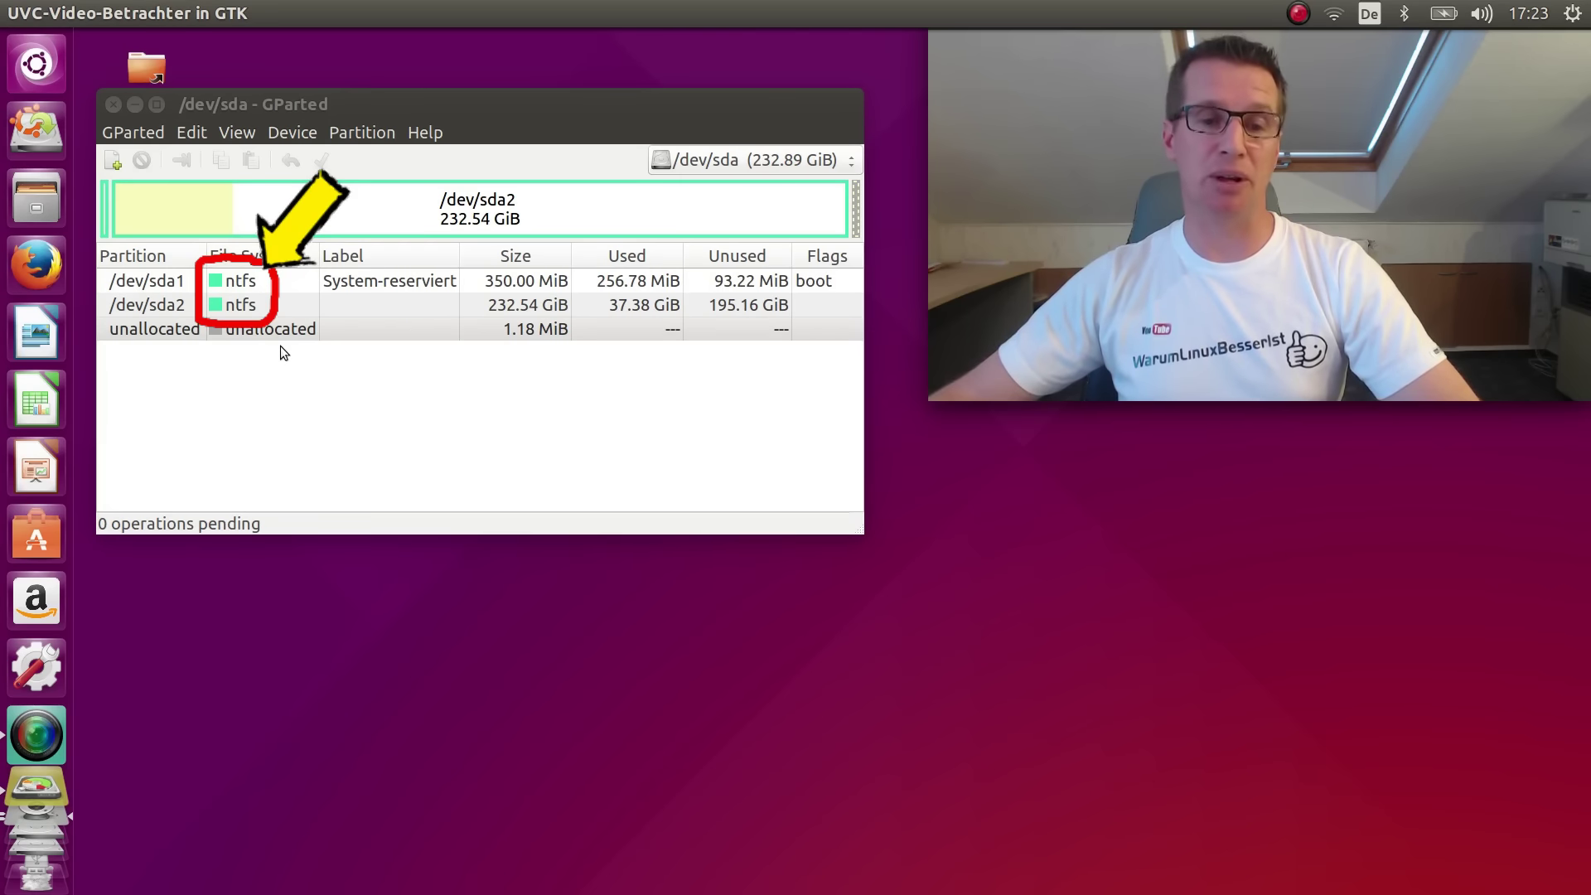
Step: Queue a resize of the Windows NTFS partition /dev/sda2 to 100000 MiB, leaving the freed space after it
left_click(383, 281)
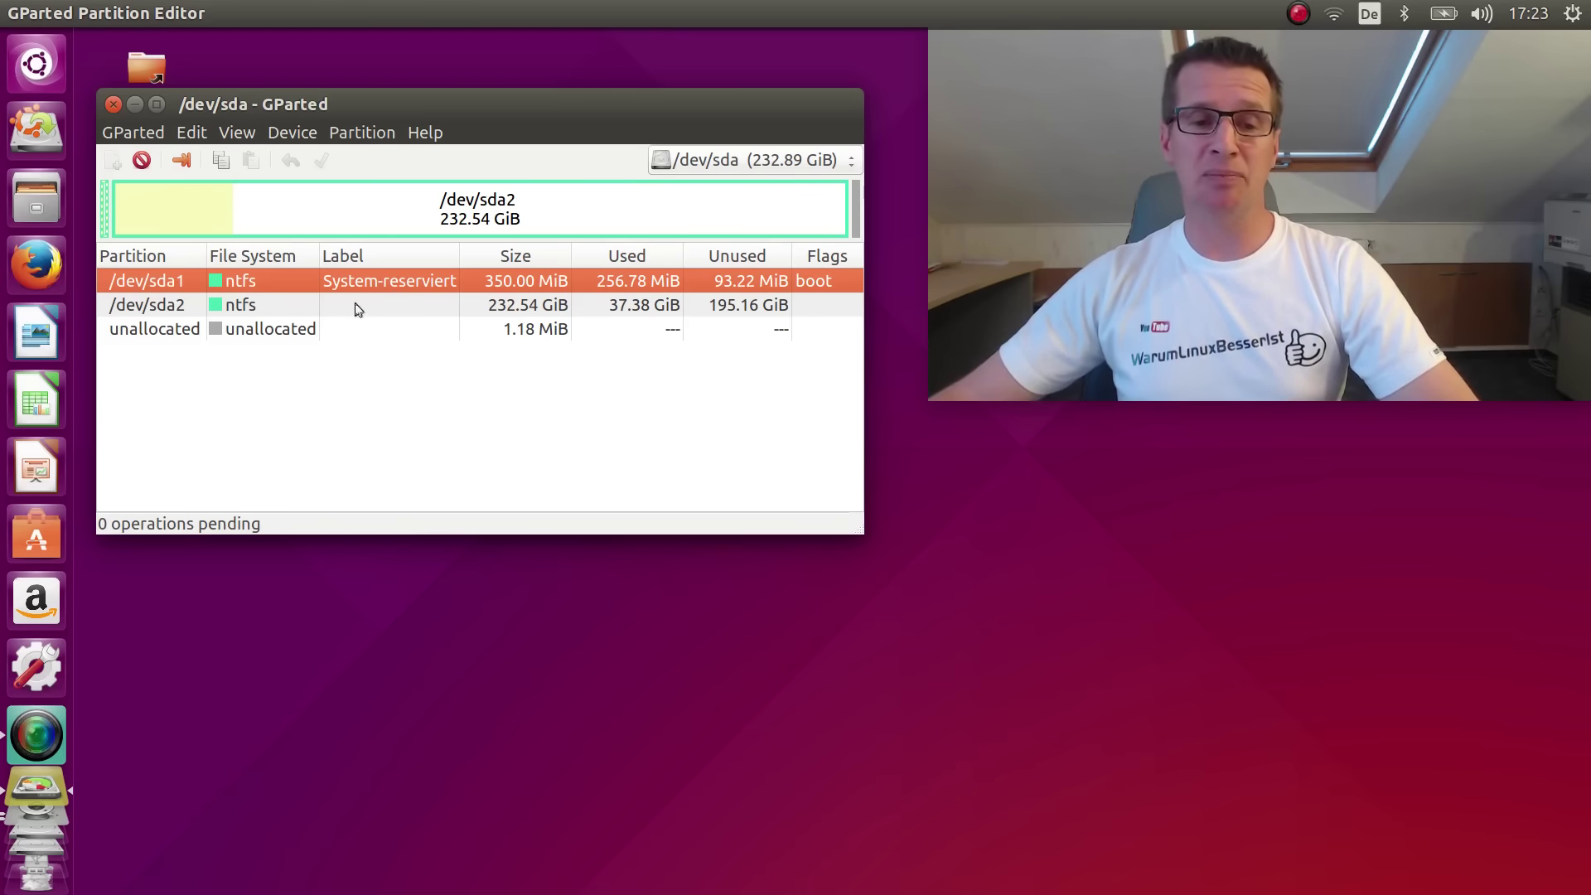
left_click(281, 309)
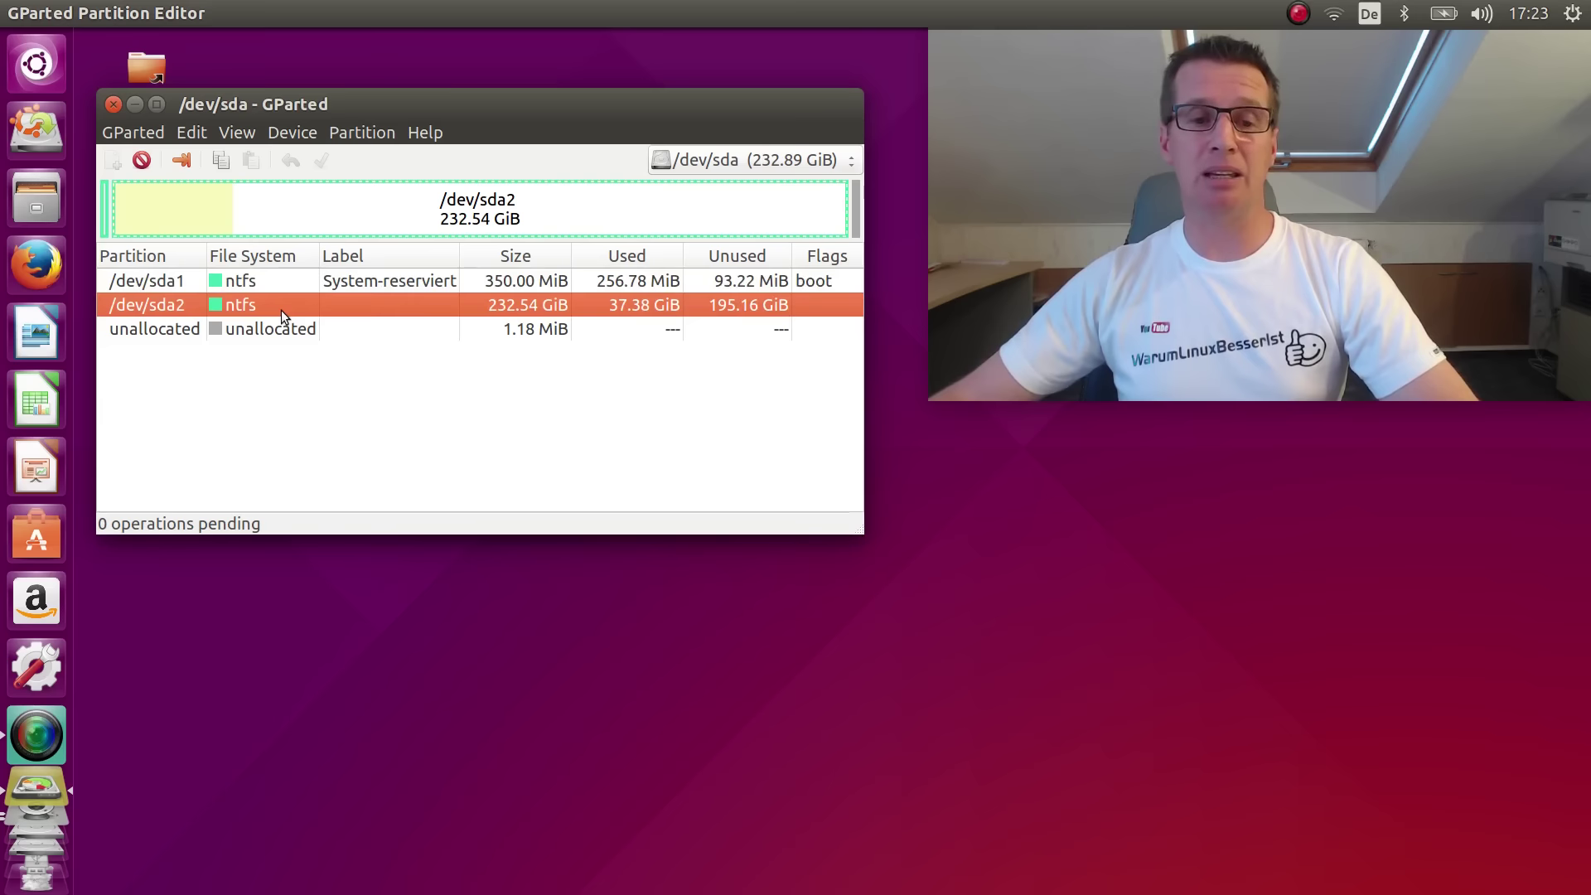
right_click(430, 304)
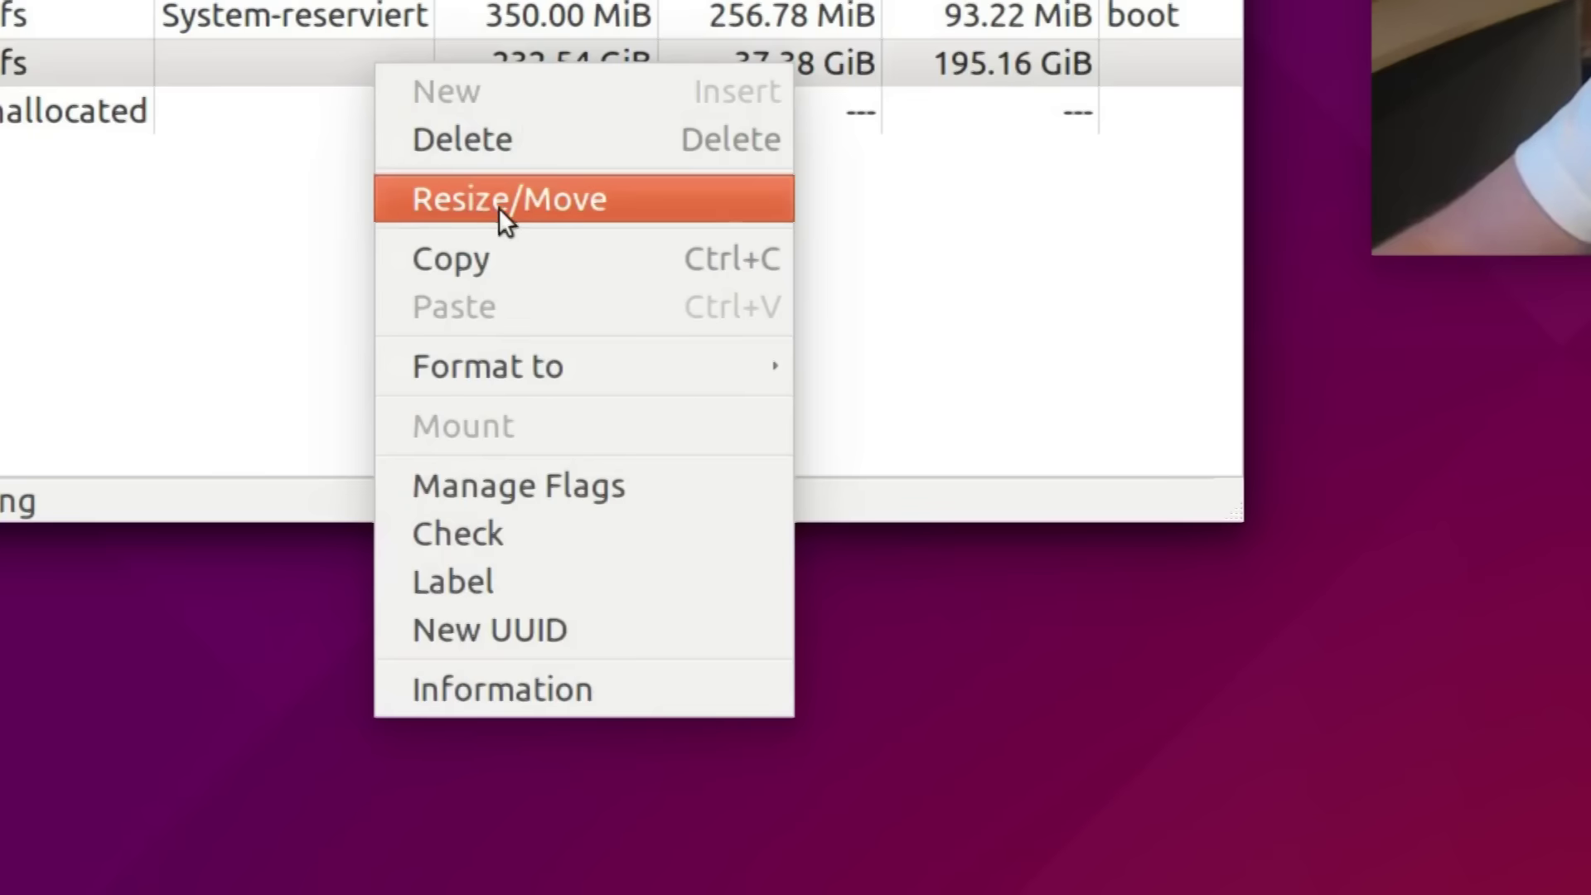
left_click(492, 374)
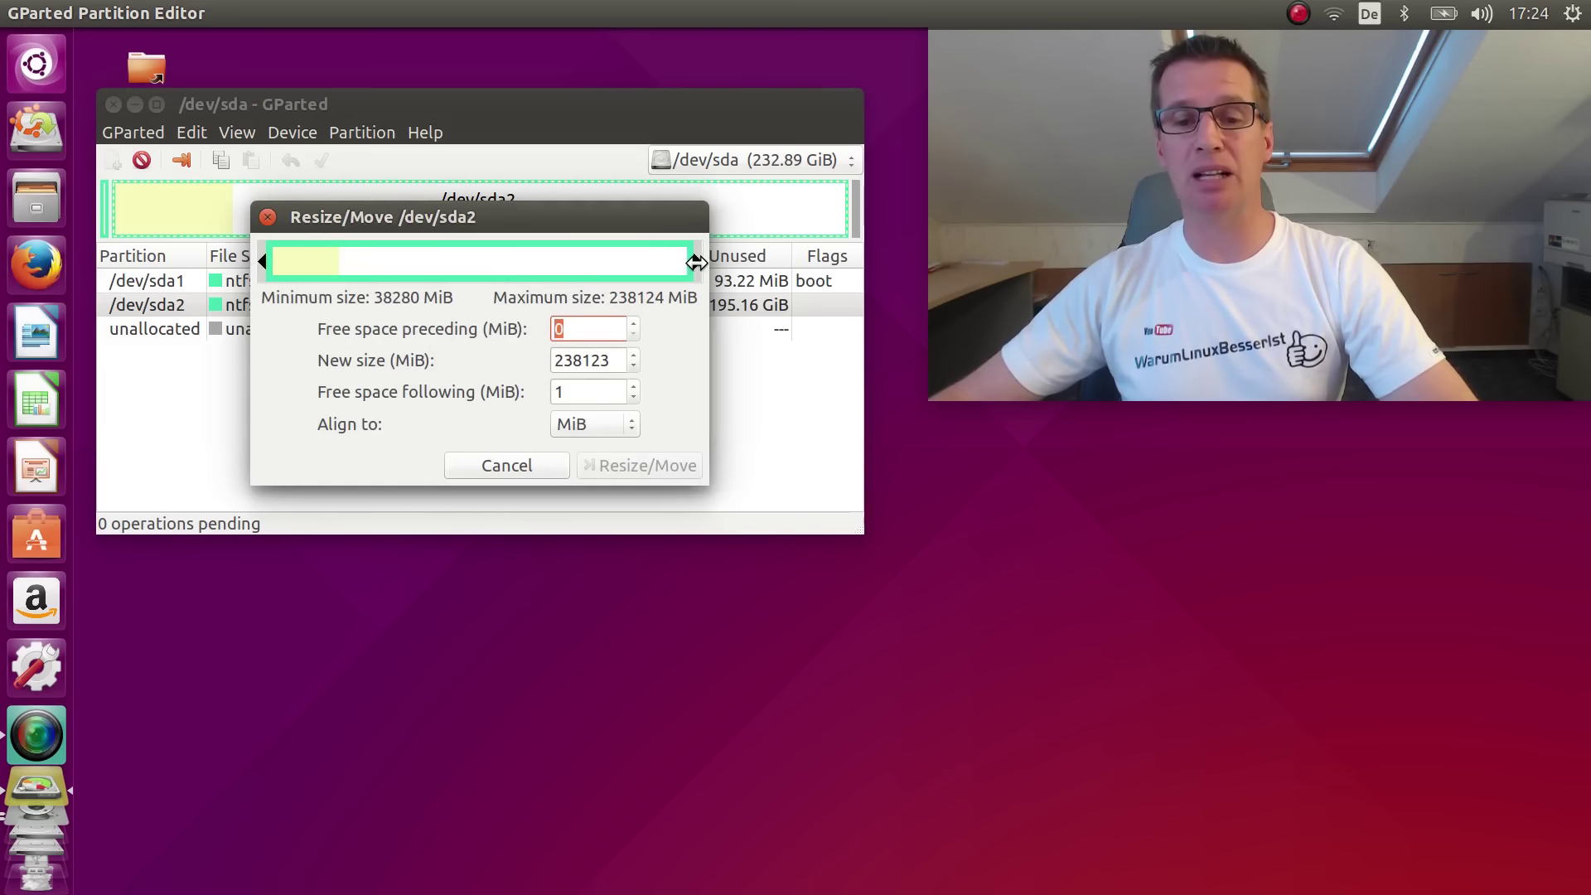
left_click_drag(694, 263, 408, 264)
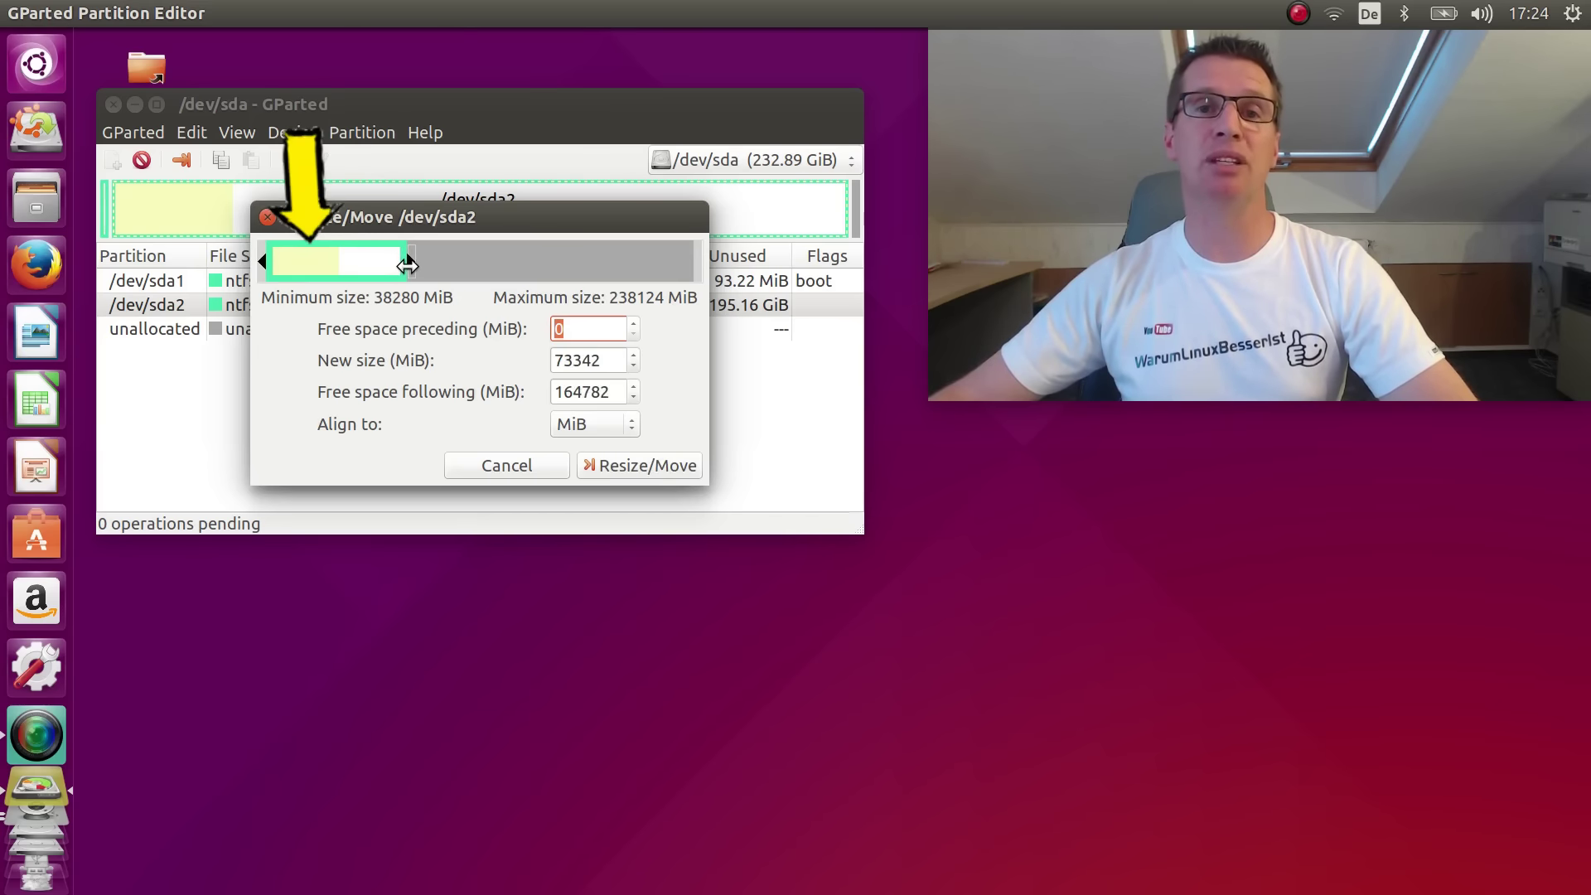
left_click_drag(407, 263, 452, 259)
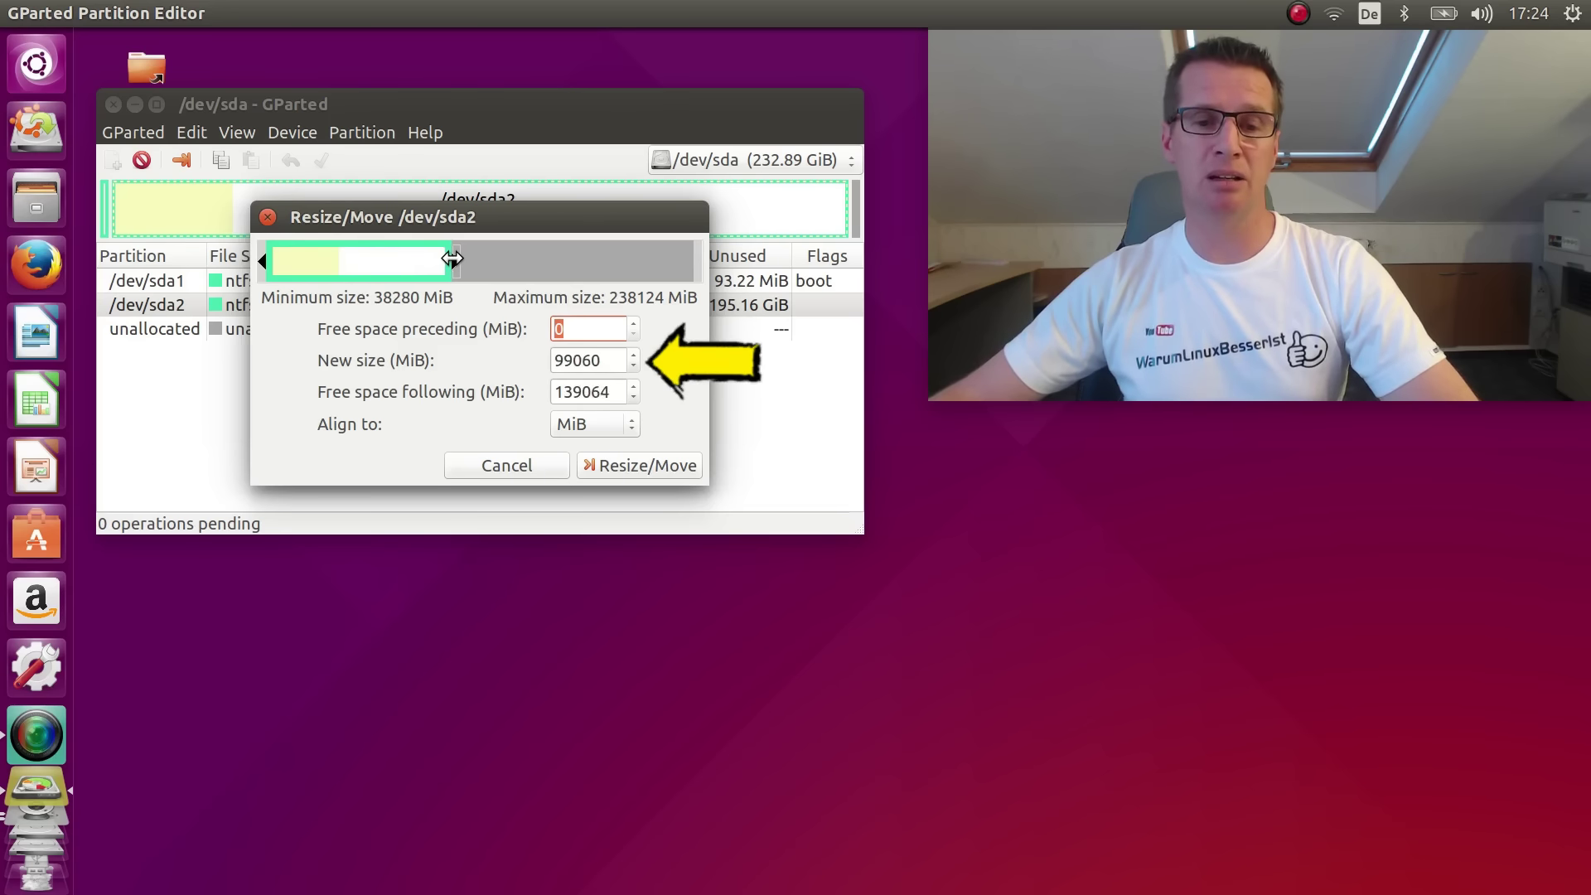
double_click(590, 358)
type("100000")
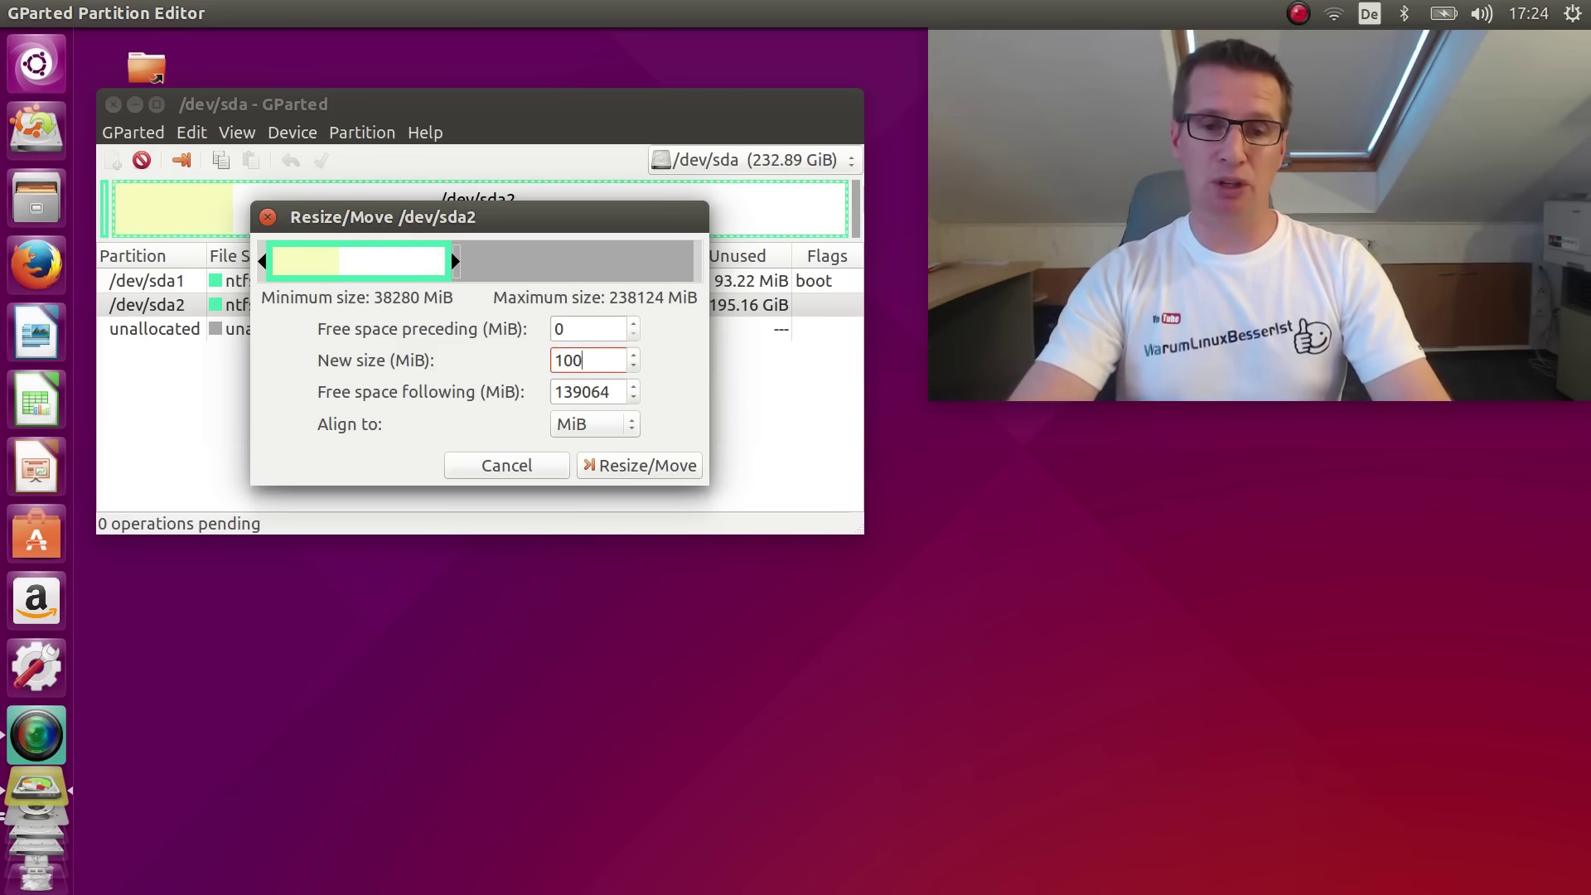
double_click(561, 389)
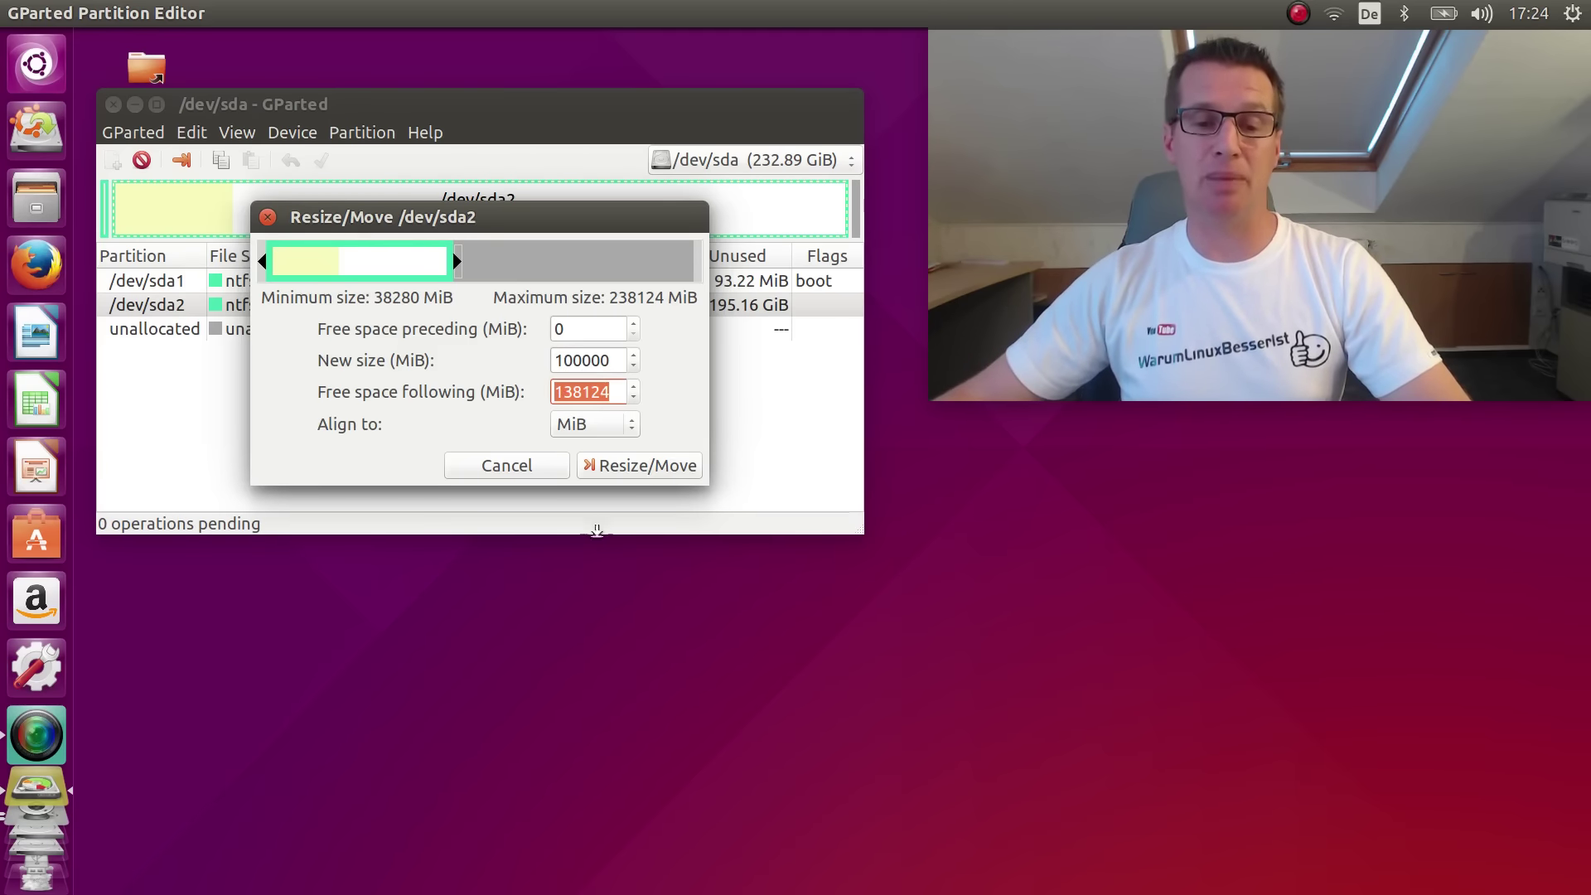
left_click(675, 468)
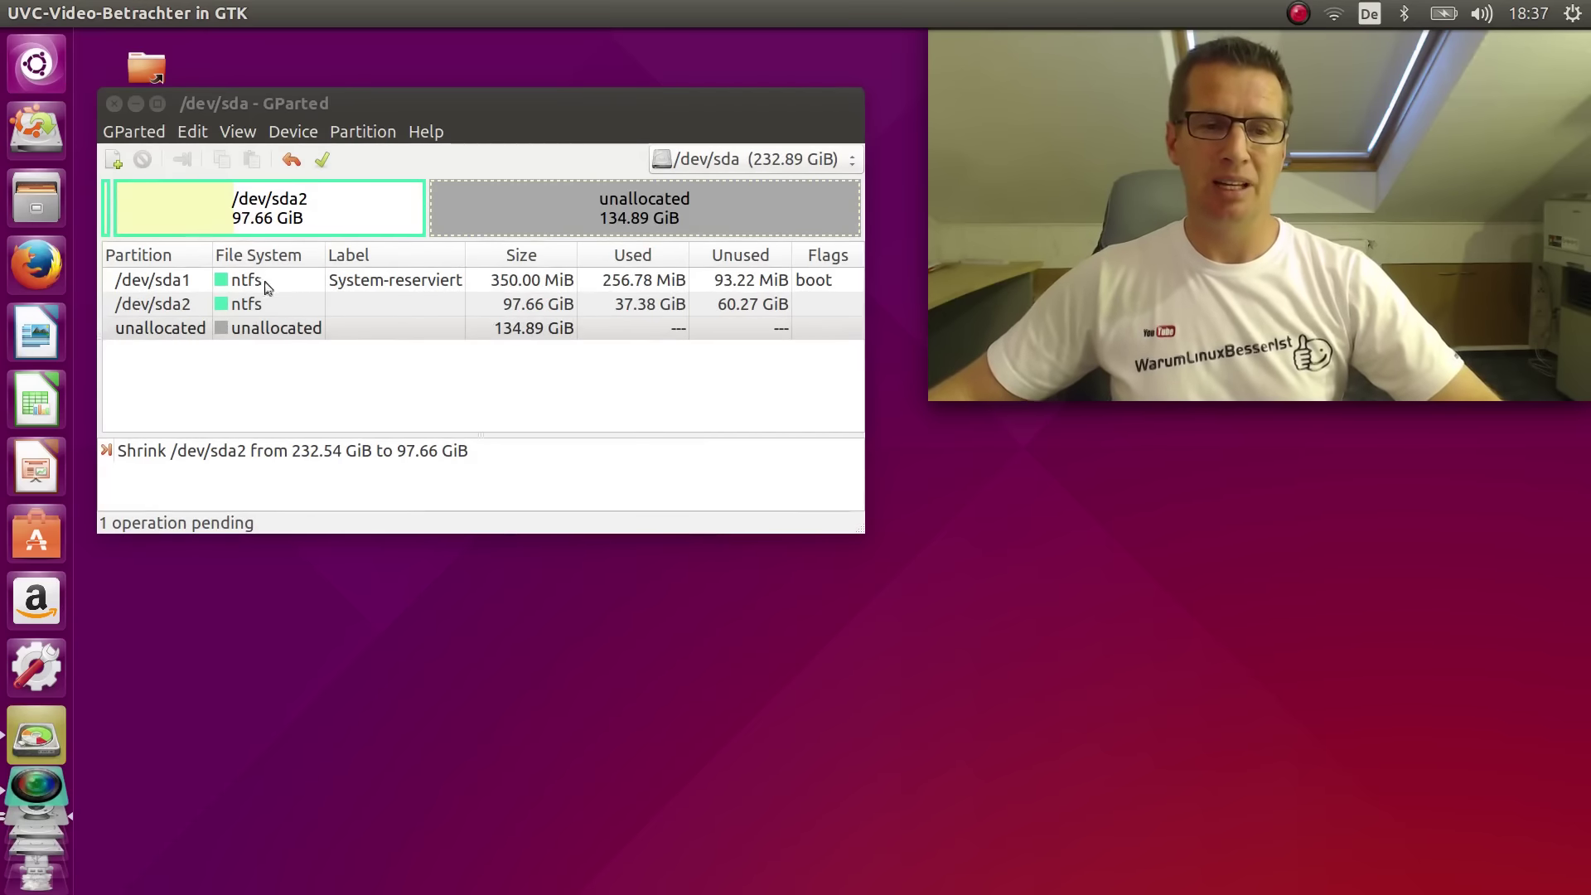
Step: Add an extended partition labelled "erweitert" that fills all of the unallocated space after /dev/sda2
right_click(530, 212)
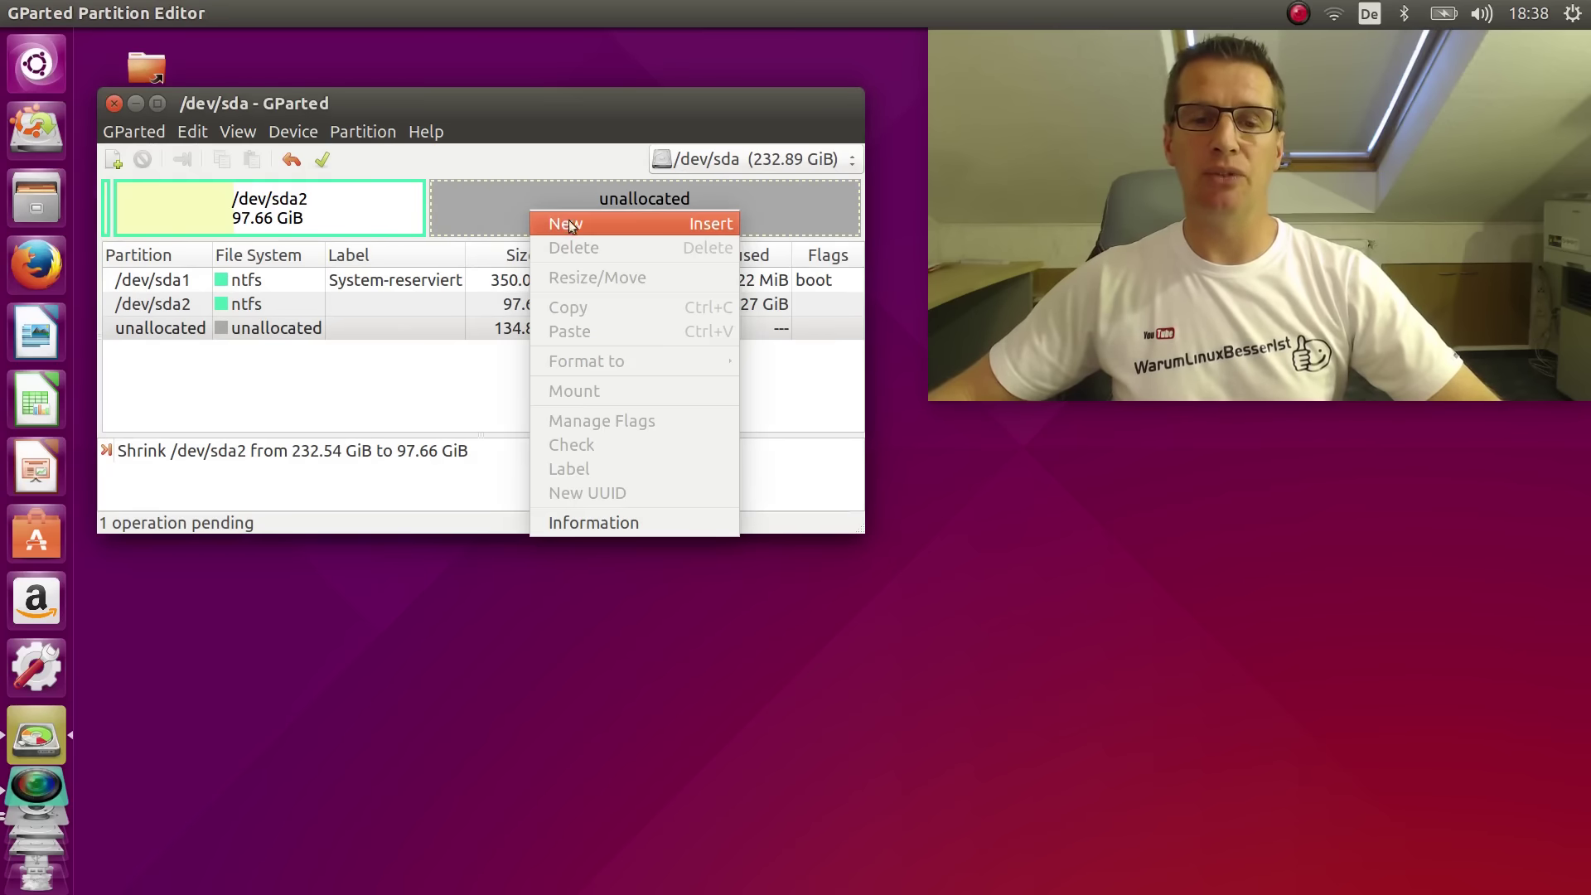
left_click(554, 224)
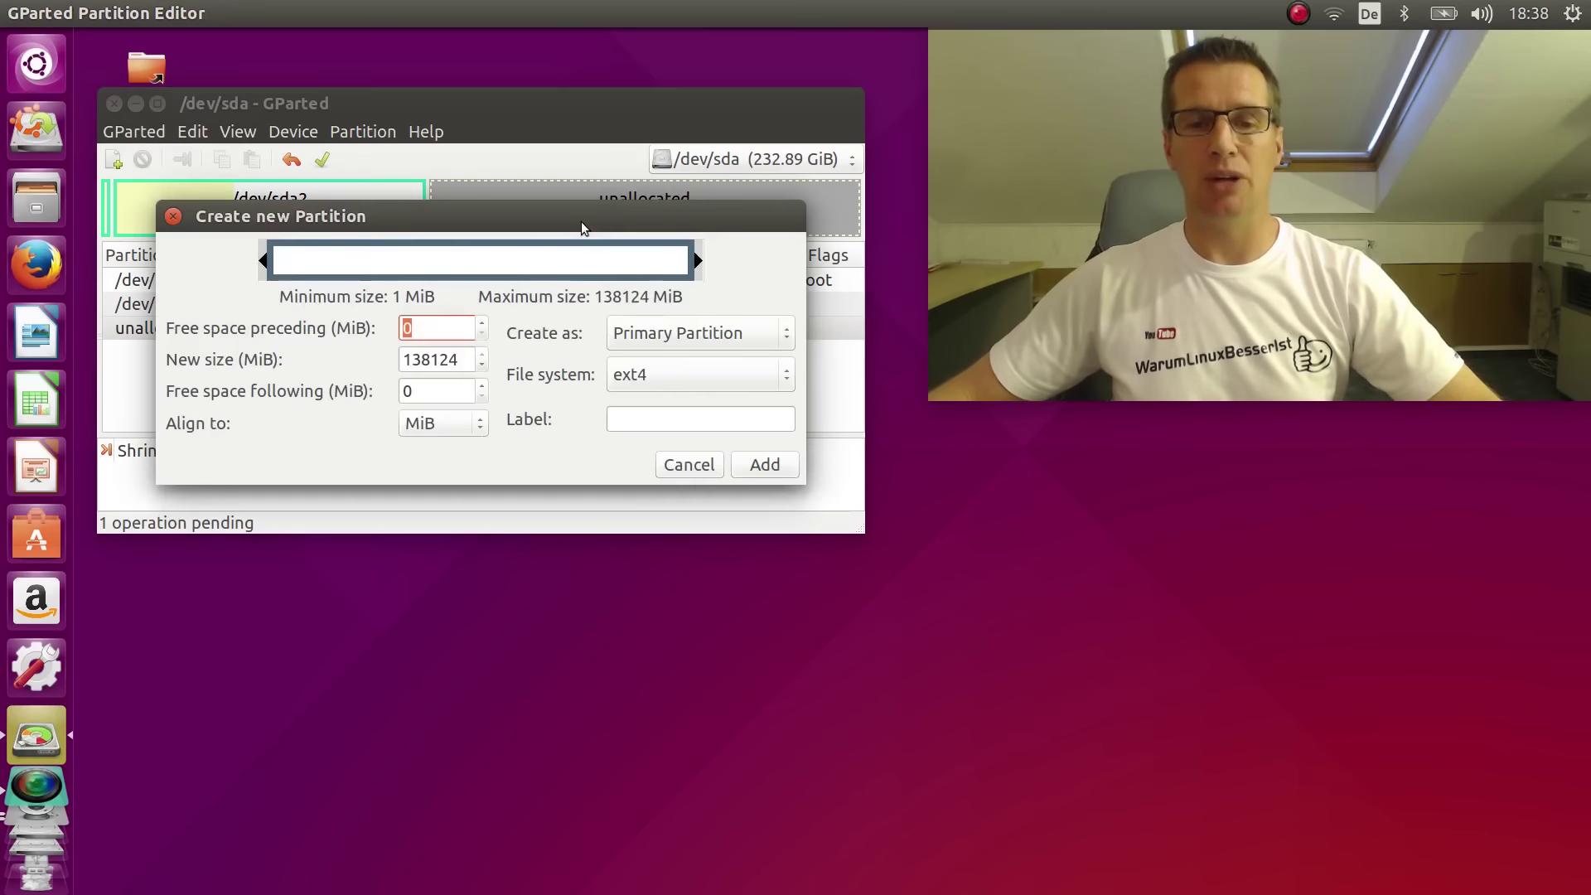
left_click(731, 333)
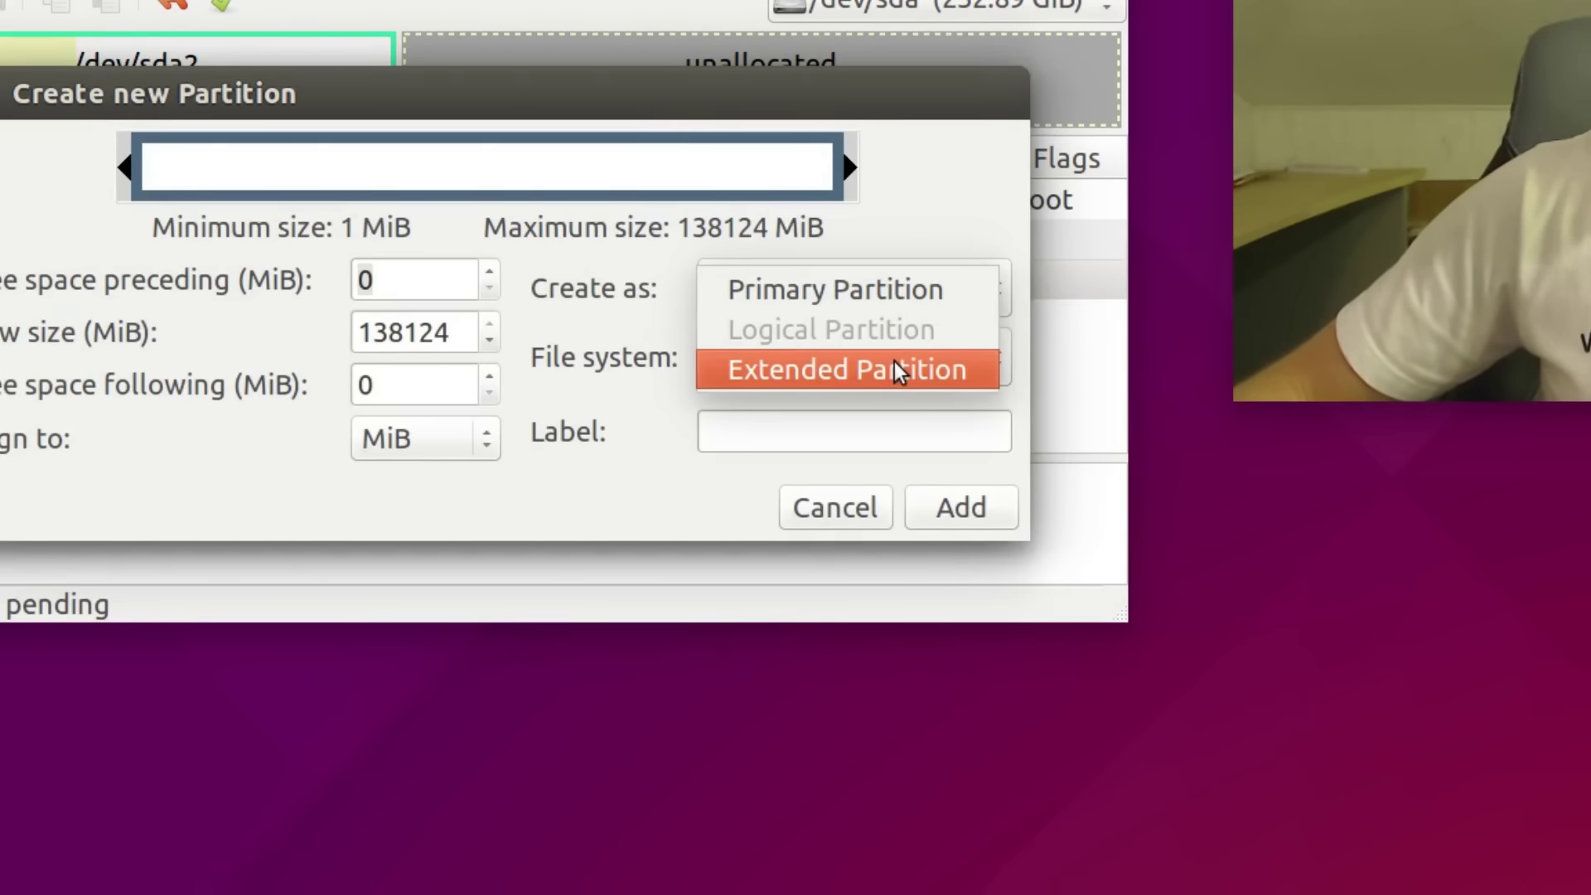
left_click(893, 364)
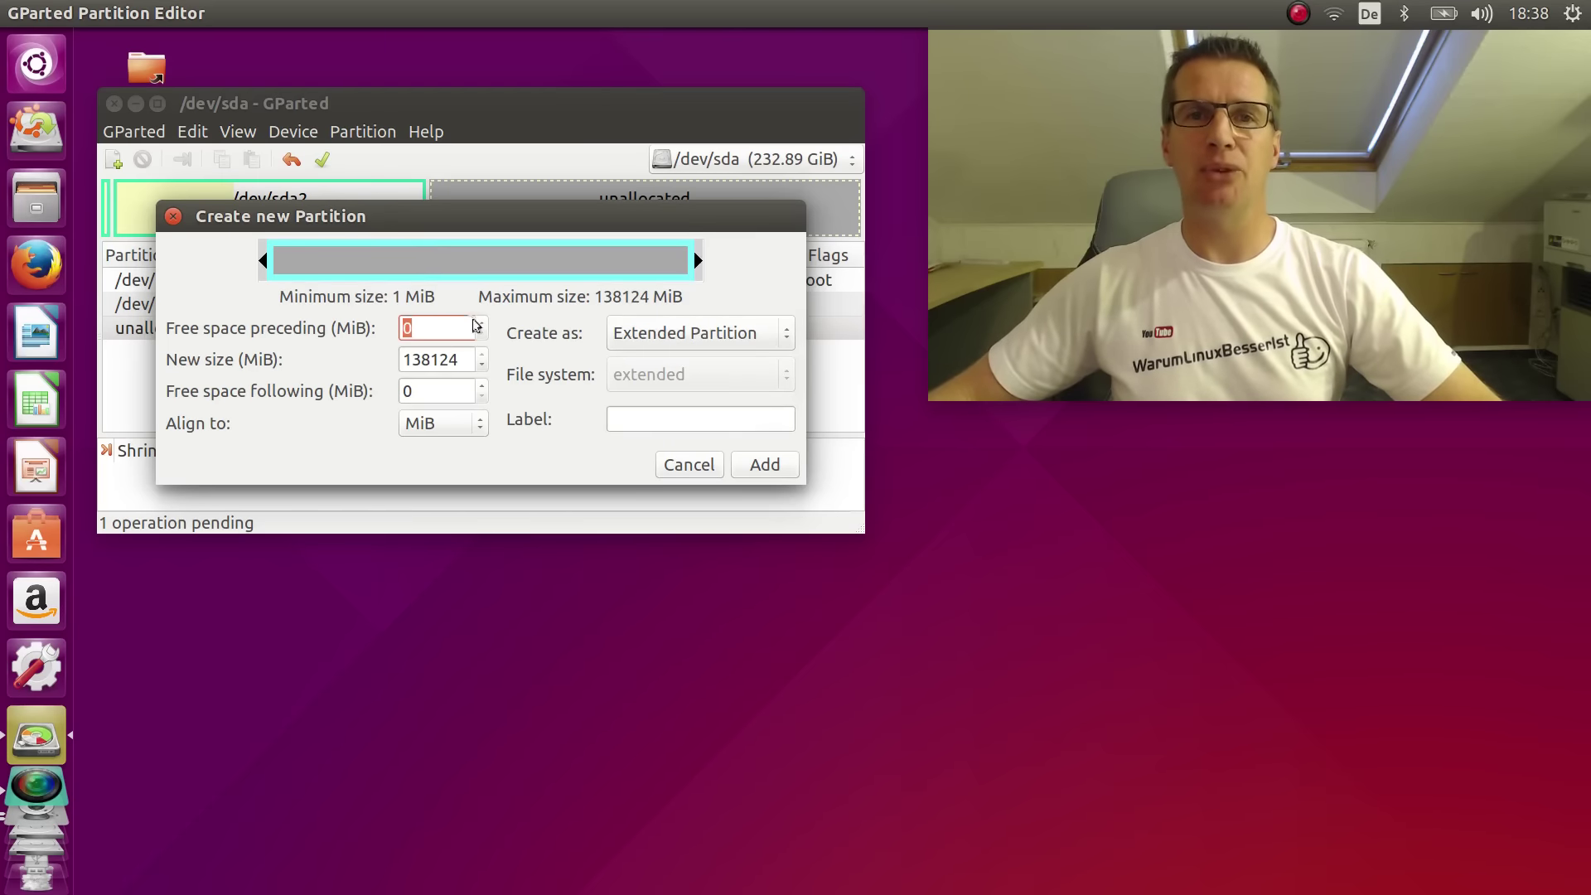
left_click(628, 415)
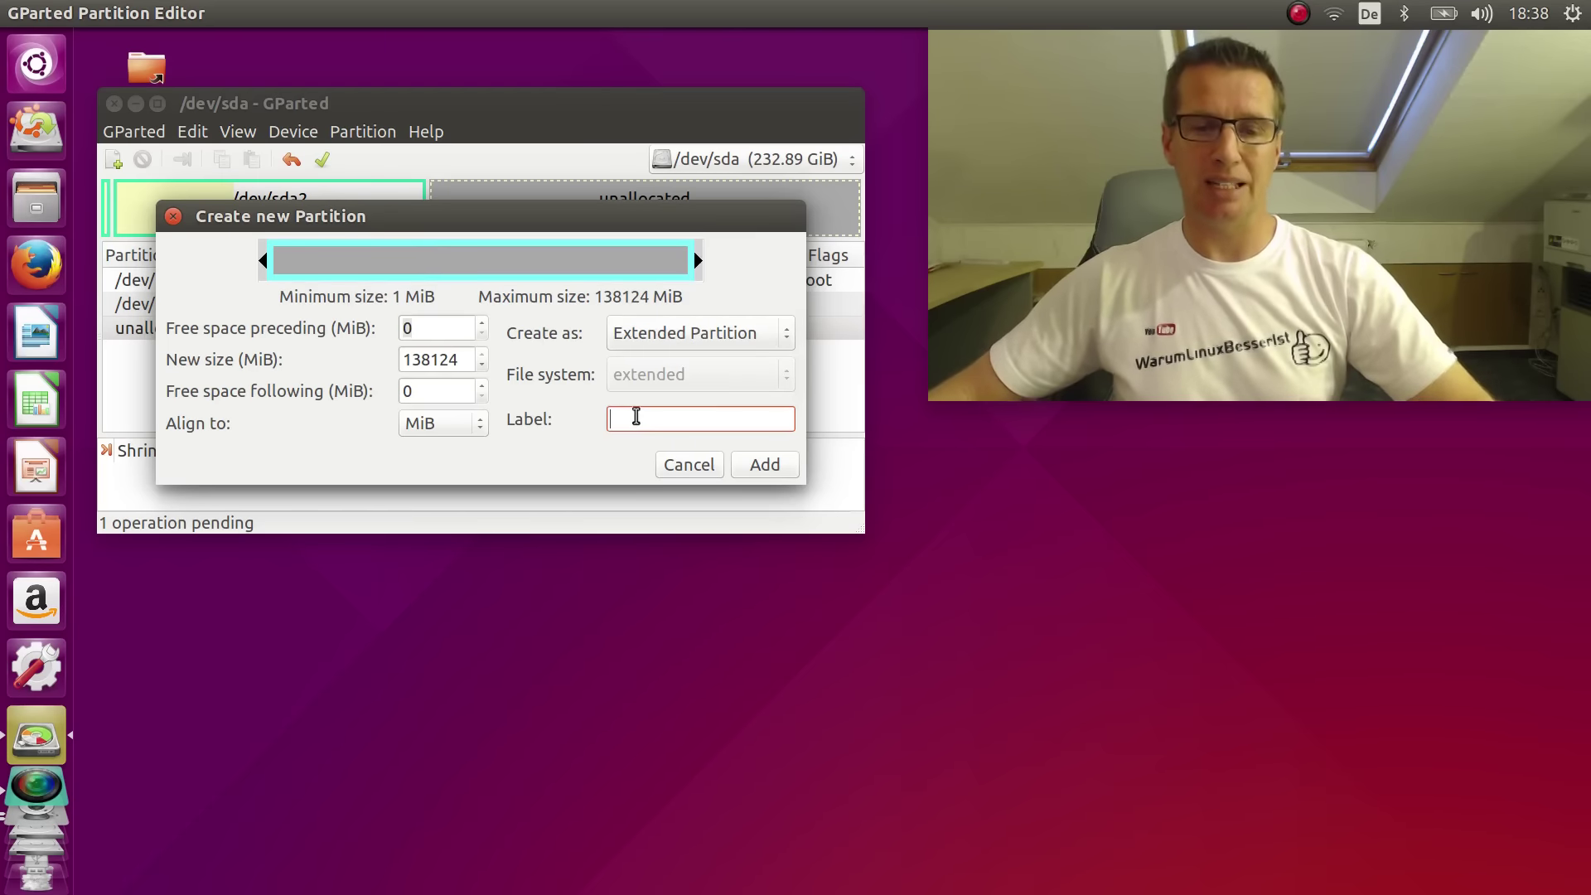
type("erweitert")
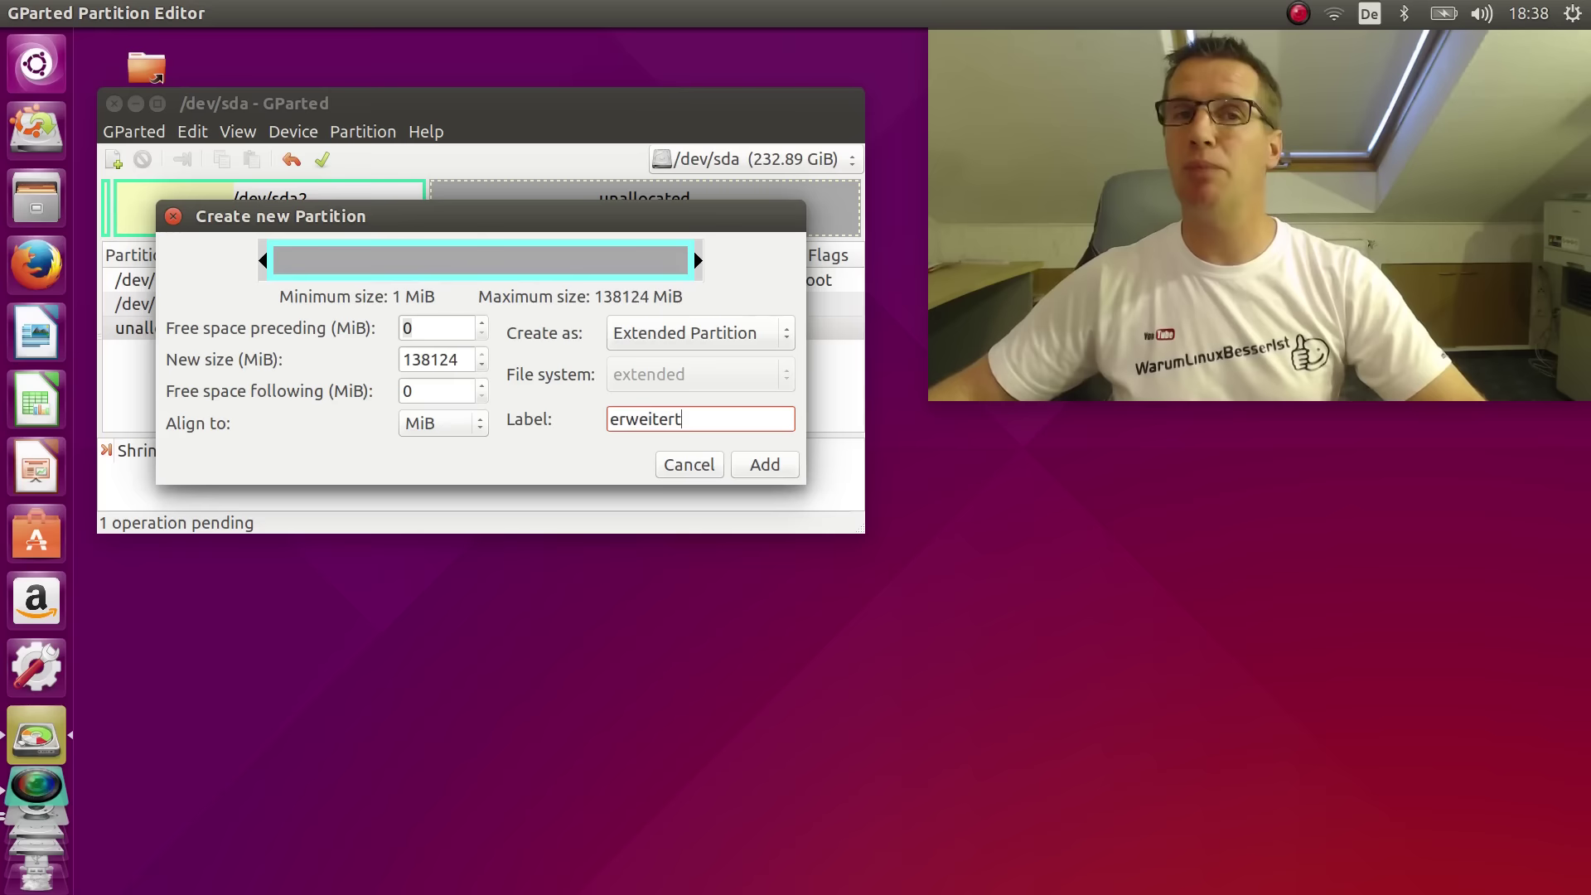
left_click(780, 467)
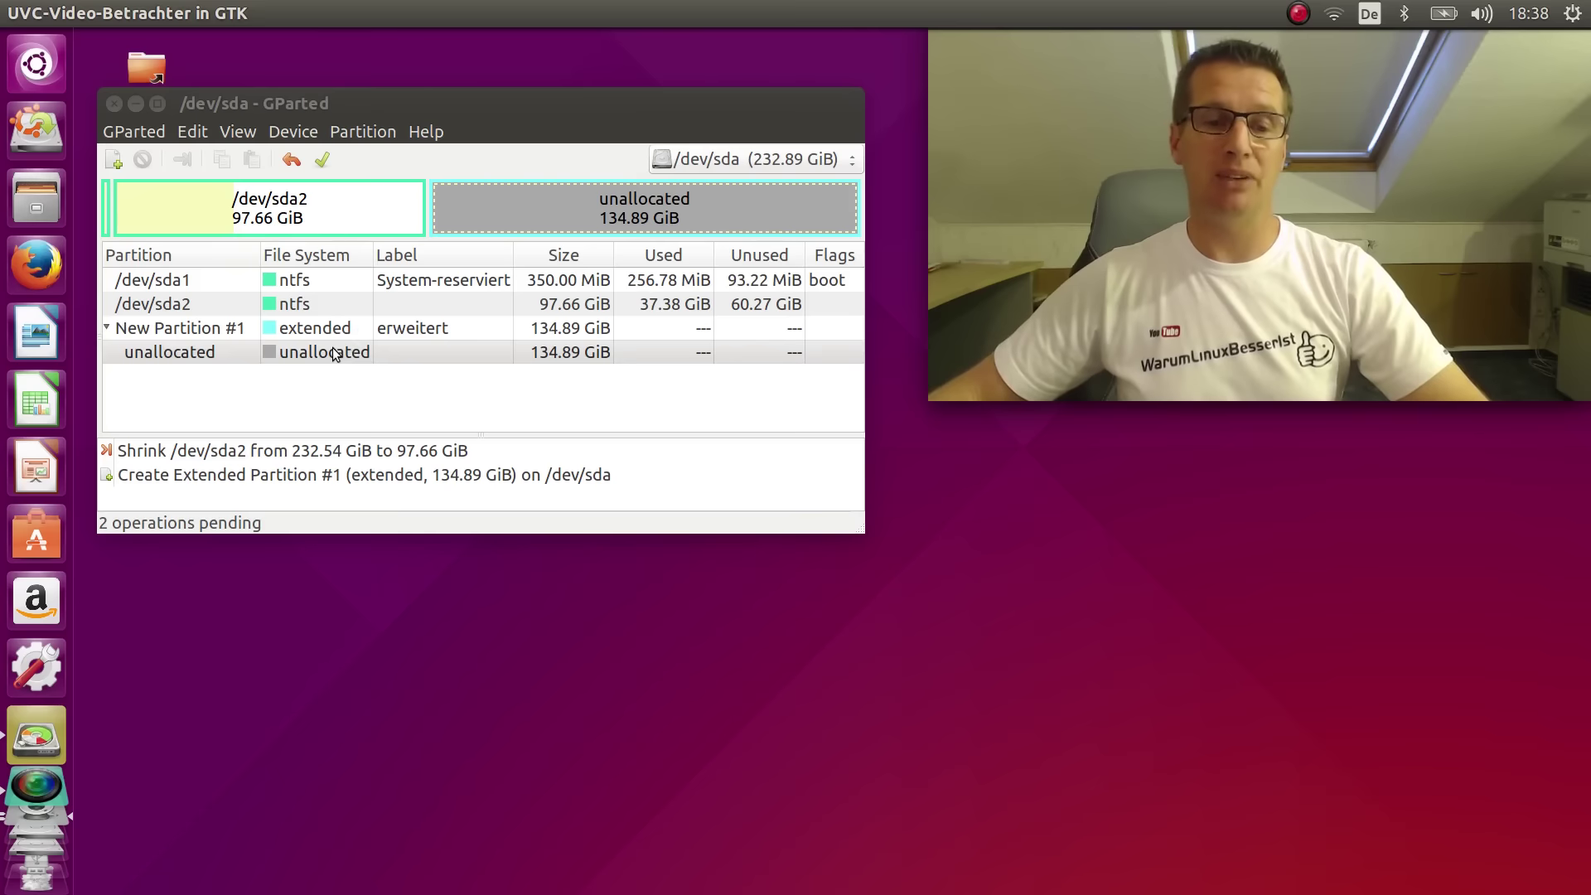
Step: Add a logical ext4 partition of 30720 MiB labelled "/" at the start of the extended partition's unallocated space
right_click(520, 202)
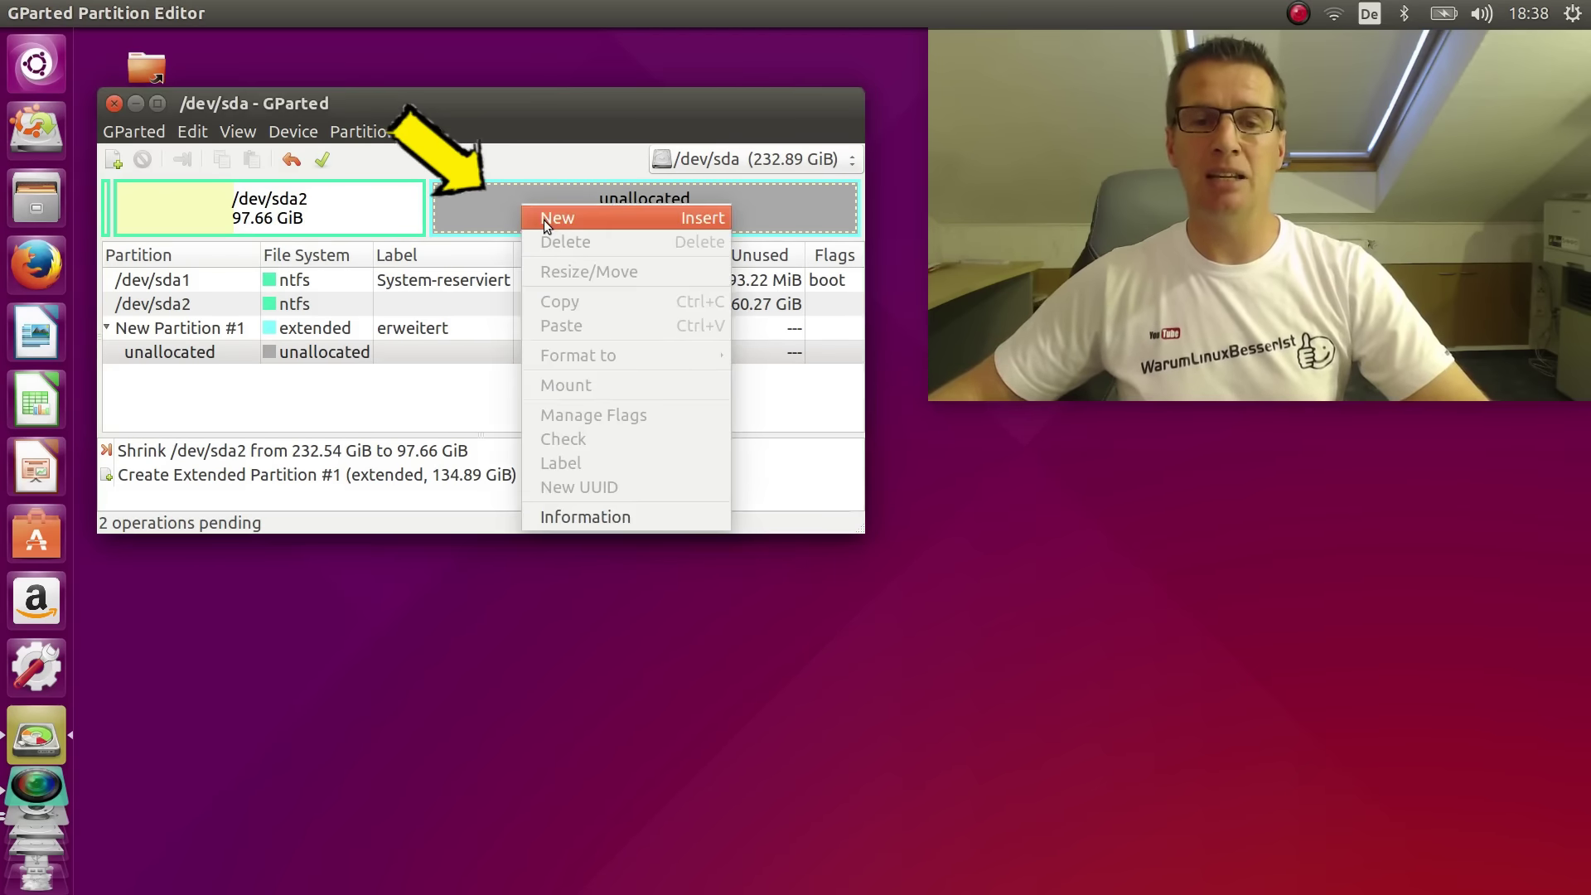
left_click(543, 219)
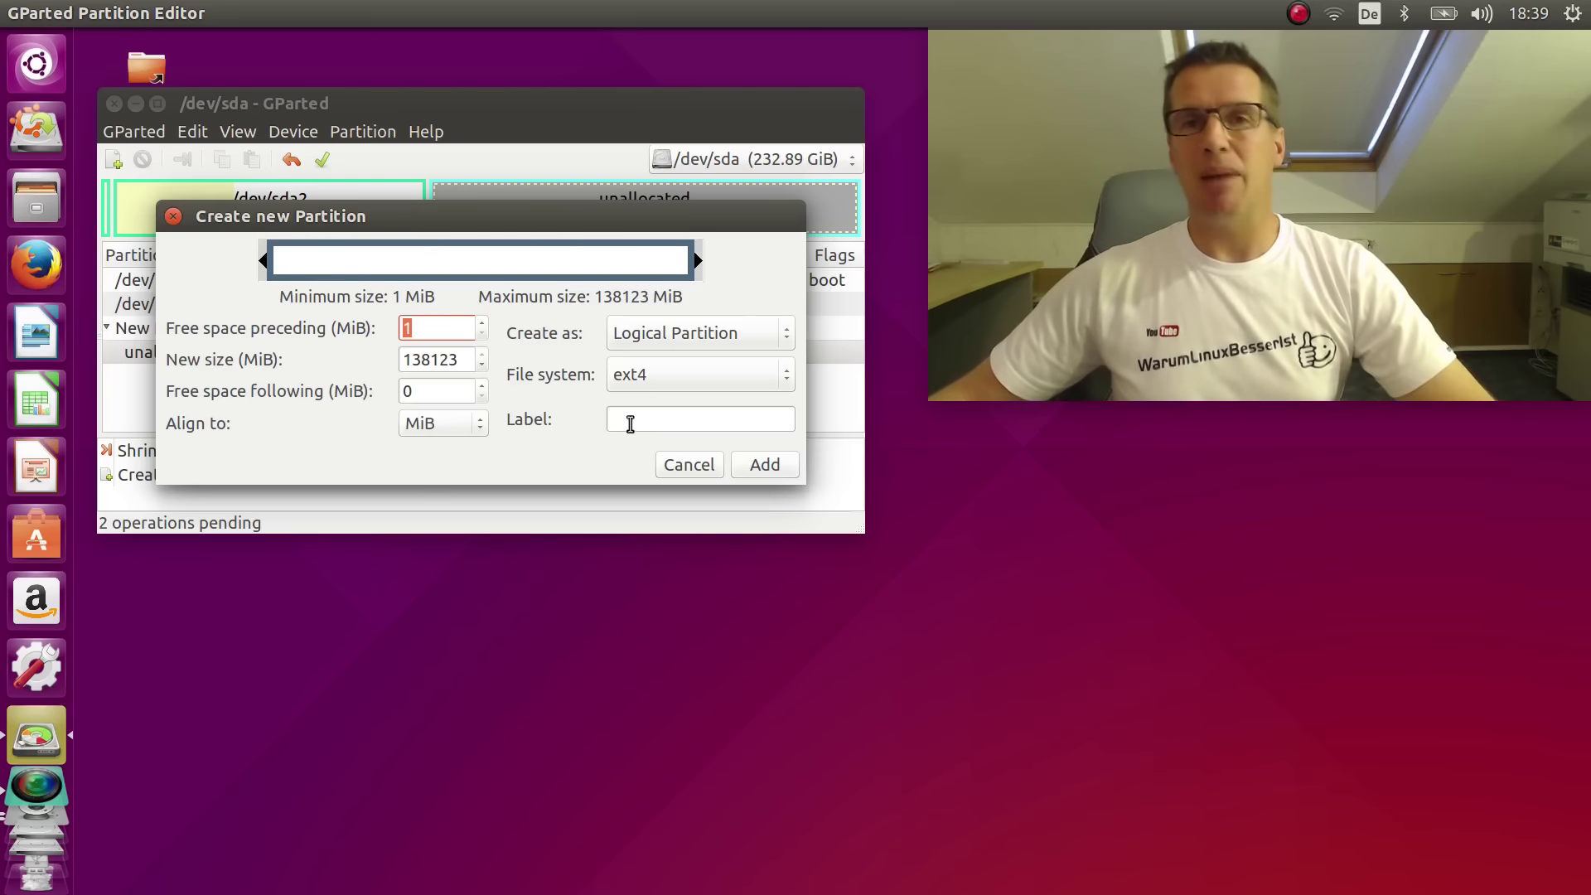
double_click(446, 358)
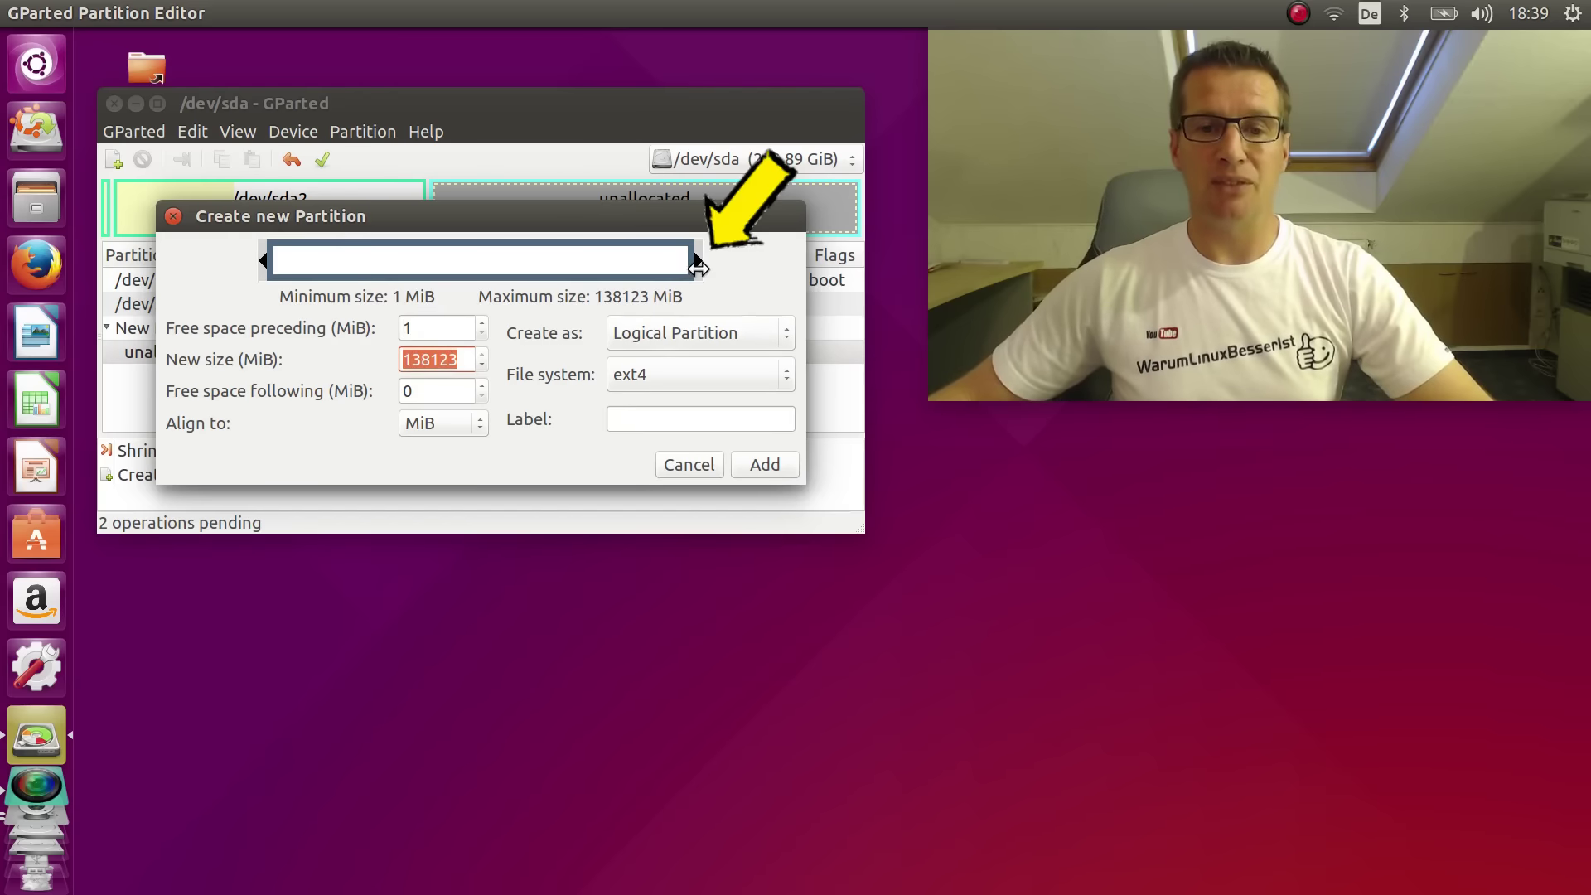
left_click_drag(694, 260, 374, 252)
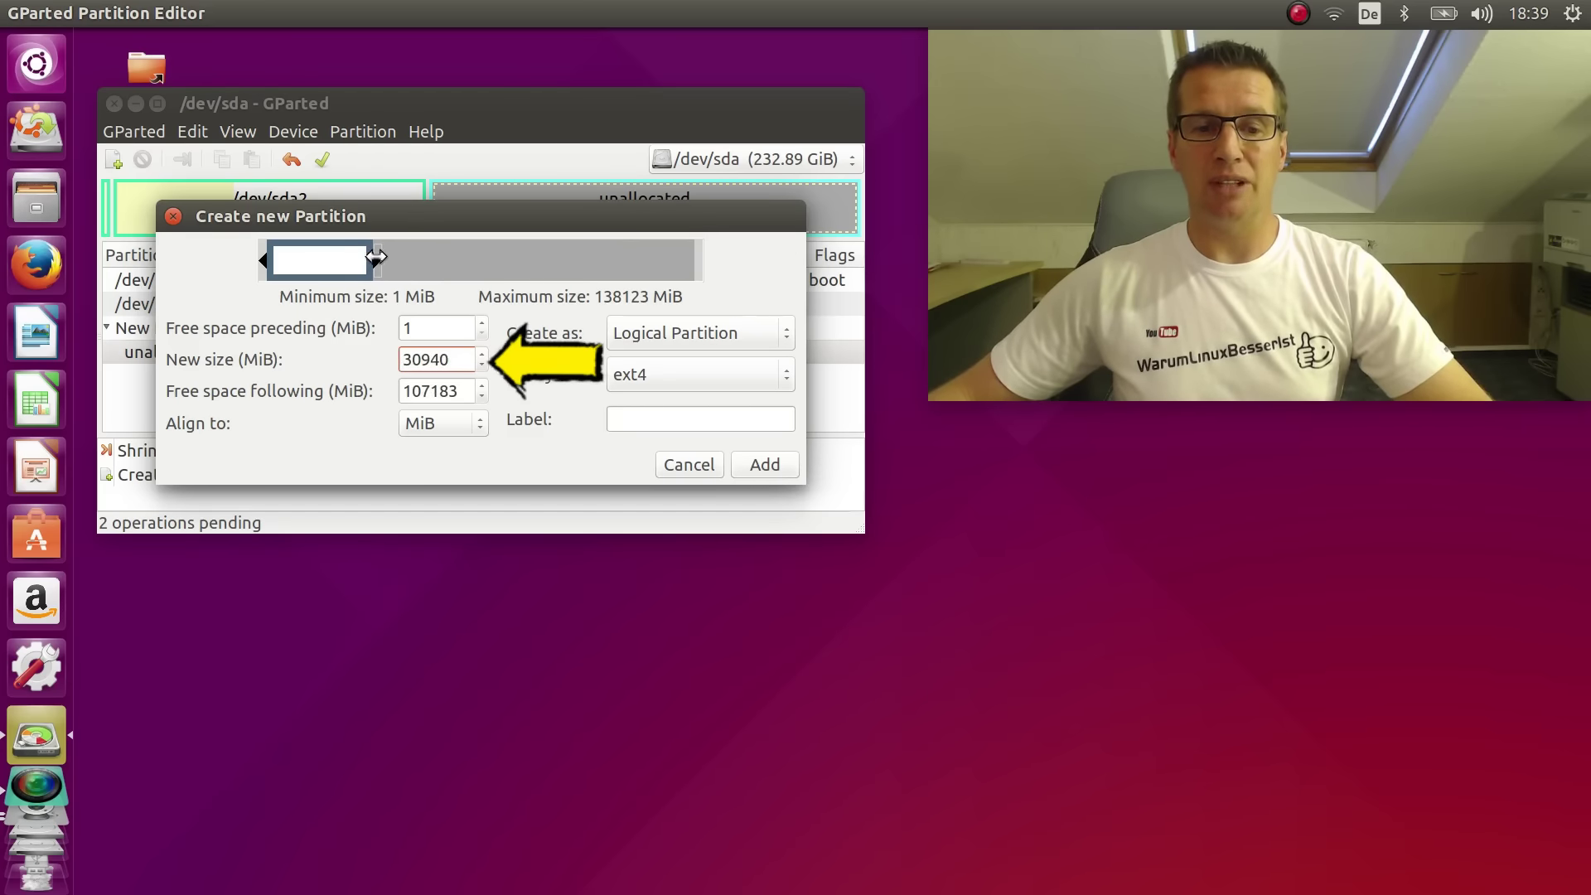
double_click(424, 359)
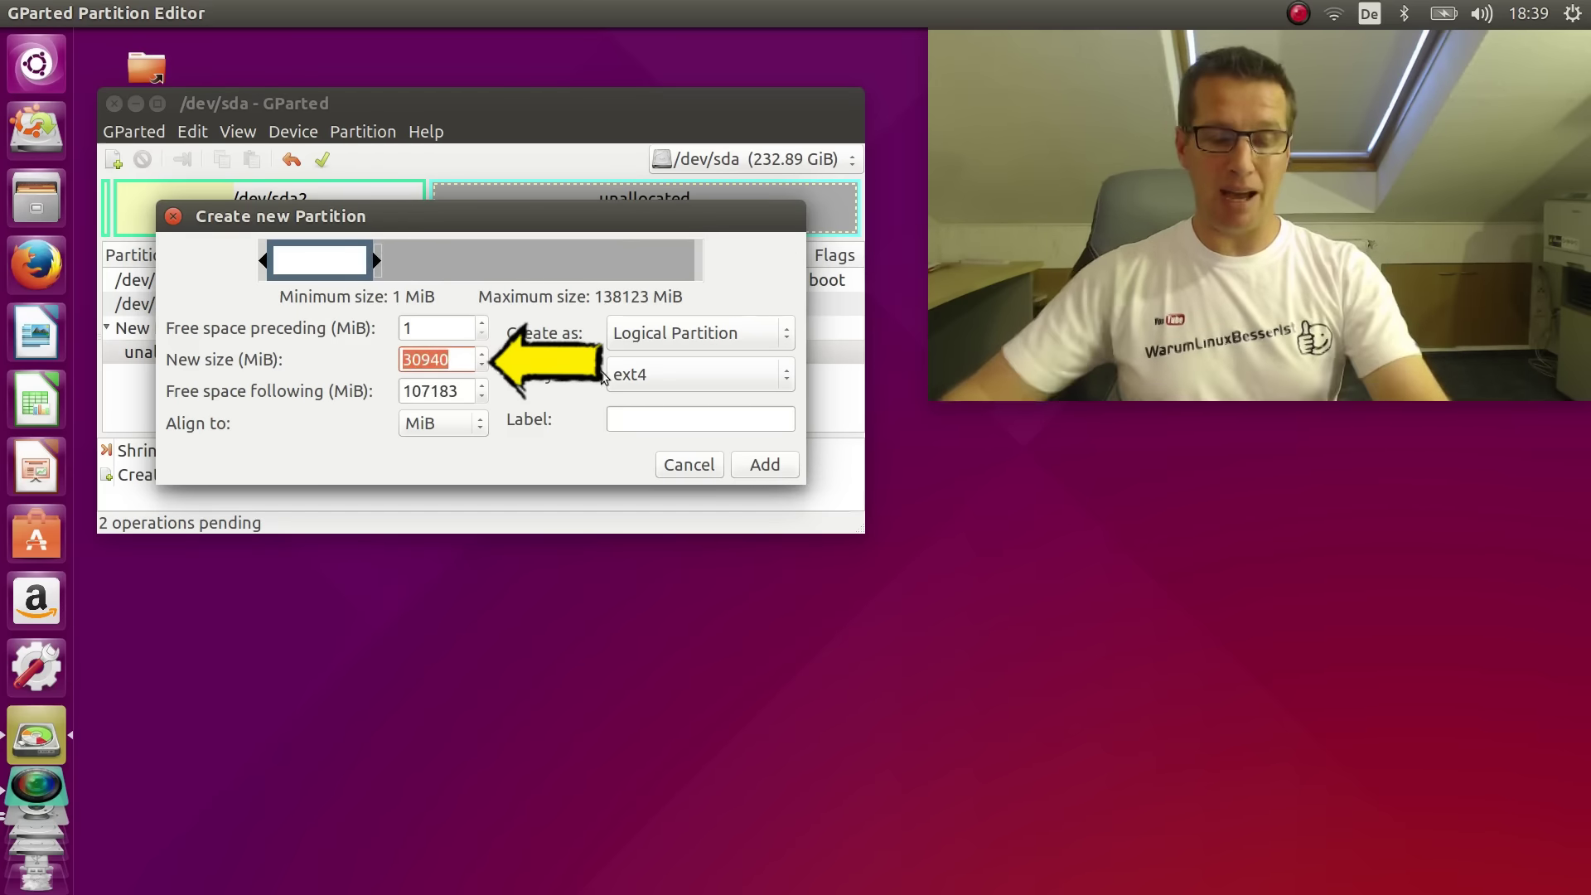
type("30720")
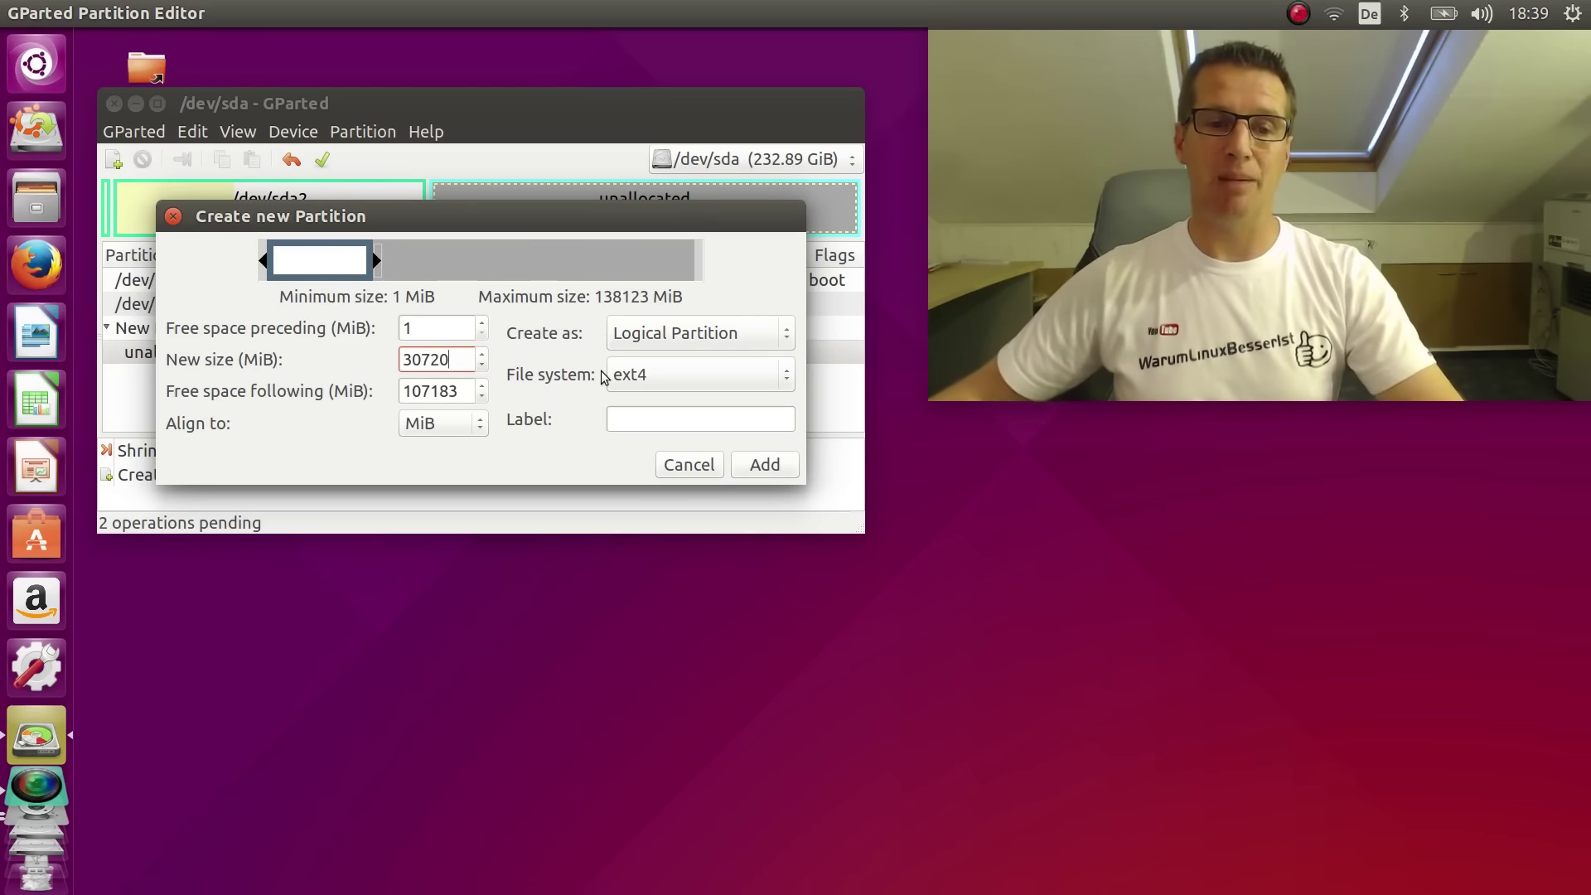
key("Tab")
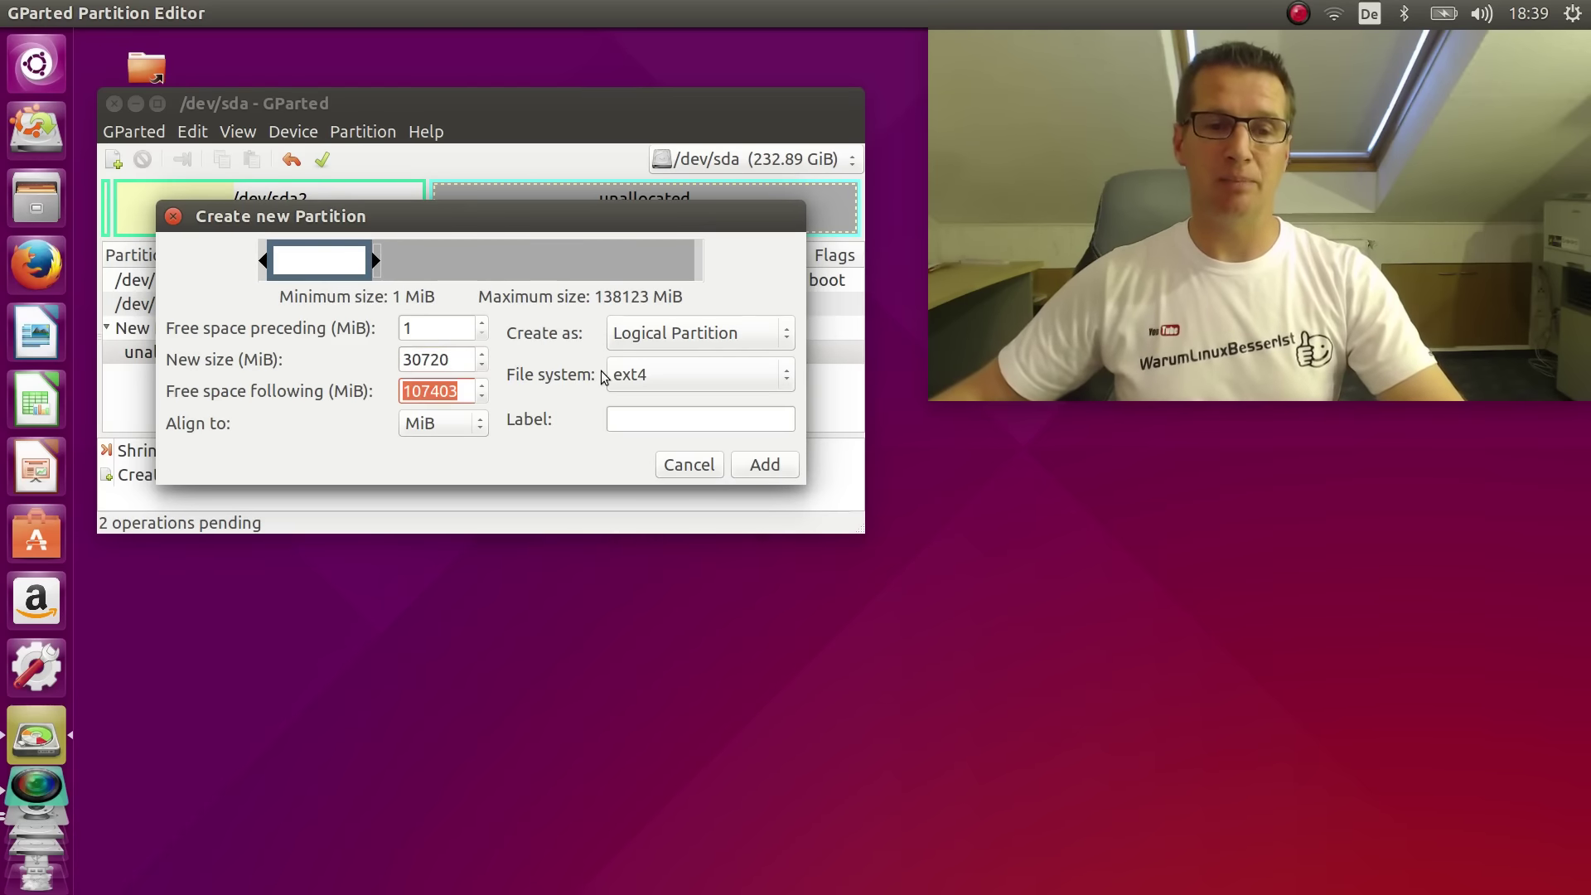
left_click(662, 418)
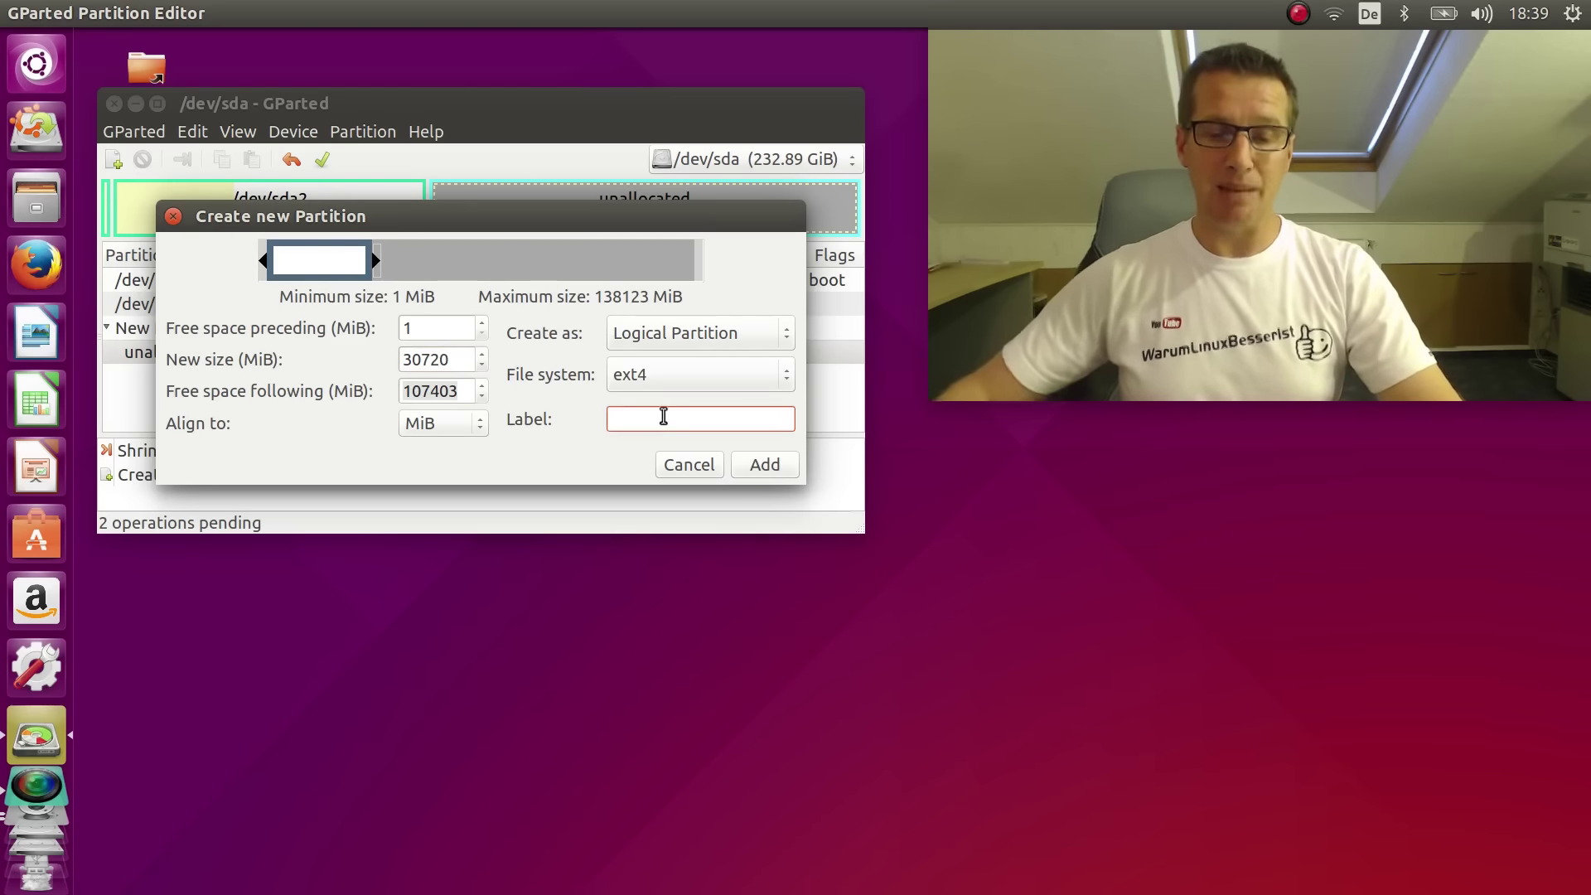
type("/")
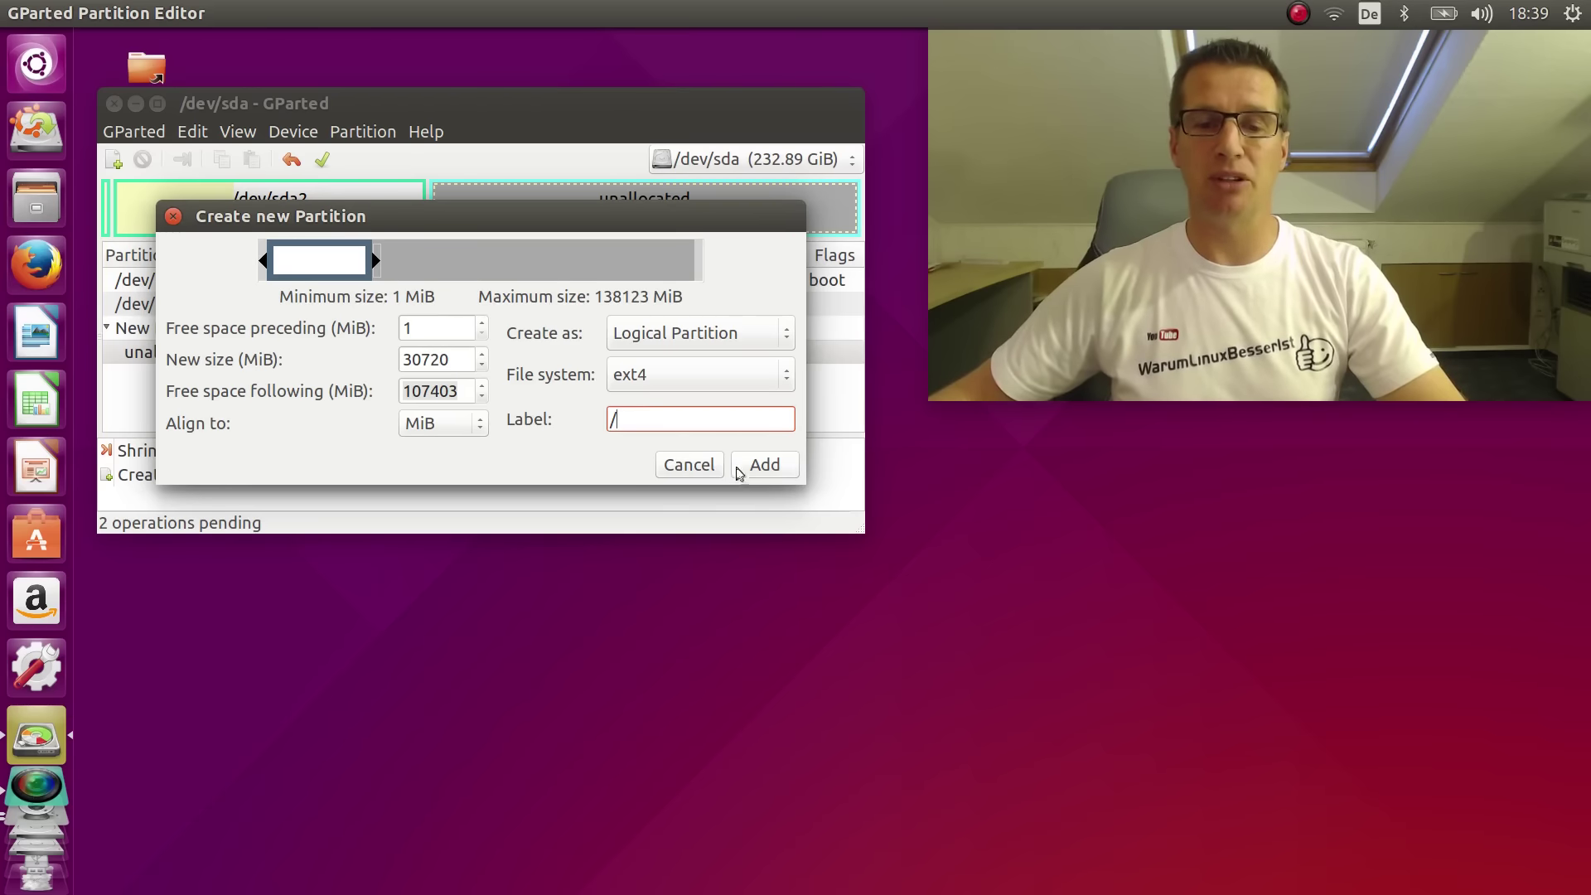
left_click(763, 465)
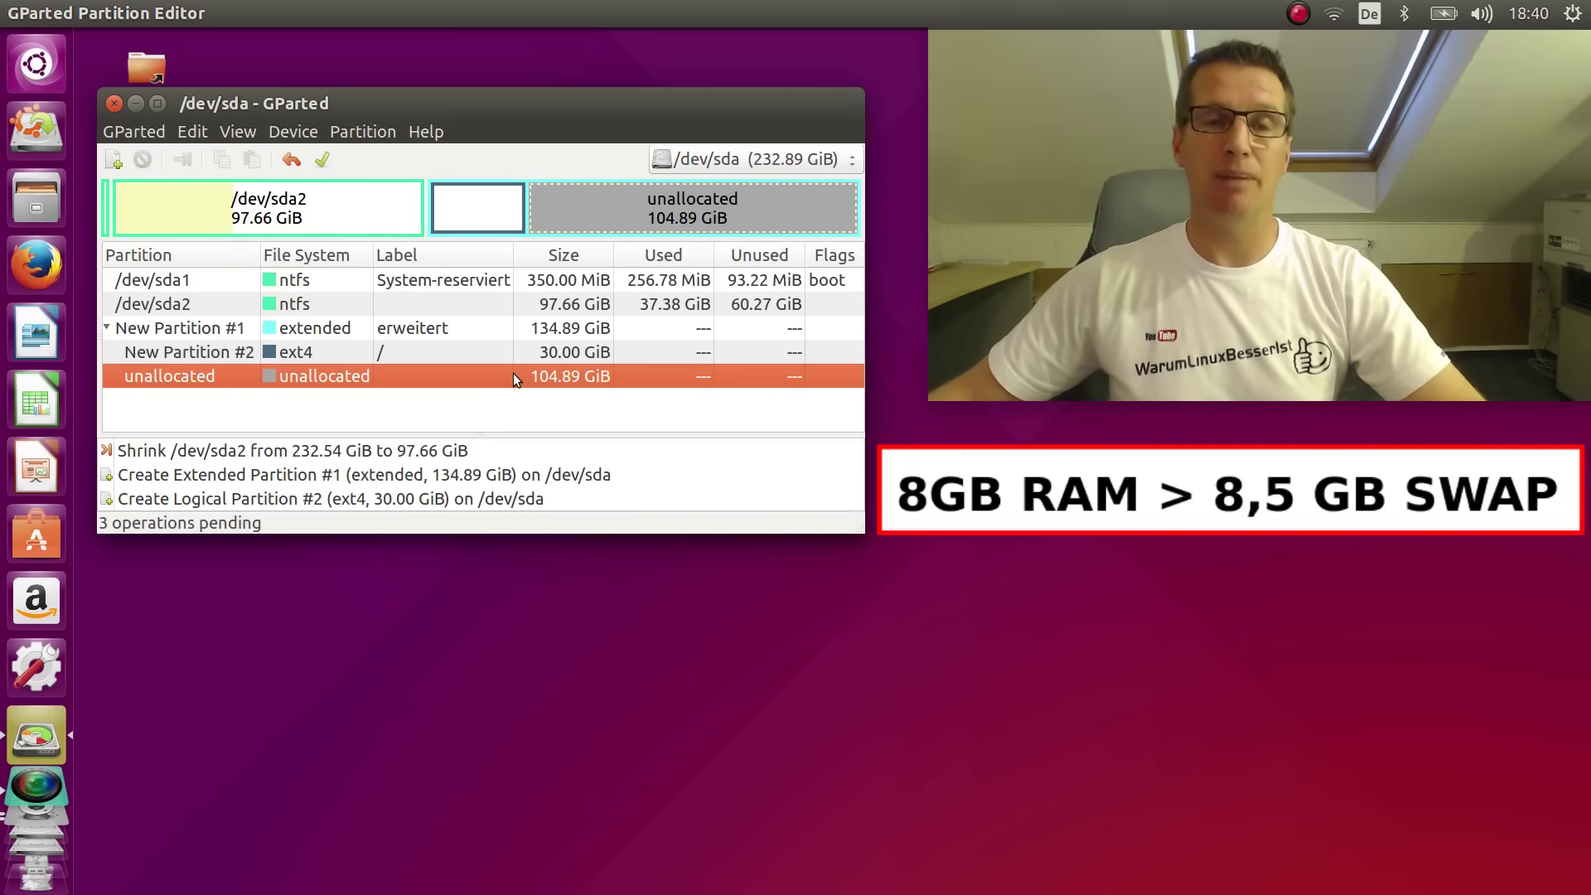
Step: Add a logical linux-swap partition of 8704 MiB labelled "SWAP" in the unallocated space following the "/" partition
right_click(601, 207)
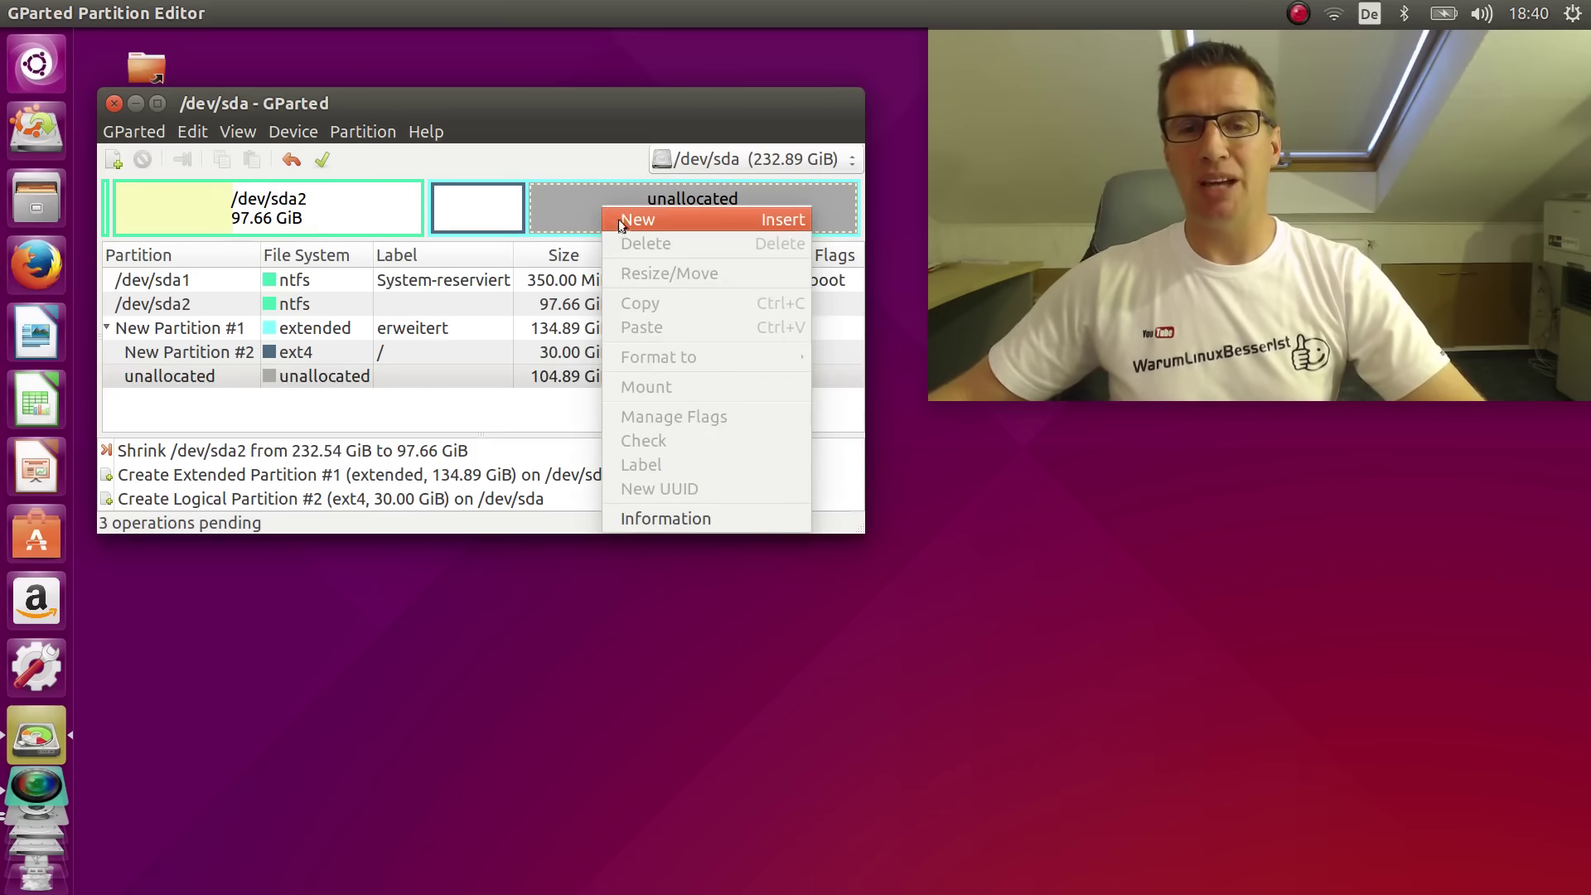
left_click(641, 221)
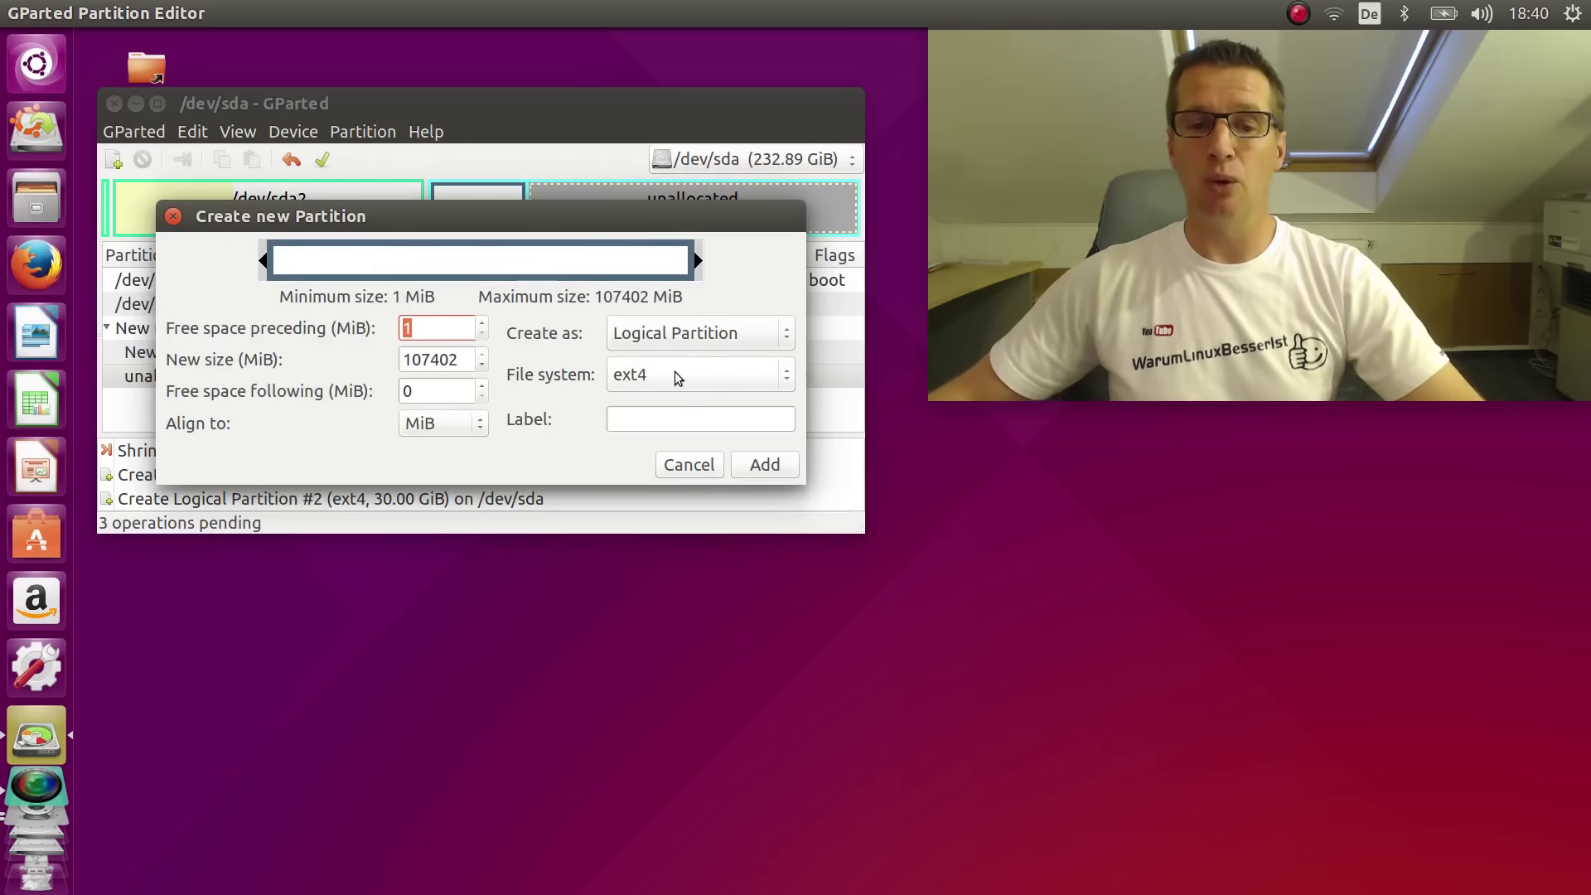
left_click(717, 378)
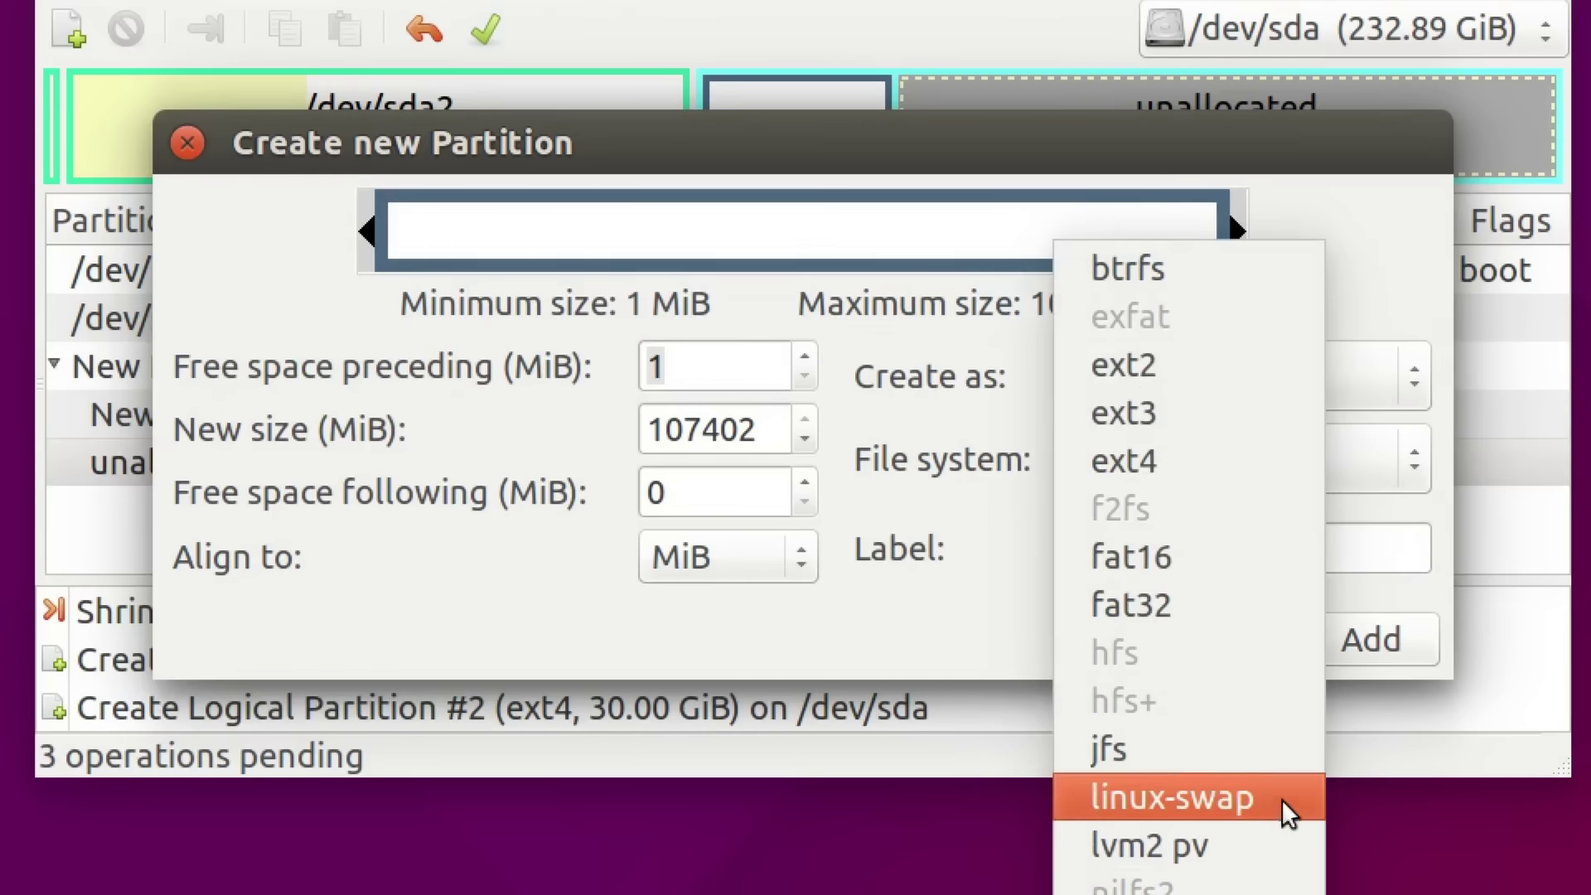
left_click(1281, 792)
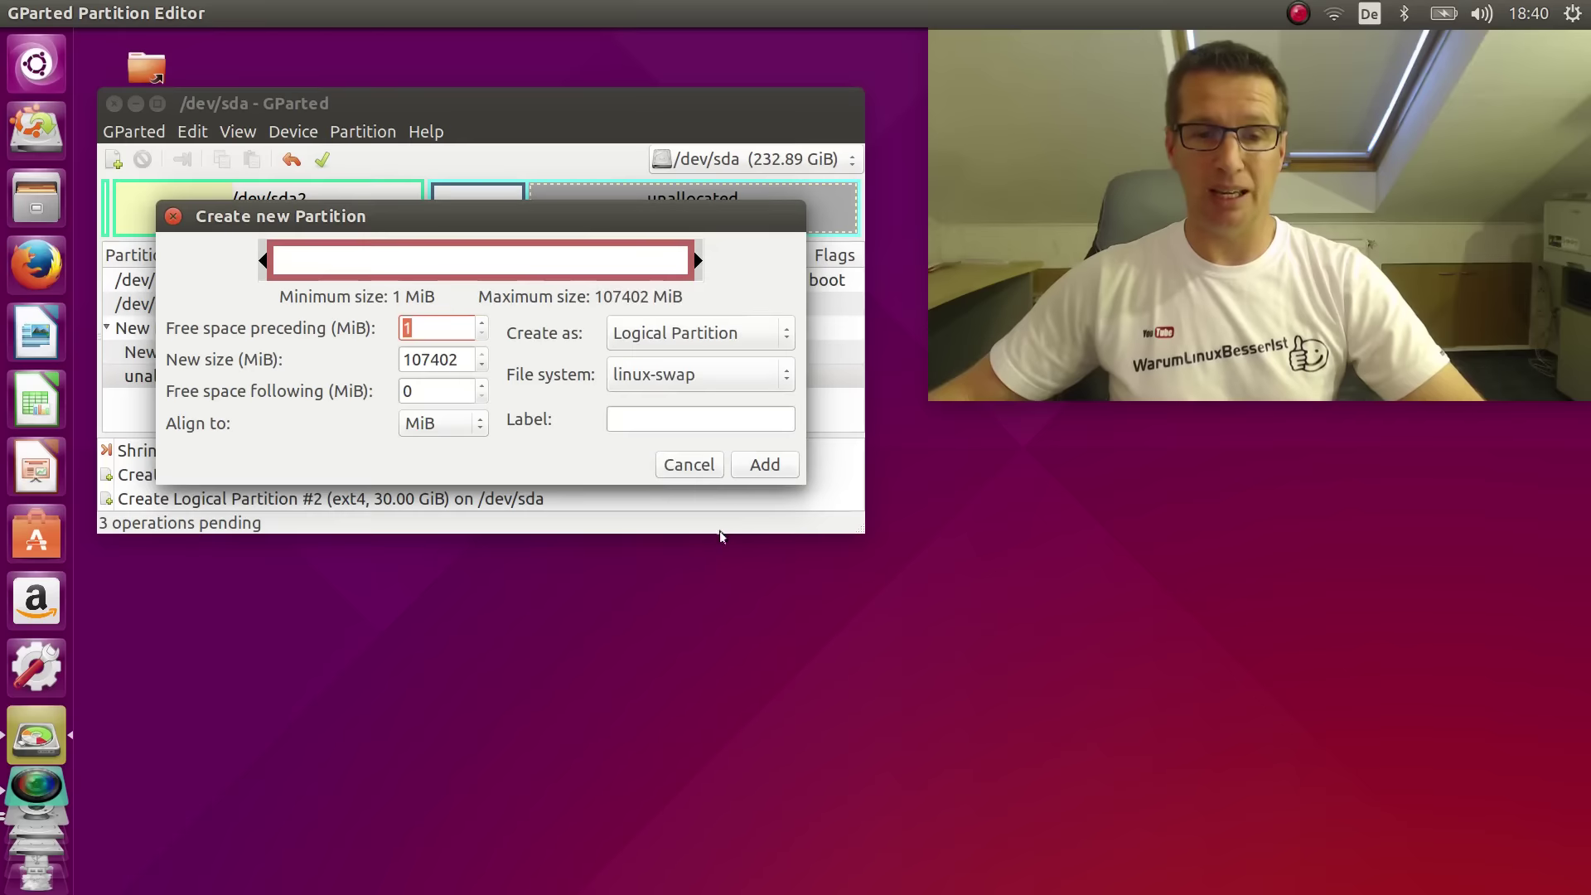
left_click(1157, 557)
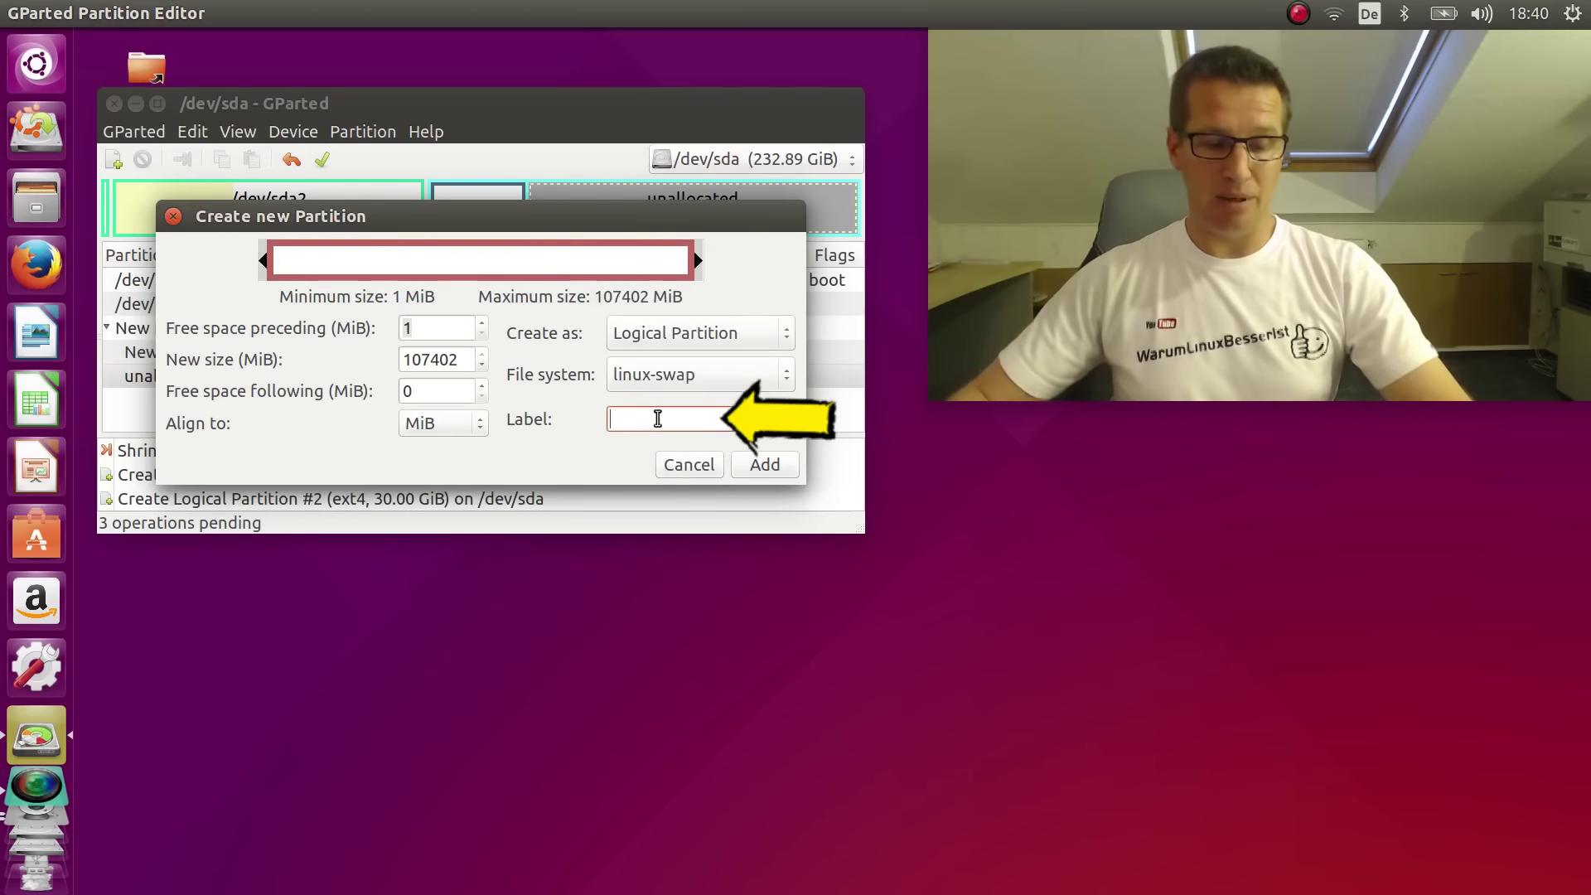
type("SWAP")
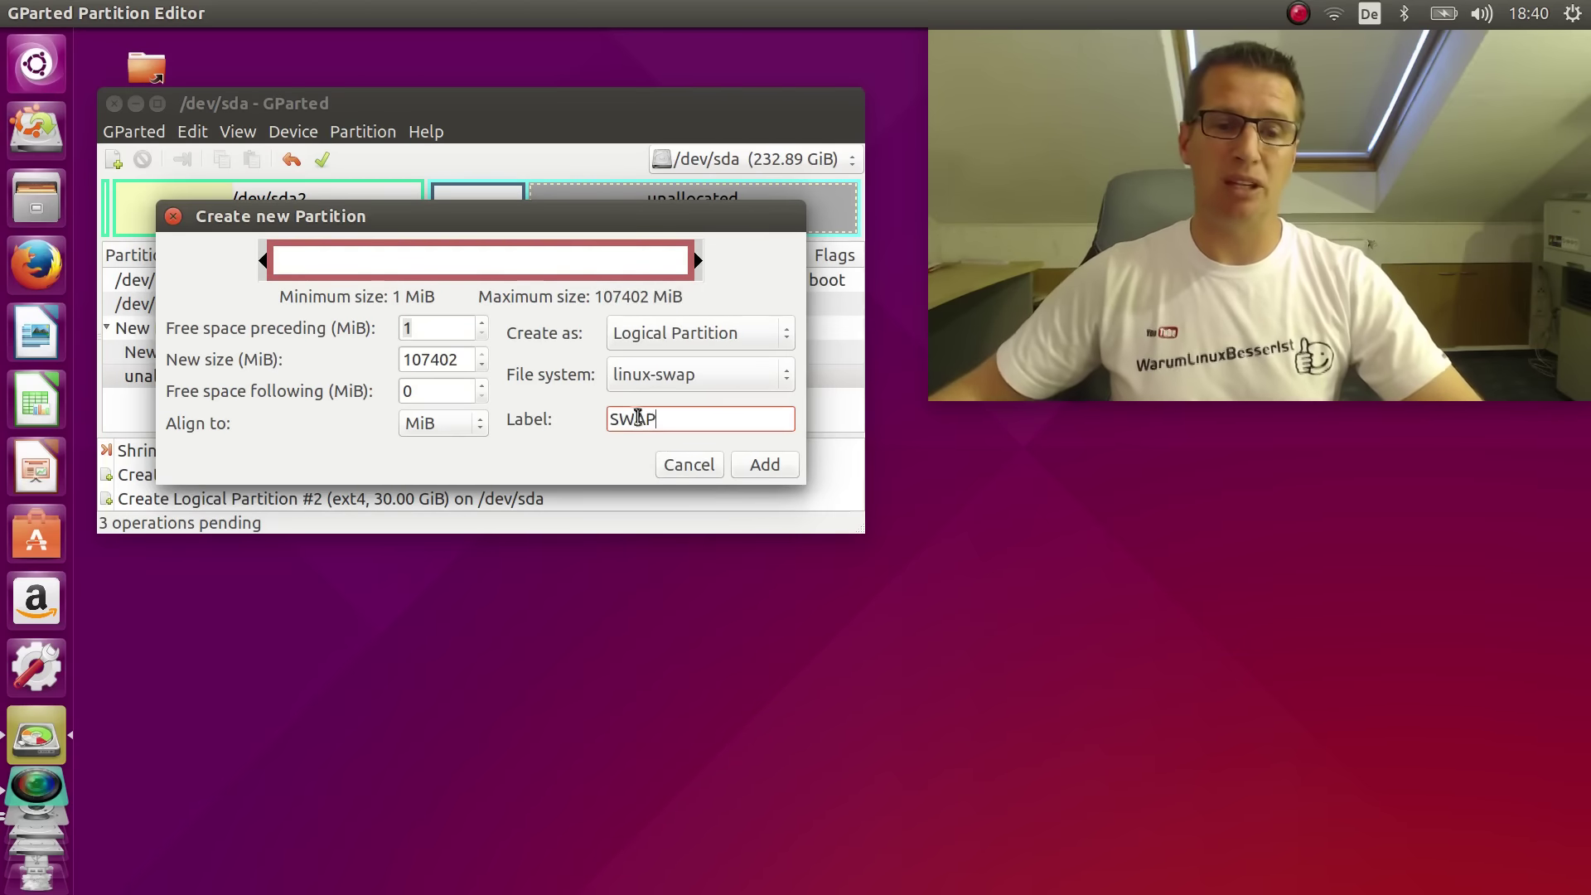
double_click(437, 361)
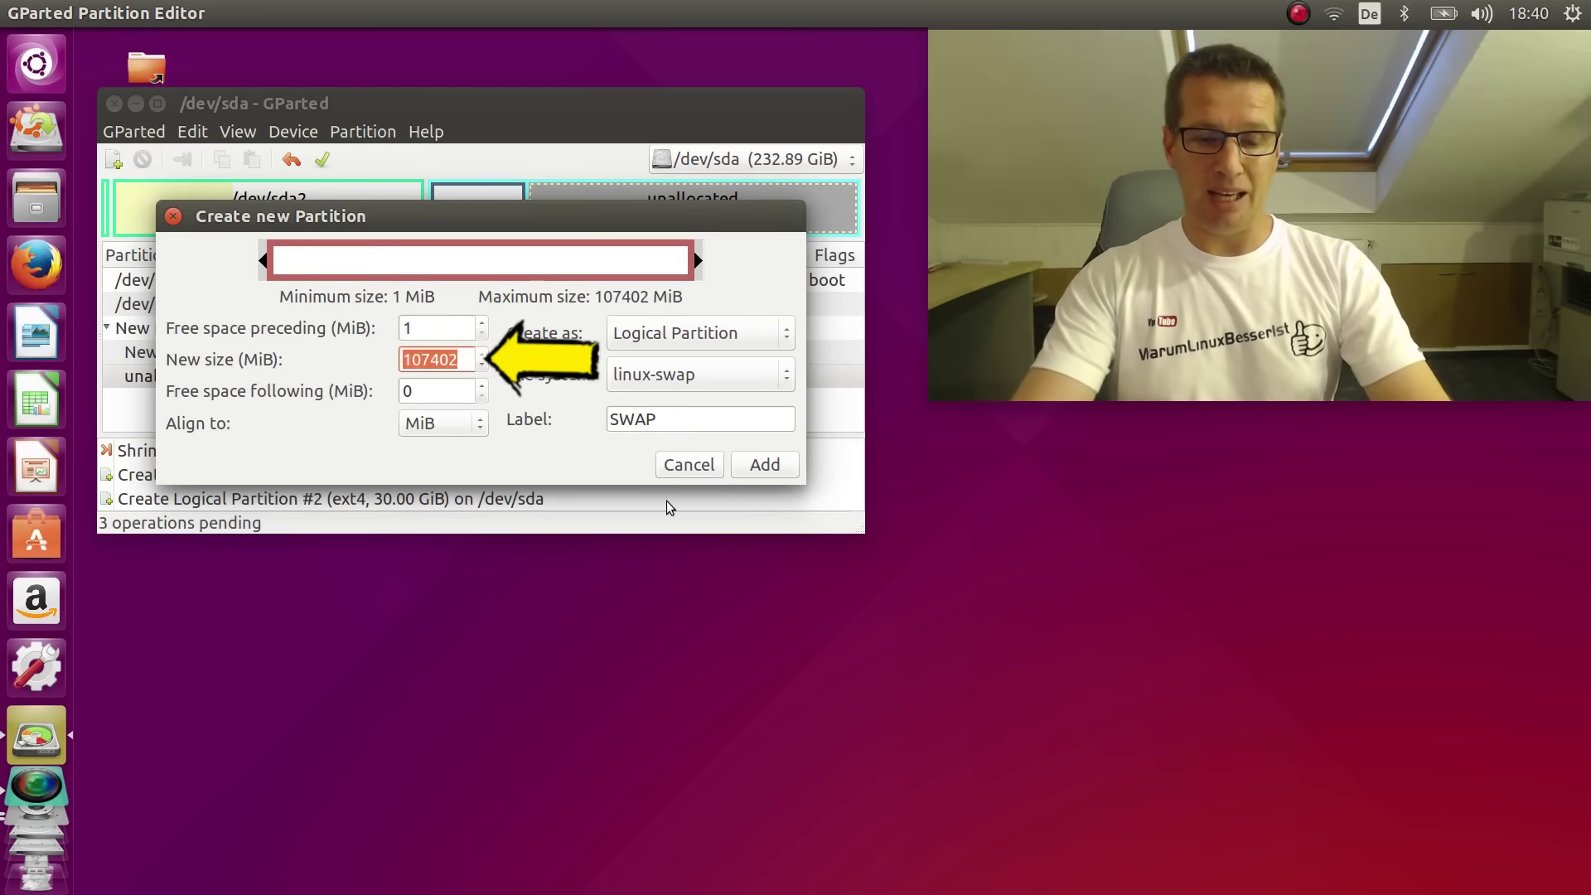
type("8704")
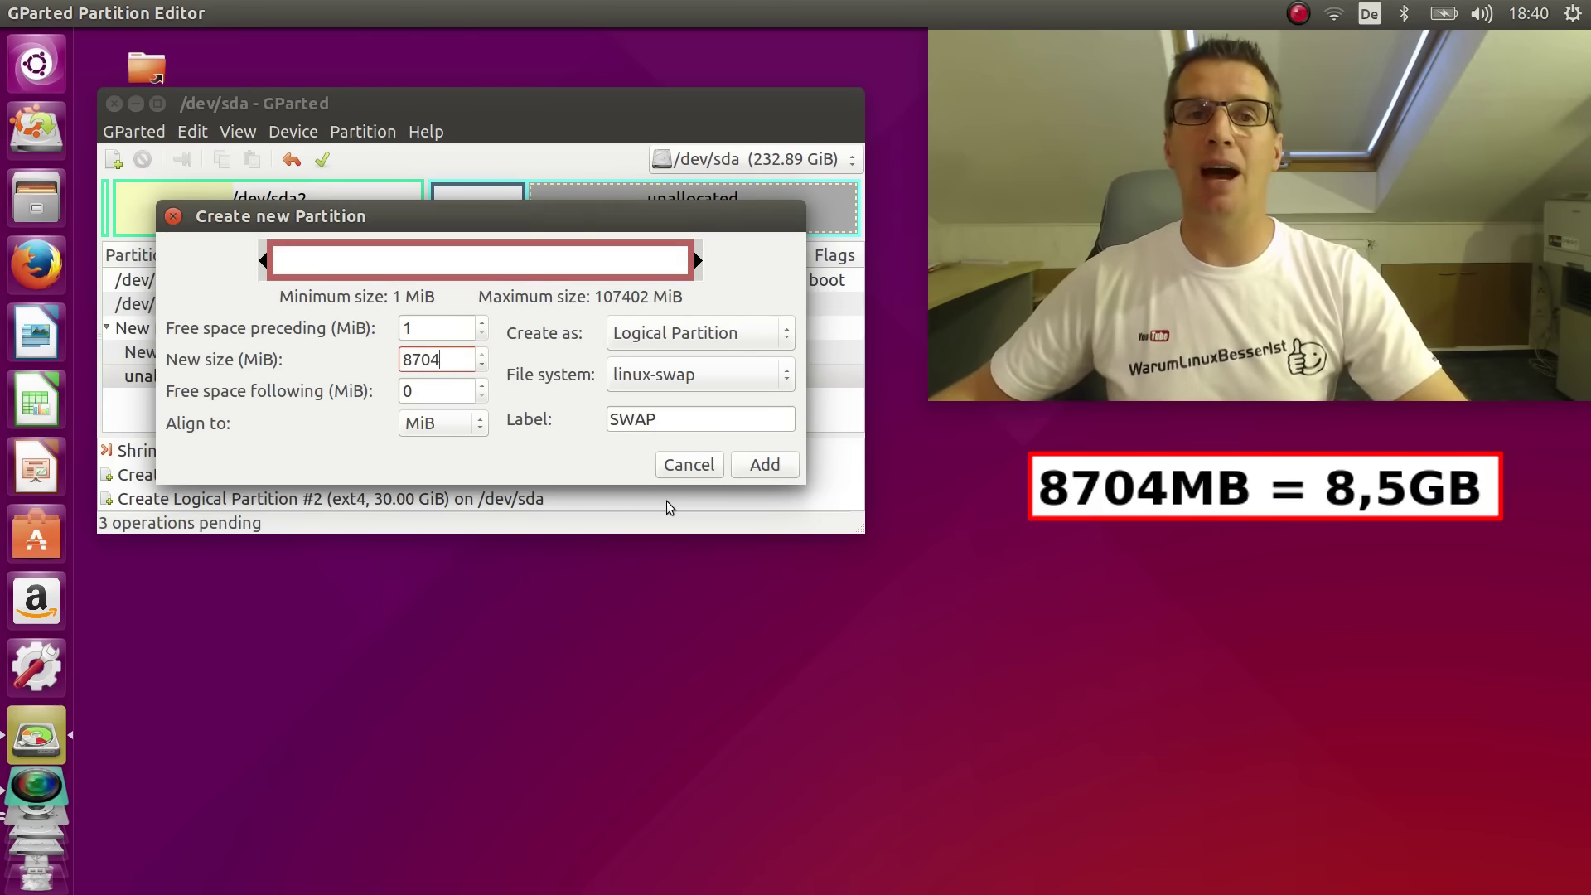
left_click(766, 464)
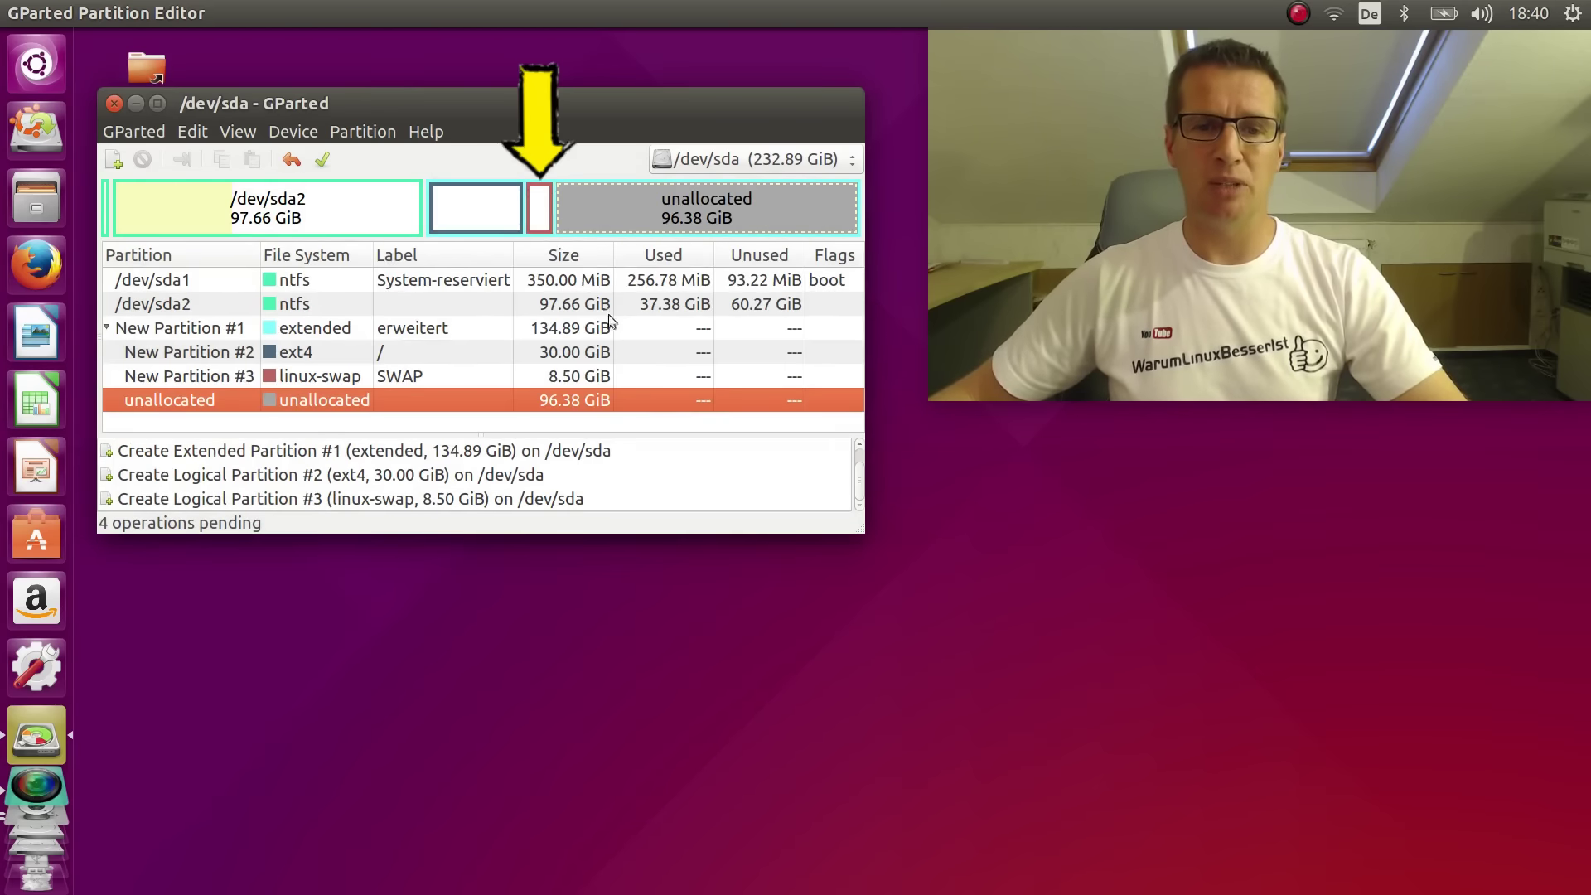
Step: Add a logical ext4 partition labelled "HOME" that fills all the unallocated space remaining after the SWAP partition
left_click(538, 207)
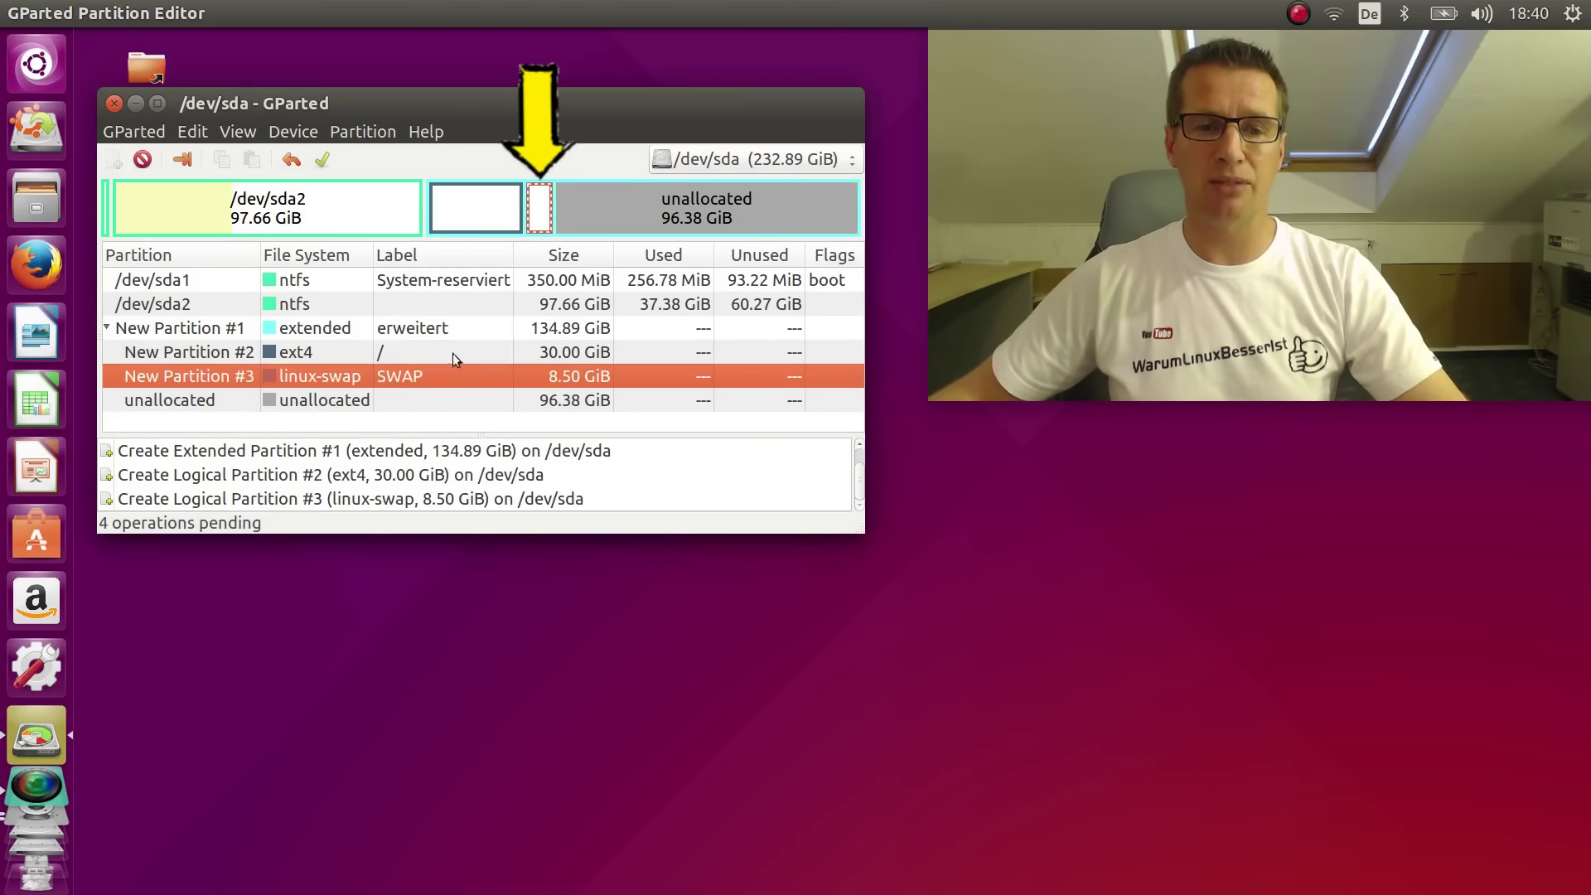
left_click(351, 400)
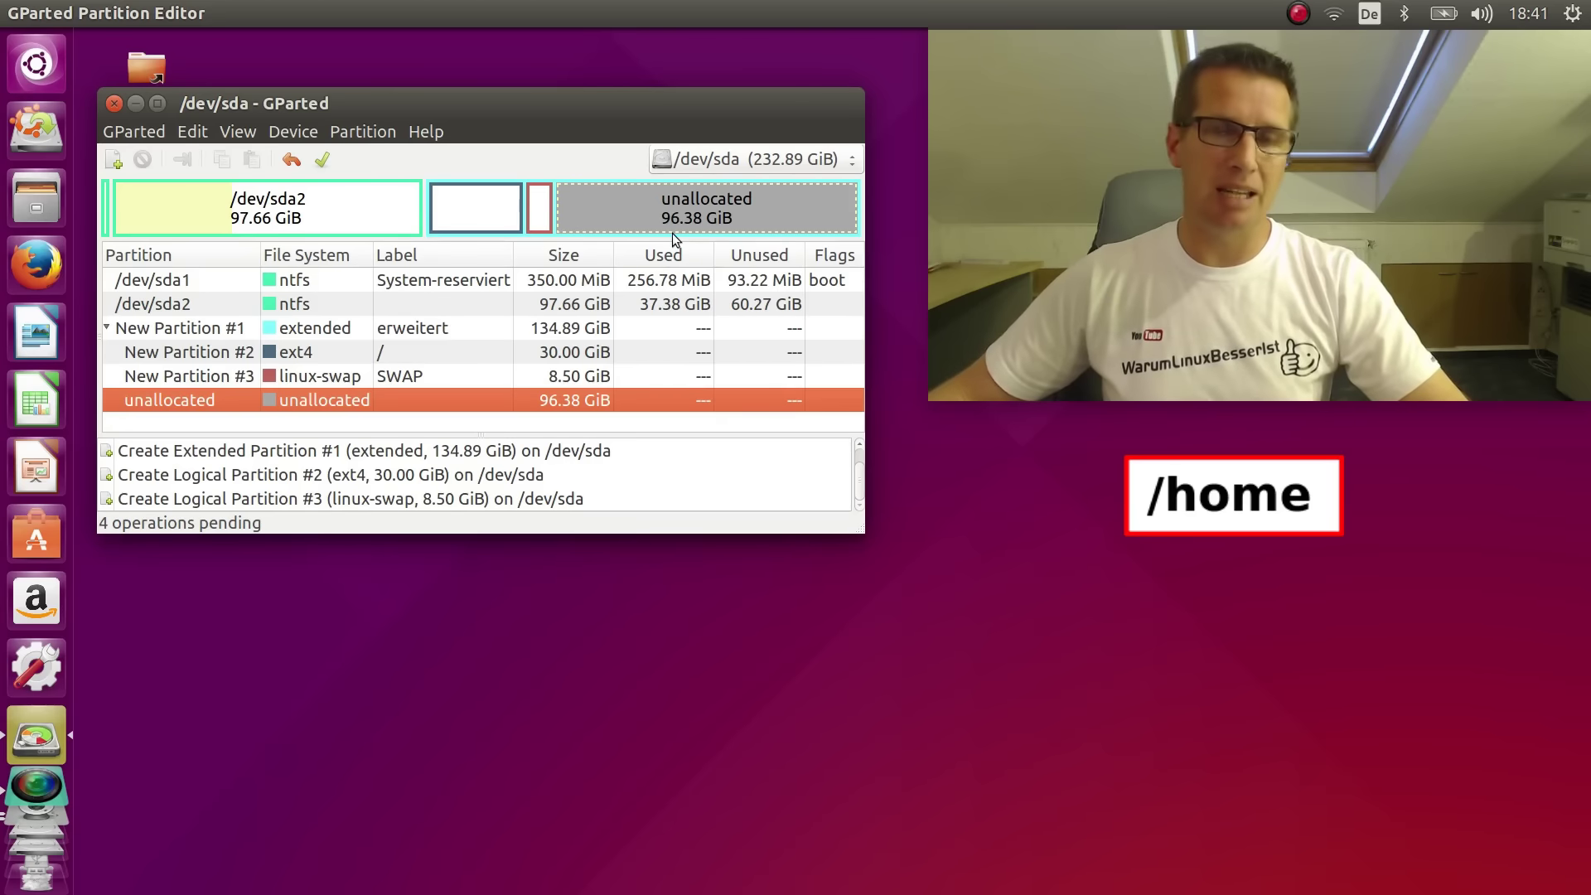
right_click(615, 196)
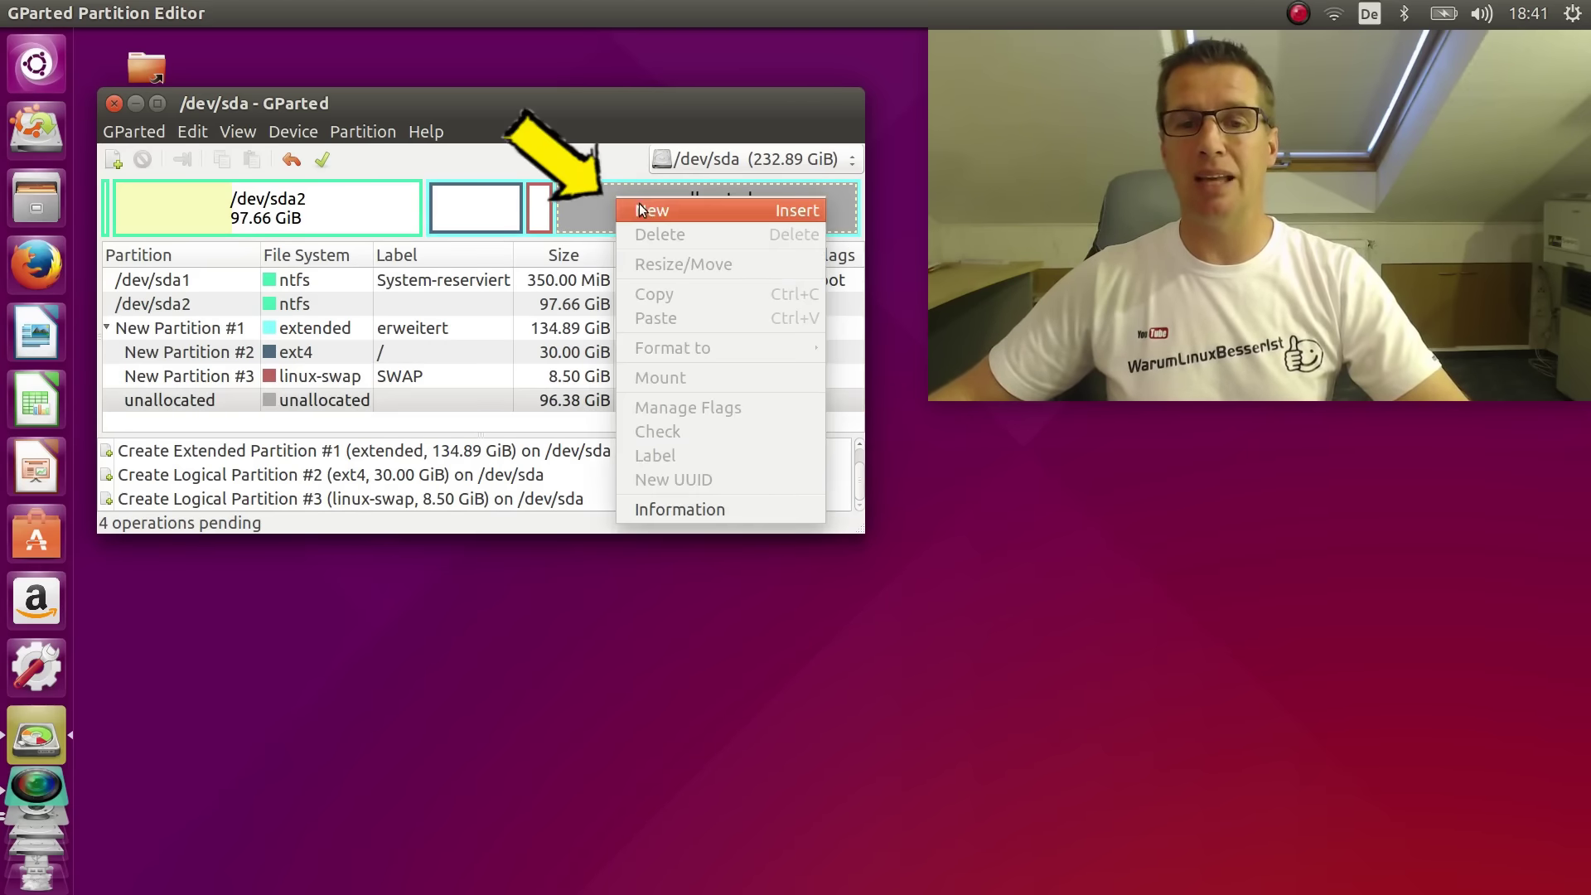
left_click(647, 210)
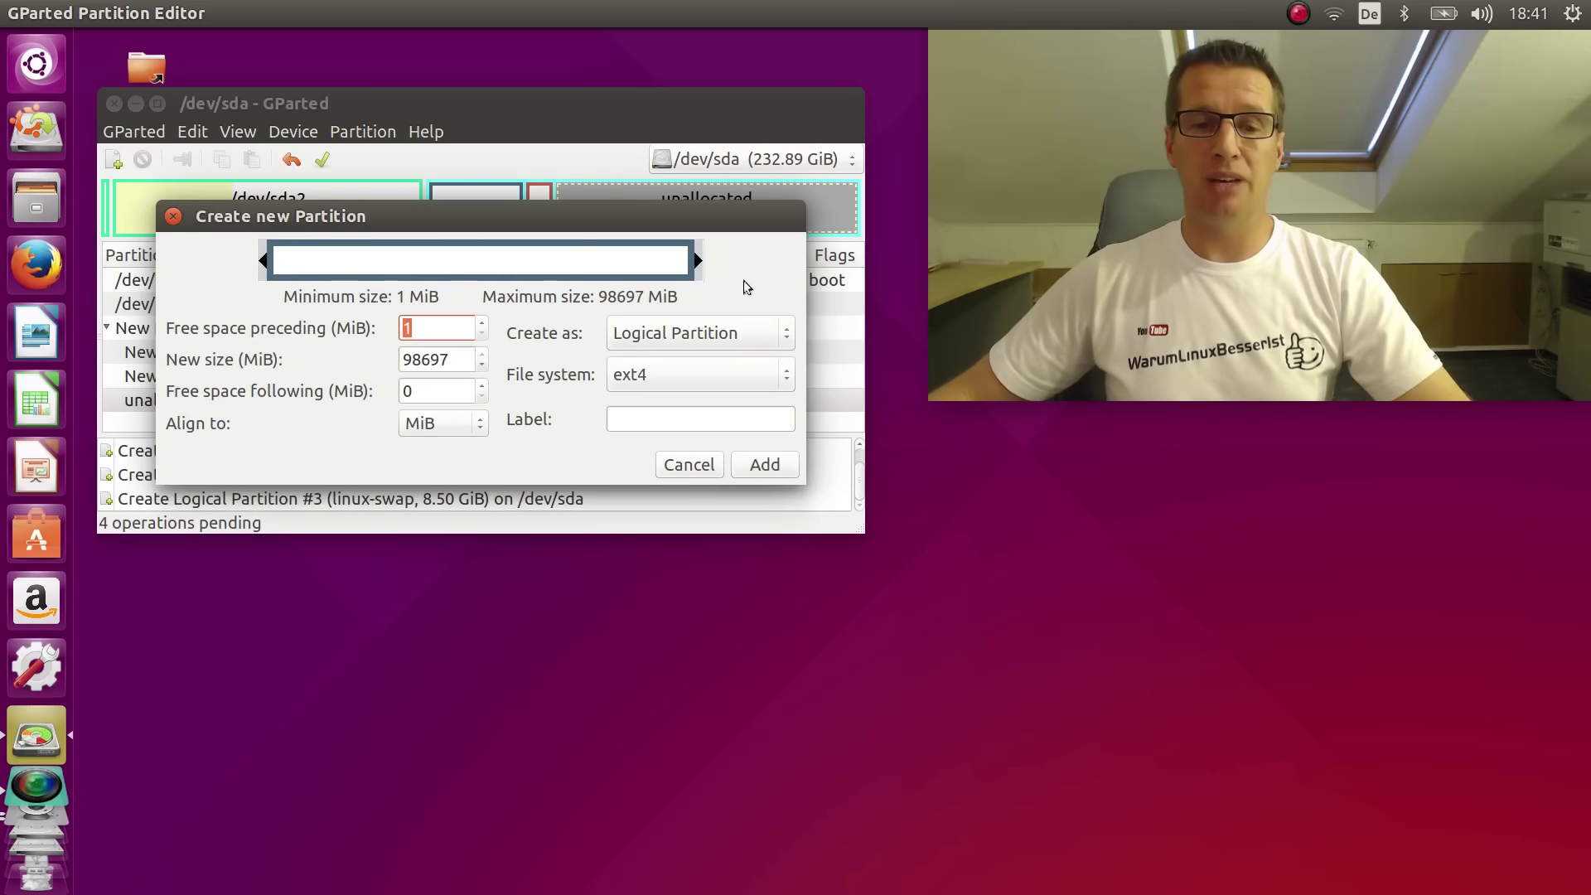
left_click(681, 419)
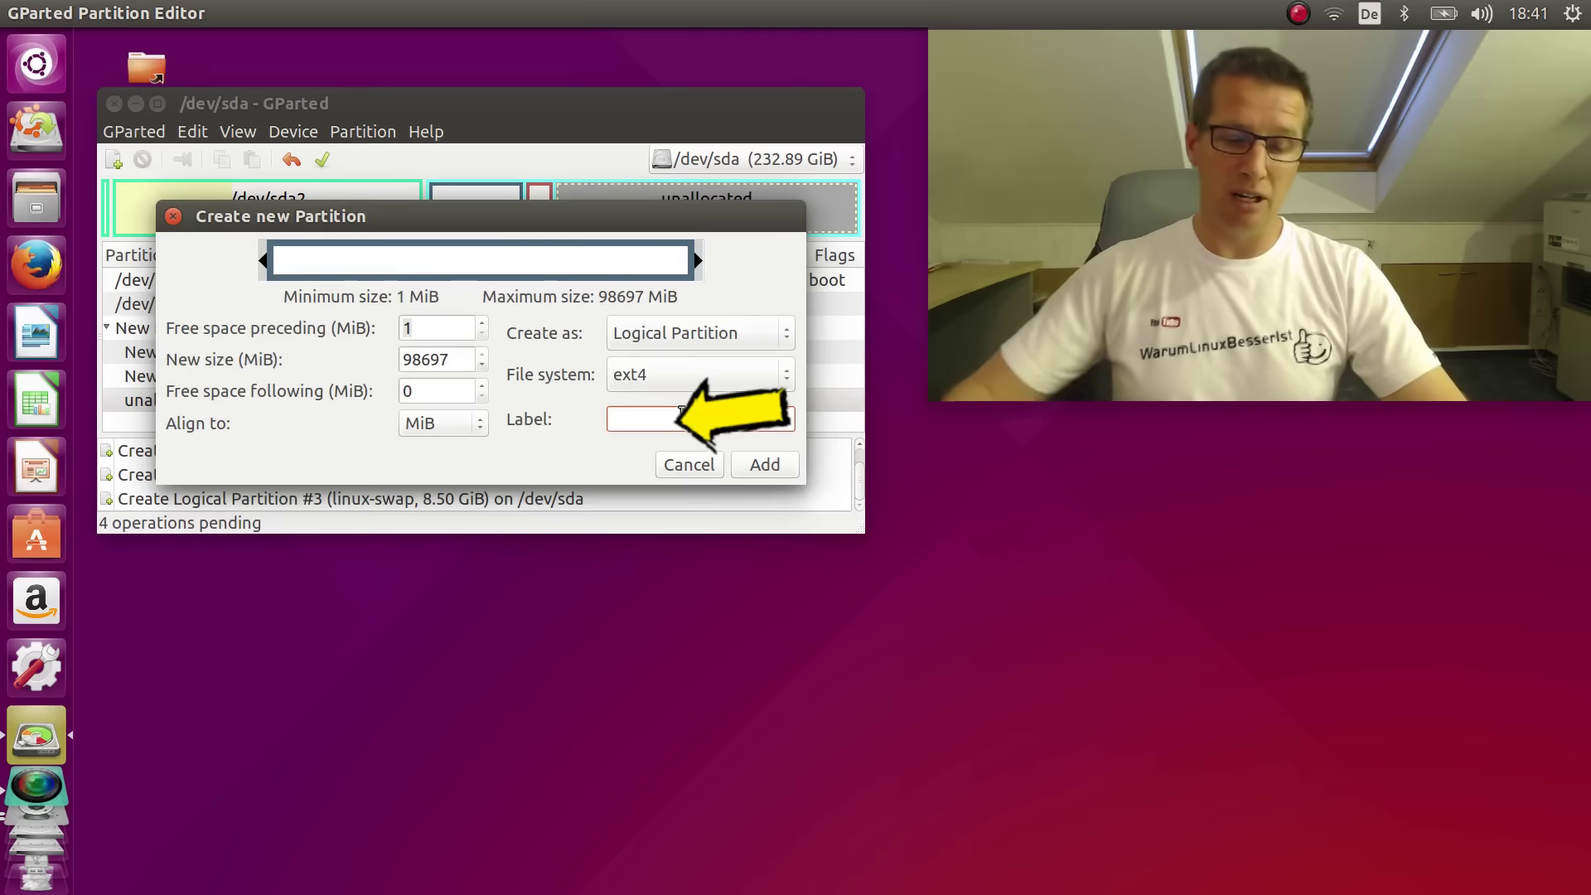
type("HOME")
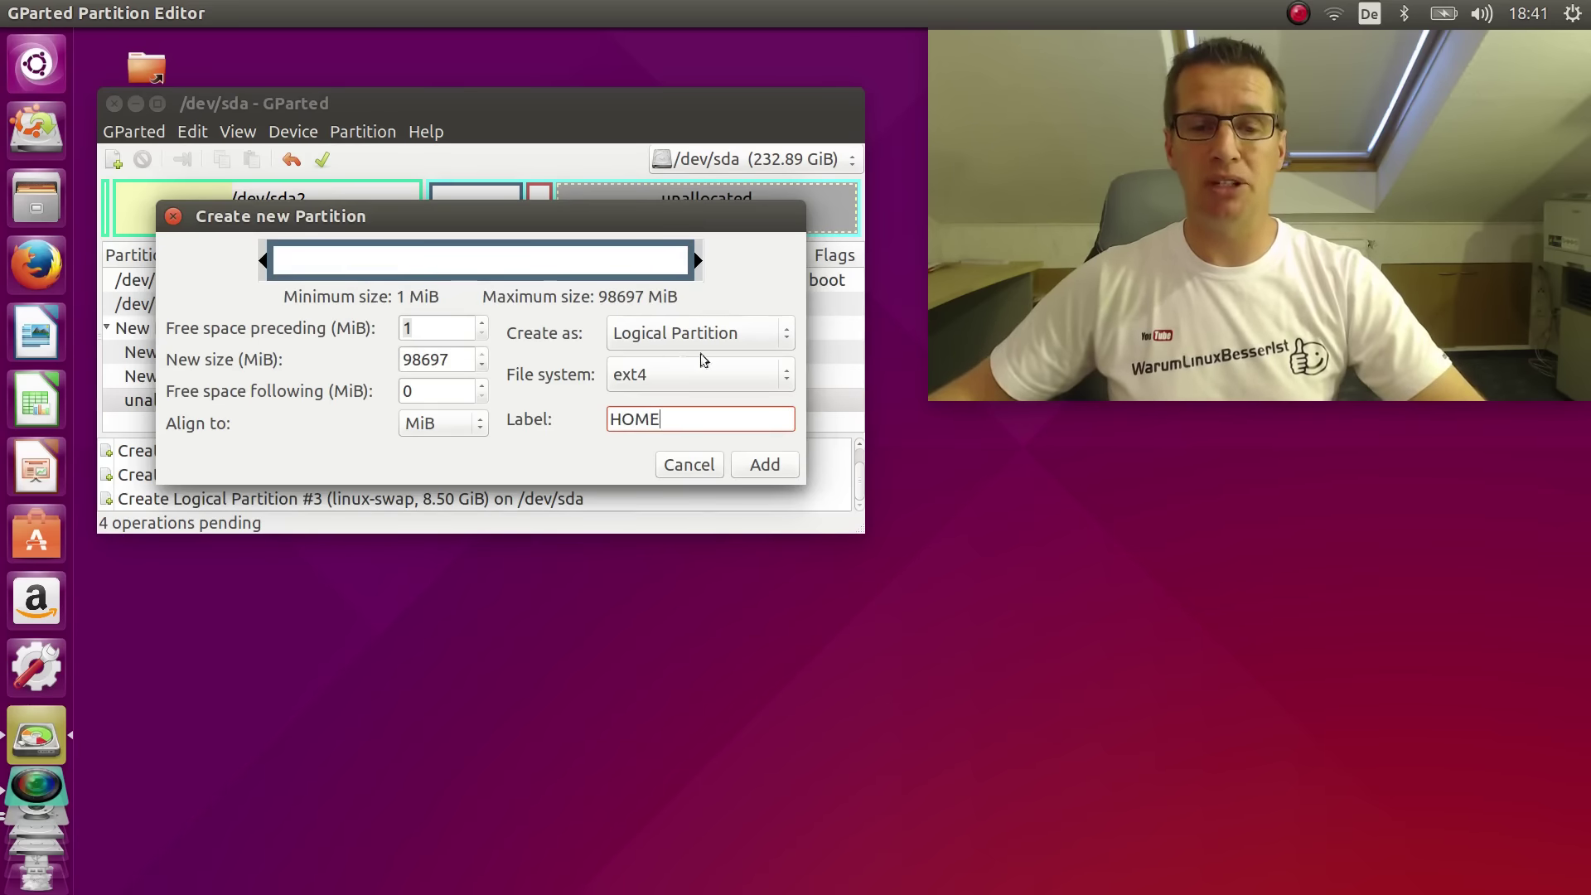
left_click(757, 464)
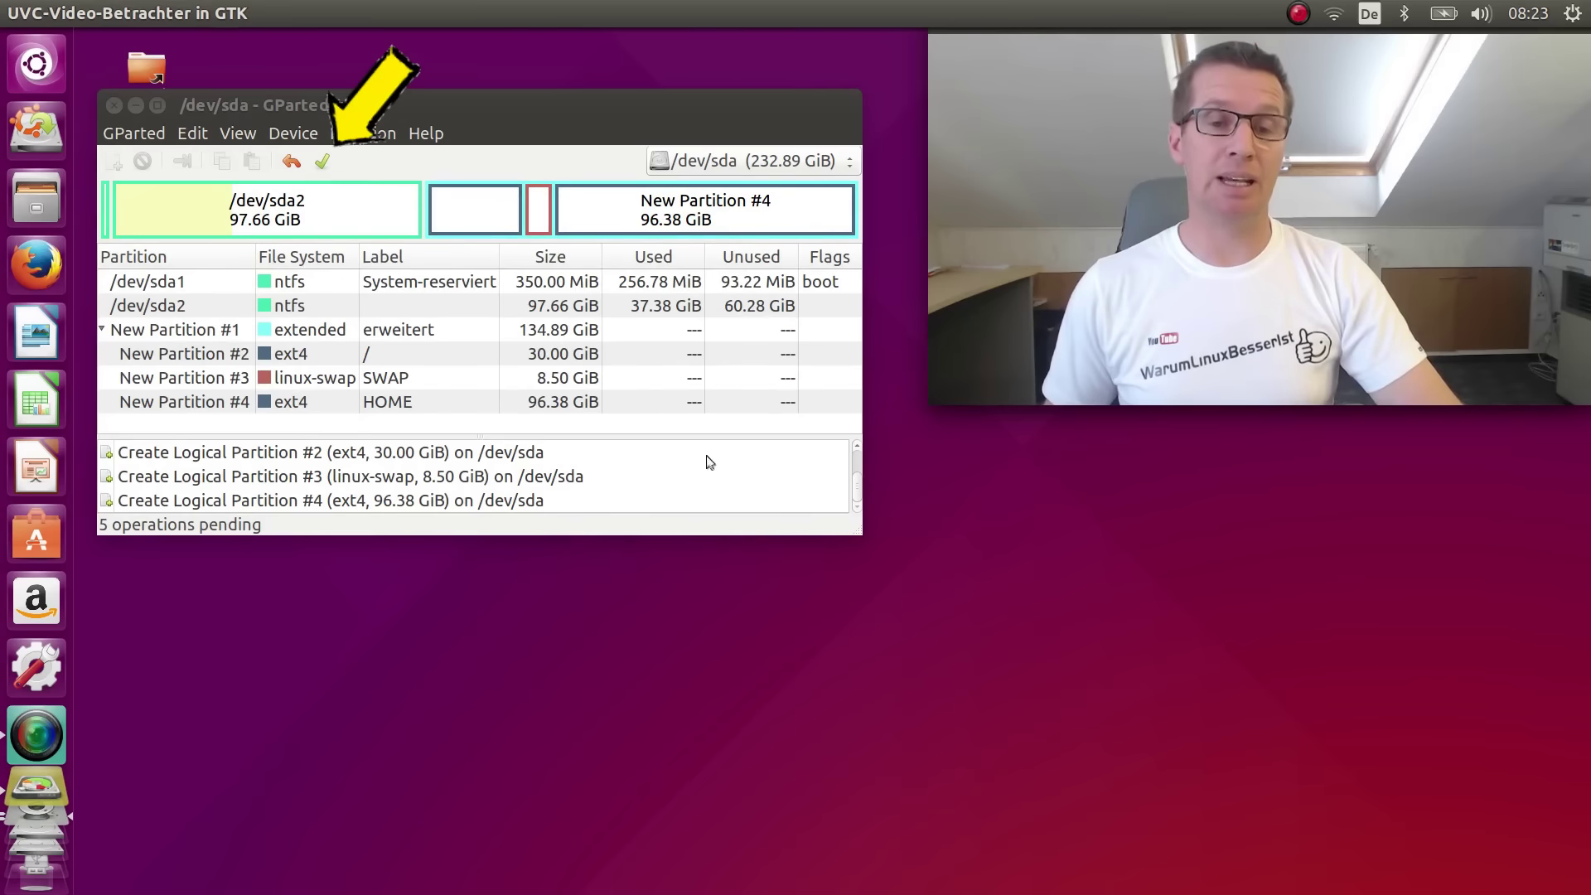
Step: Apply all pending partition operations to /dev/sda, ignore the block-size warning during the rescan and close GParted
left_click(328, 162)
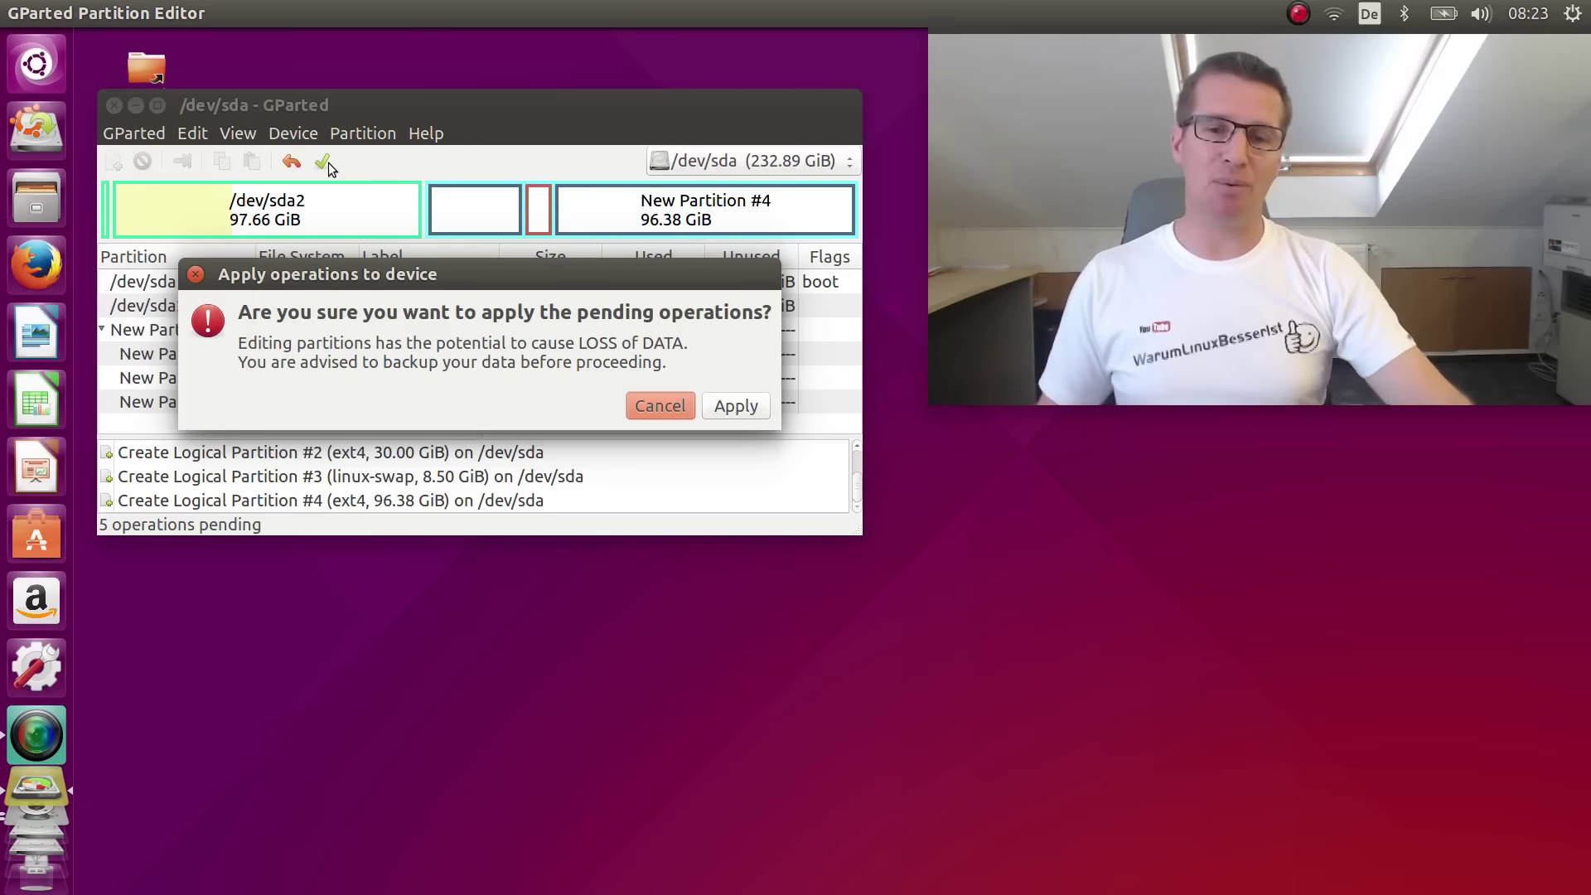
left_click(738, 408)
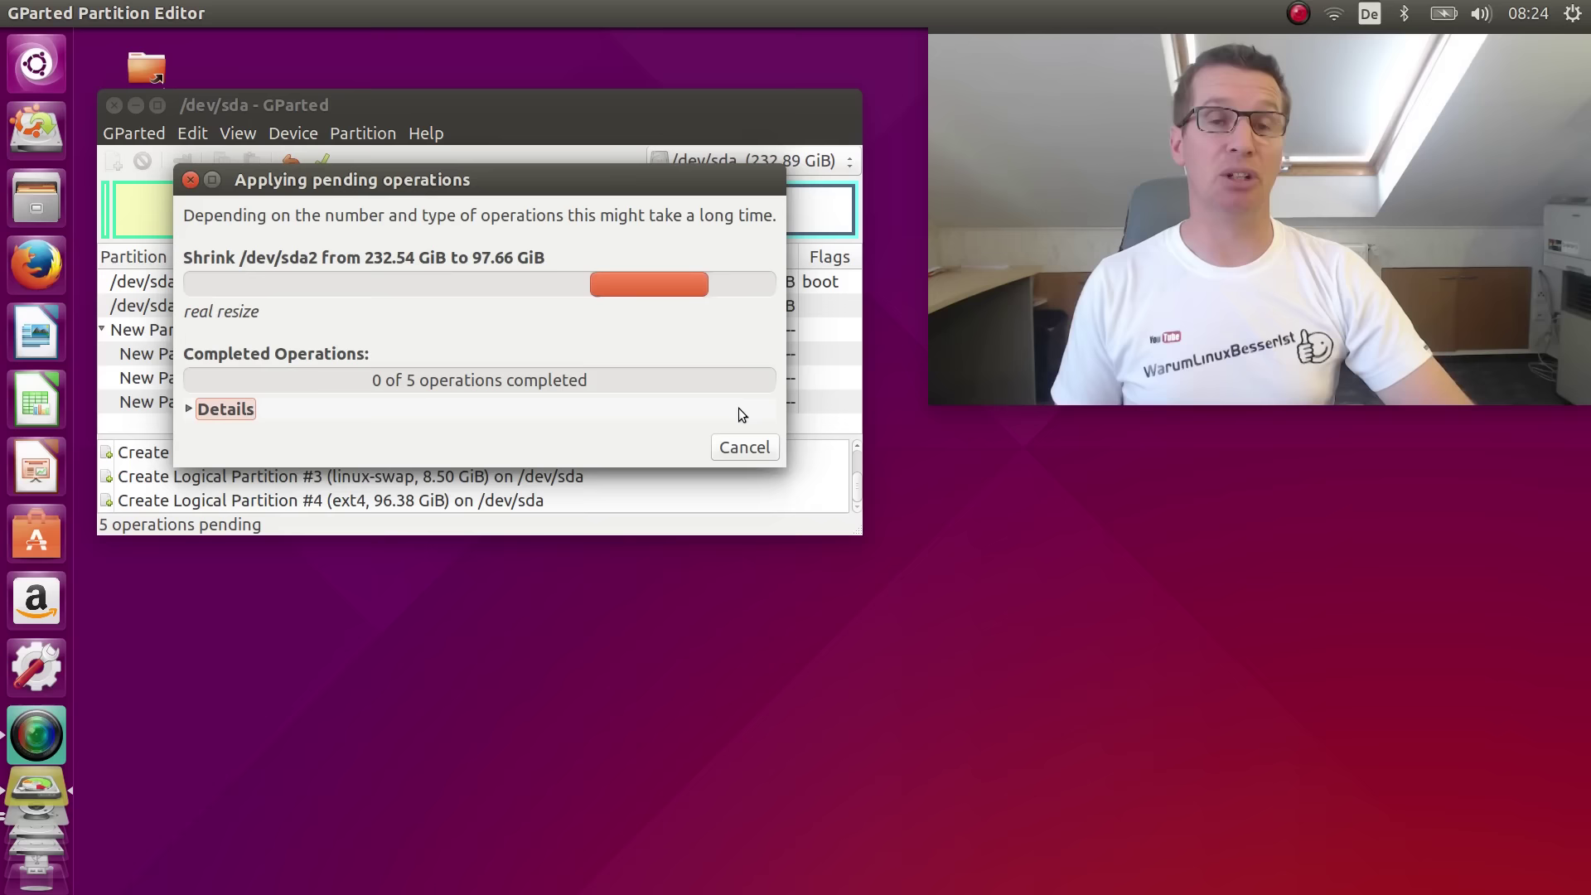
left_click(191, 409)
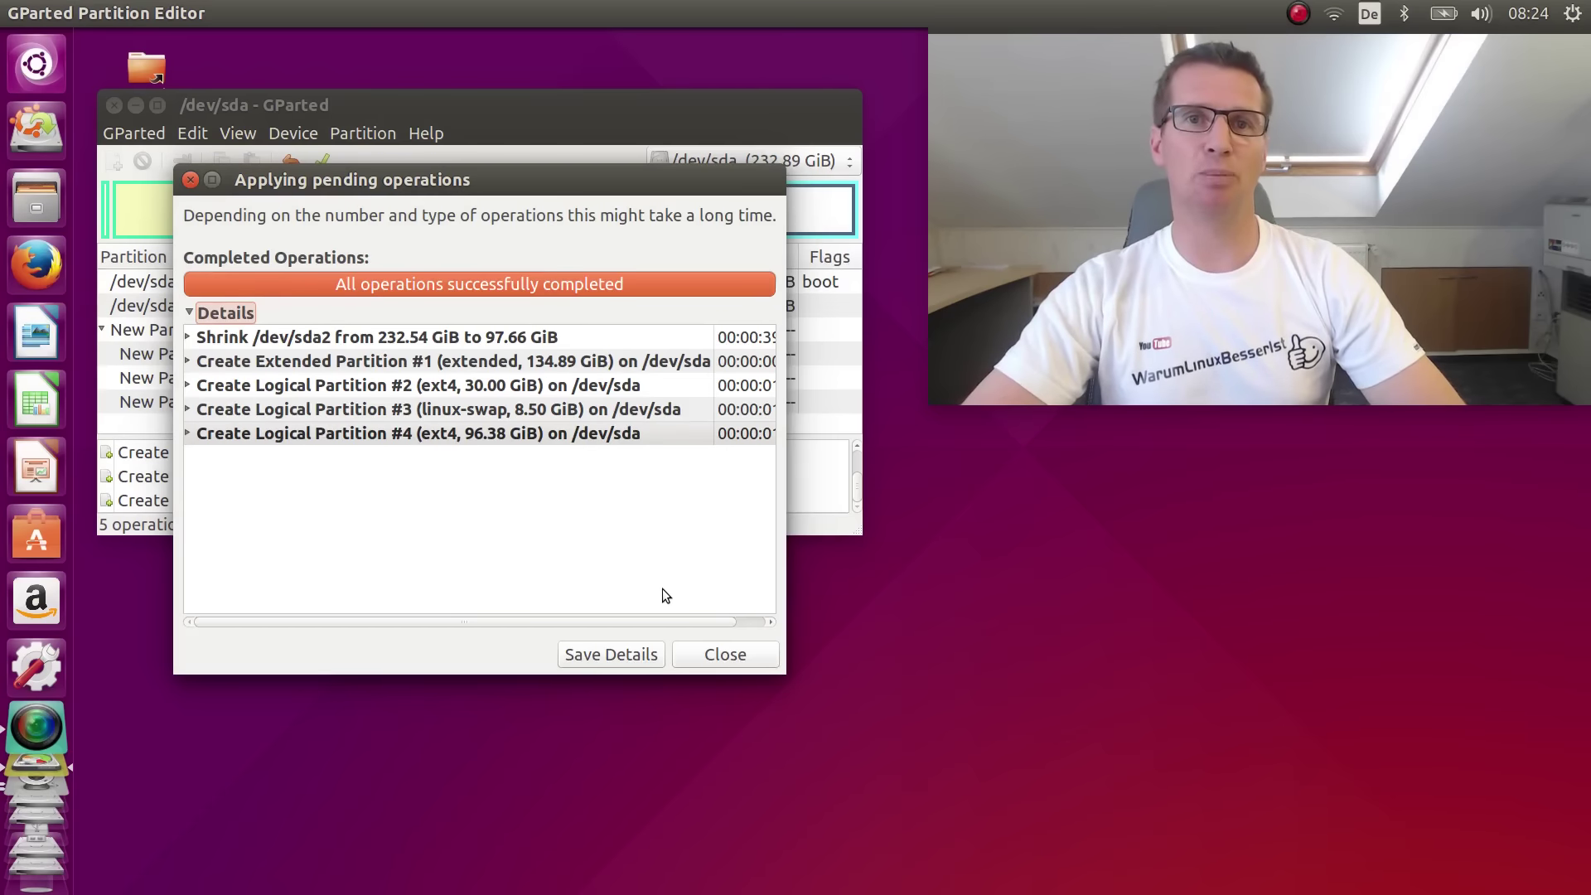
left_click(721, 653)
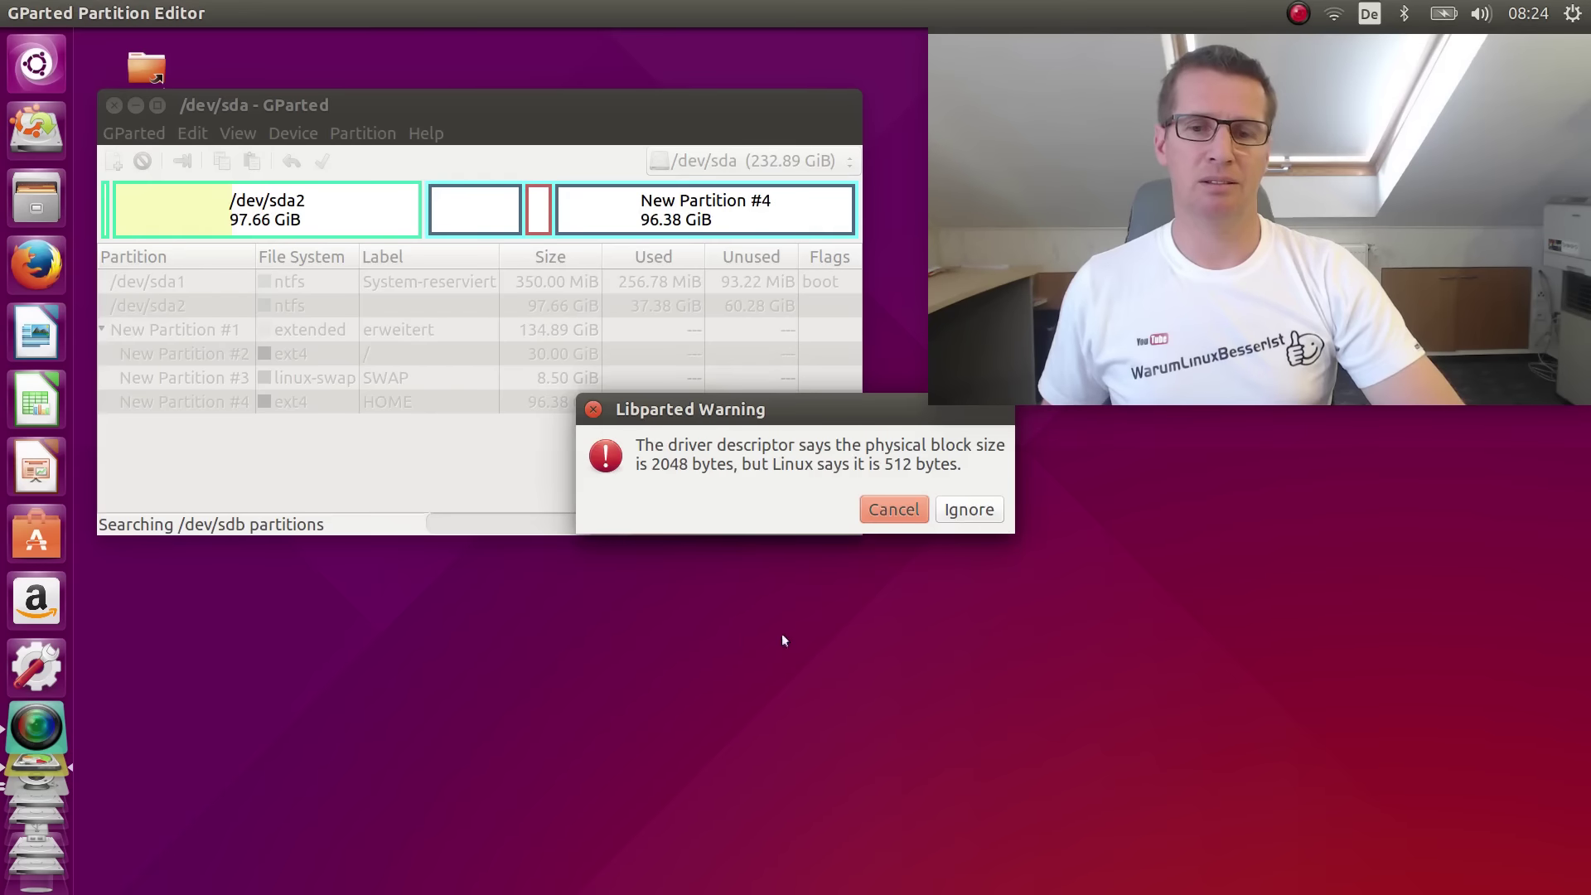
left_click(967, 510)
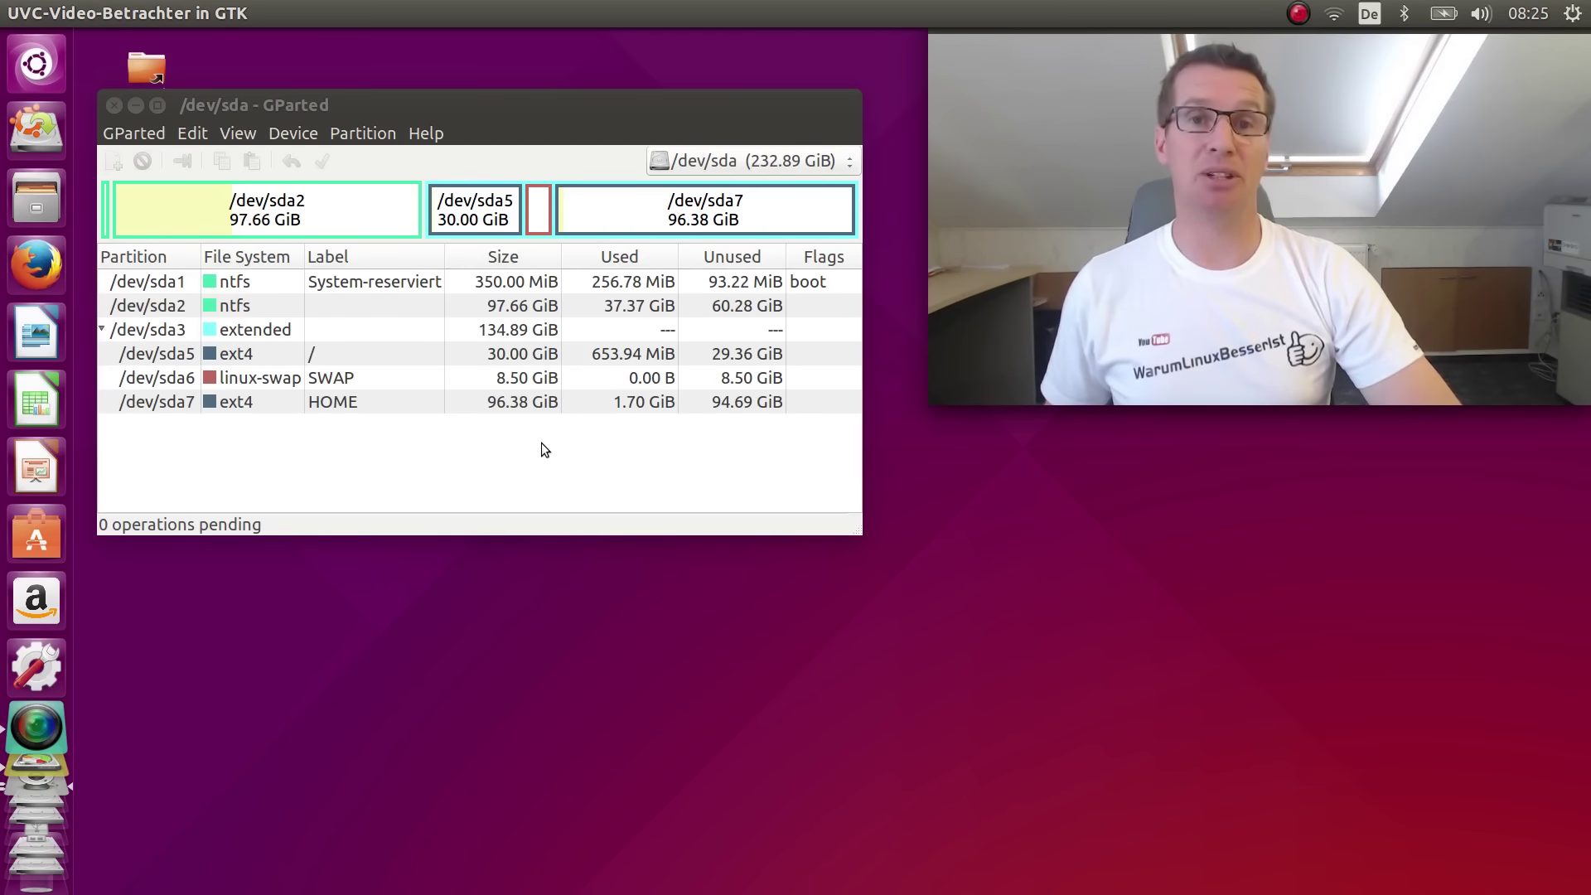
left_click(118, 111)
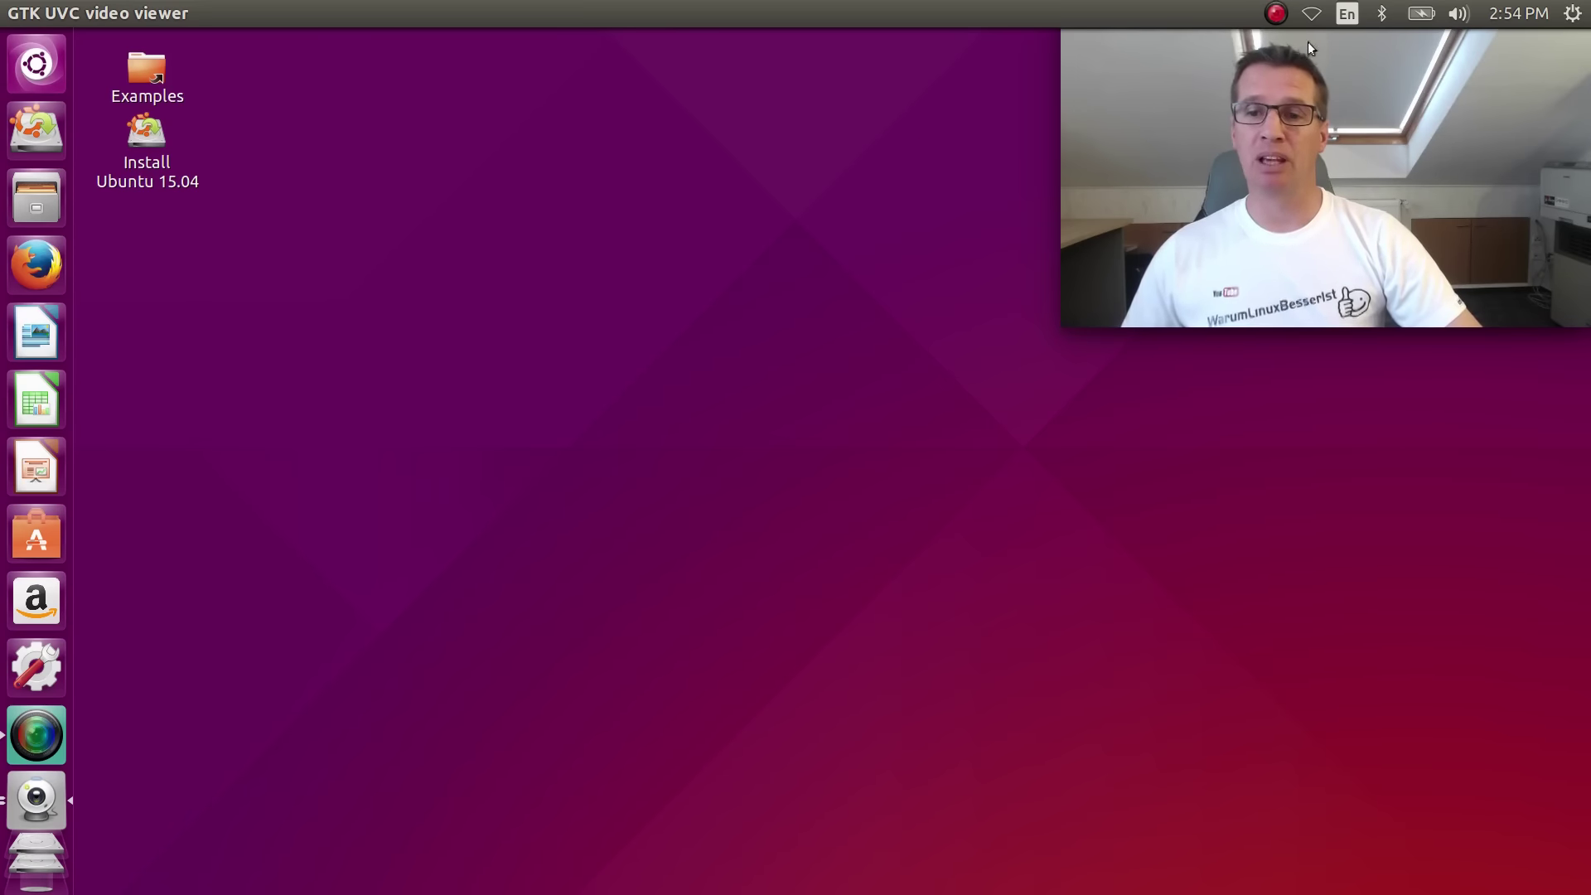
Step: Connect to the Wi-Fi network WLAN-TANGENTA, entering the Wi-Fi password
left_click(1312, 13)
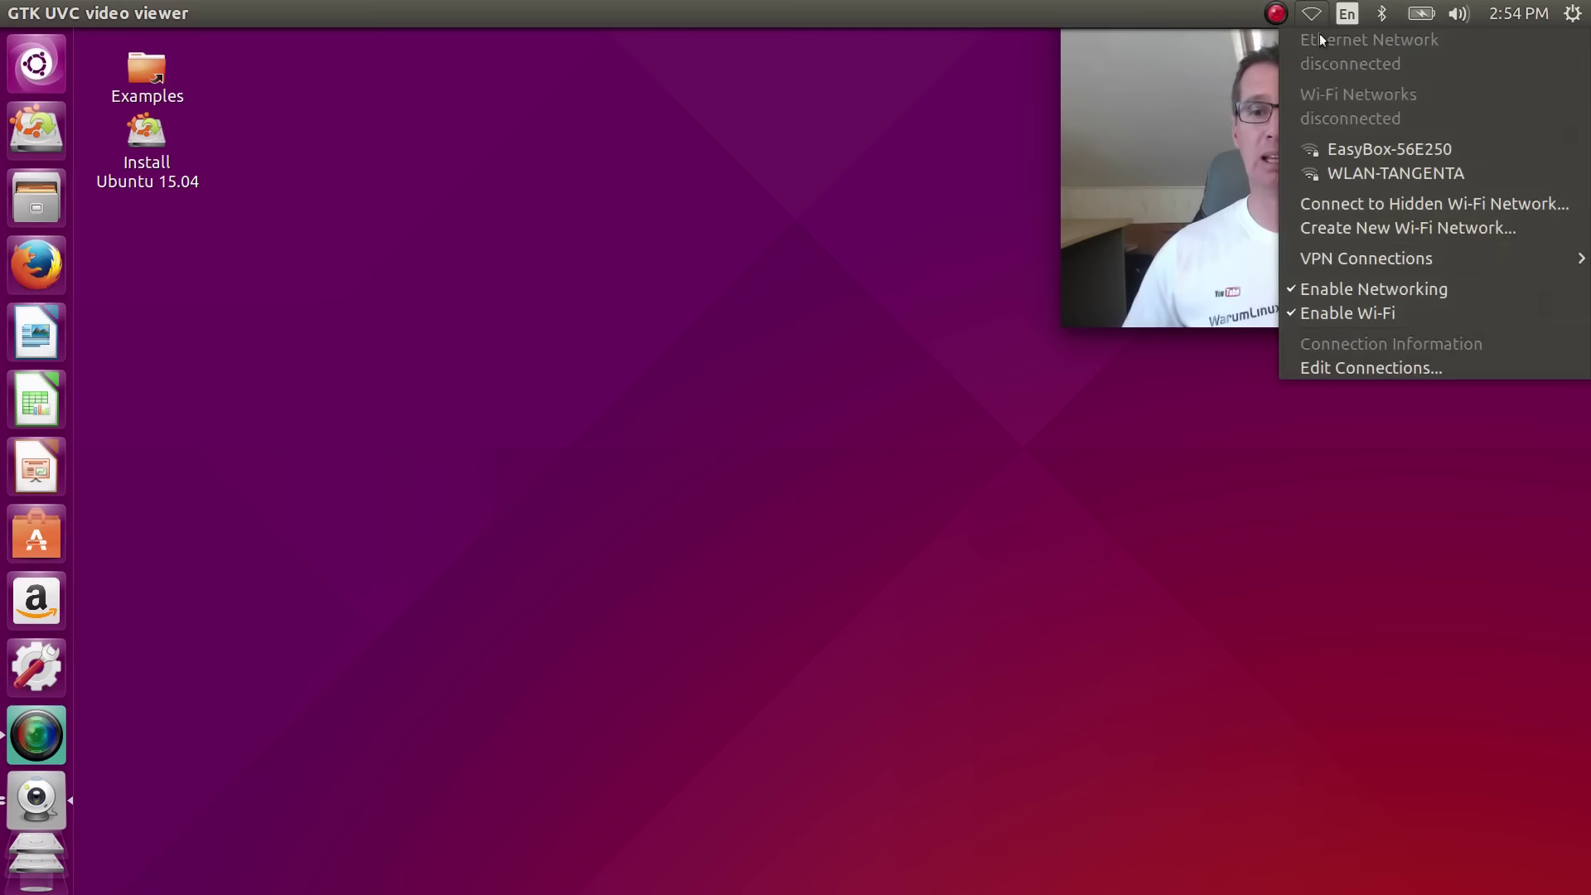
left_click(1370, 176)
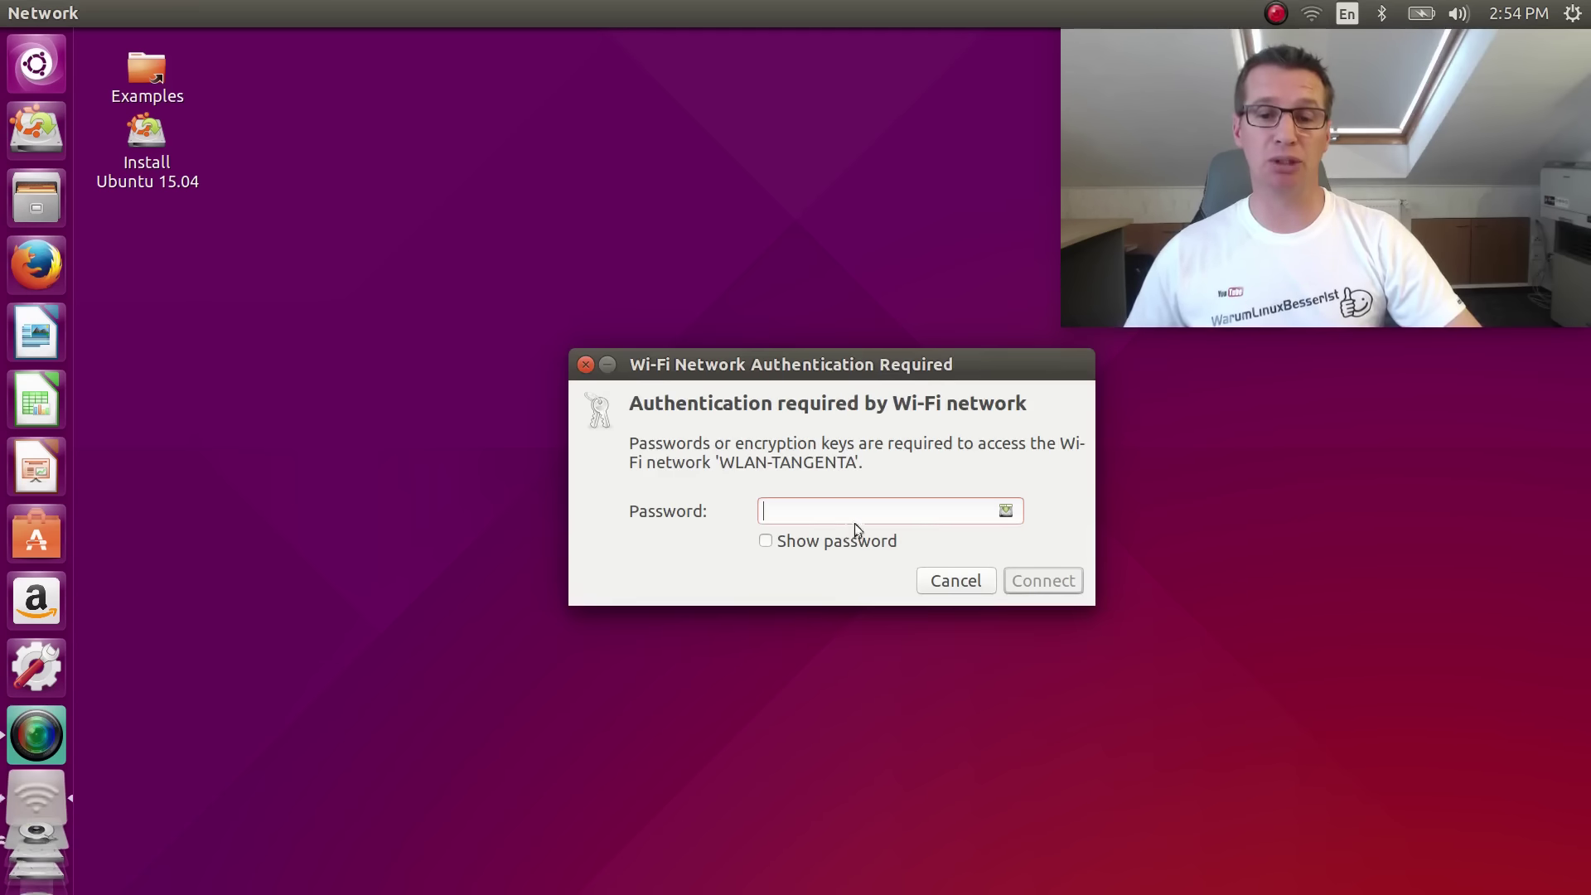
type("•••••••••••••••")
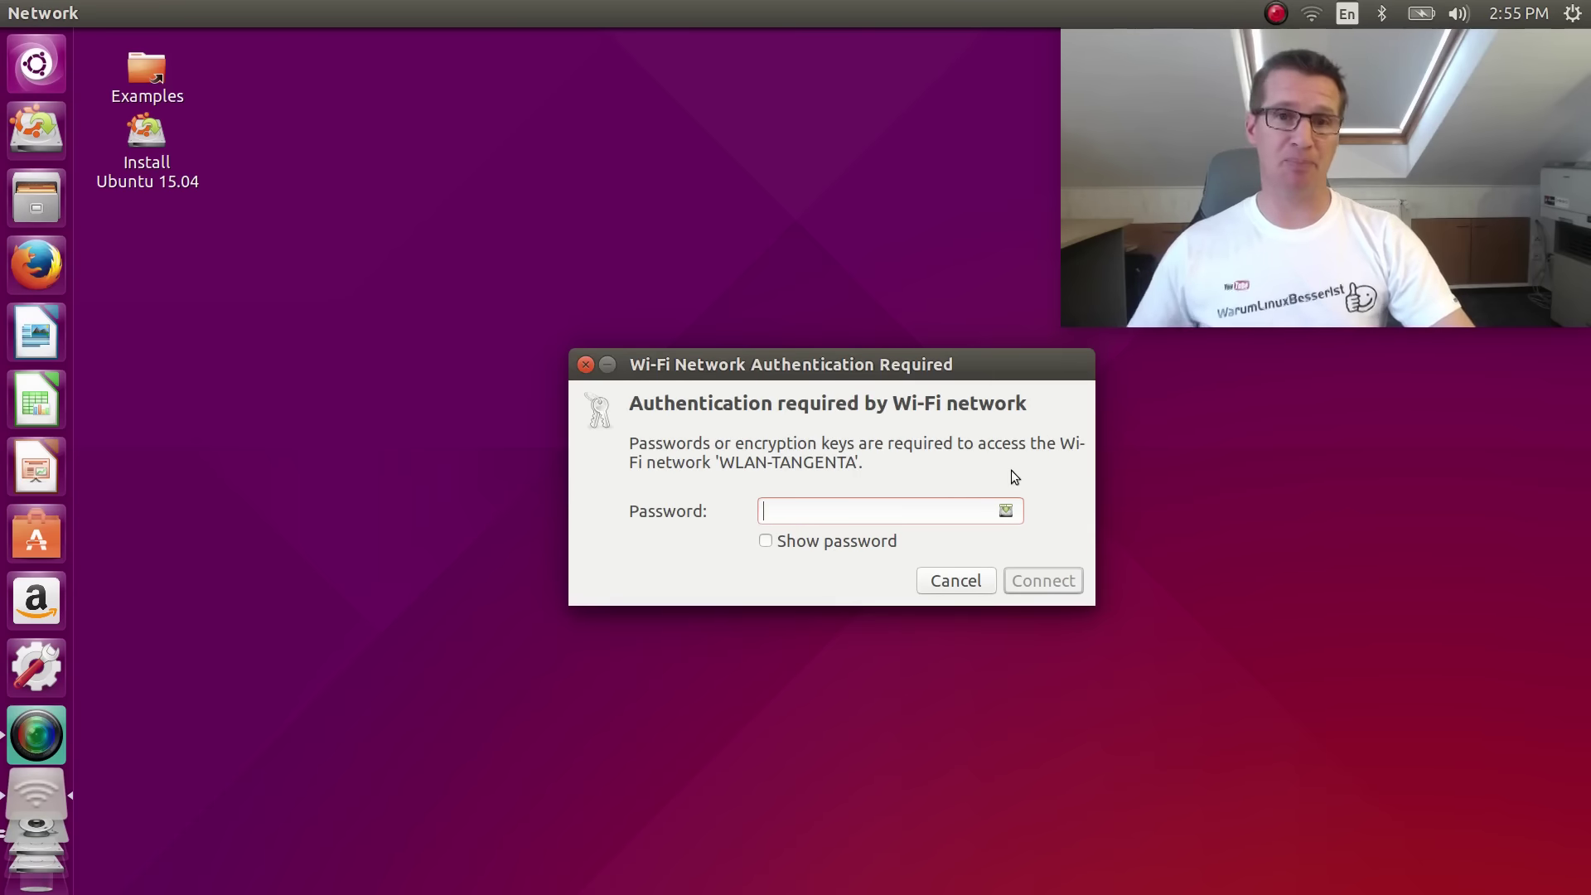
type("•")
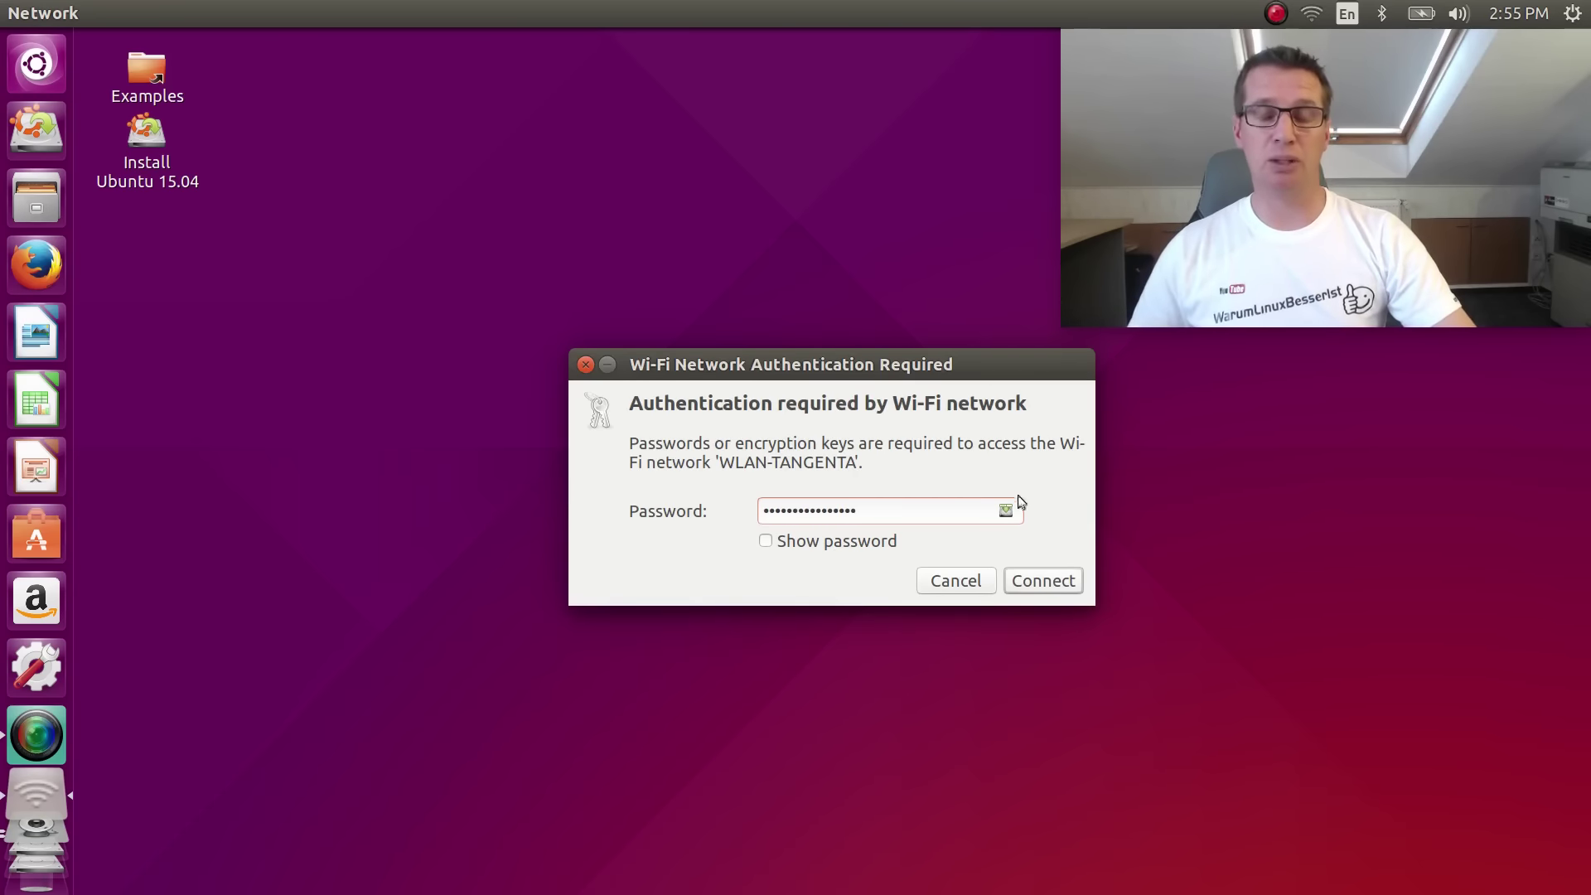
left_click(1045, 588)
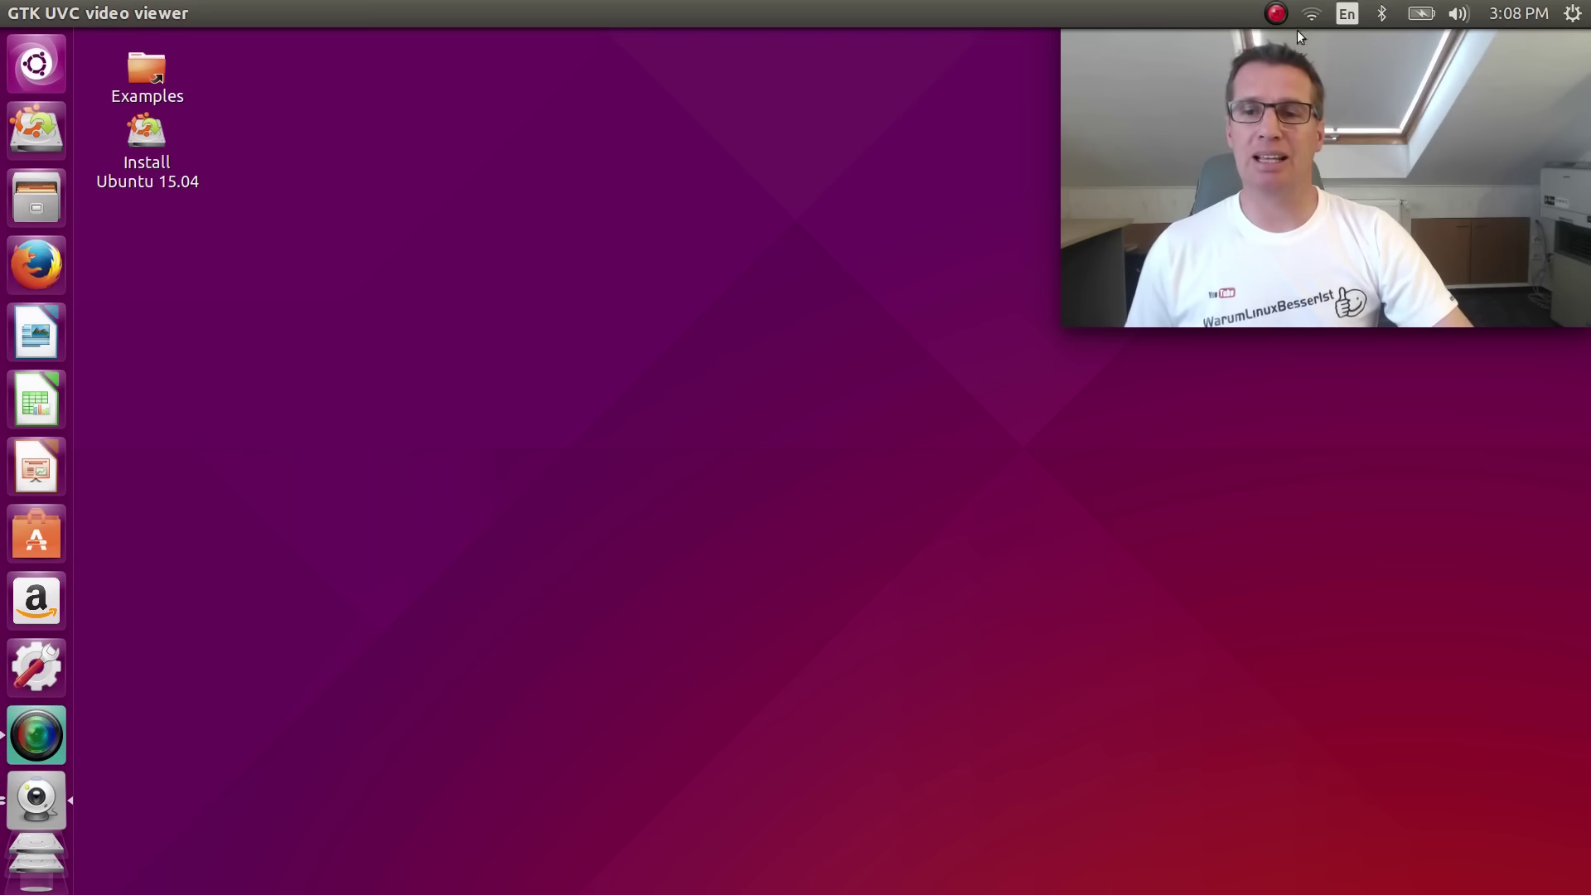
Step: Add the plain German keyboard layout as an input source in the text entry settings
left_click(1352, 15)
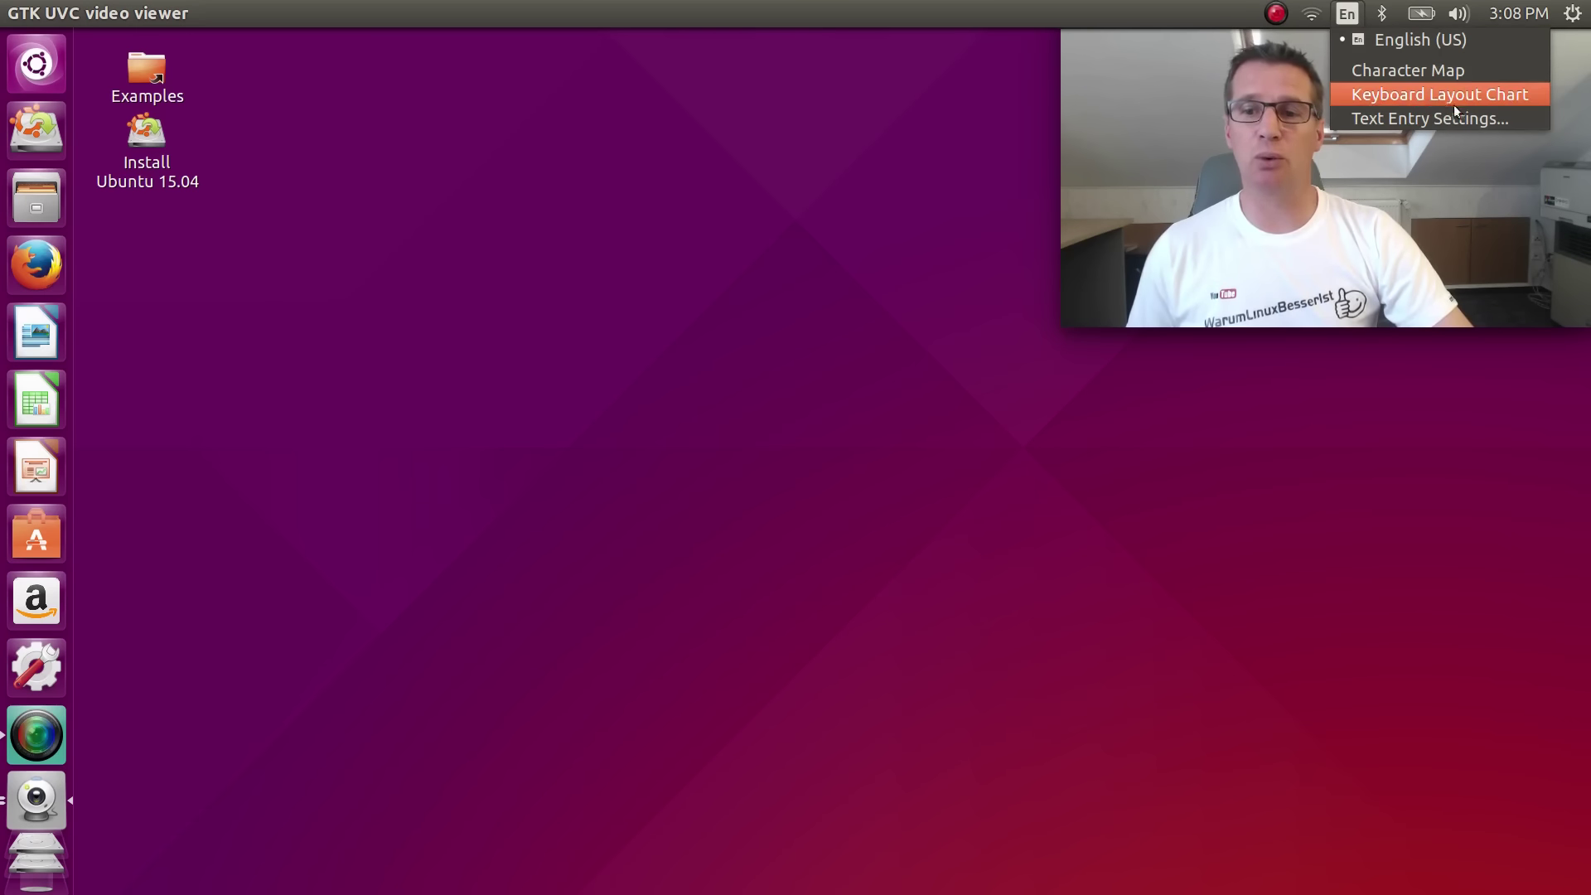
left_click(1518, 121)
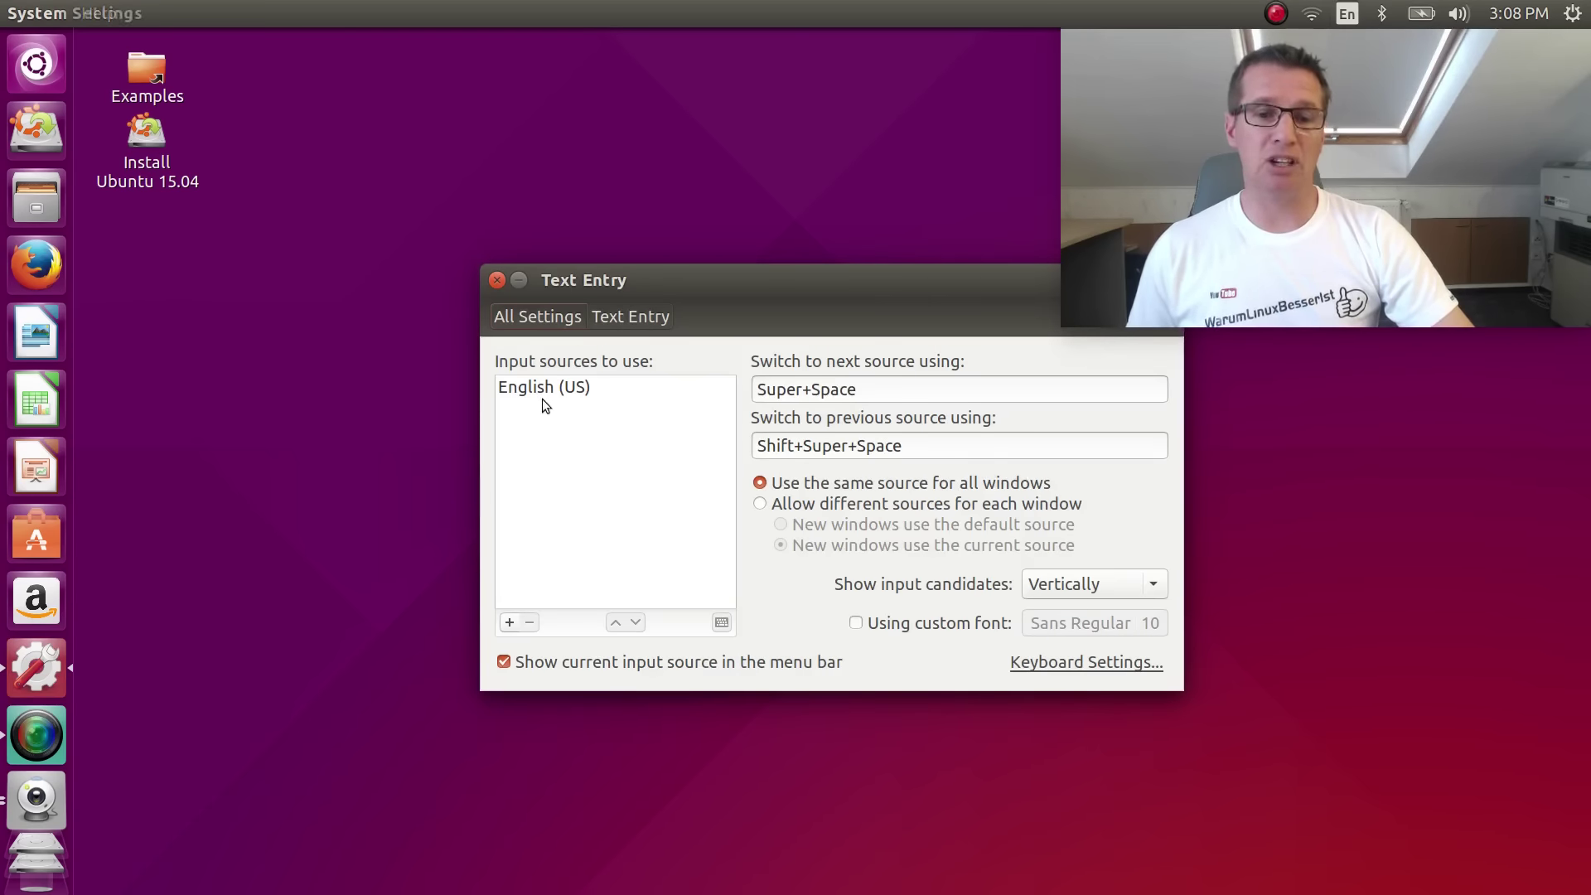
left_click(509, 623)
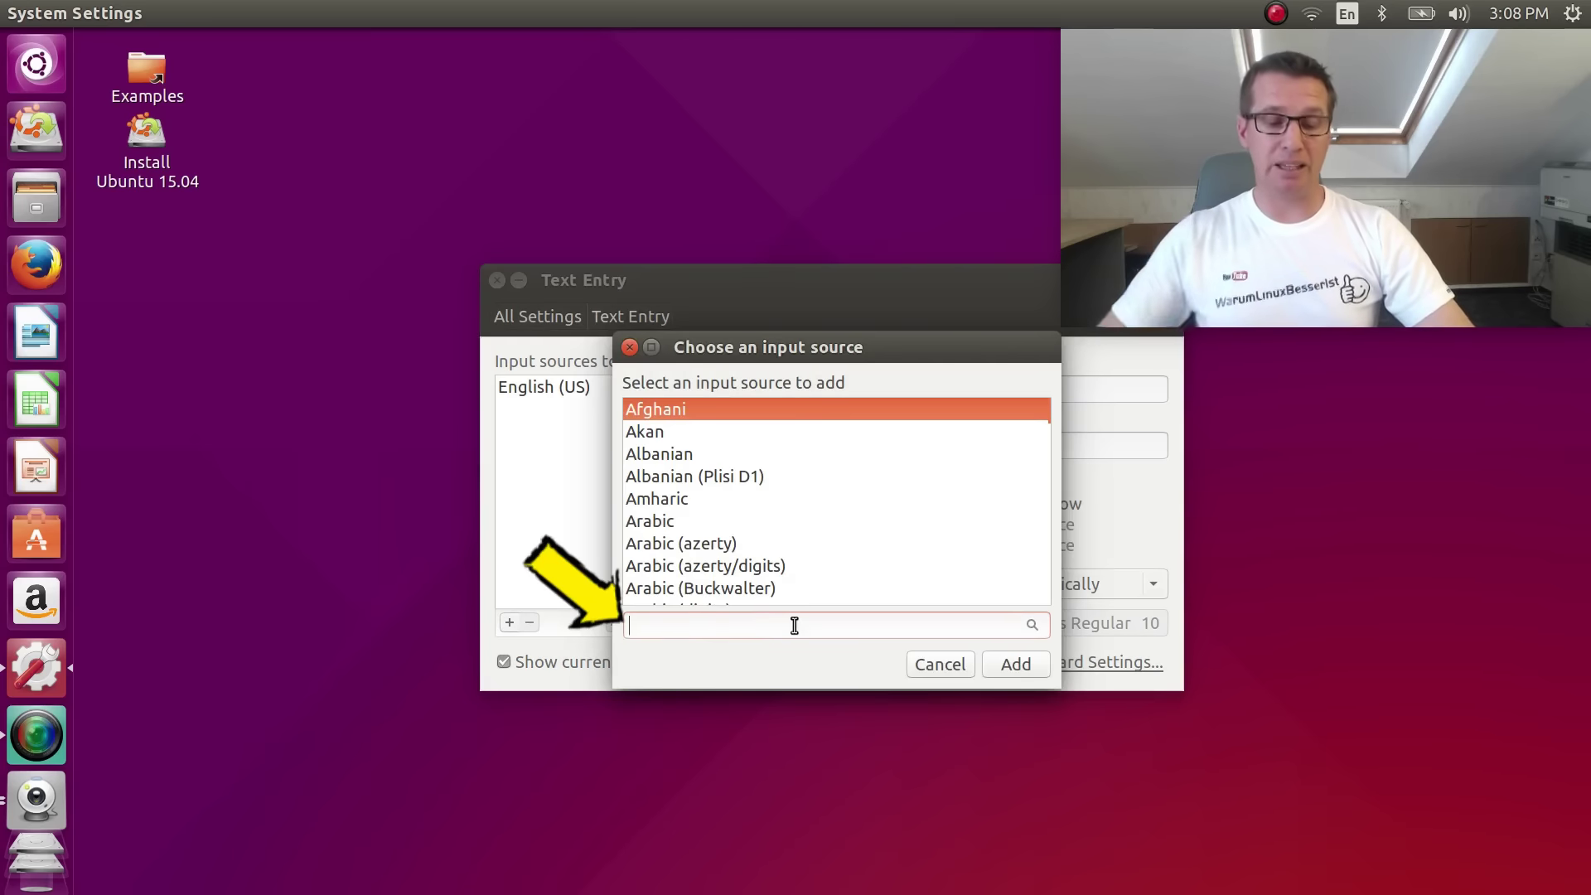
type("German")
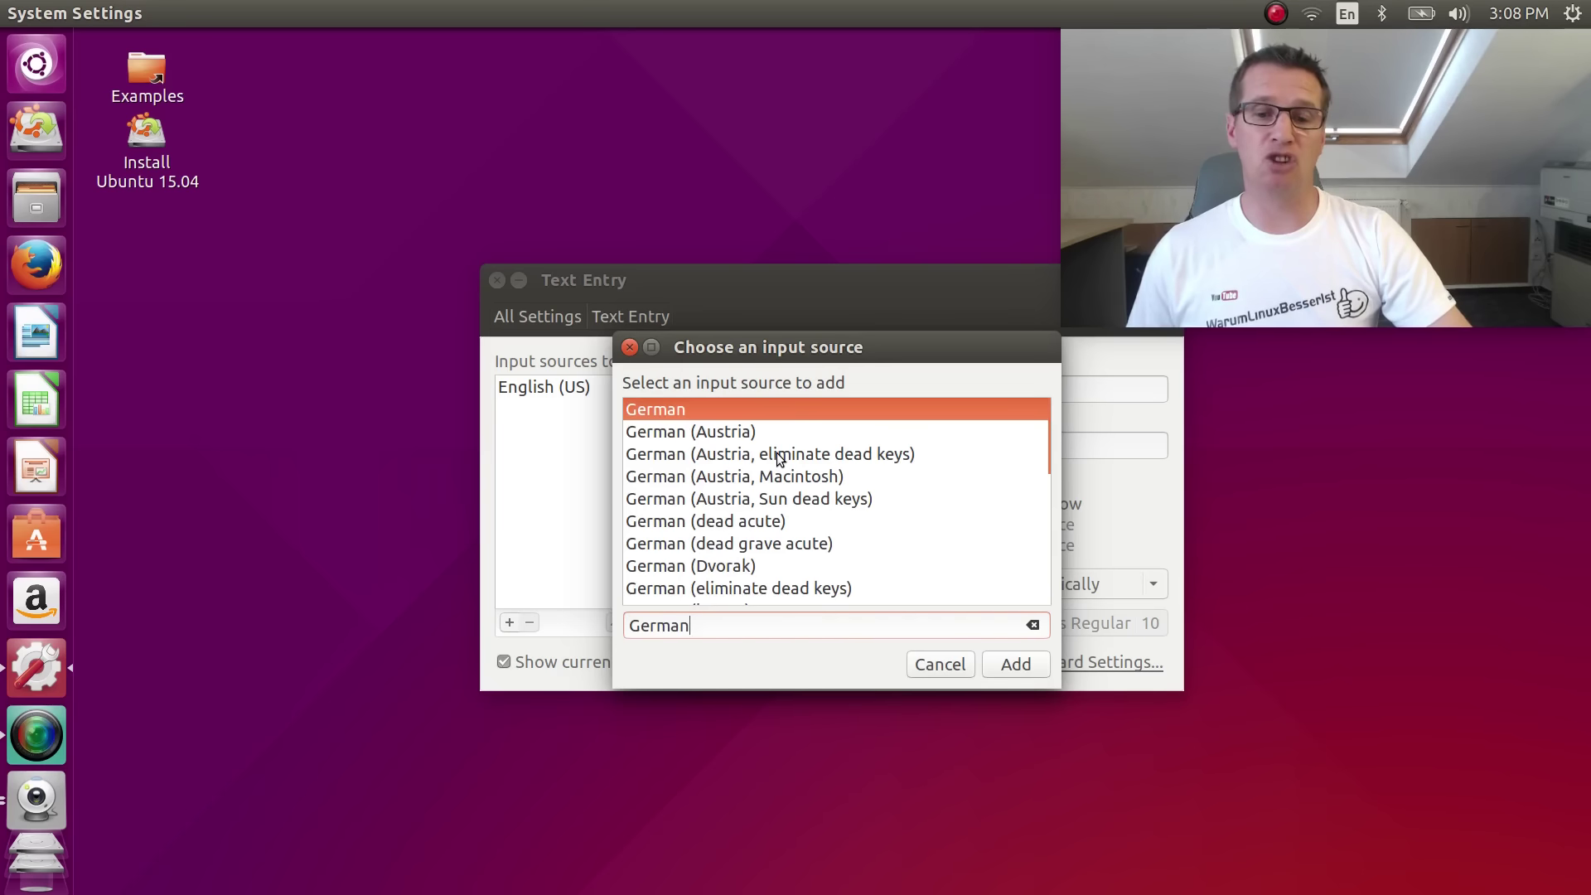
left_click(796, 568)
scroll(800, 569, "down", 3)
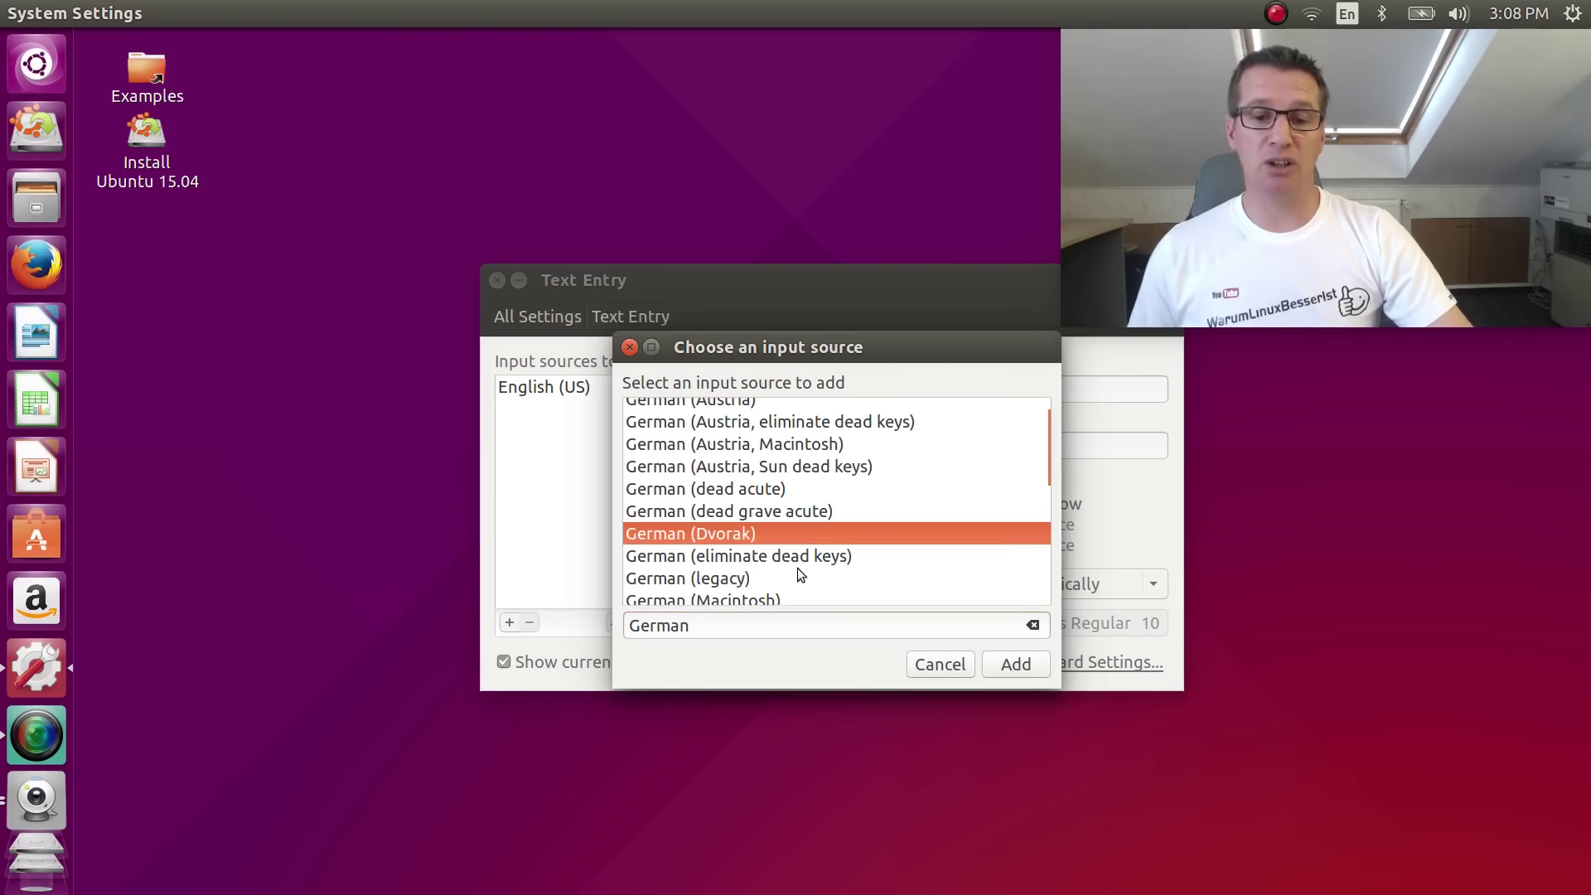
scroll(800, 569, "up", 2)
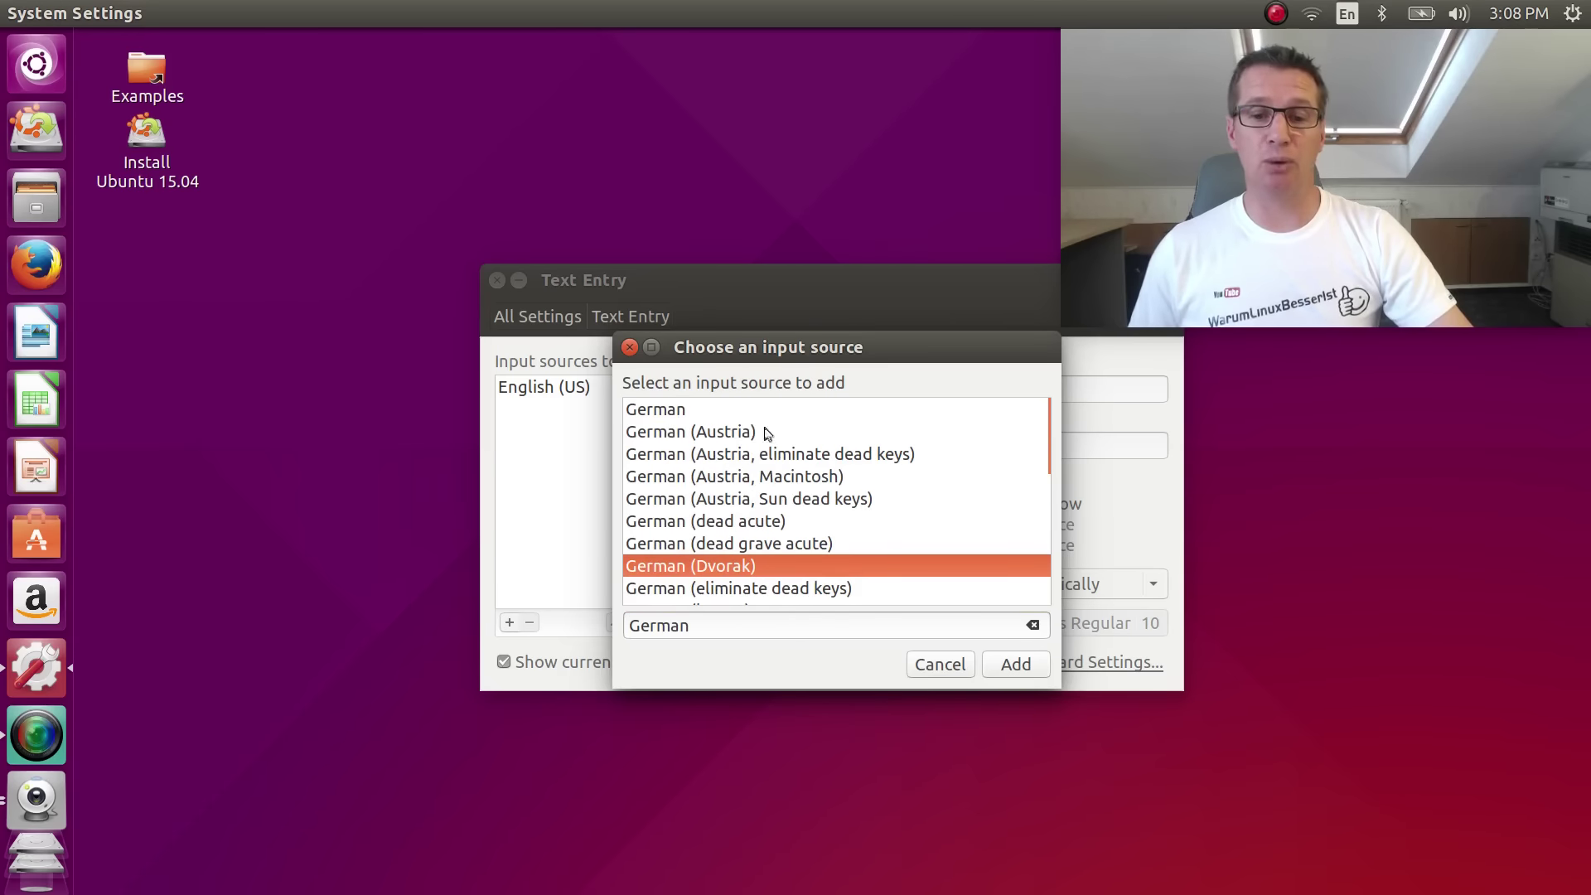
left_click(742, 409)
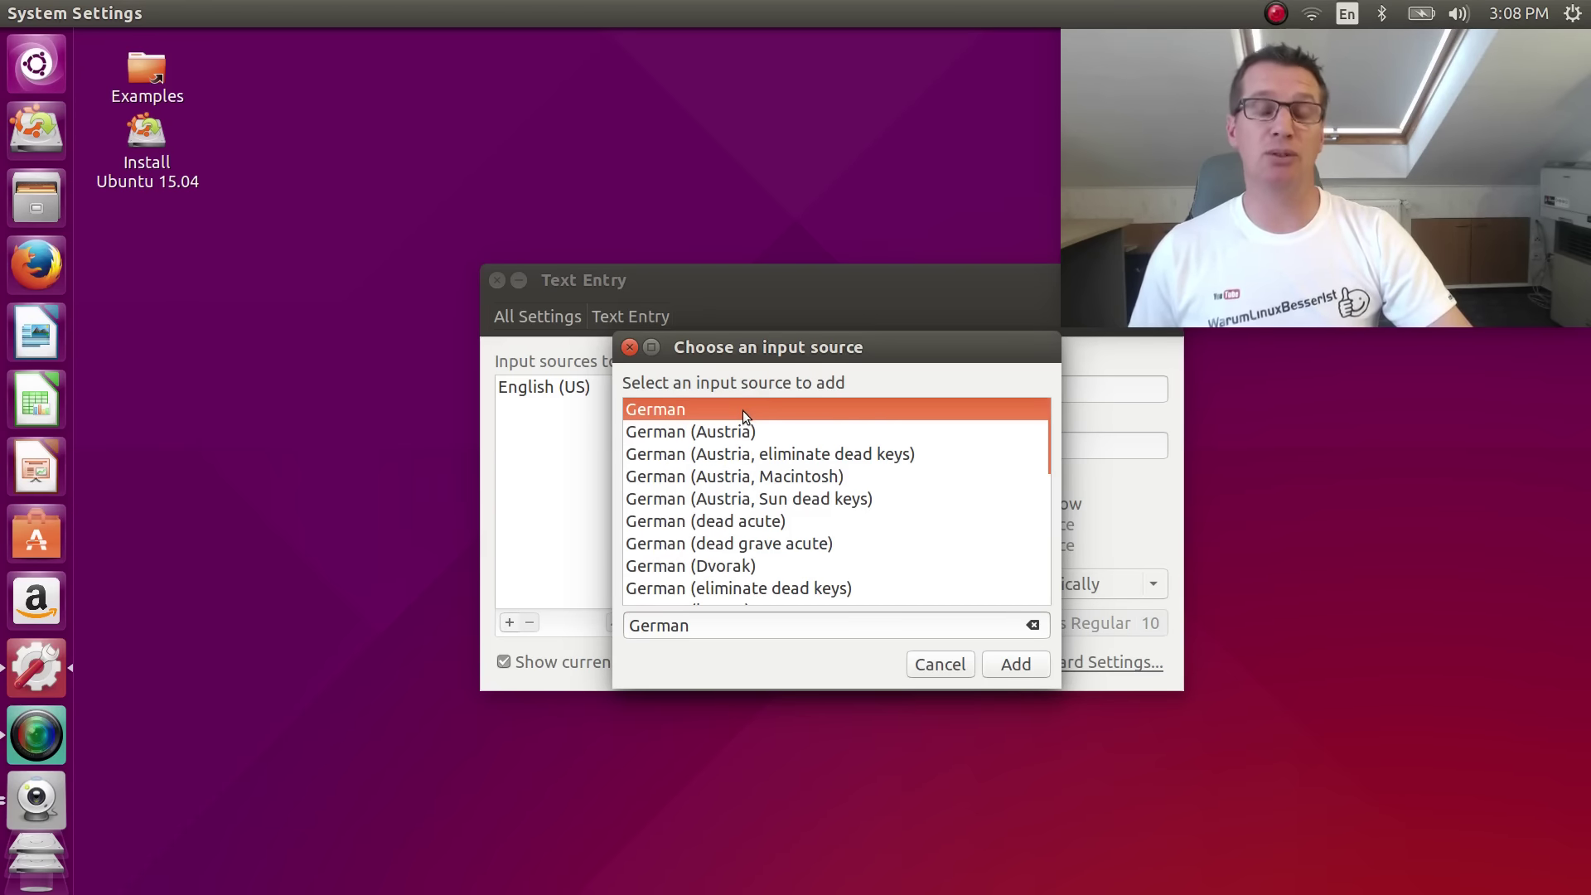
left_click(1010, 670)
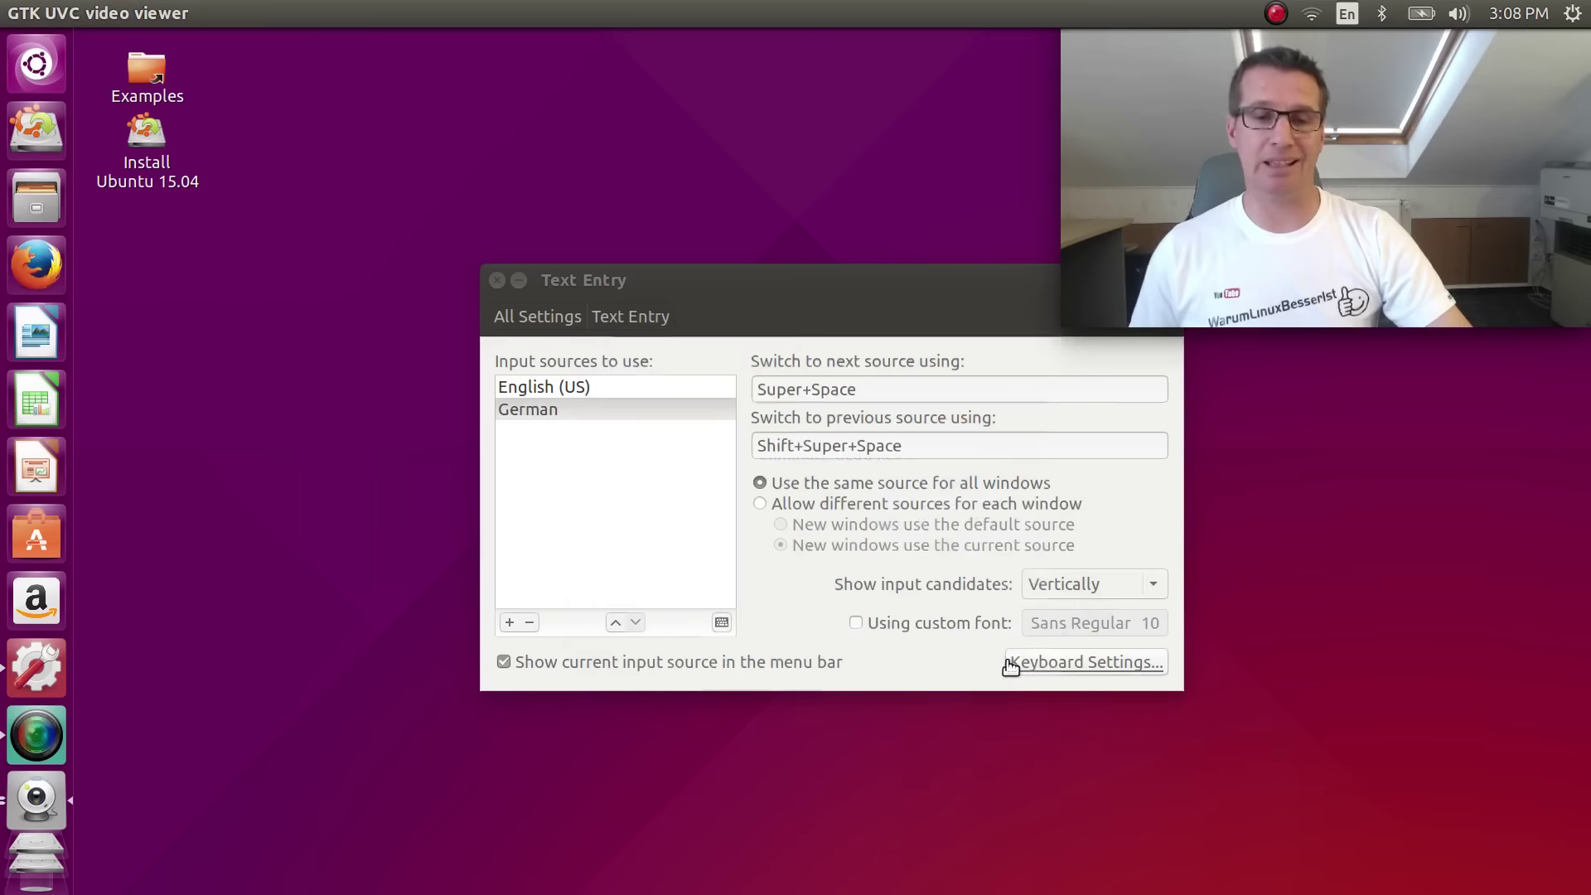
Step: Move German above English (US) in the input sources, close the settings and switch the active keyboard layout to German
left_click(560, 411)
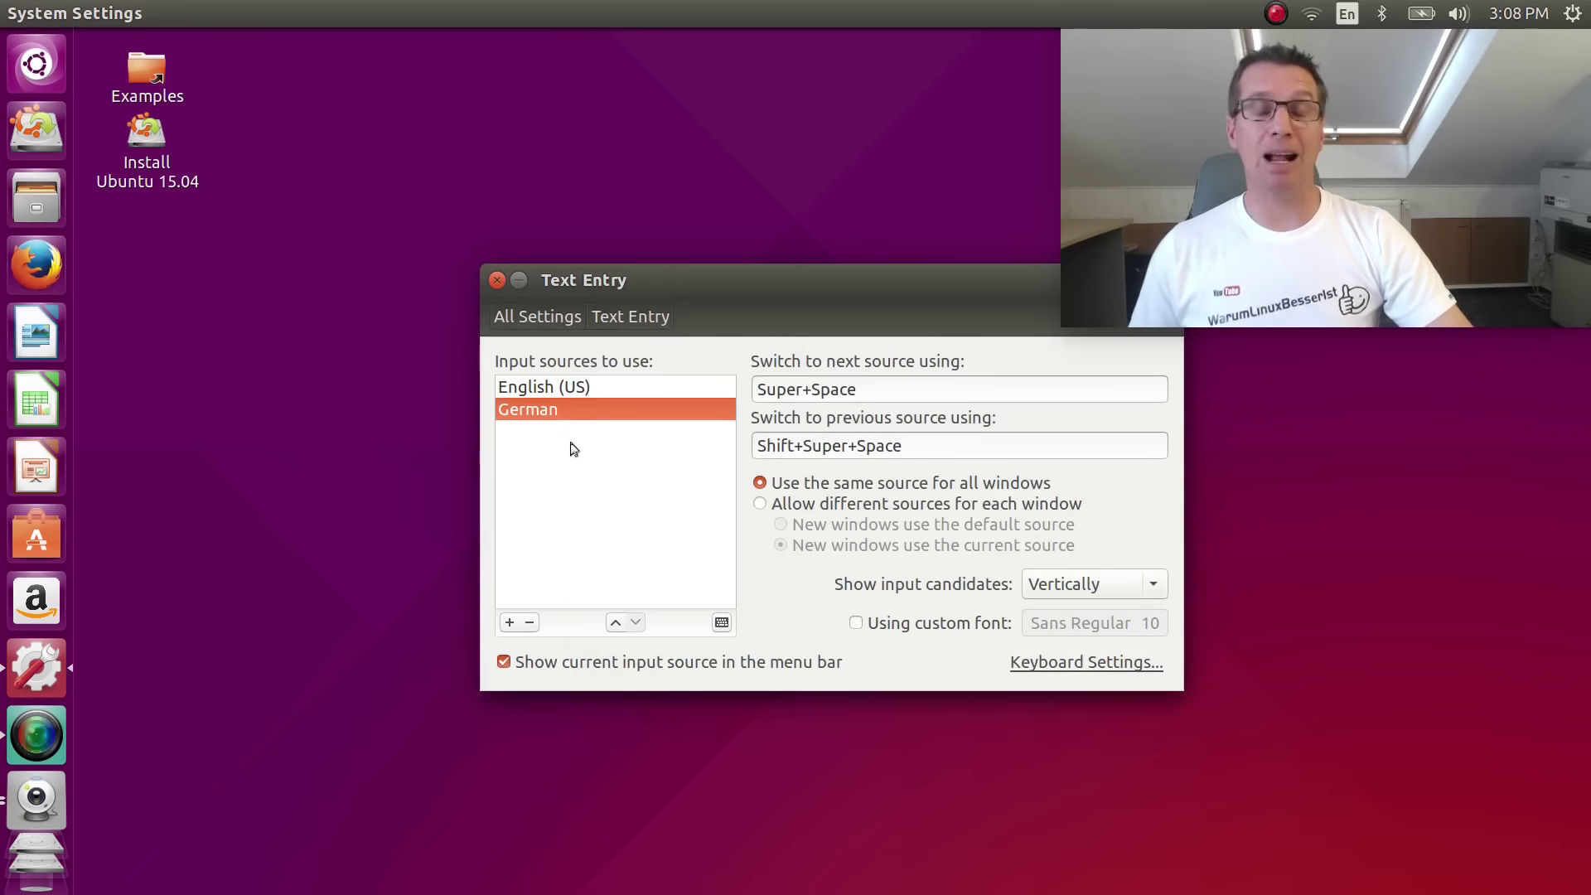
left_click(618, 625)
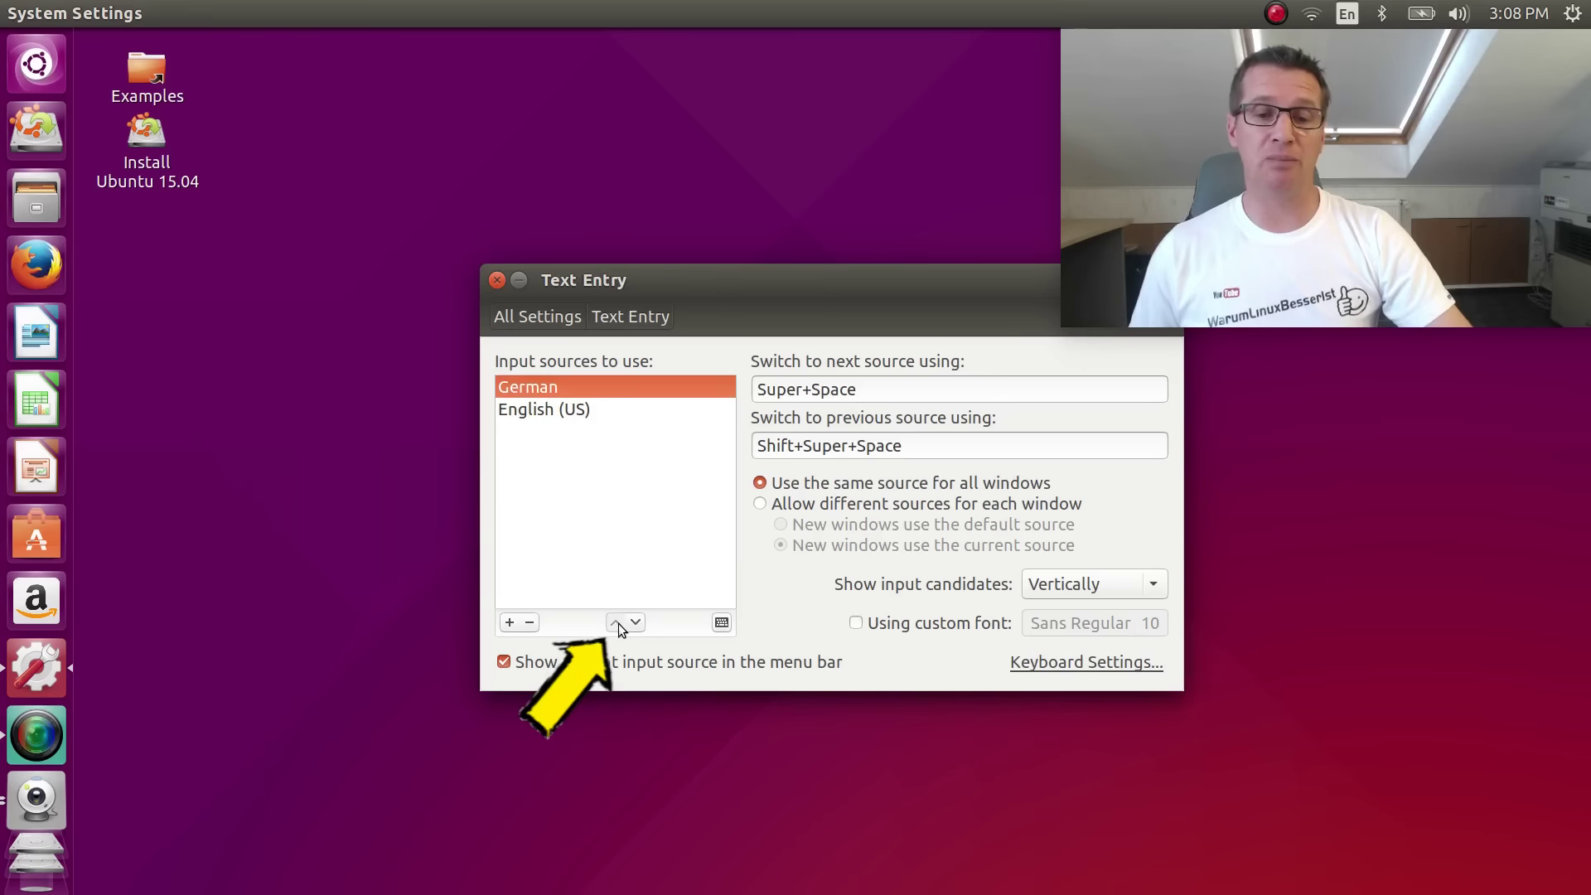
left_click(498, 280)
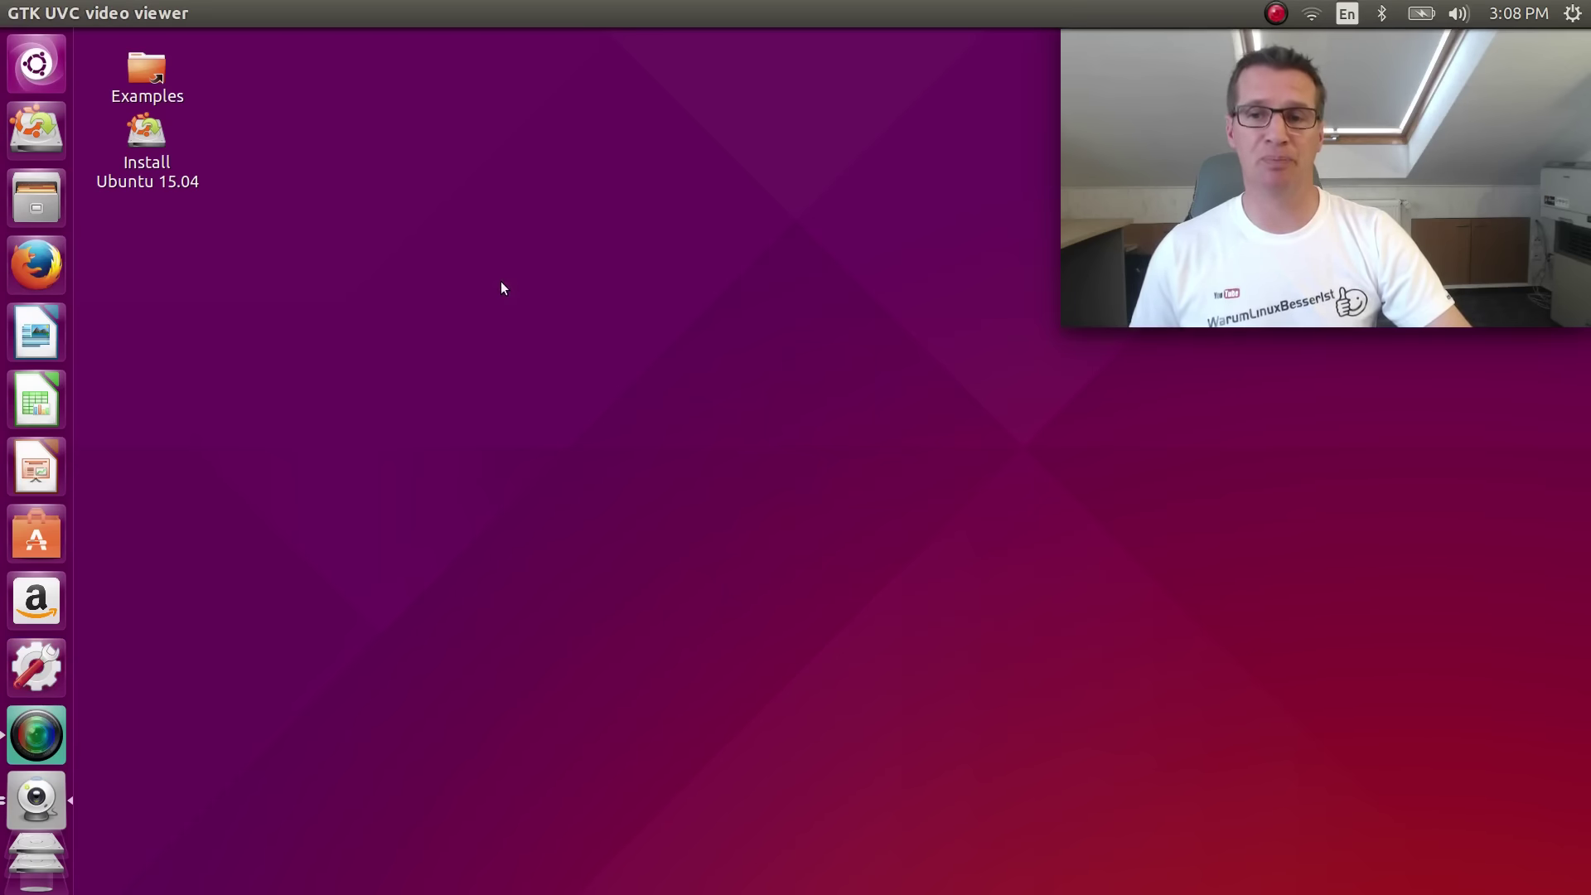
left_click(1353, 15)
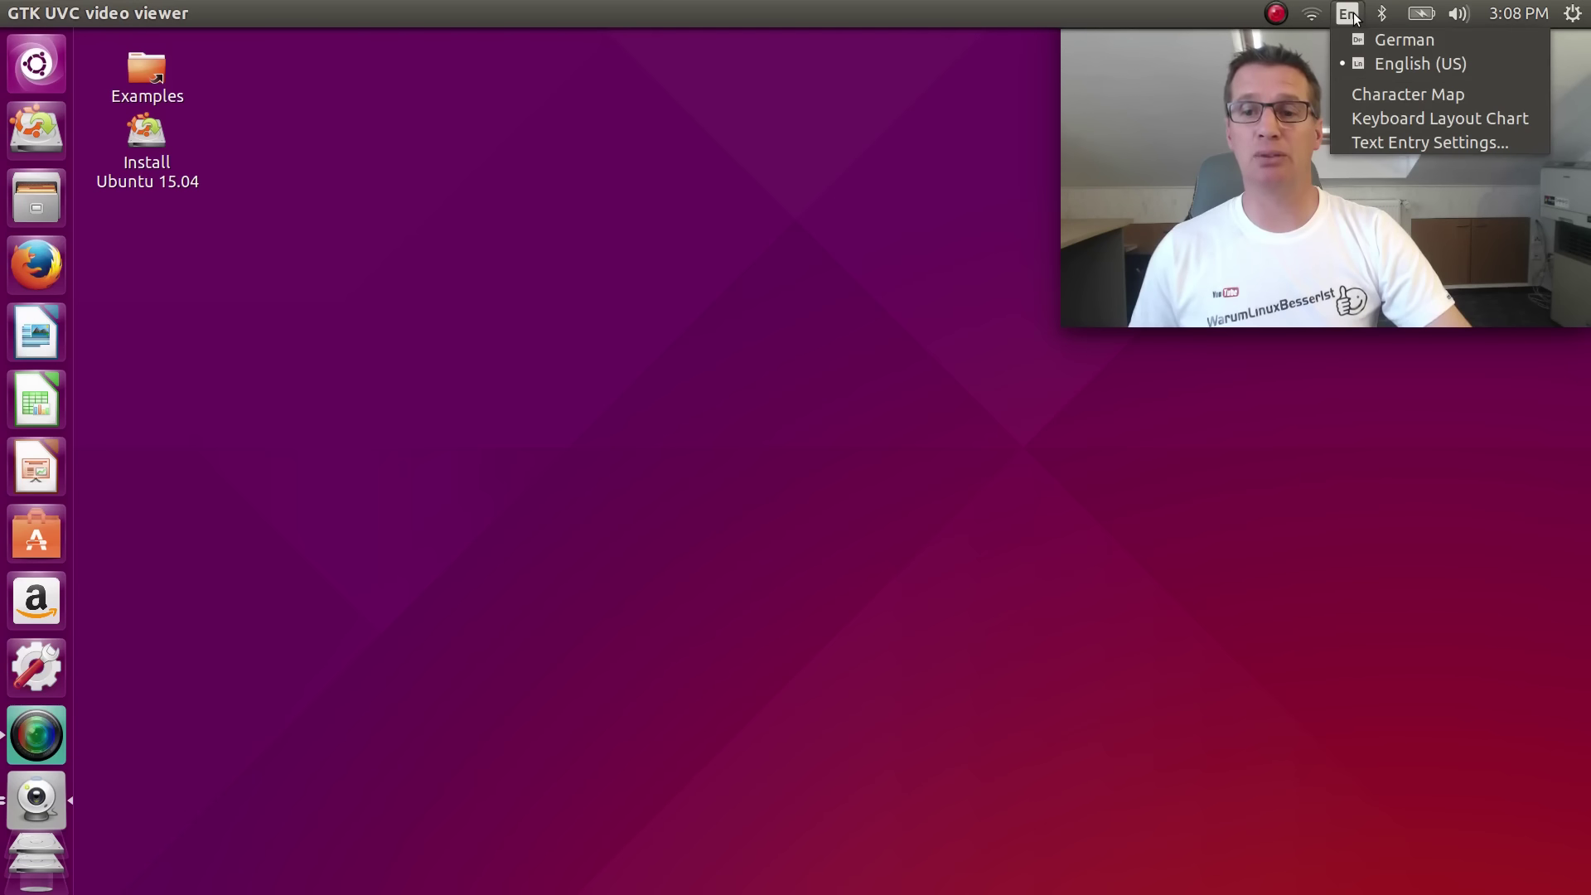
left_click(1398, 45)
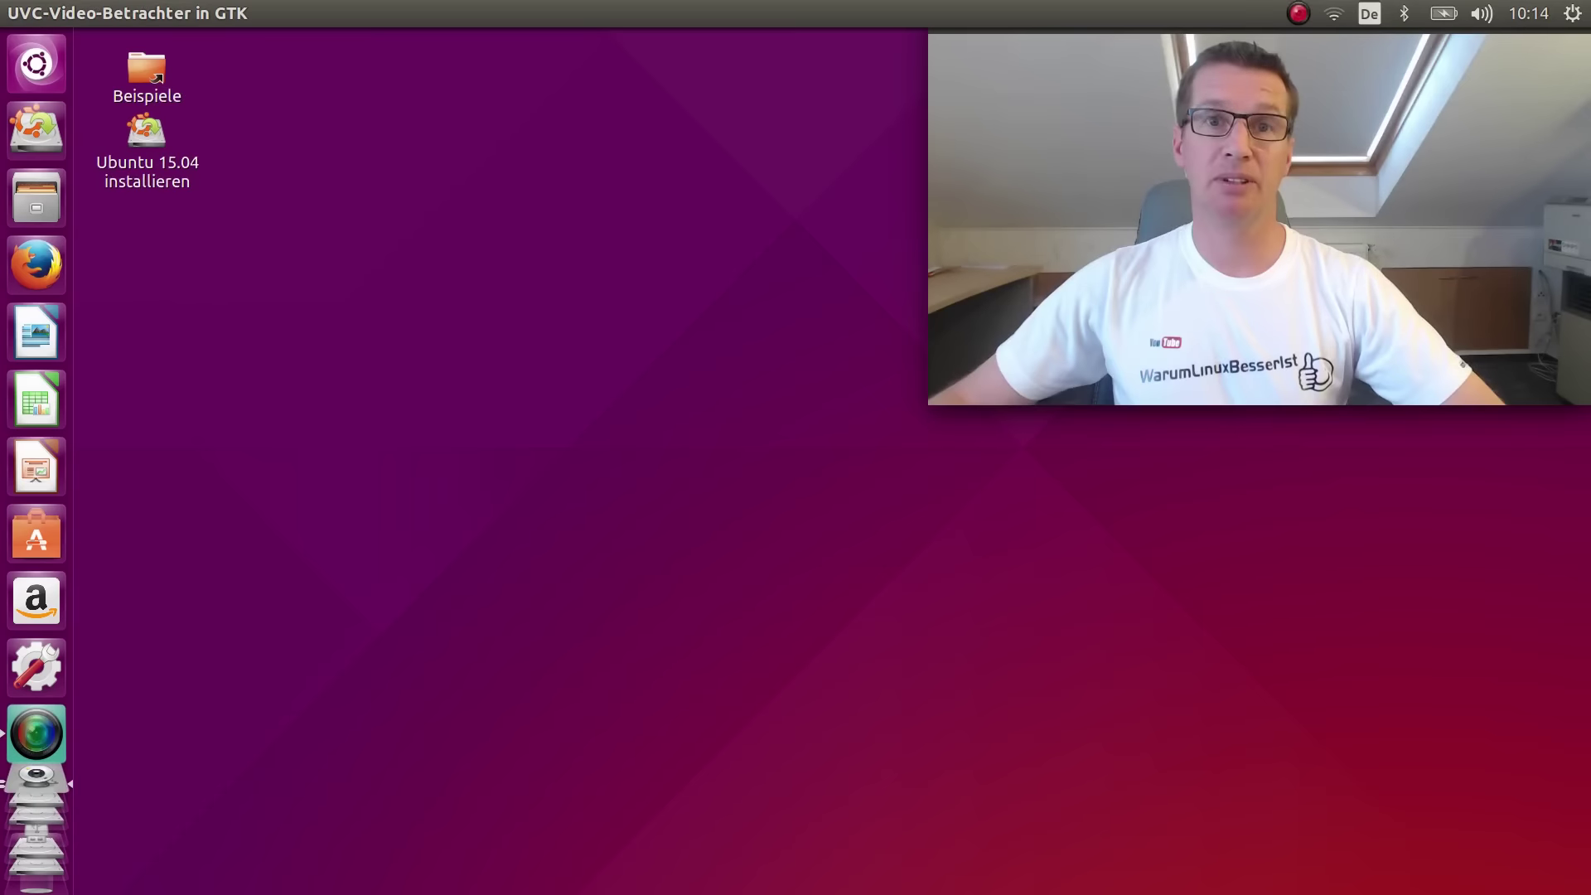
Step: Launch the Ubuntu 15.04 installer from the desktop, keep Deutsch as the installation language and continue to the preparation page
left_click(147, 145)
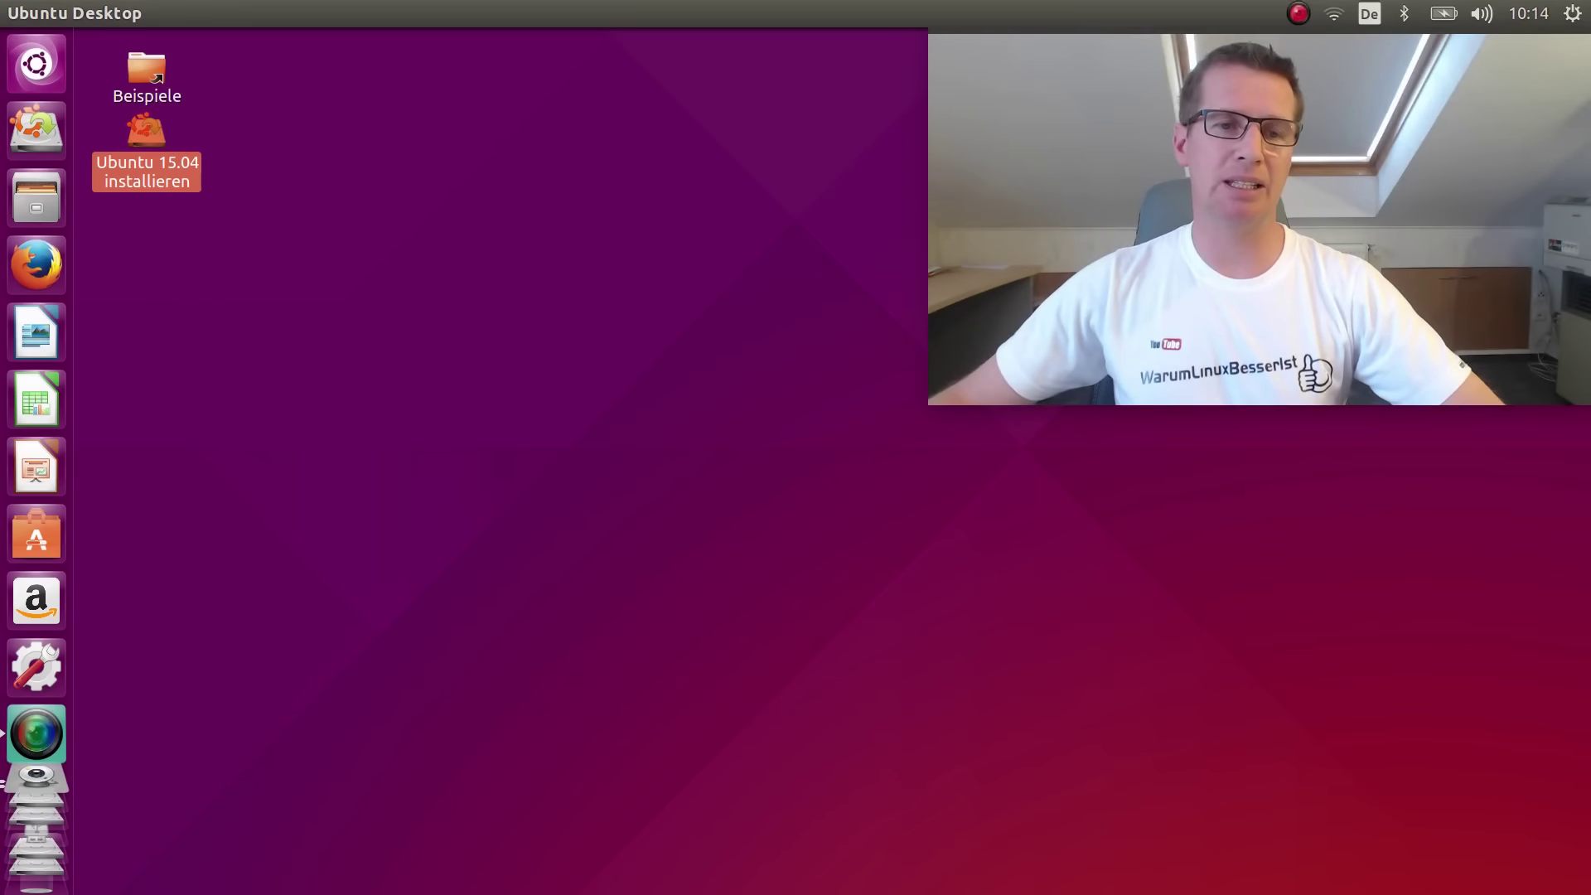
double_click(131, 136)
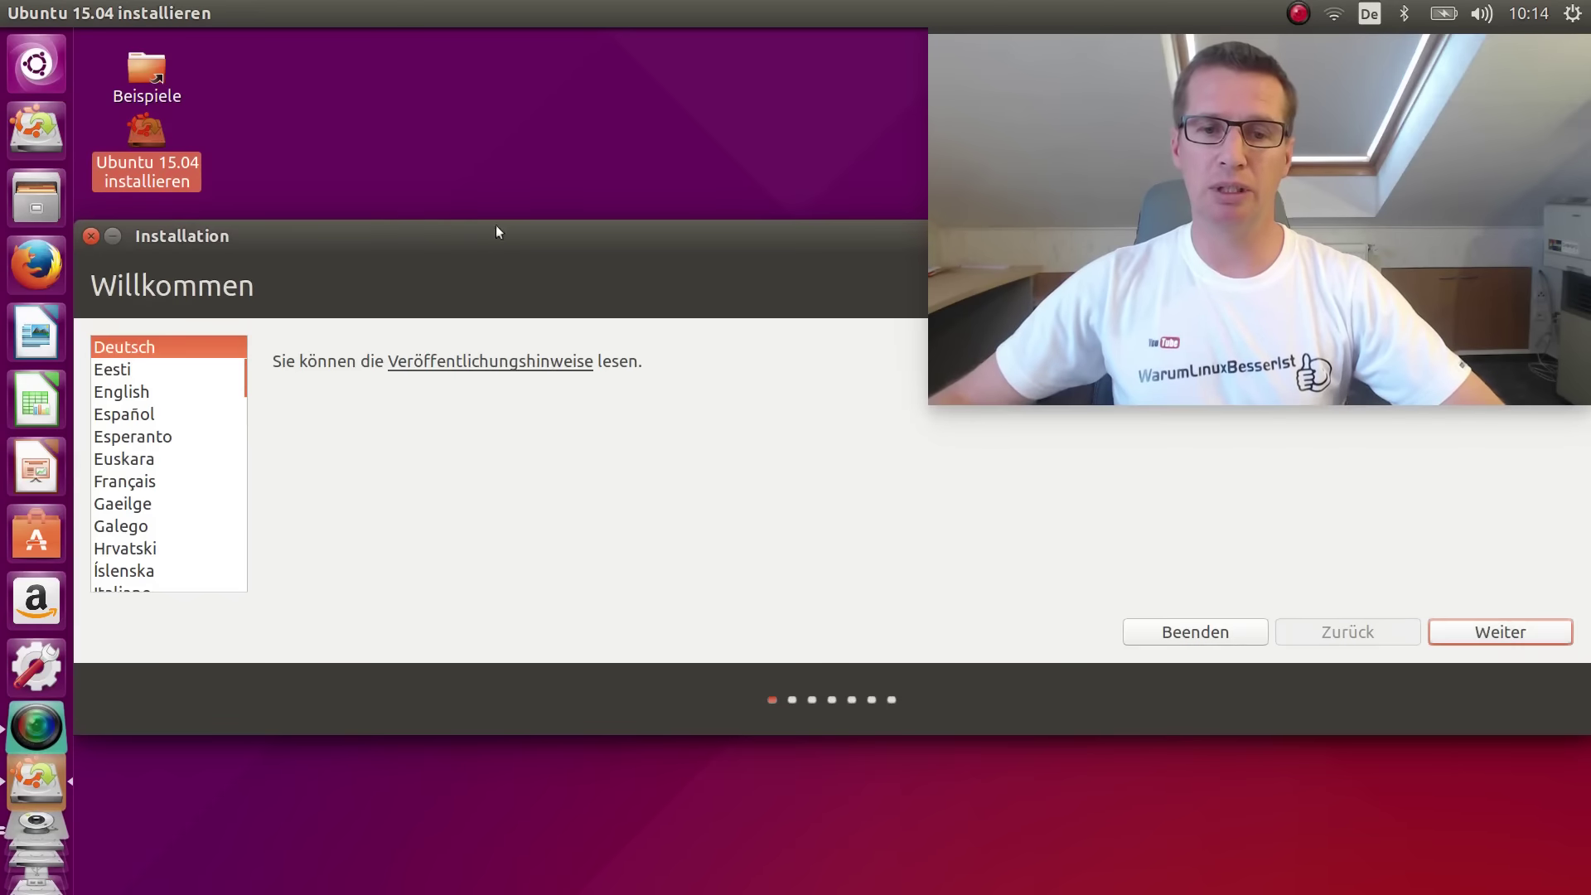
left_click_drag(495, 226, 477, 386)
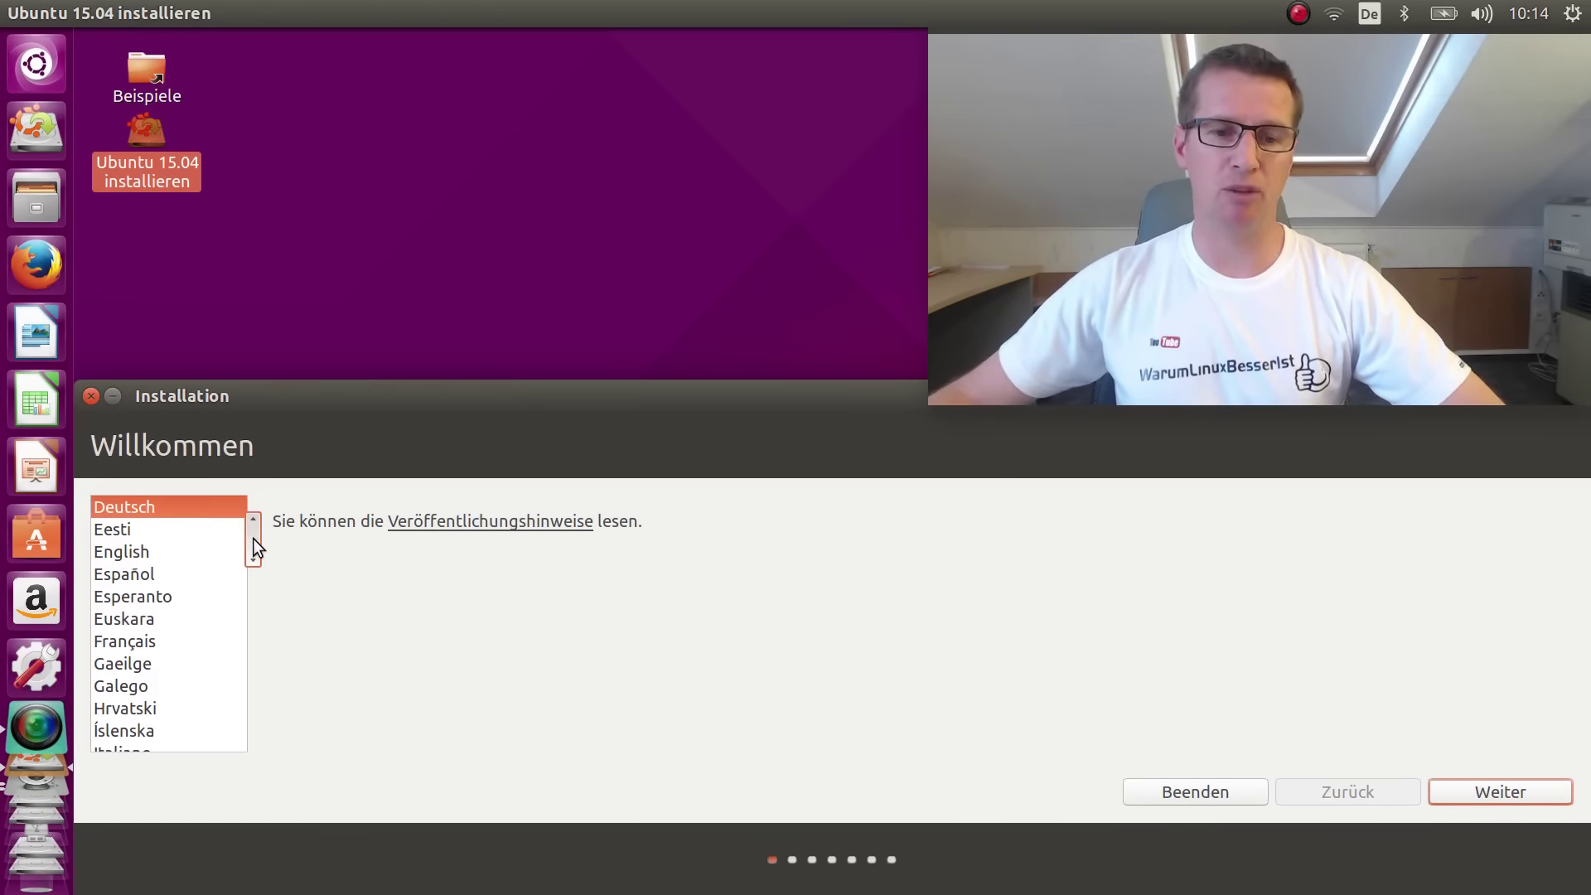
left_click_drag(252, 538, 250, 532)
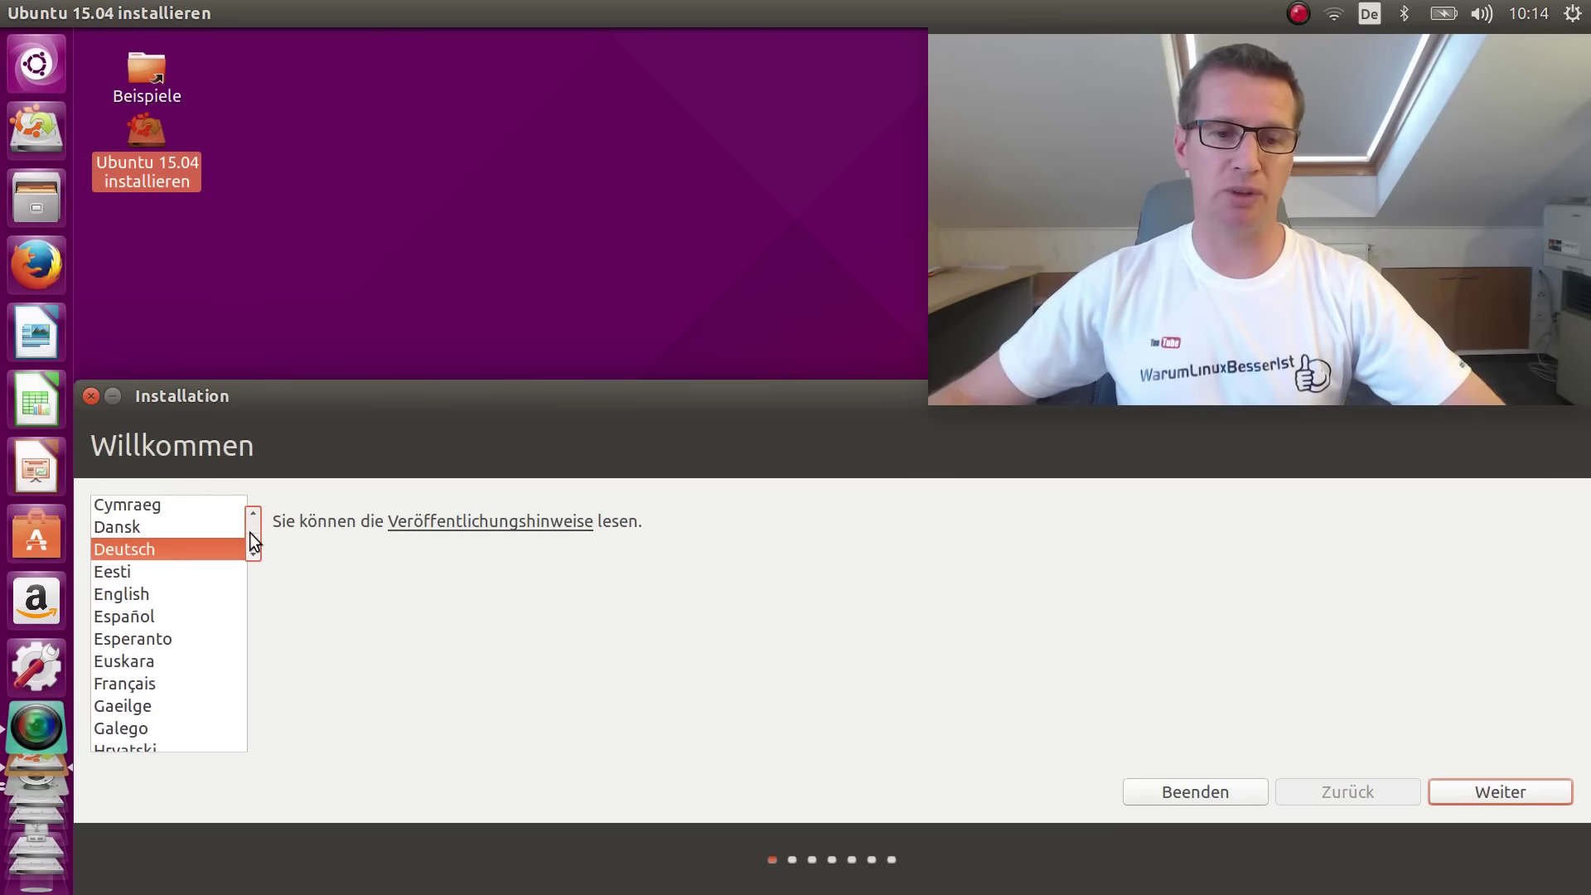
left_click(1494, 788)
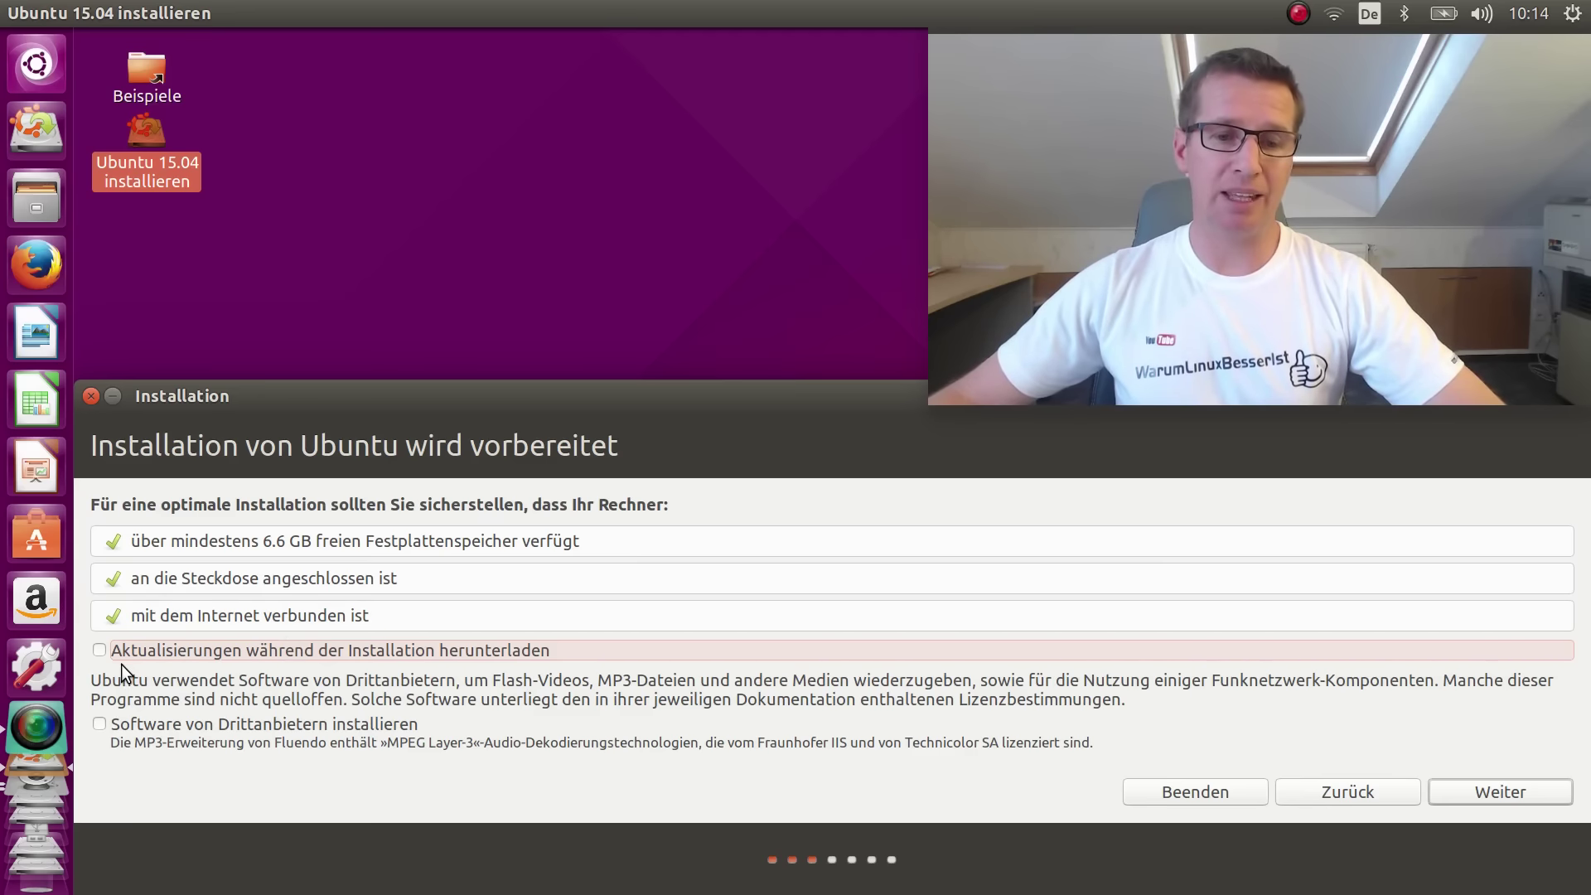
Step: Enable downloading updates during installation and installing third-party software, and continue to the installation type
left_click(99, 650)
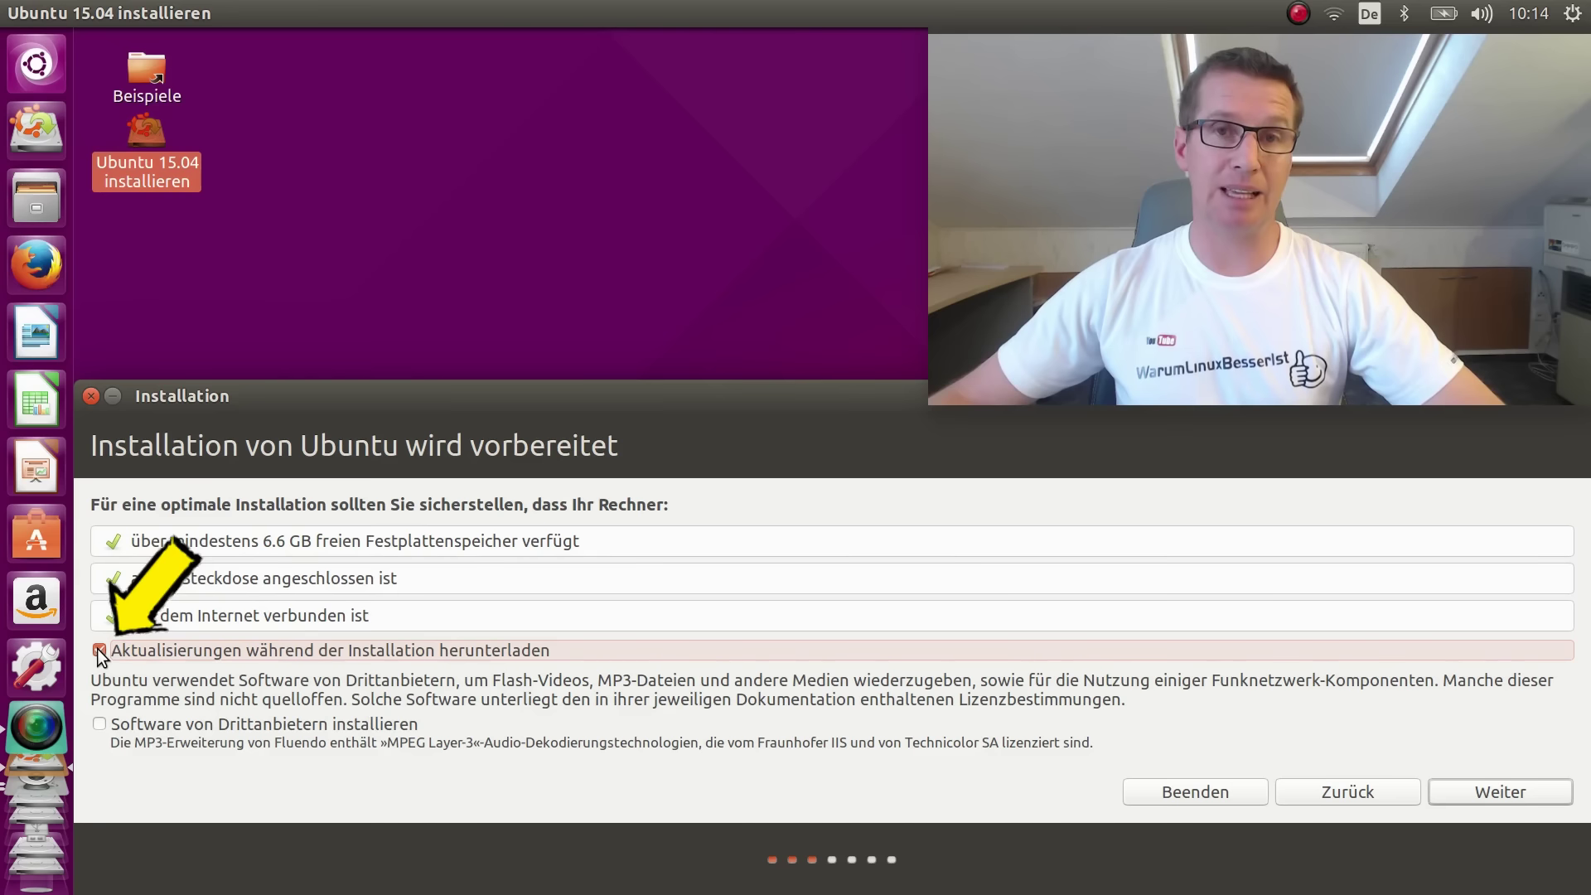
left_click(99, 726)
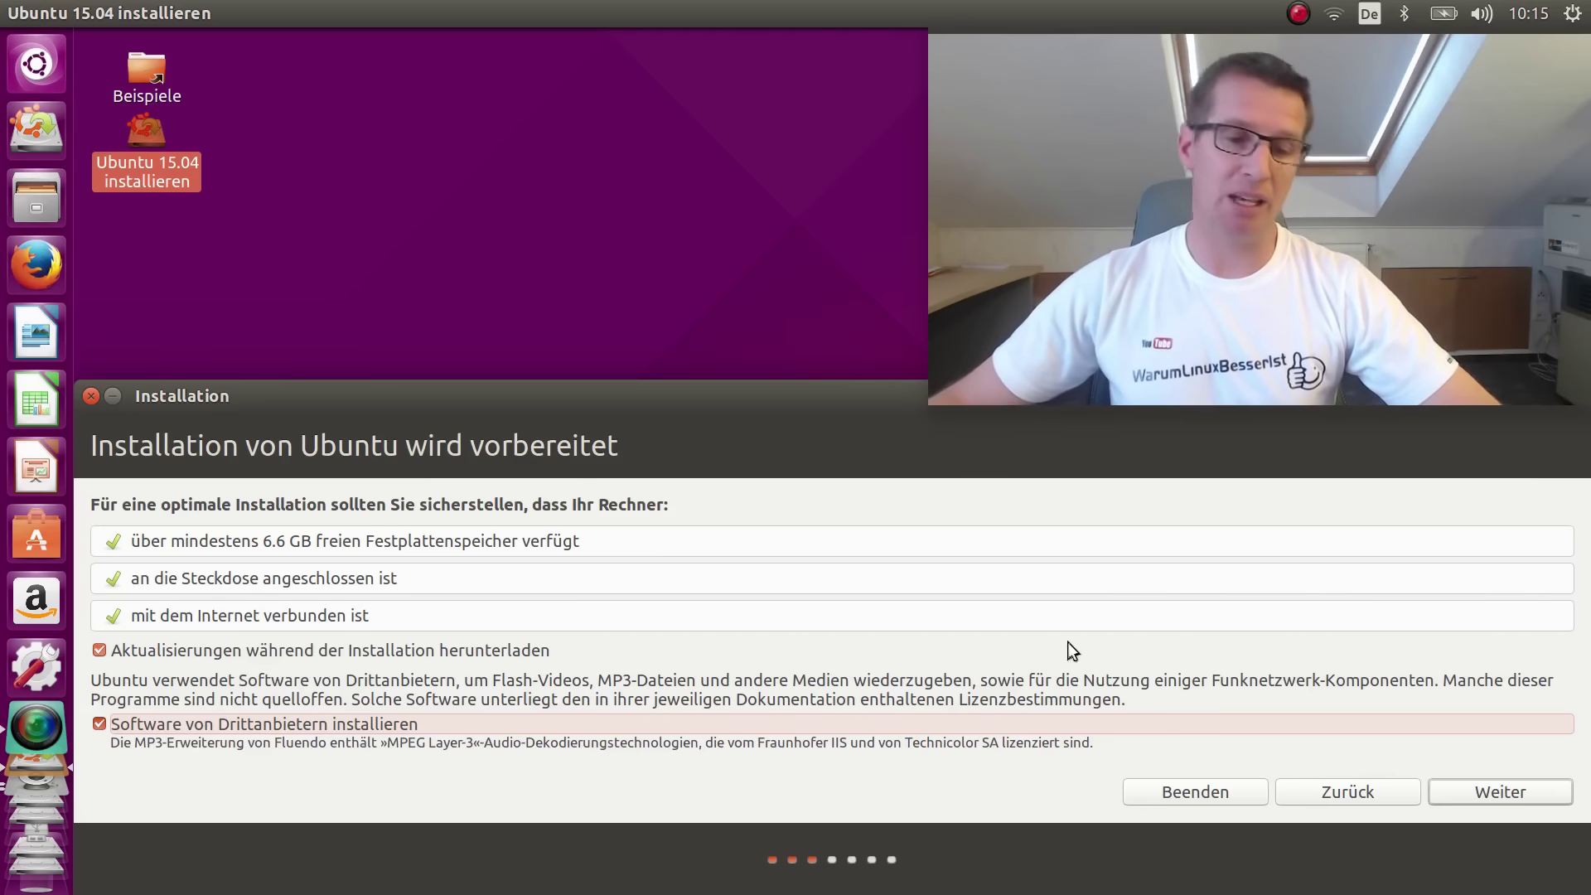
left_click(1457, 786)
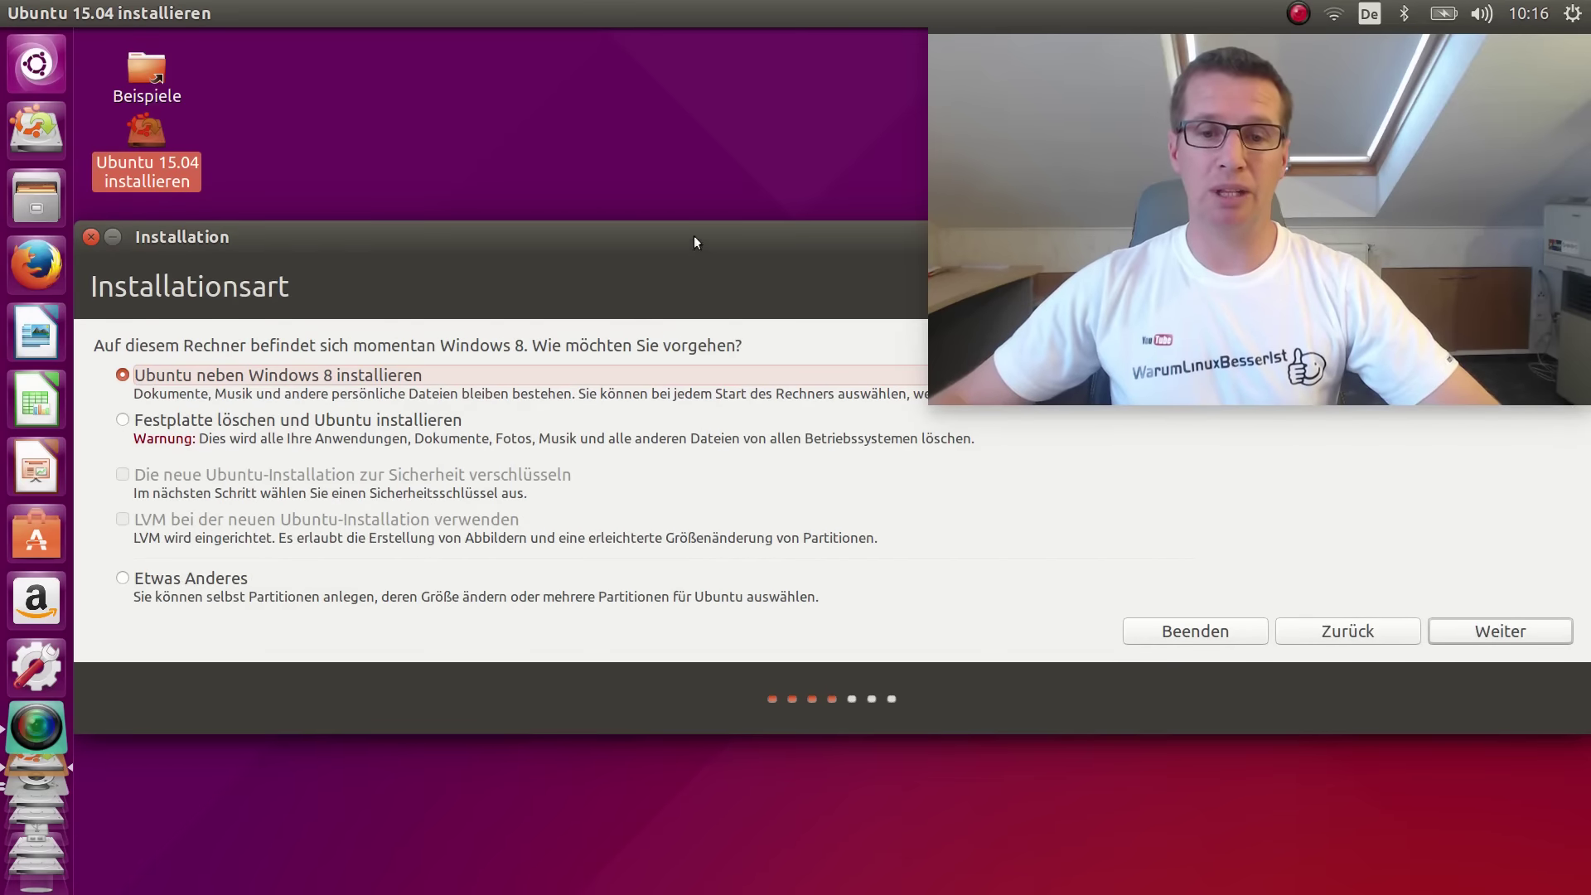
Step: Choose "Etwas Anderes" as the installation type and continue to the manual partitioning page
left_click_drag(694, 241, 692, 402)
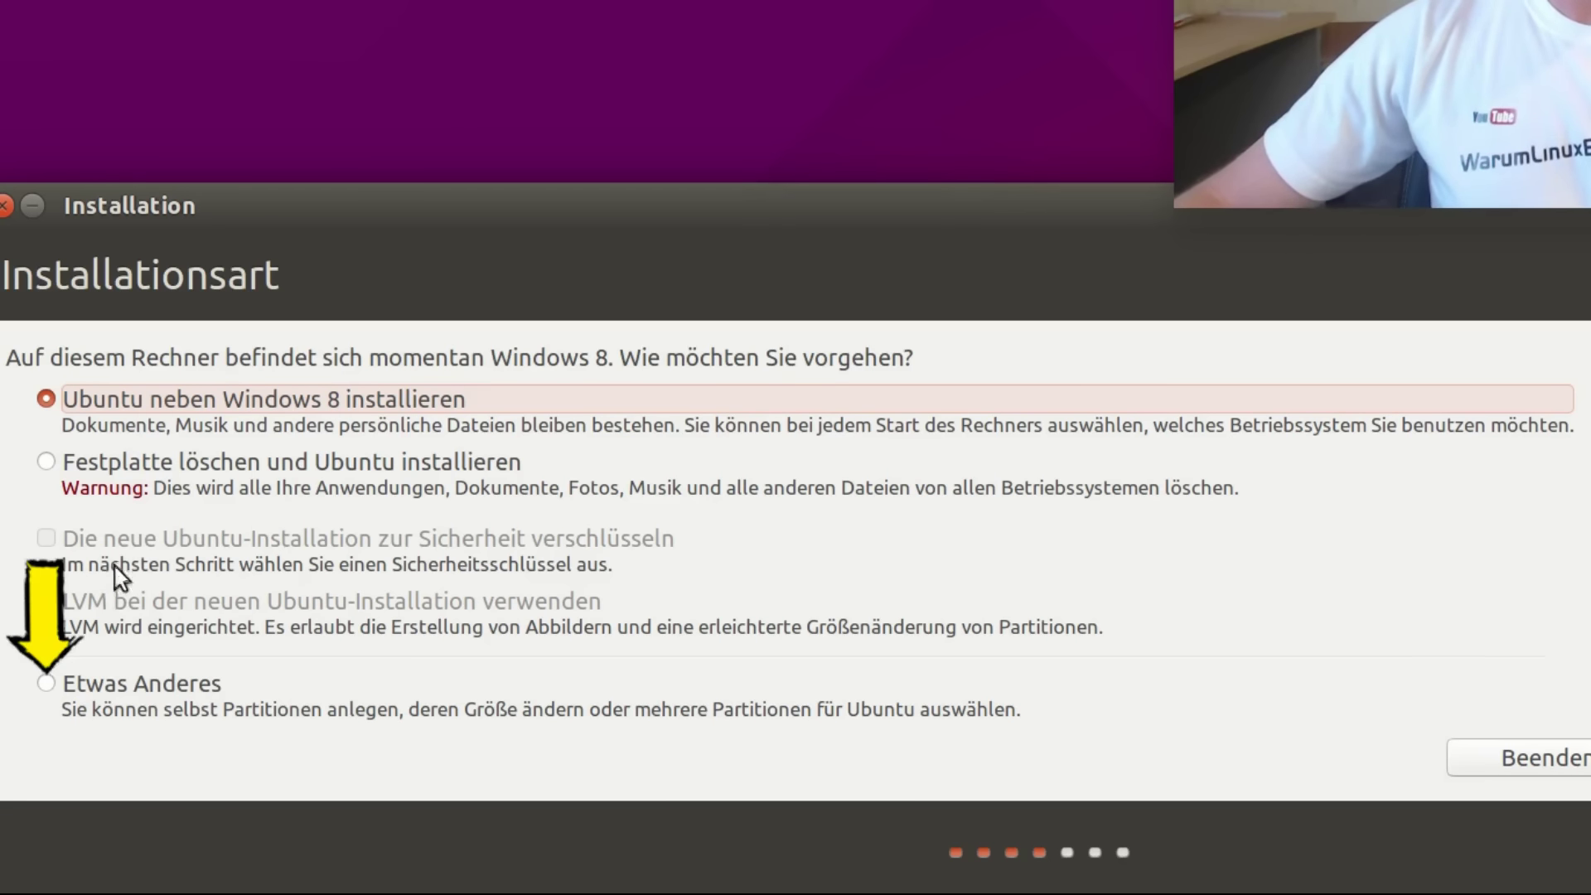
left_click(65, 690)
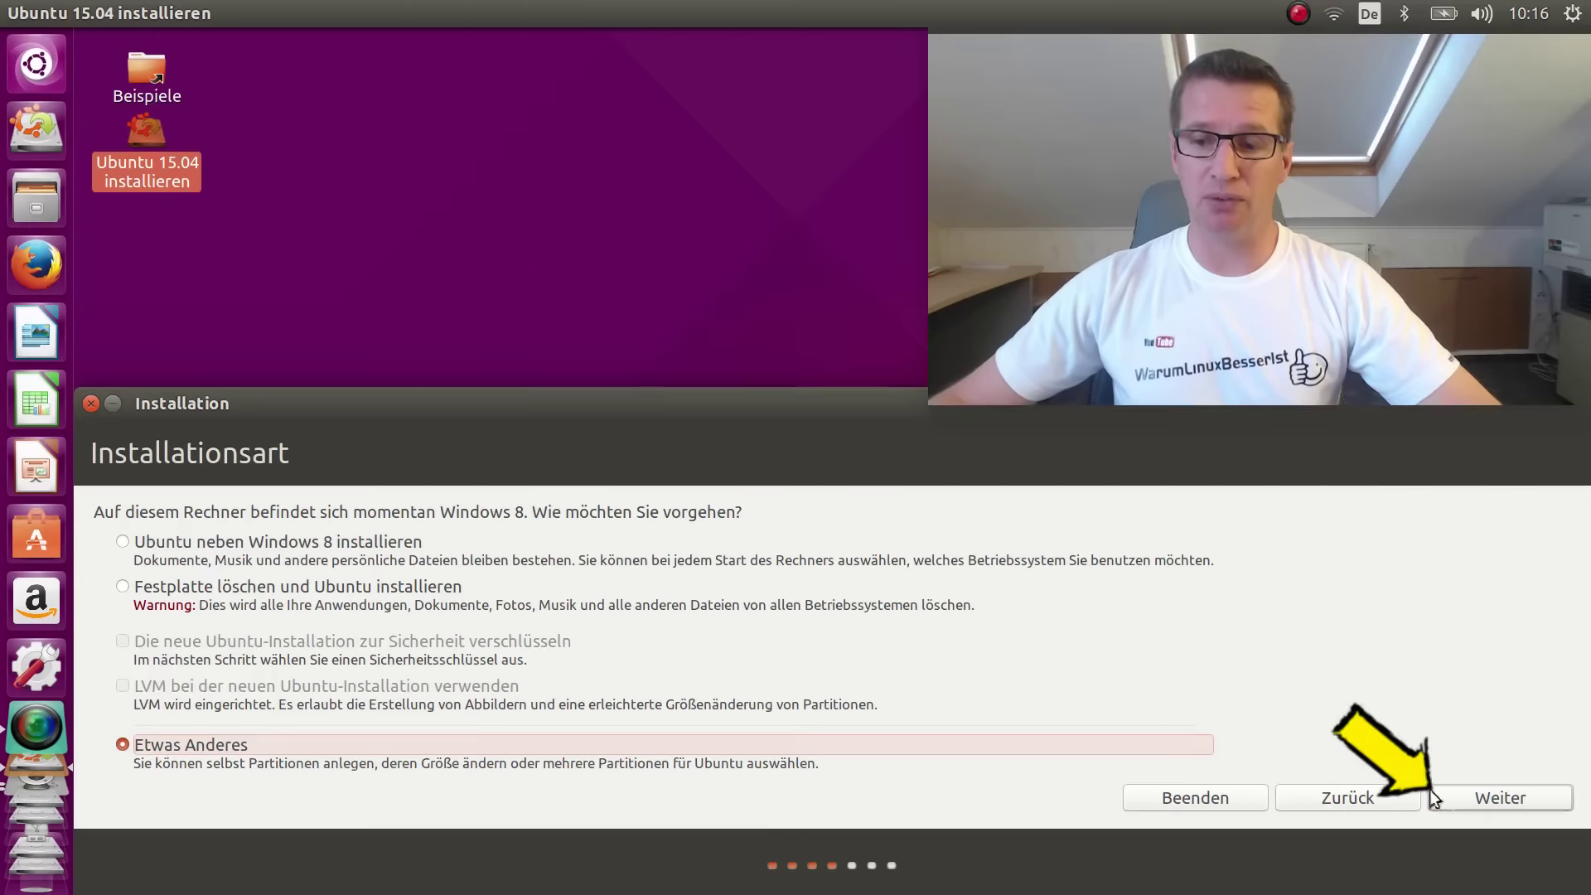
left_click(1458, 797)
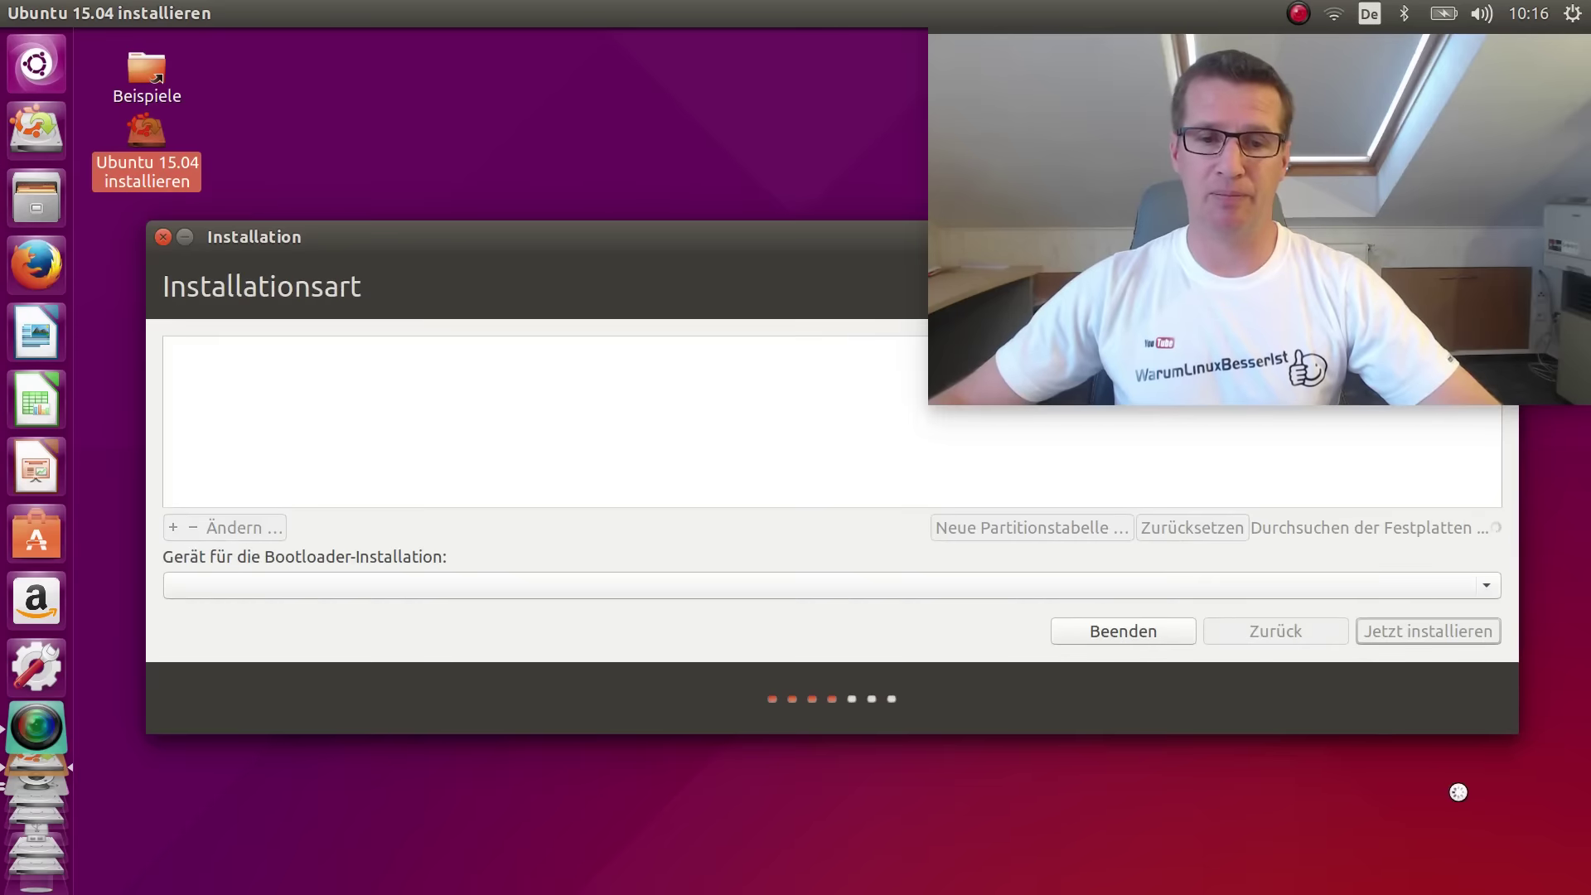
left_click_drag(836, 241, 763, 401)
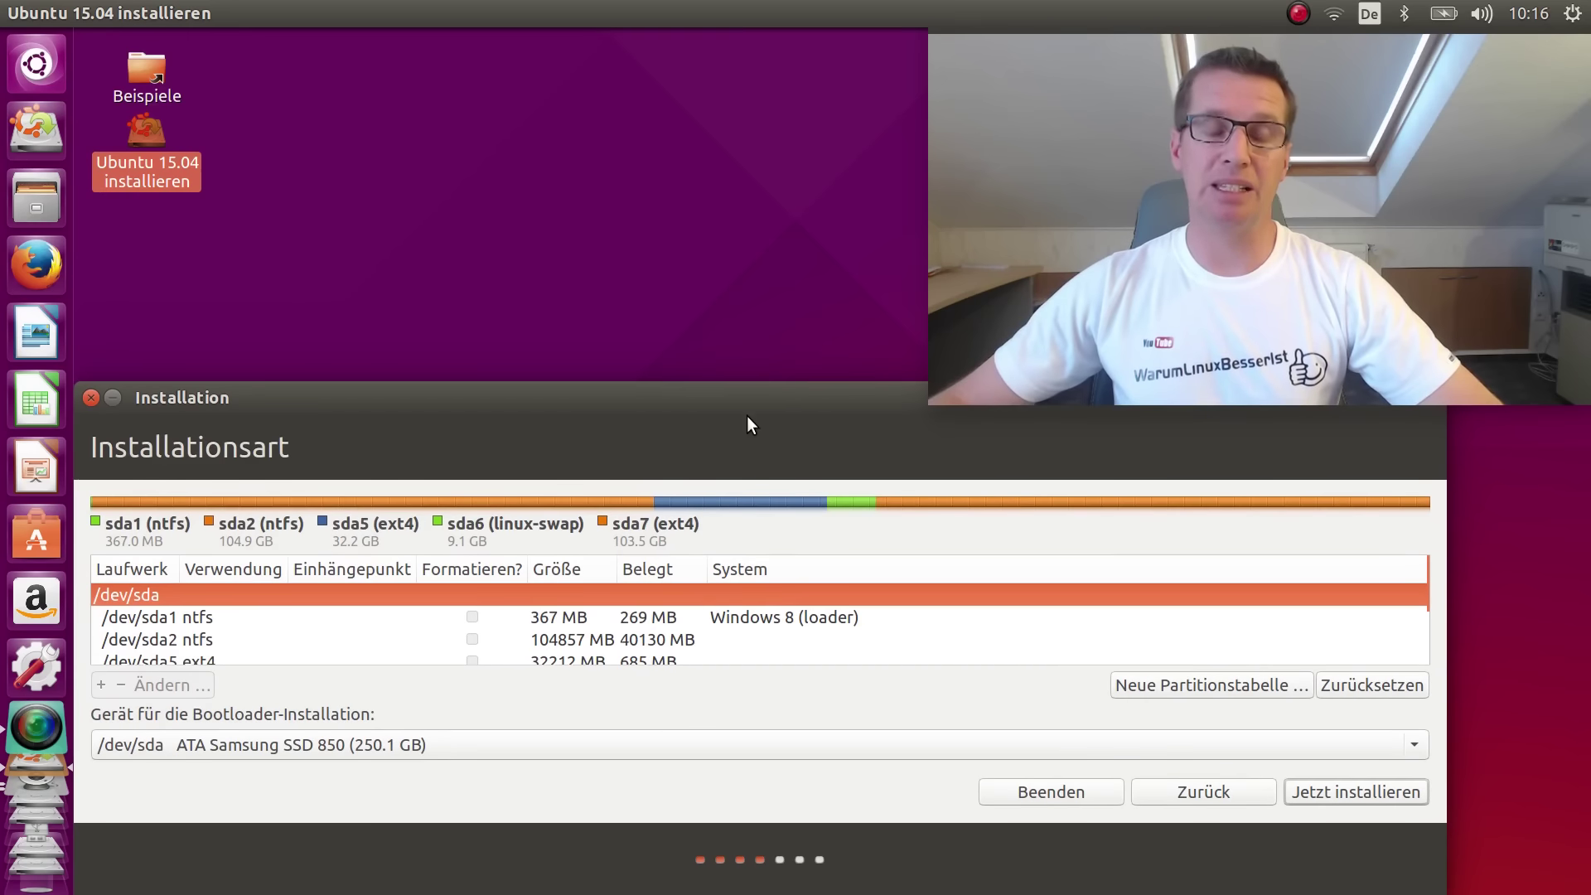
Step: Set /dev/sda5 to be used as an Ext4 journaling file system, formatted and mounted at /, and agree to write the changes to disk
left_click(210, 626)
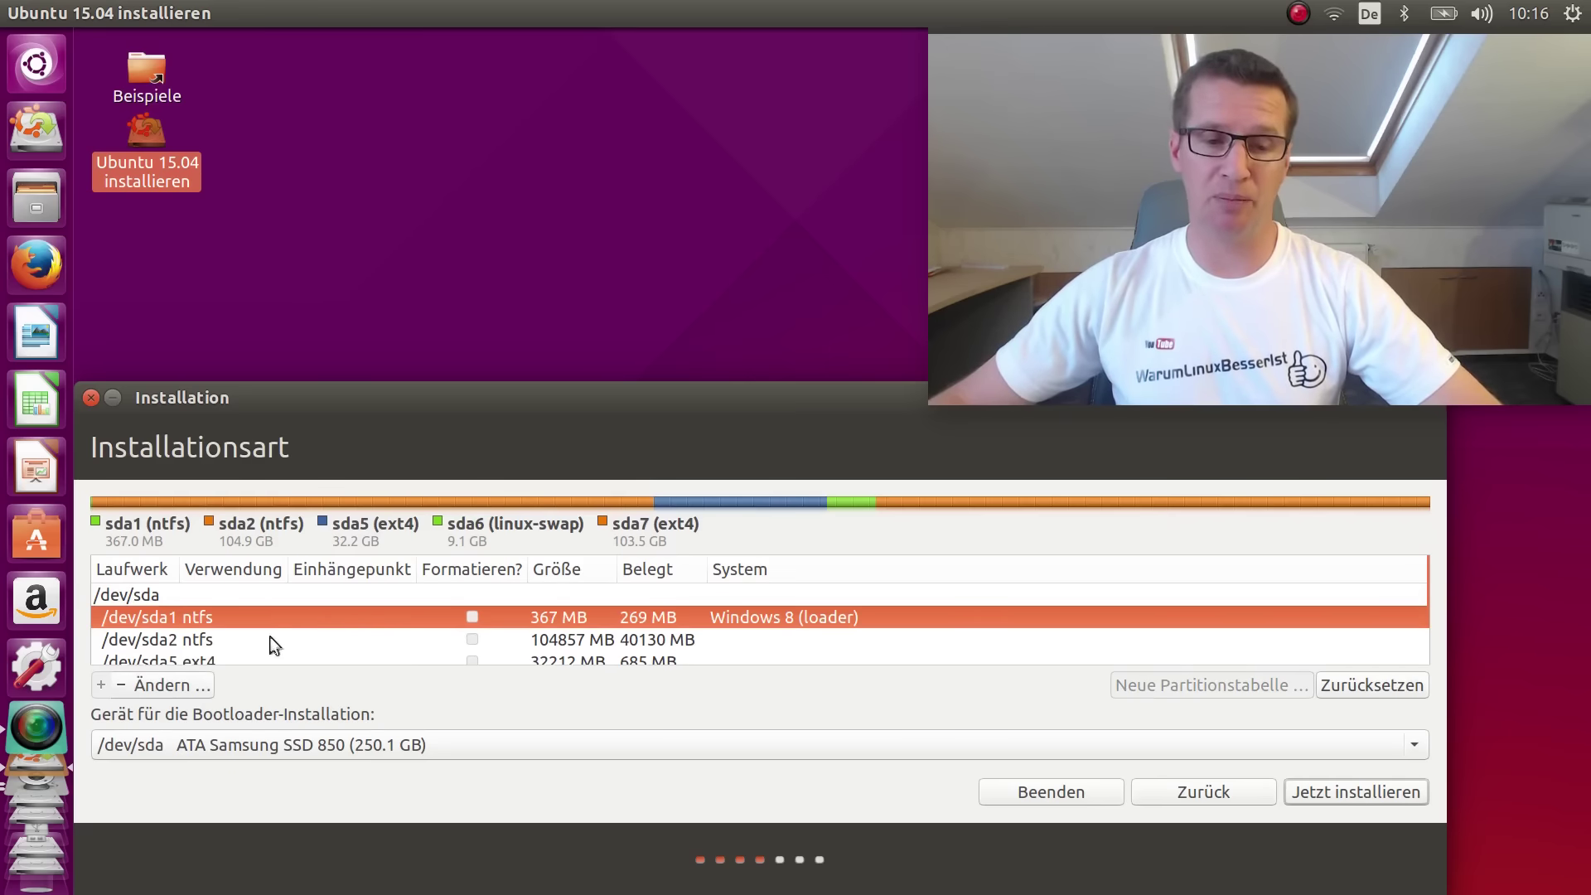
left_click(223, 643)
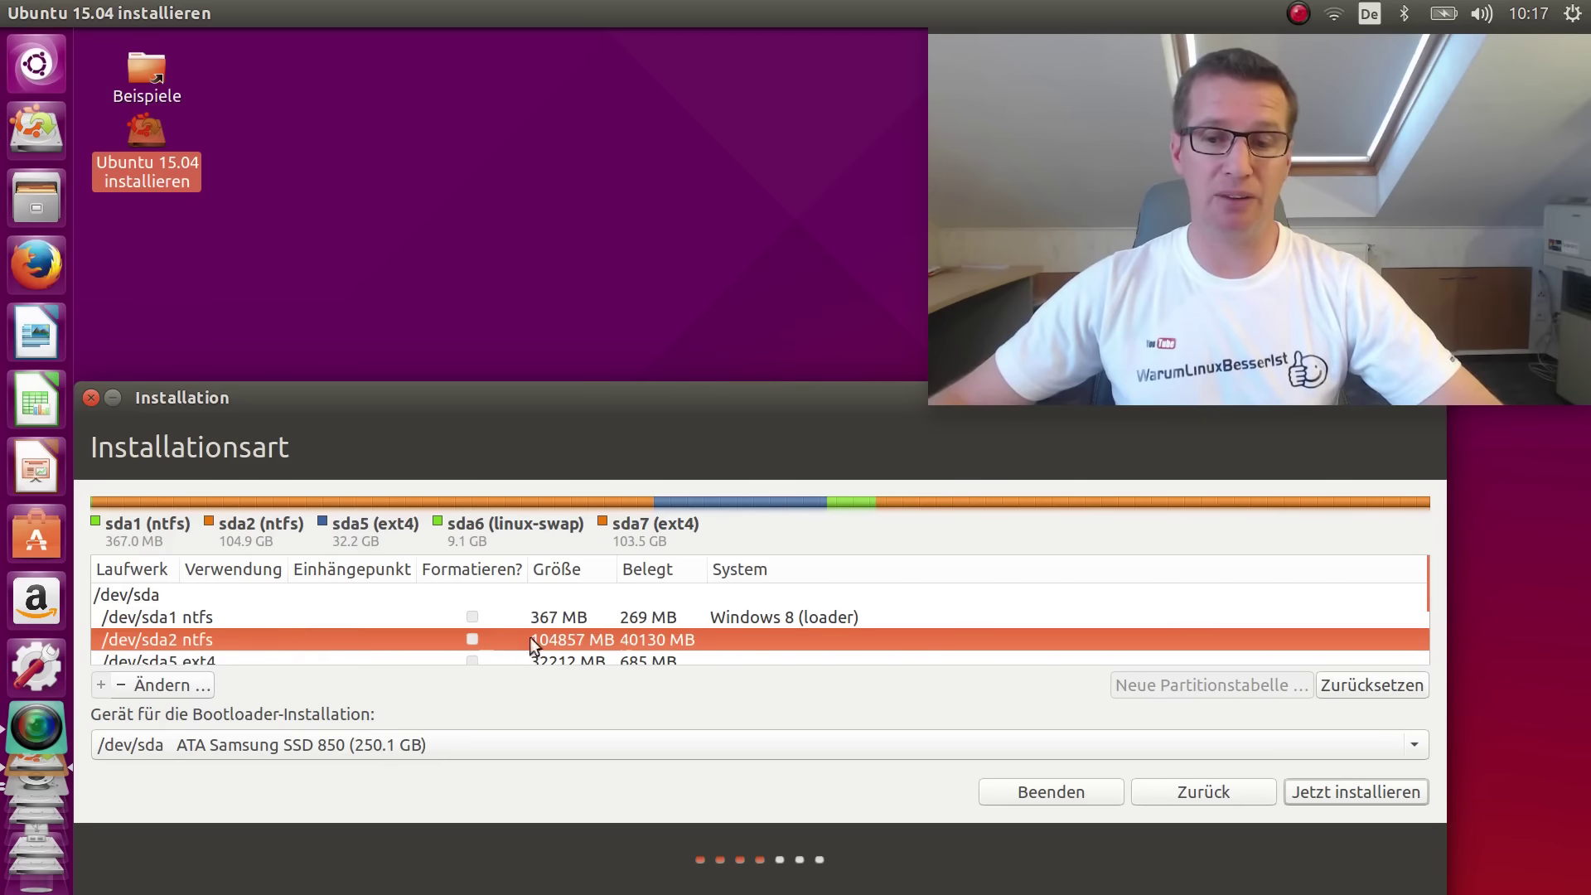
left_click_drag(1432, 580, 1434, 627)
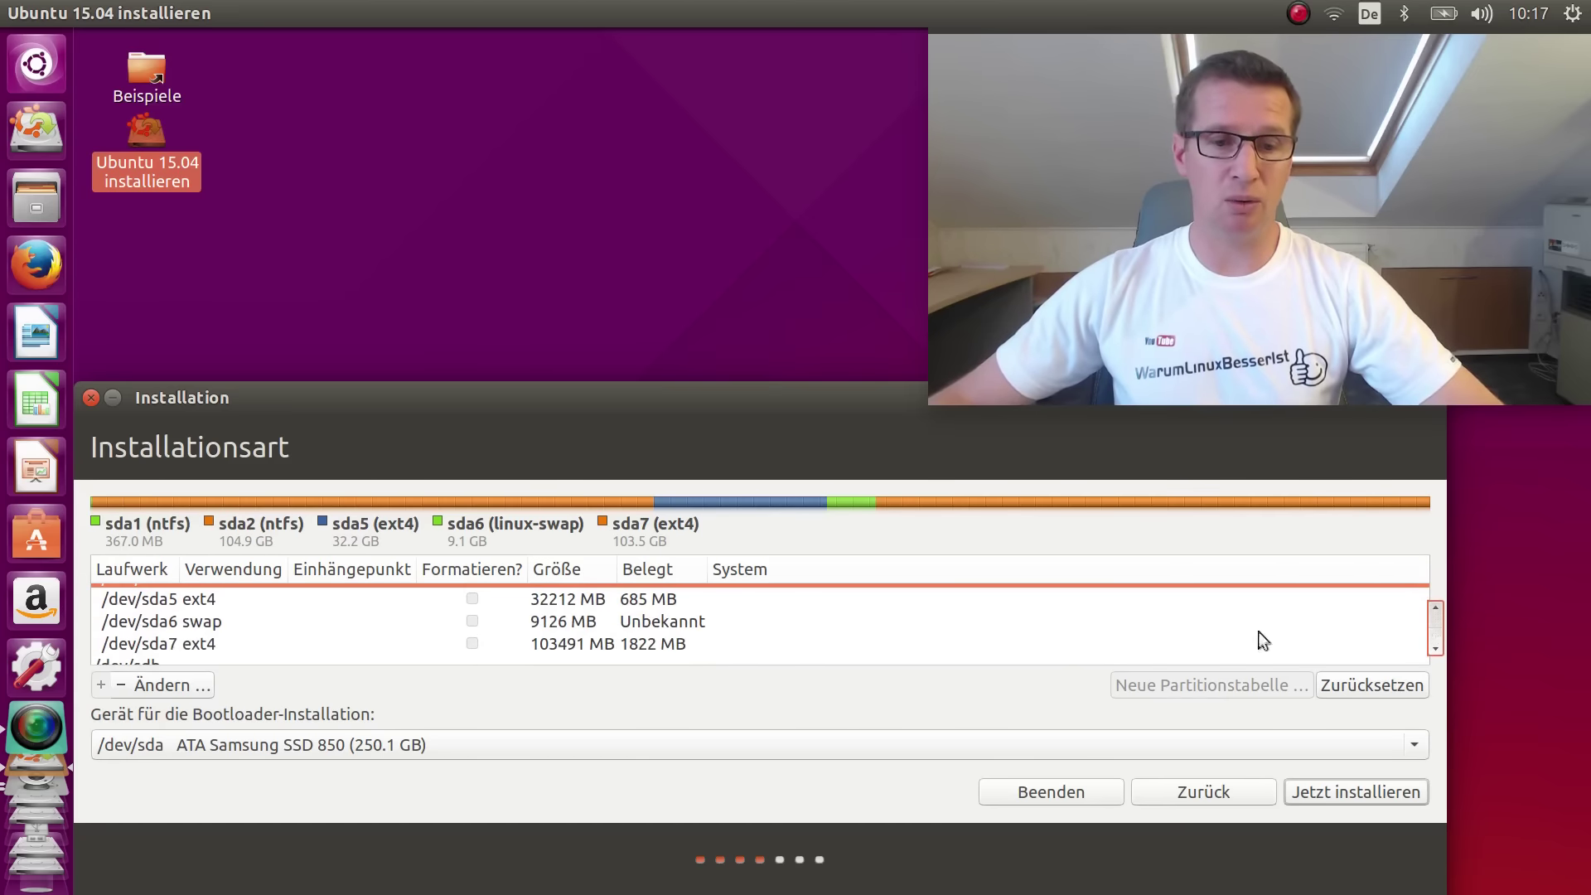
left_click(204, 600)
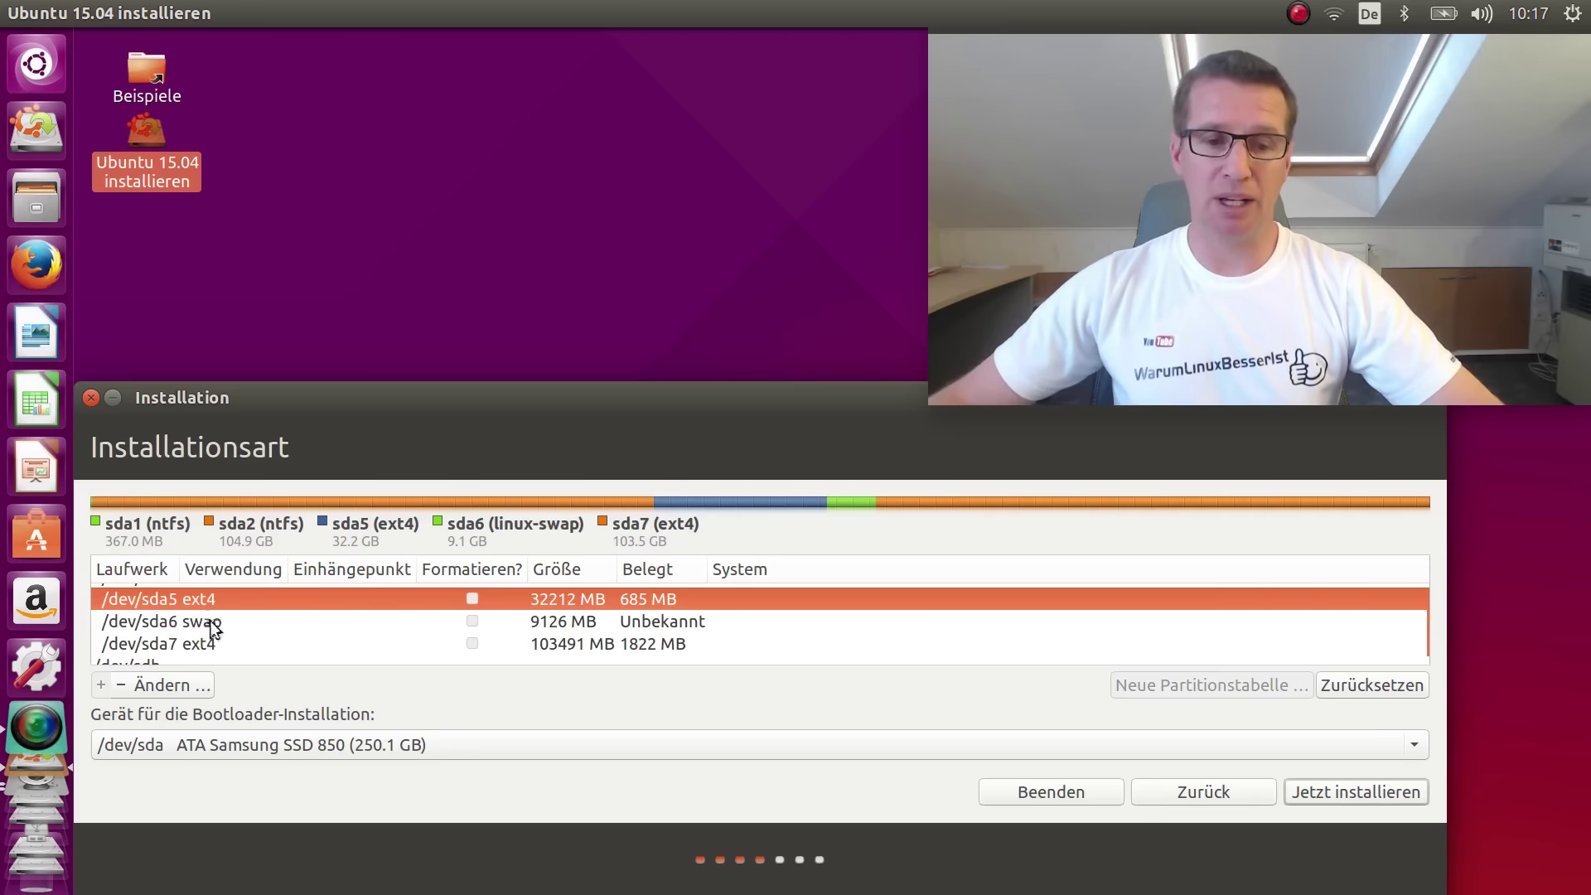
left_click(176, 686)
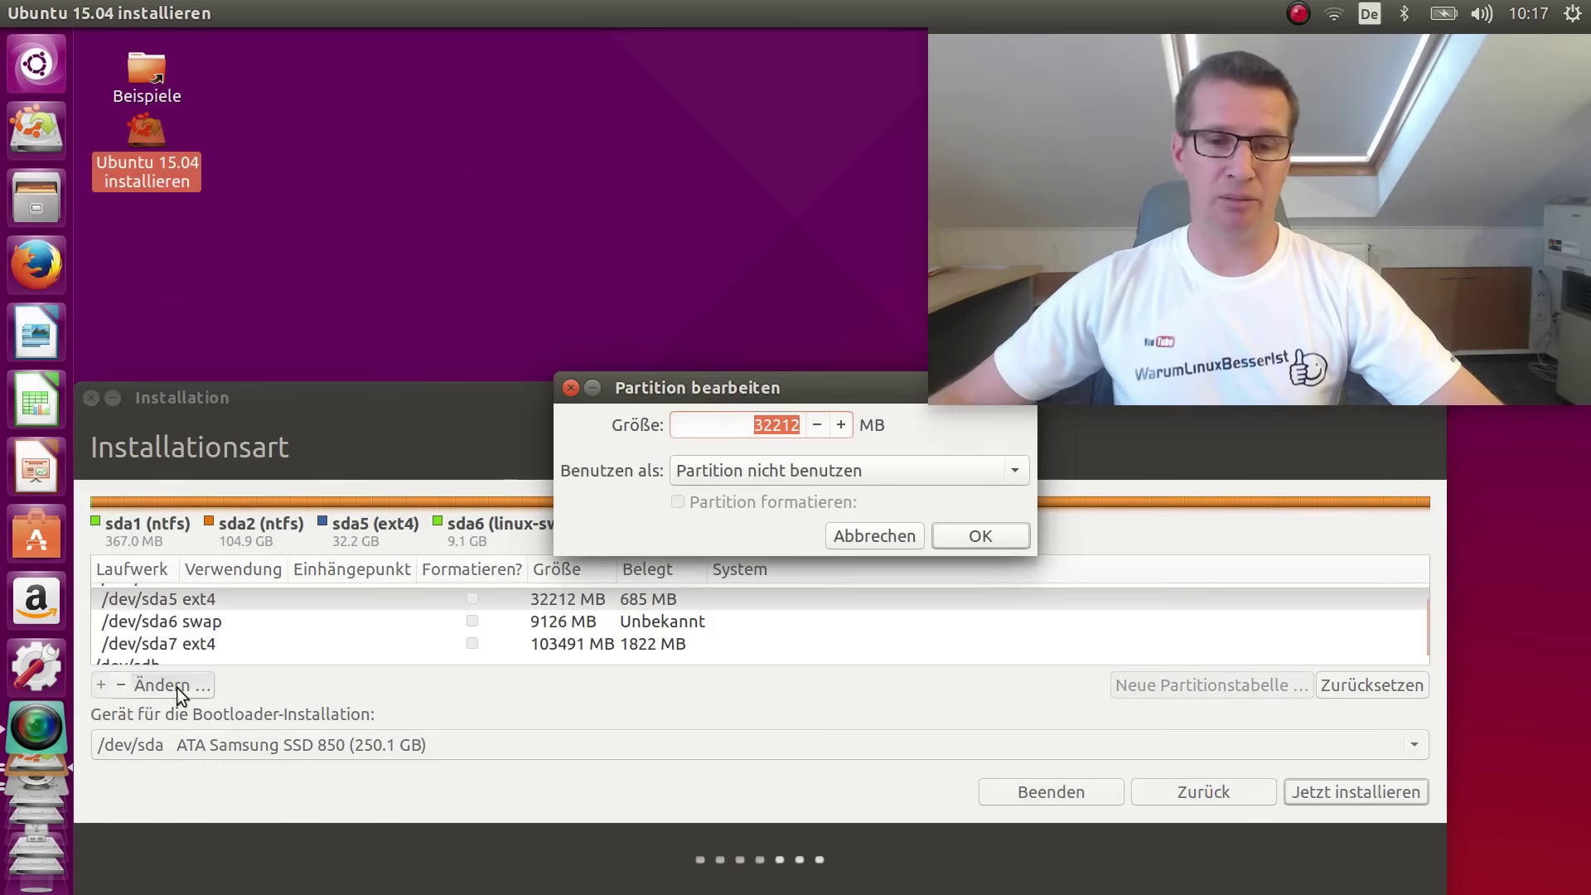
left_click(805, 482)
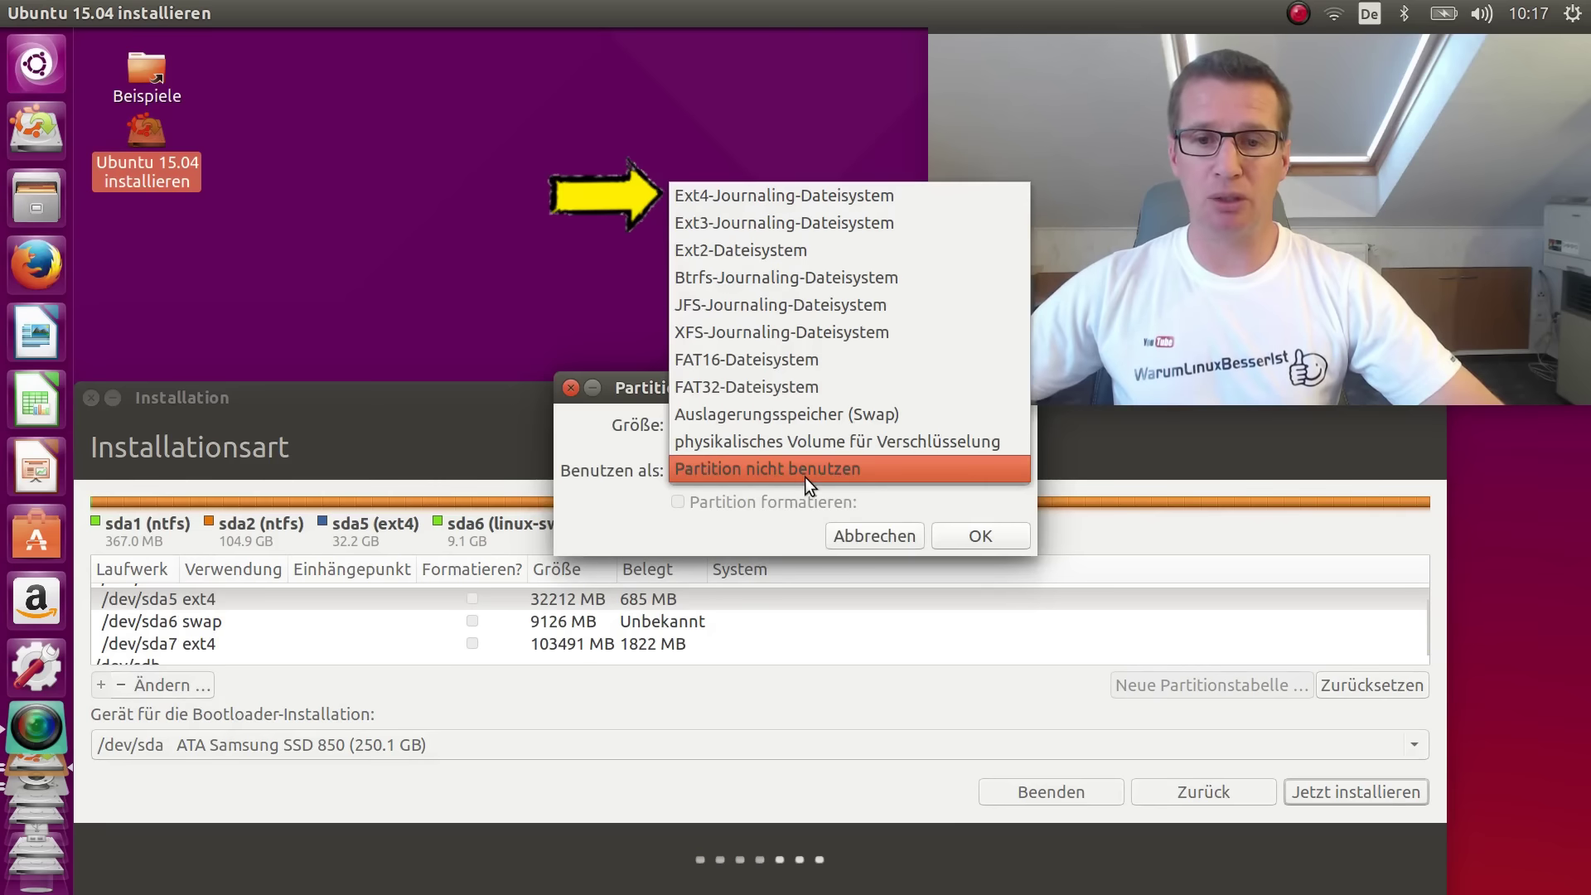
left_click(783, 201)
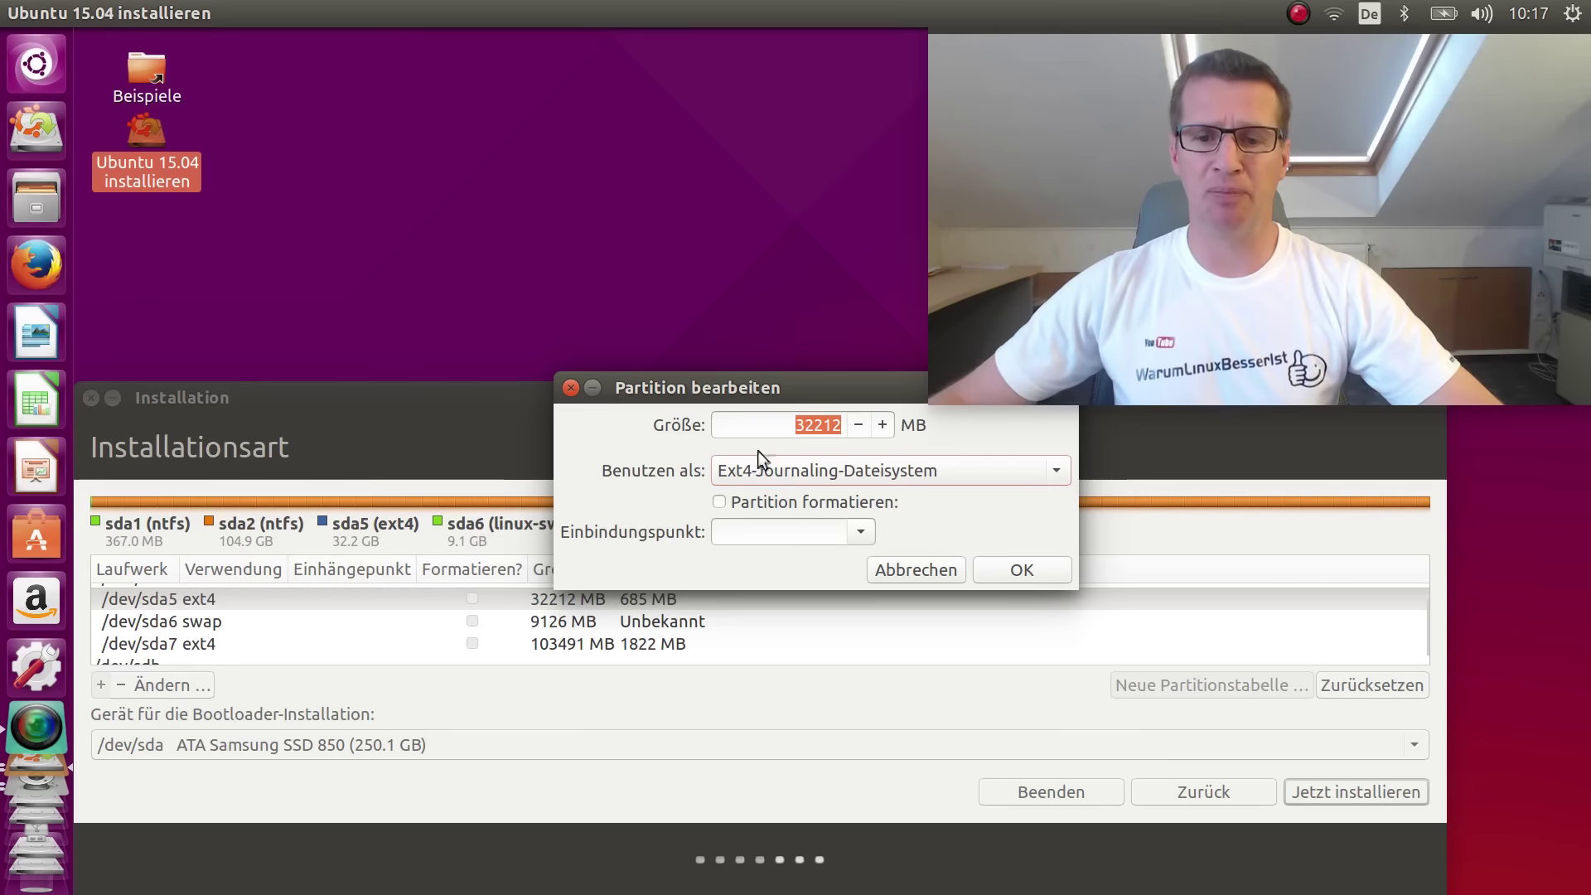
left_click(720, 502)
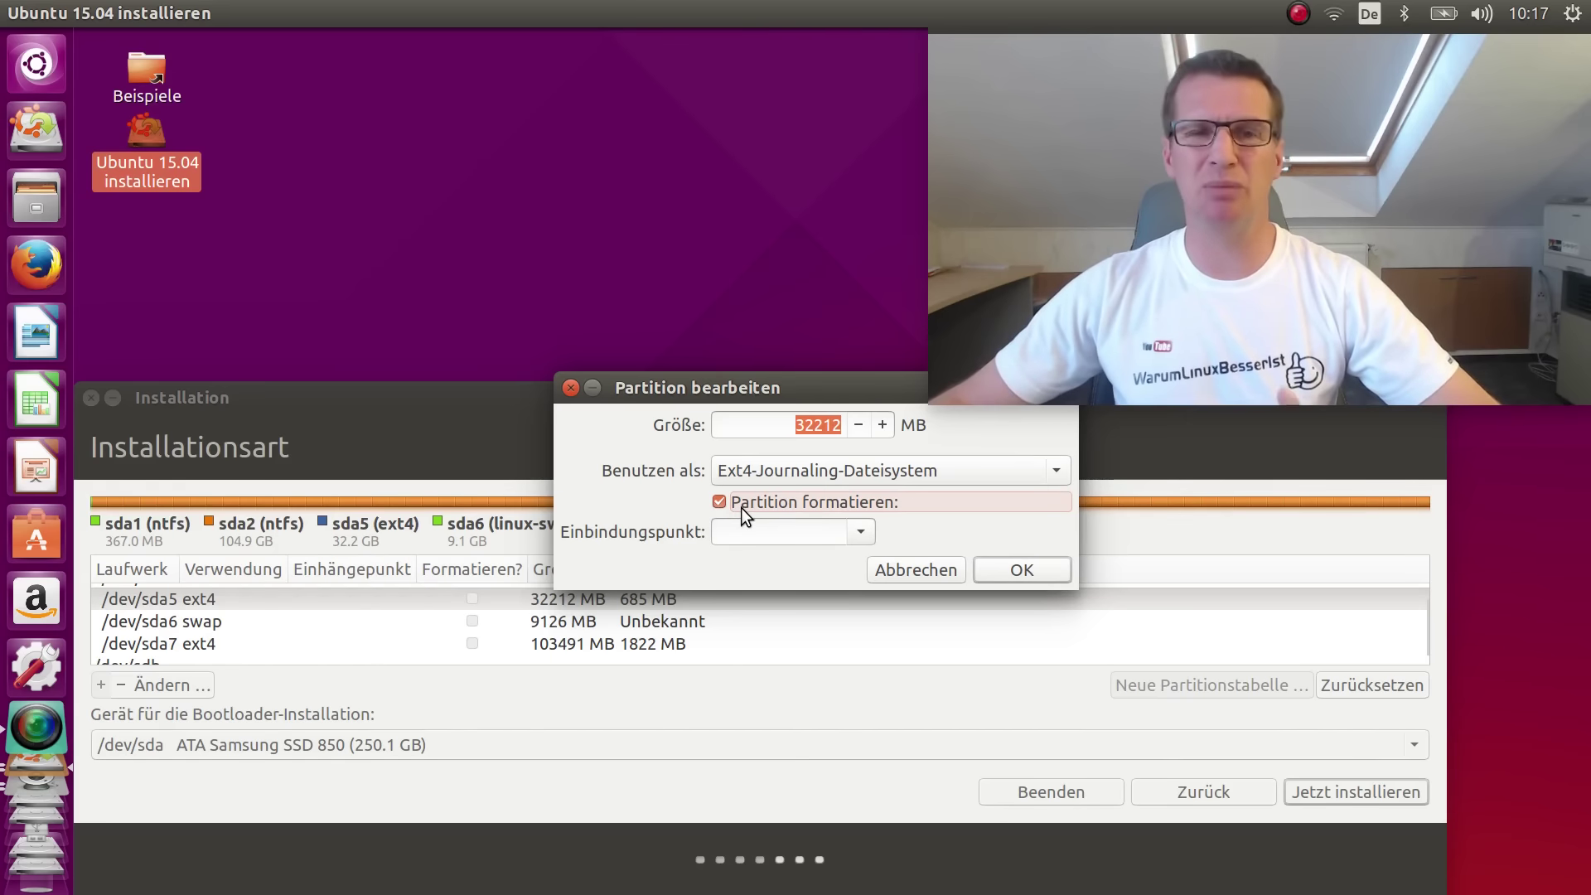
left_click(857, 531)
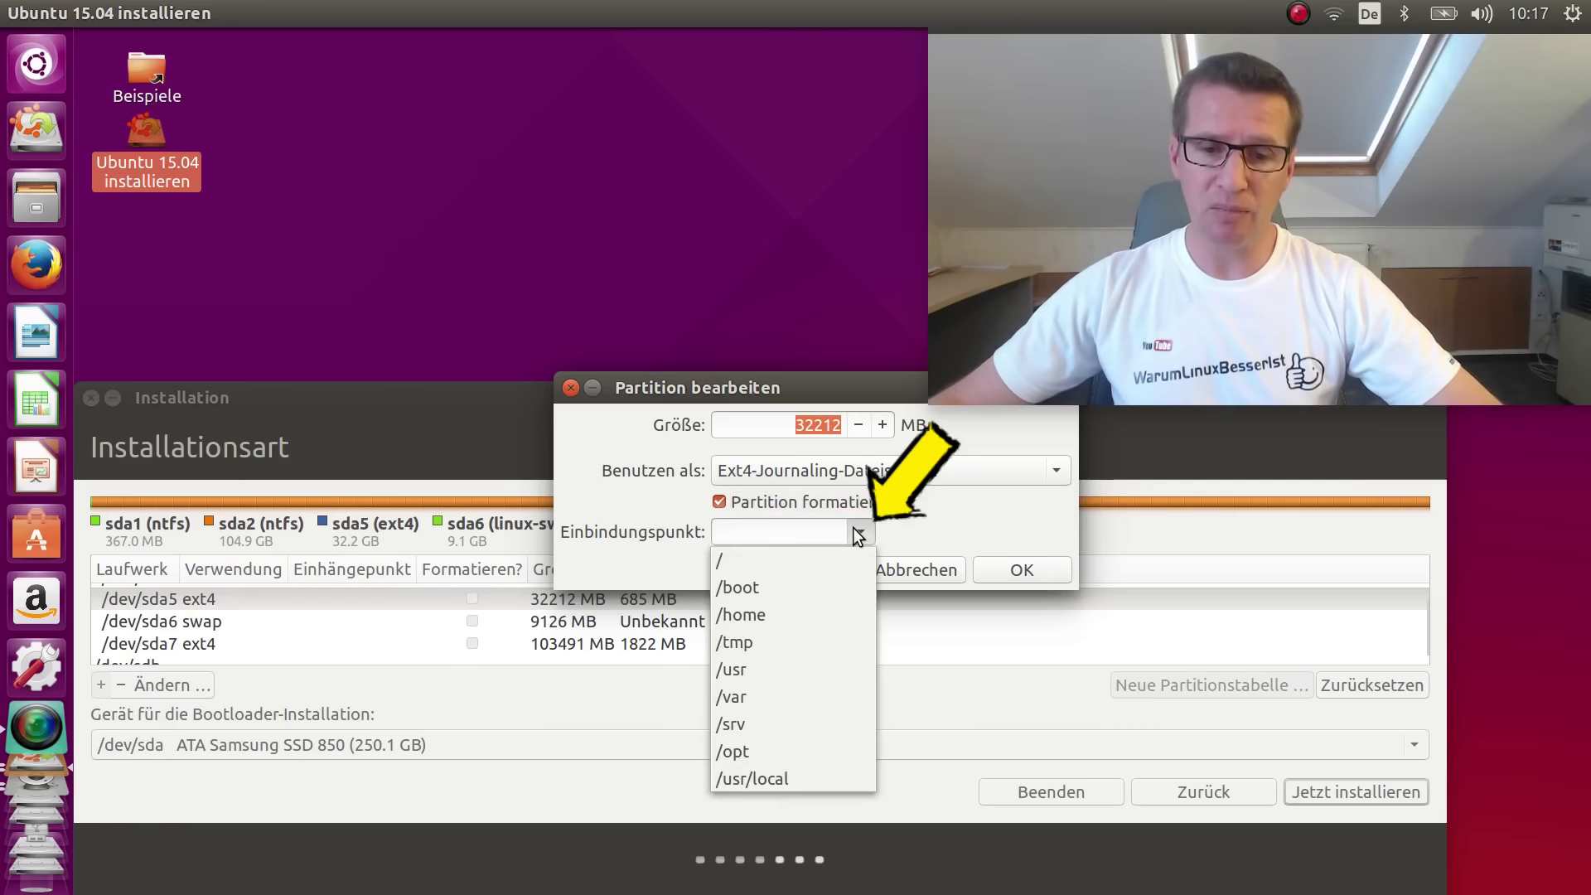
left_click(768, 561)
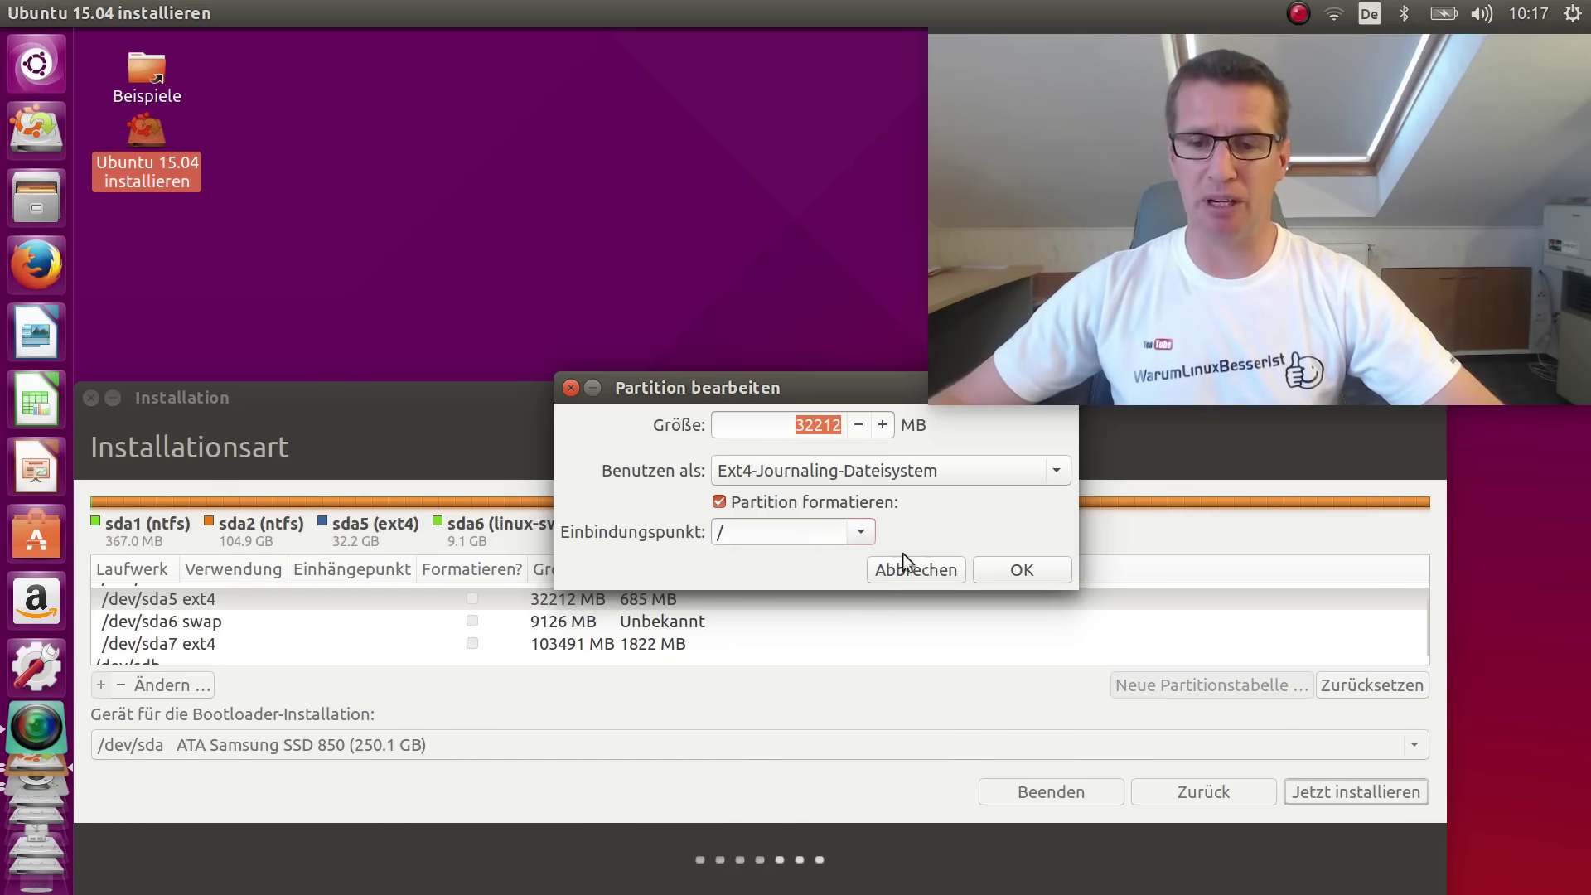
left_click(1002, 573)
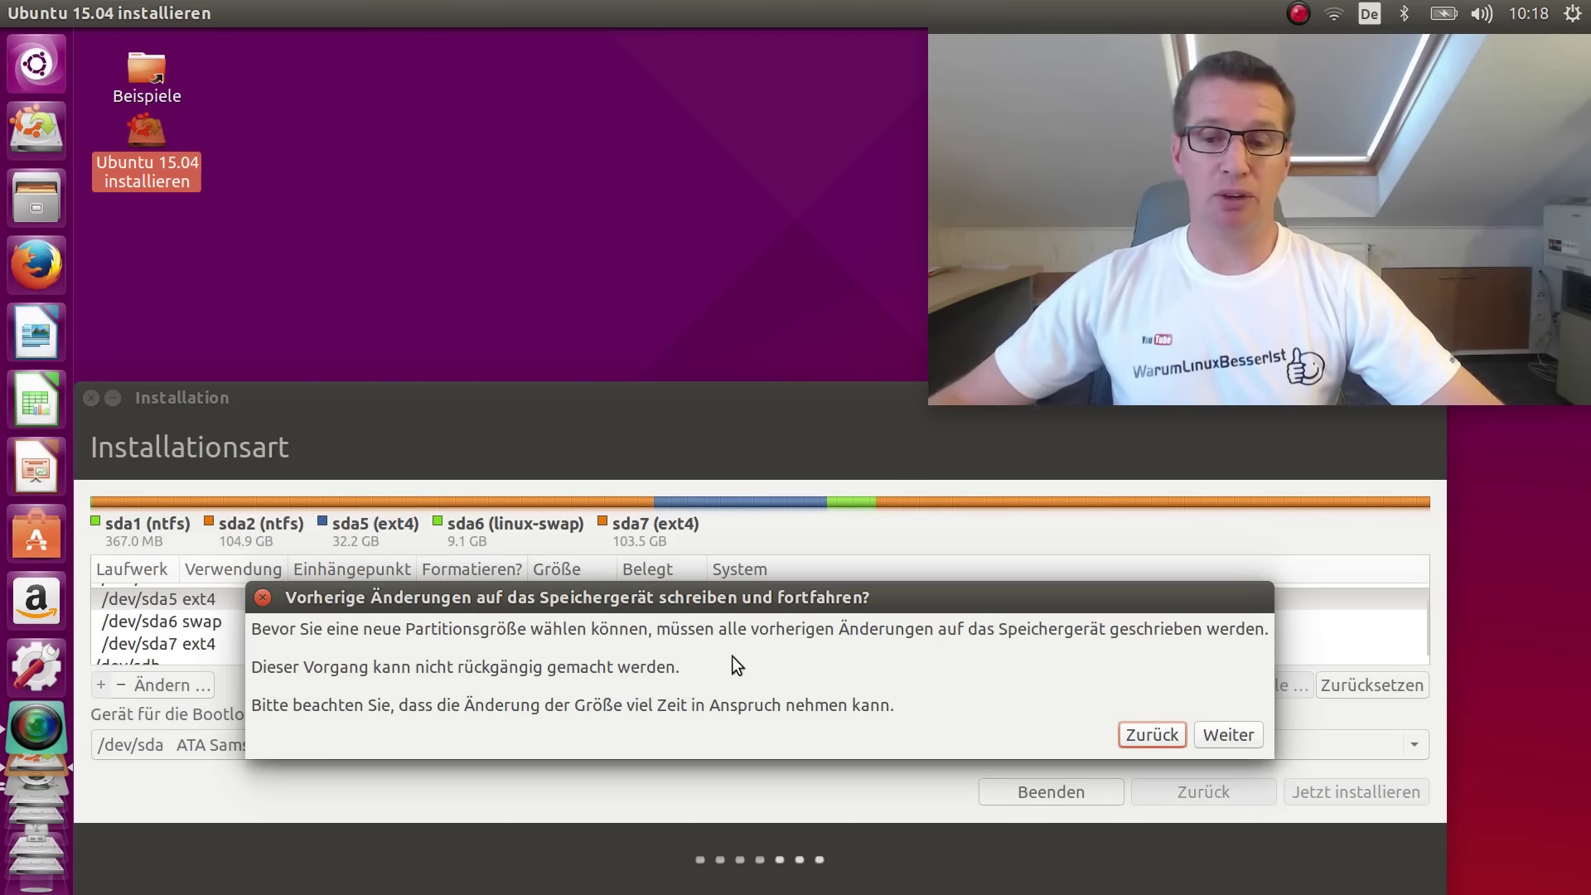
left_click(1217, 728)
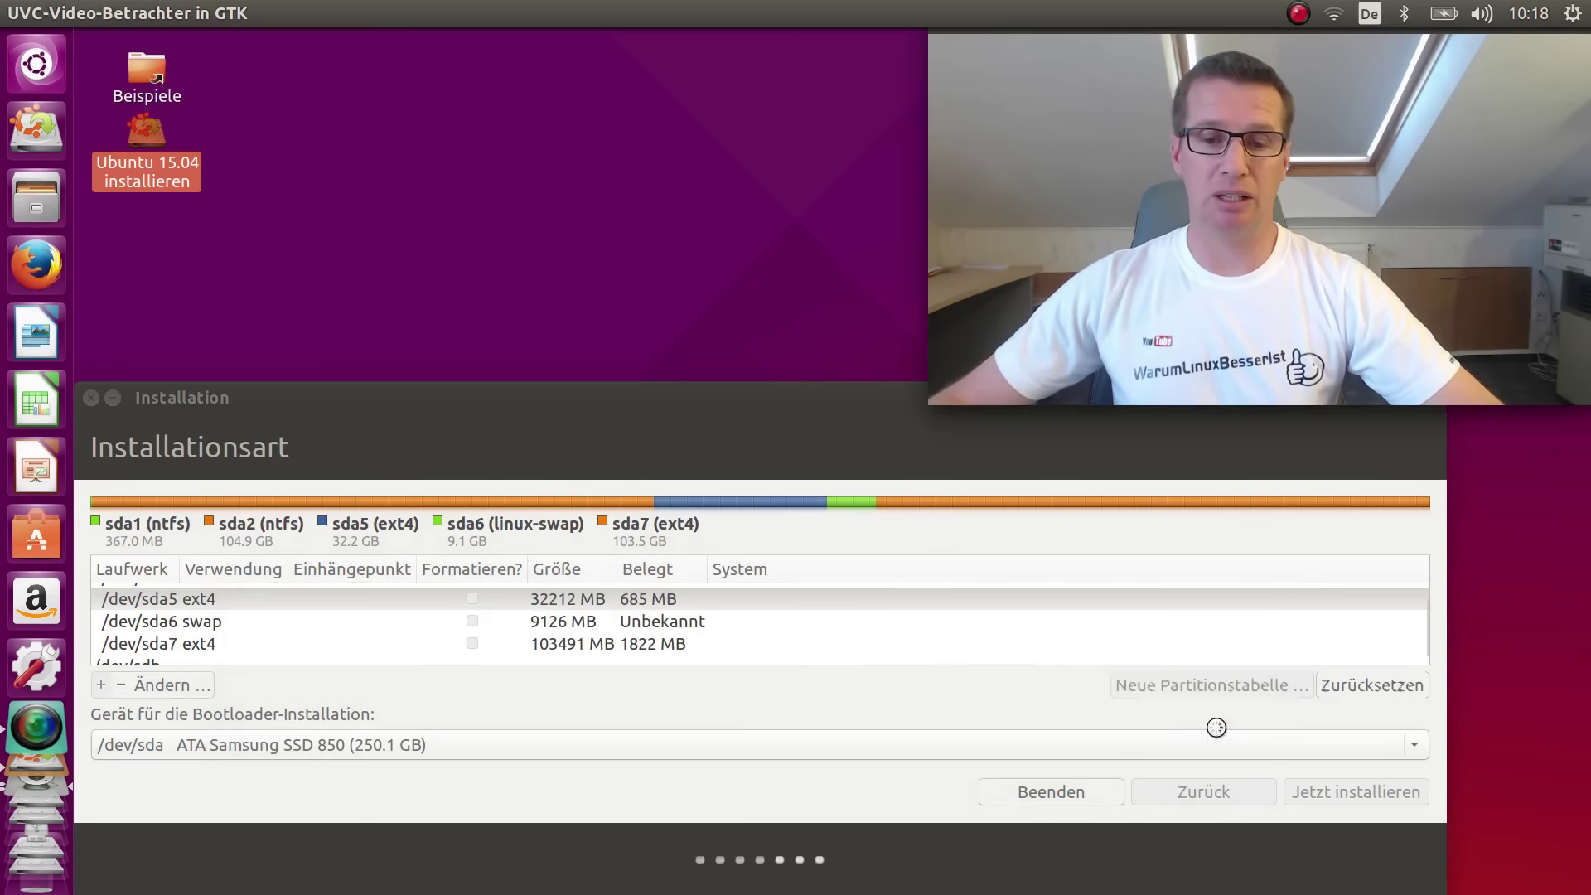
Step: Set /dev/sda7 to be used as an Ext4 journaling file system, formatted and mounted at /home
scroll(236, 638, "down", 1)
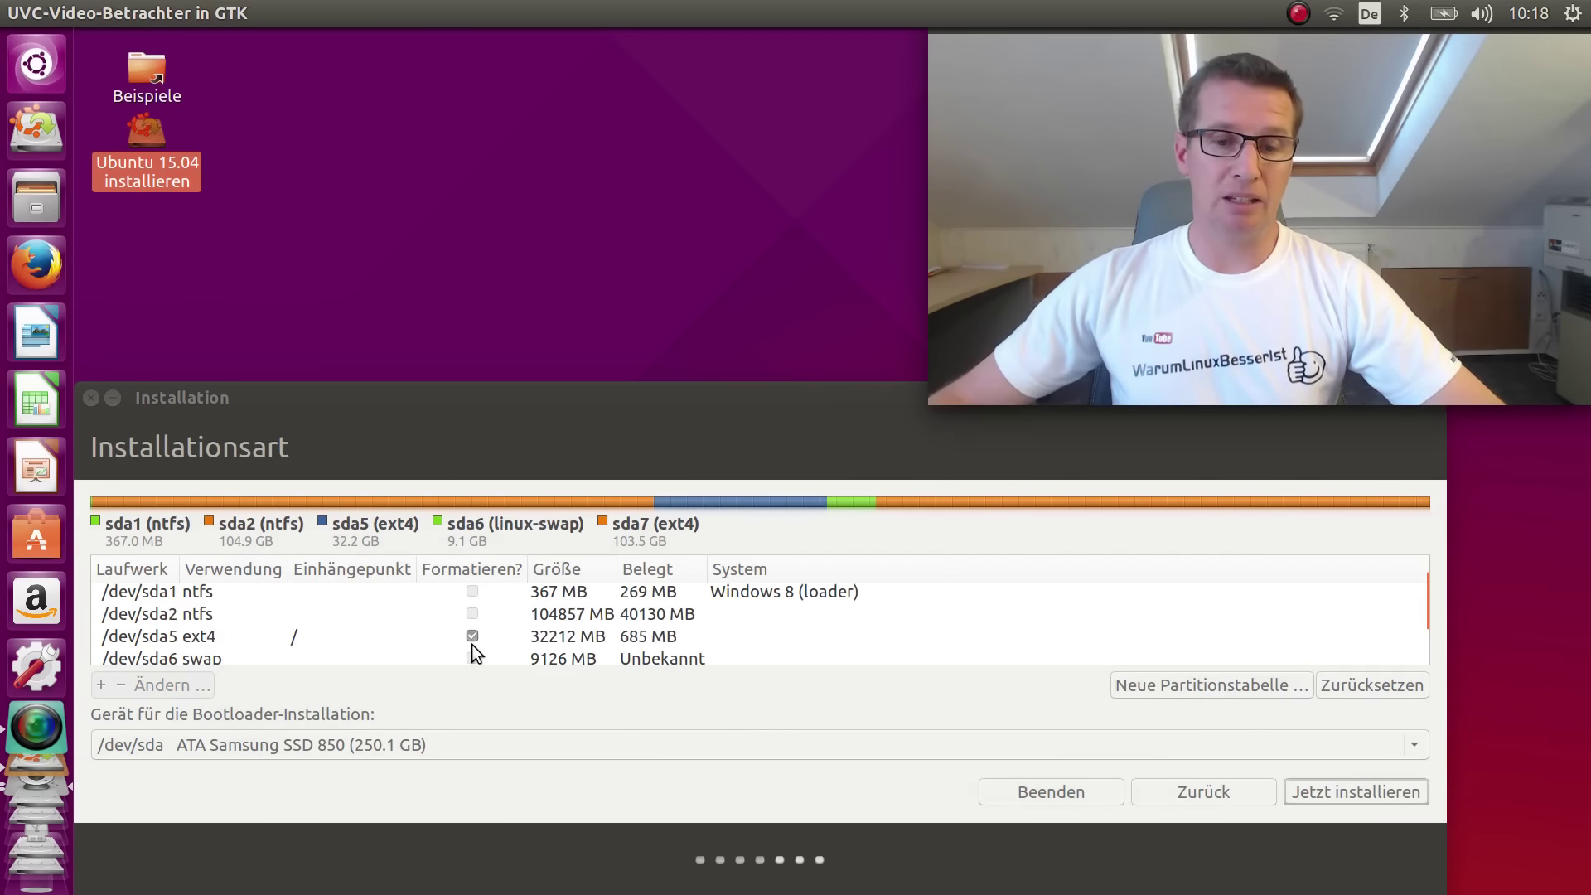
scroll(340, 653, "down", 2)
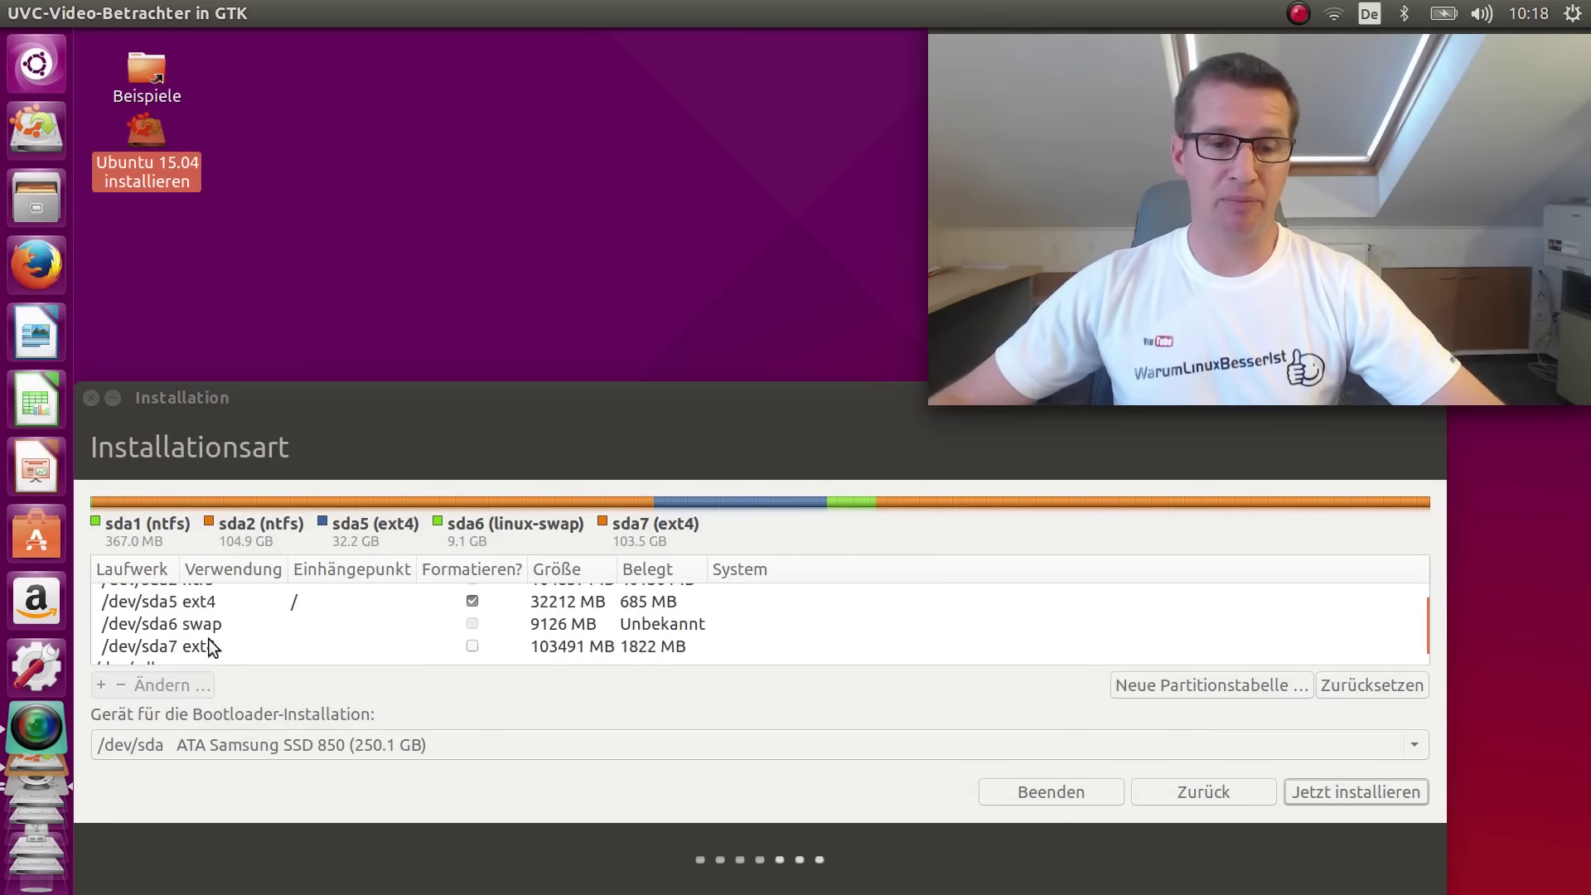
left_click(208, 625)
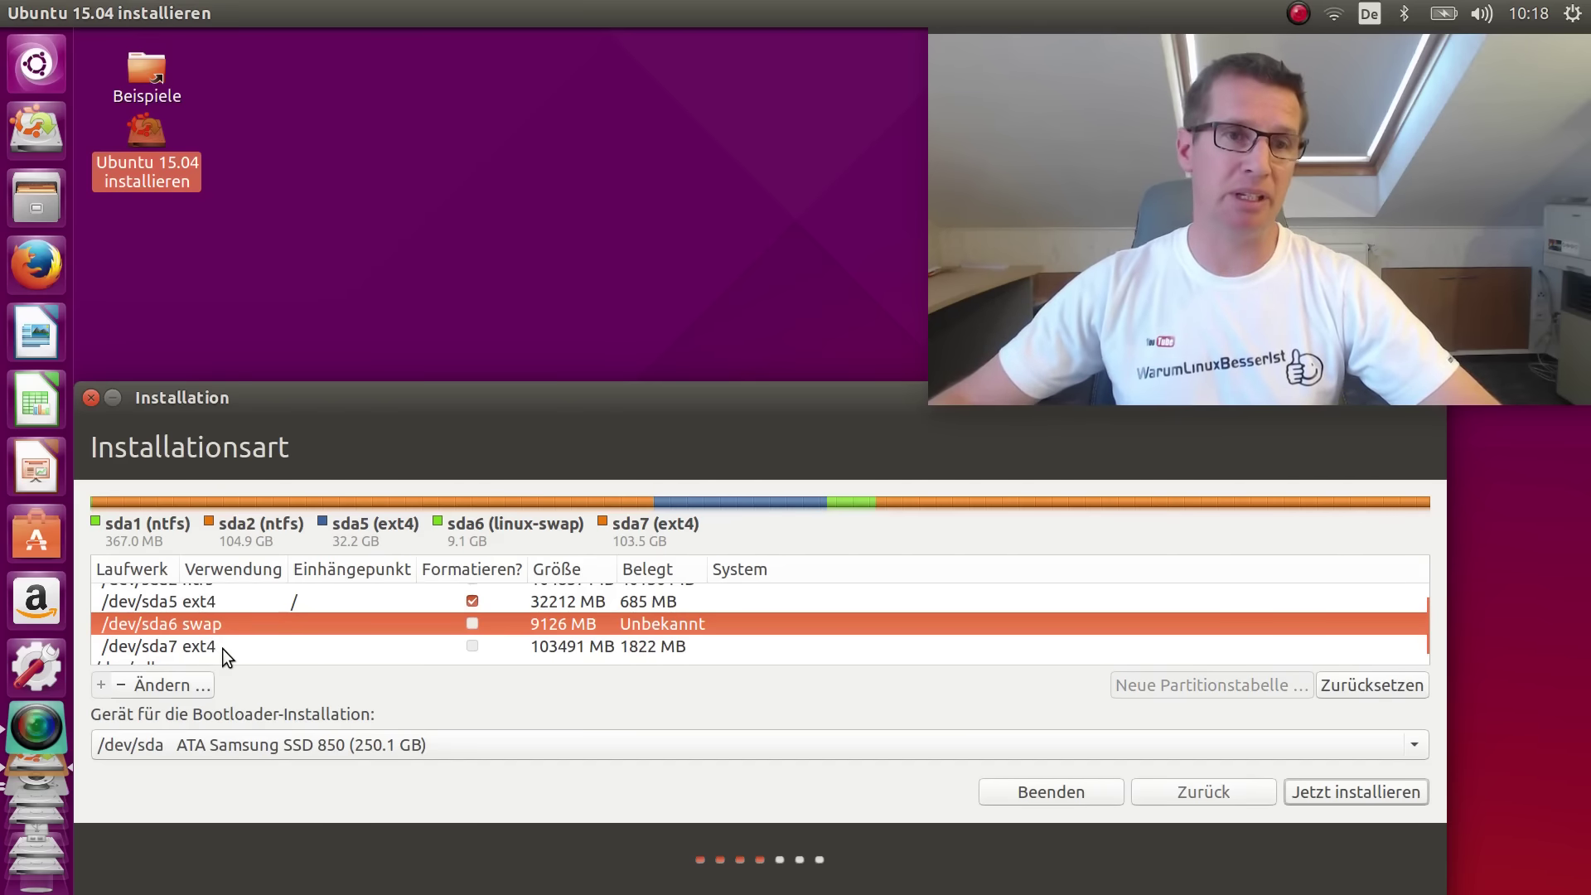
left_click(217, 642)
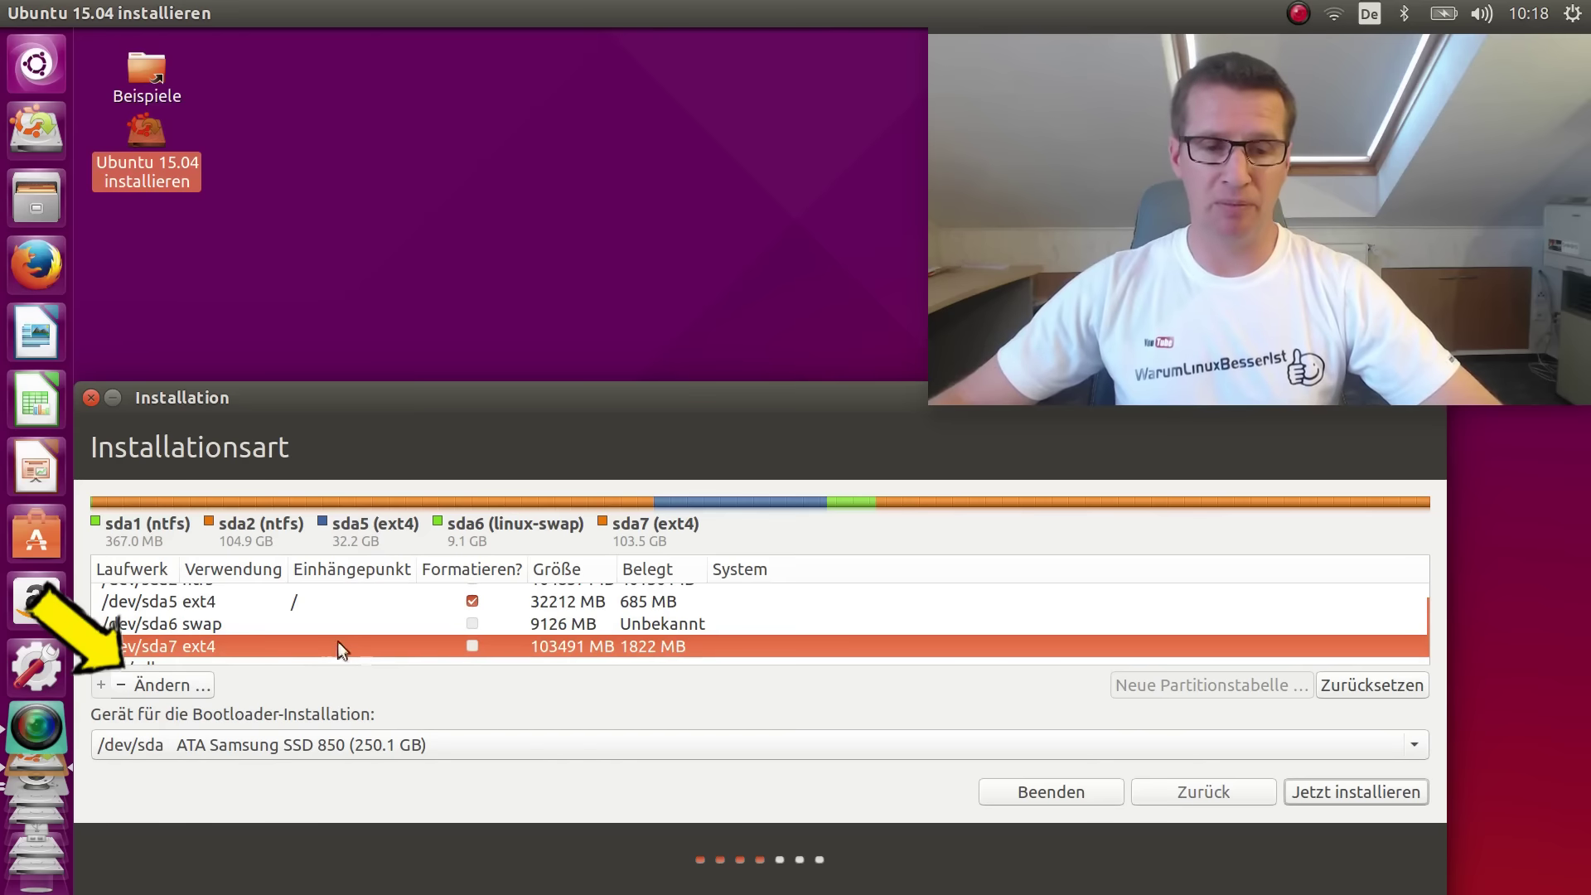
left_click(187, 683)
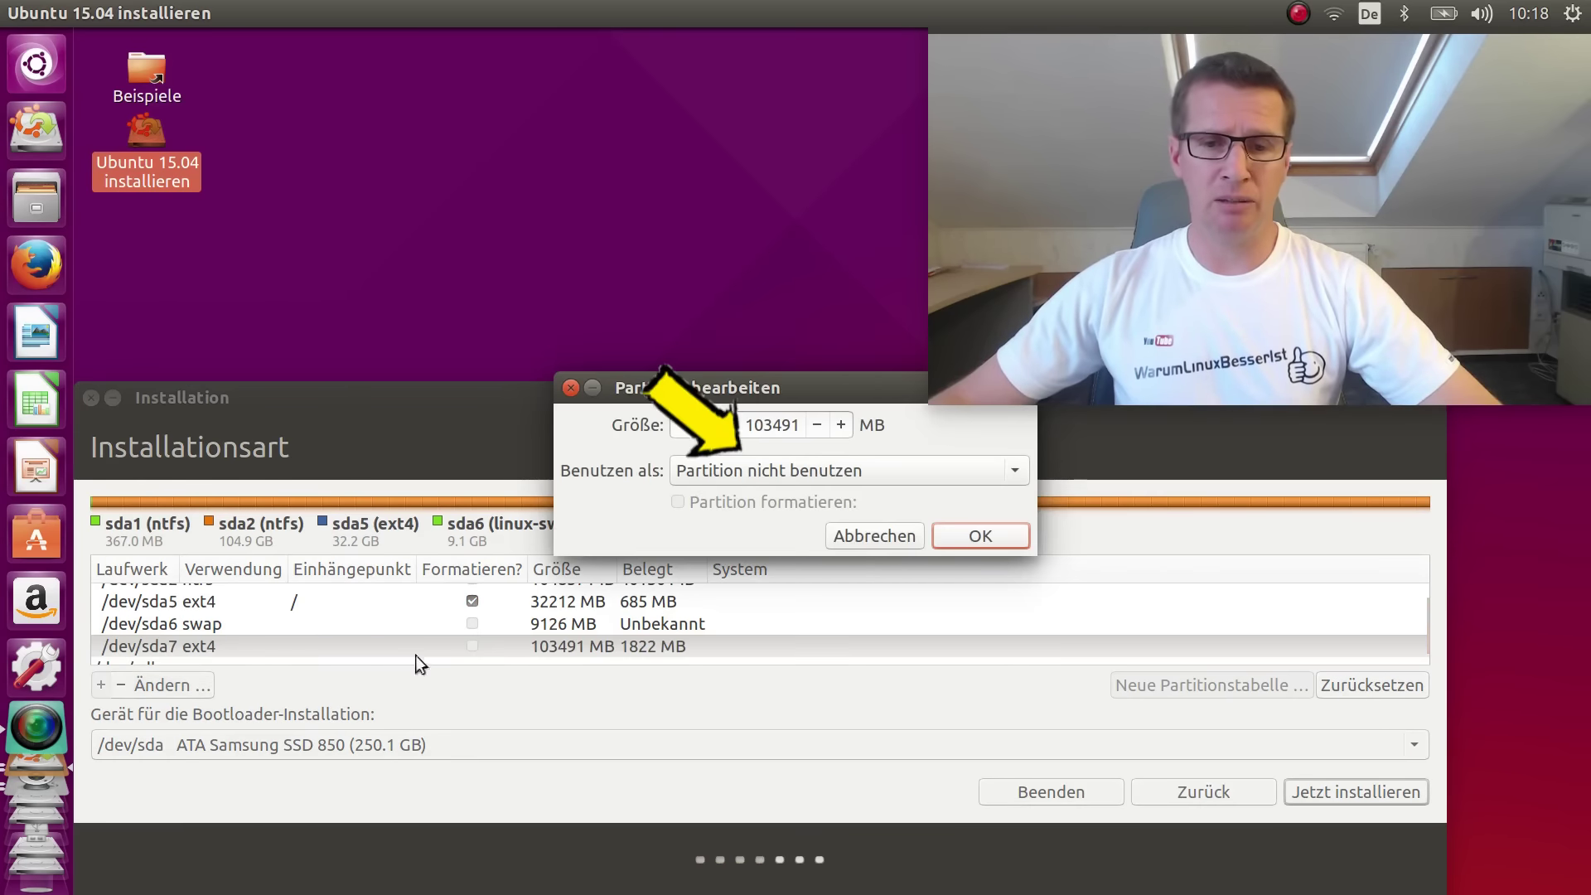
left_click(826, 469)
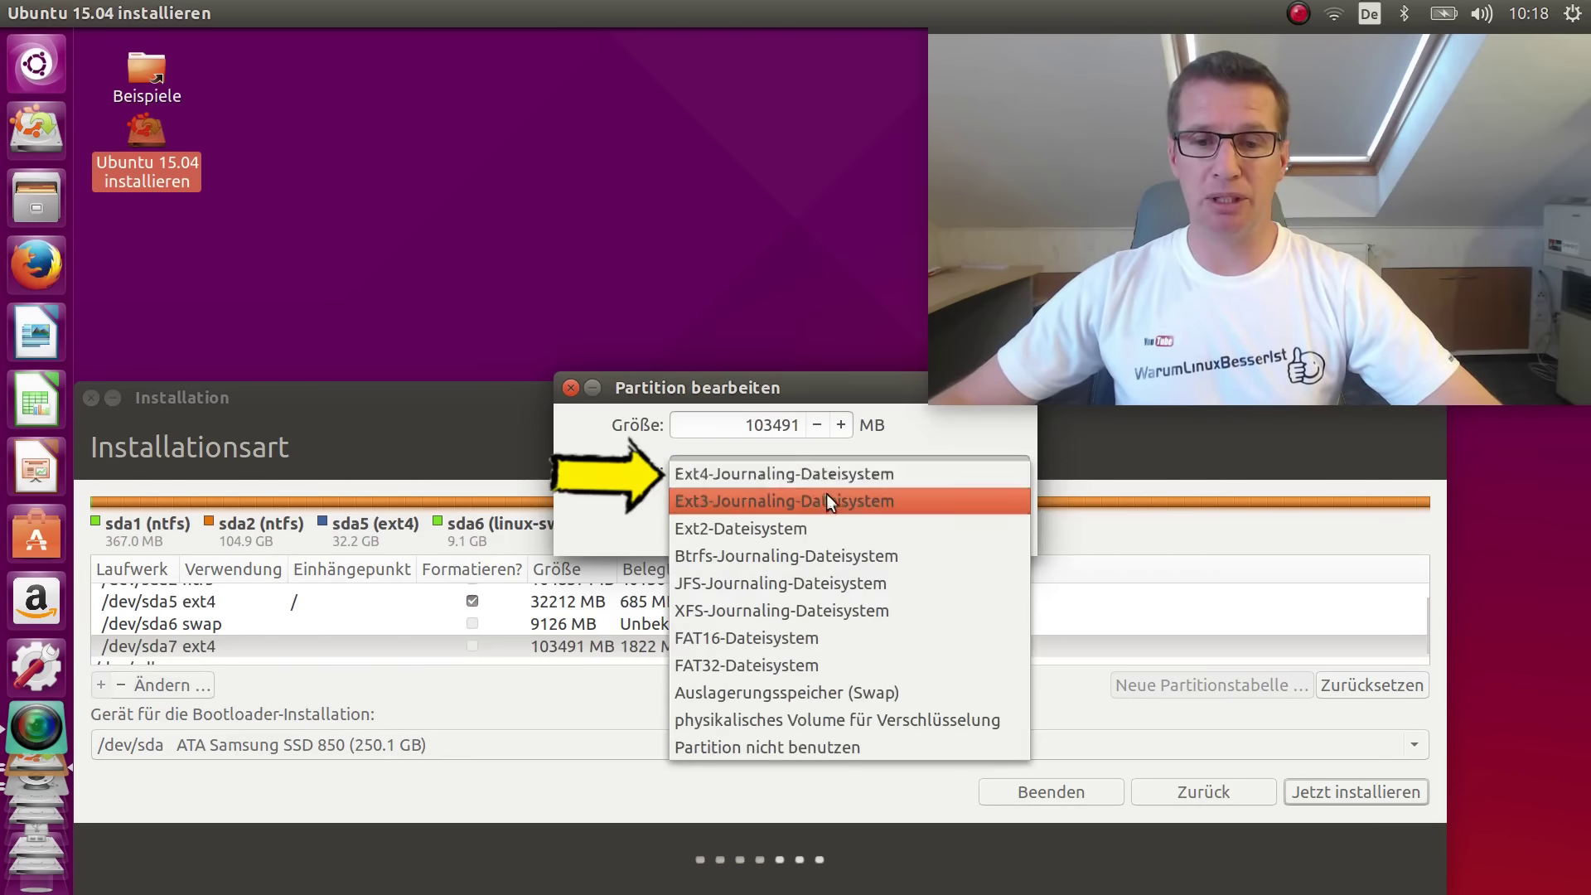
left_click(823, 476)
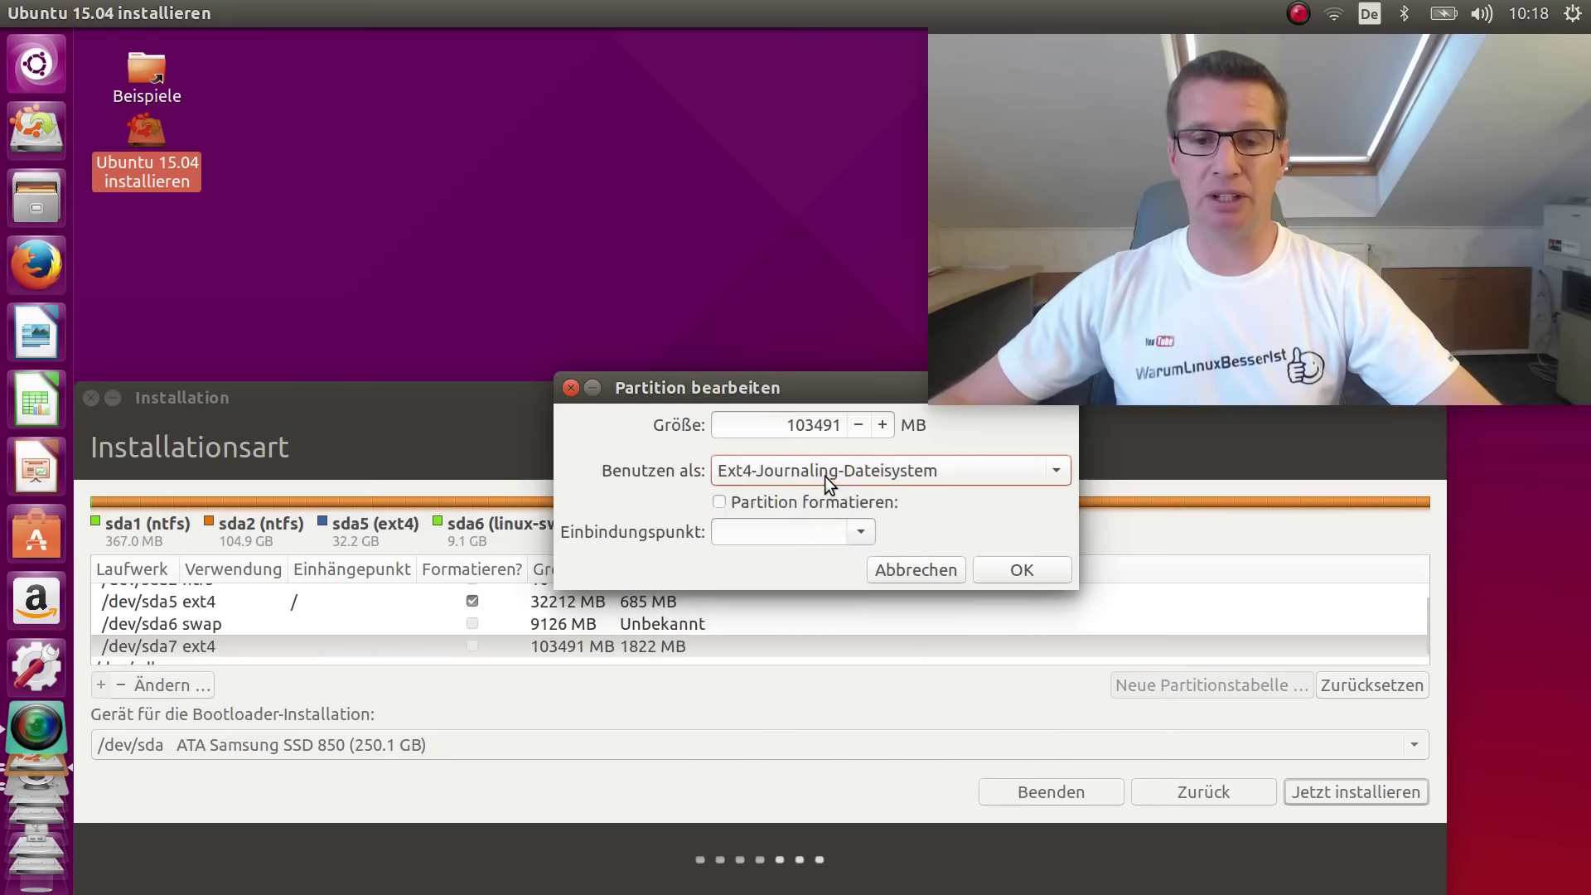
left_click(719, 501)
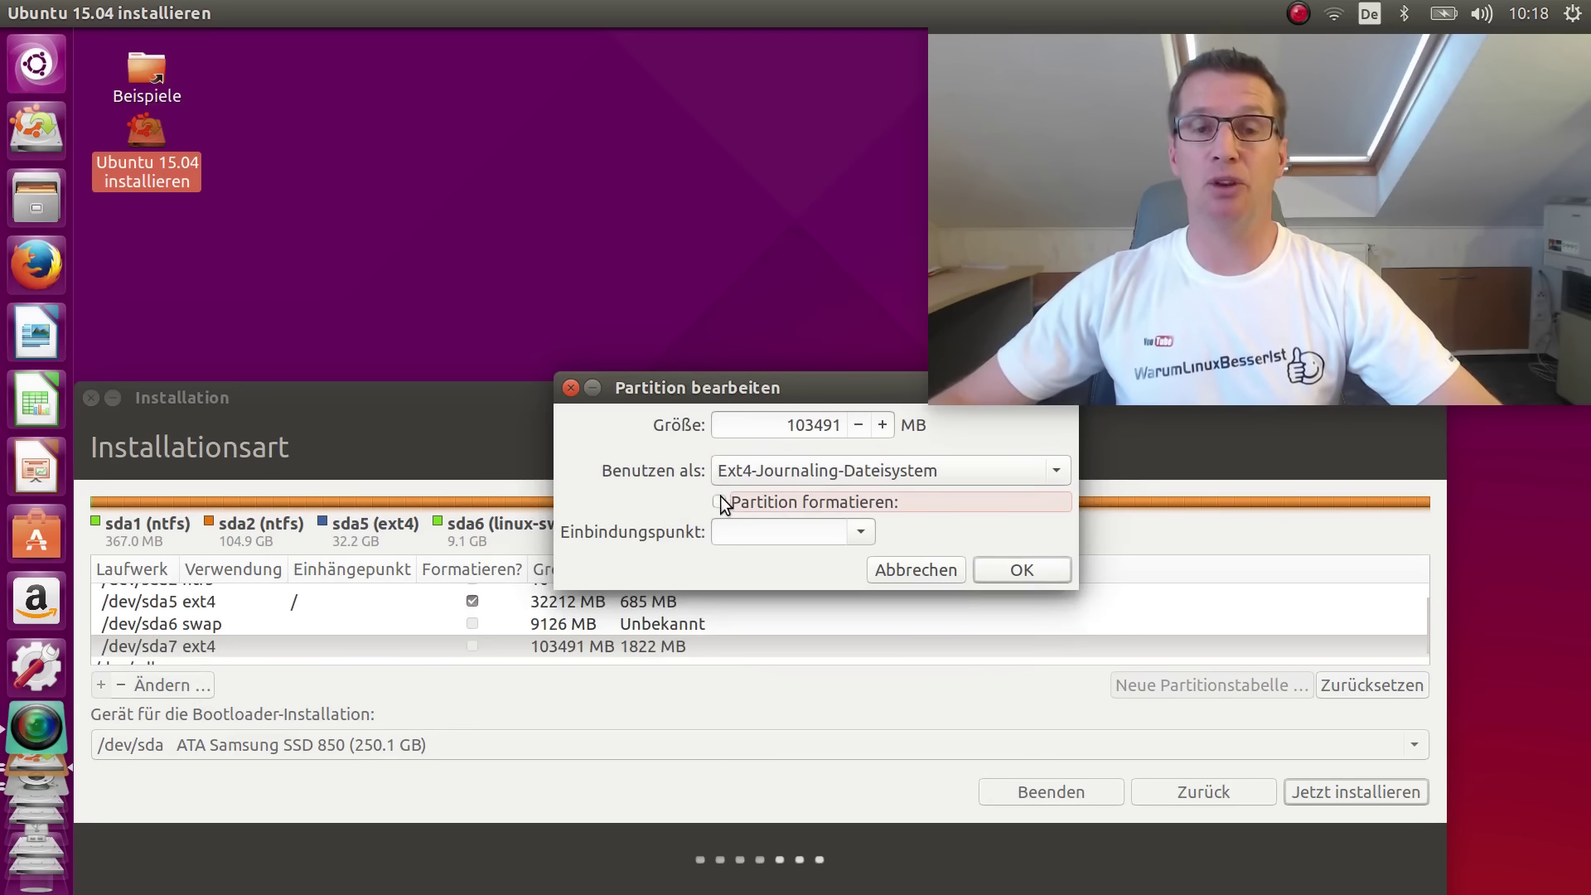
left_click(719, 502)
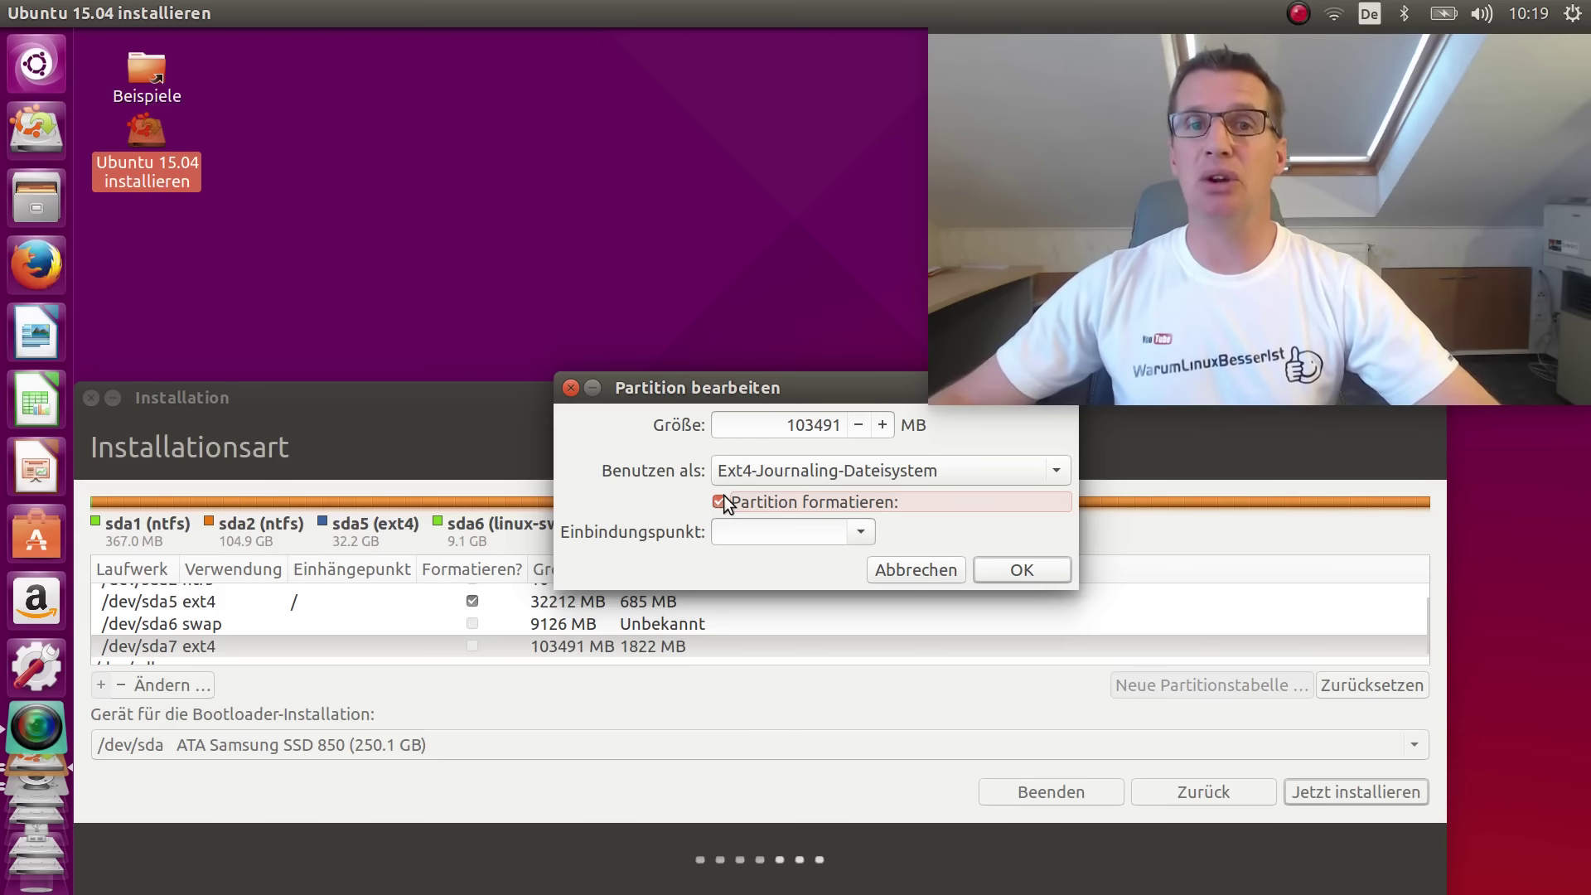
left_click(854, 532)
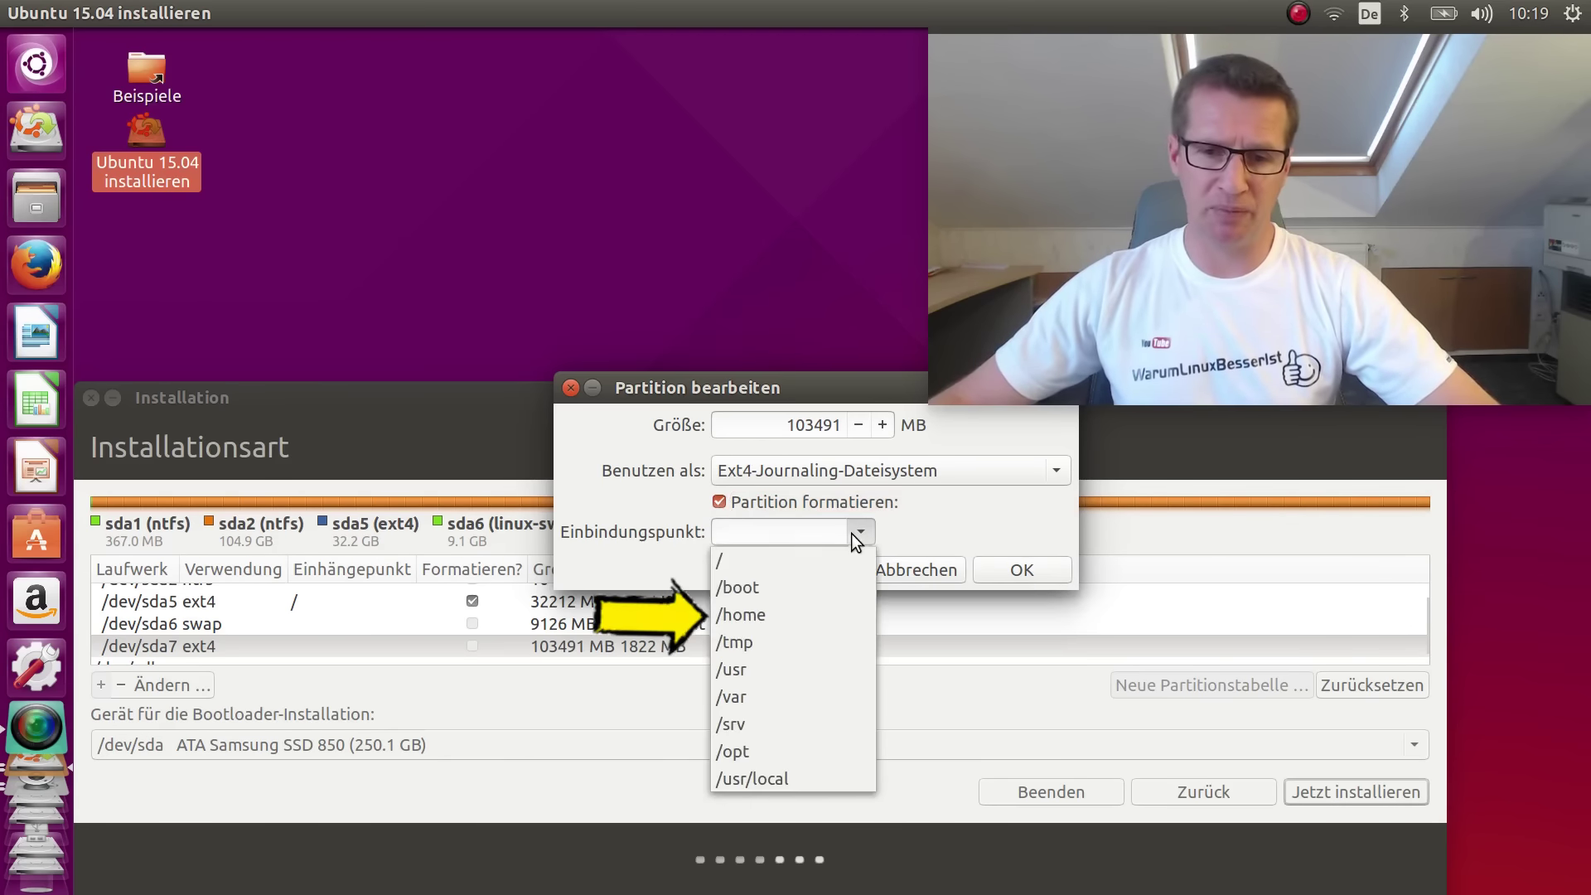
left_click(809, 613)
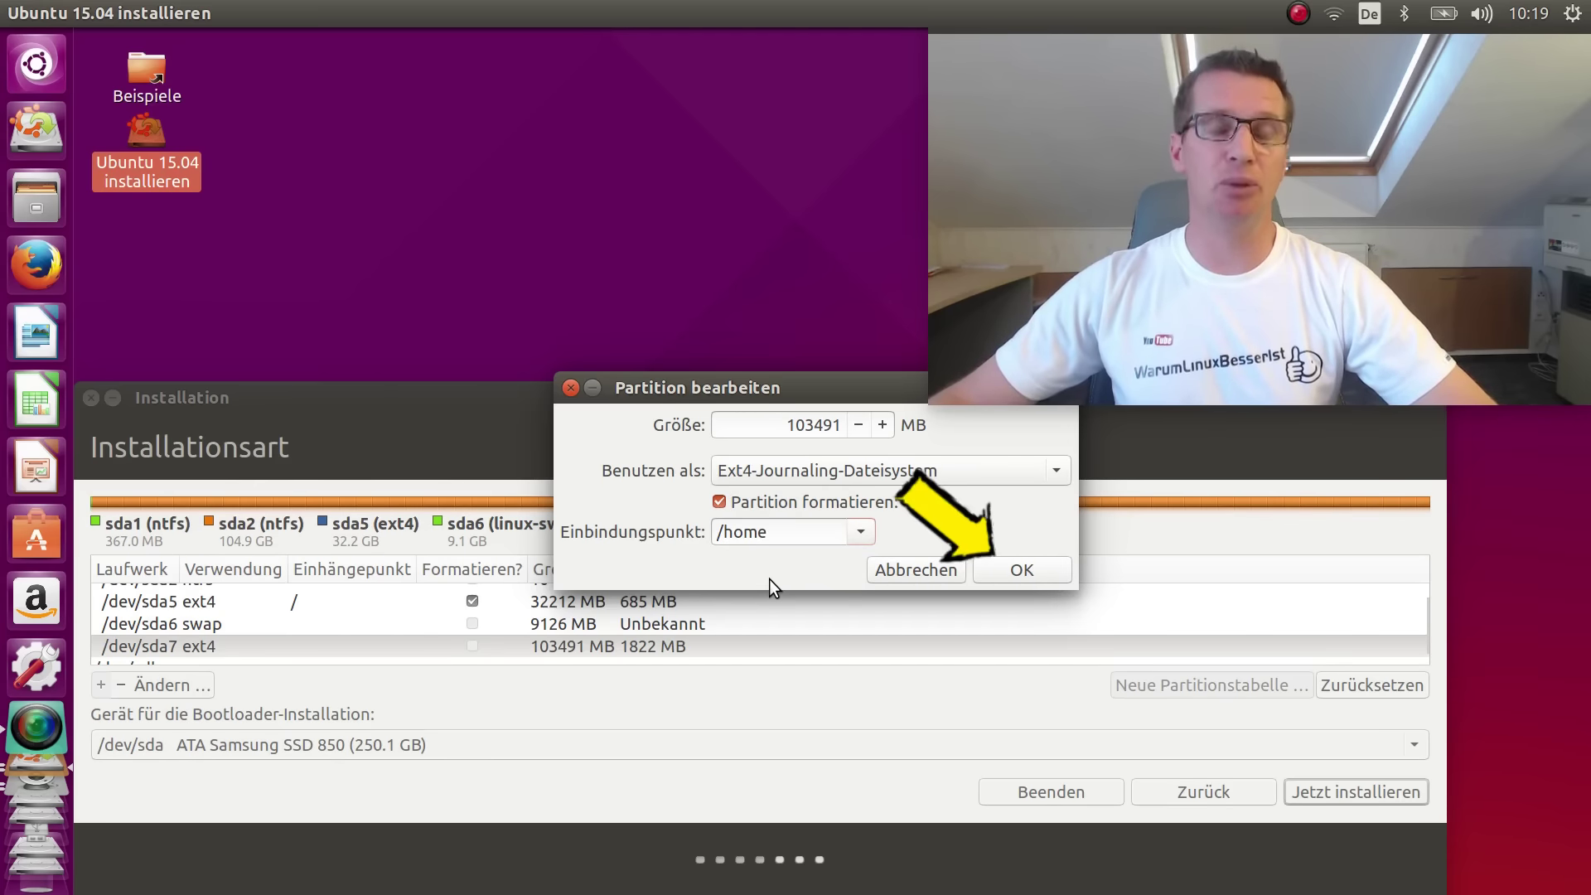
left_click(1037, 563)
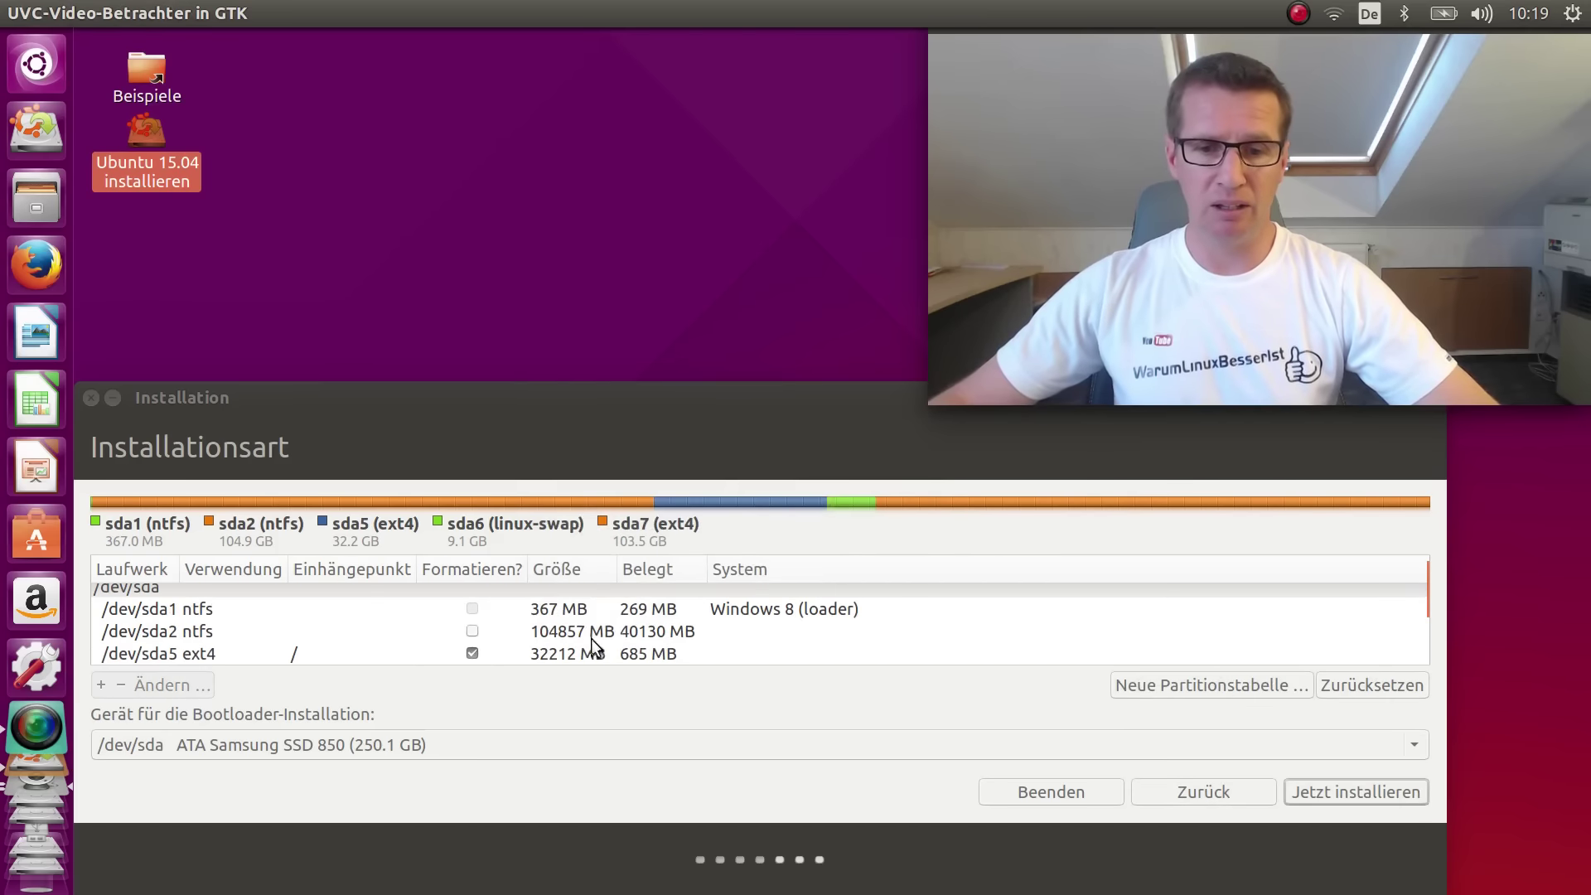
Step: Start the installation, agree to write the partition changes to disk, and keep Berlin as the location
scroll(574, 629, "down", 3)
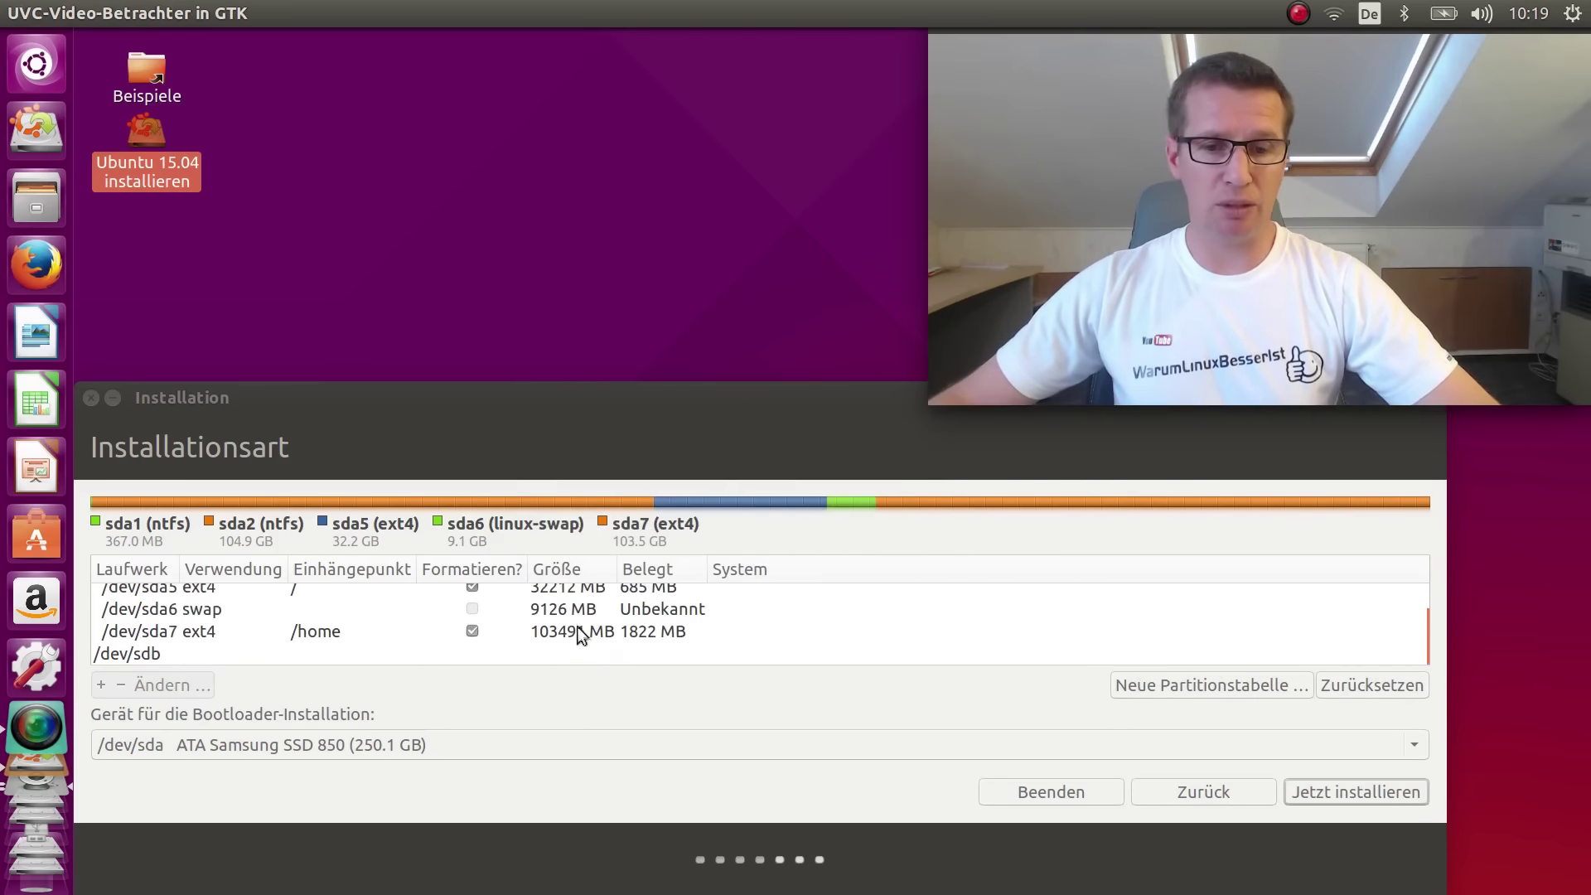
scroll(568, 623, "up", 1)
left_click(356, 601)
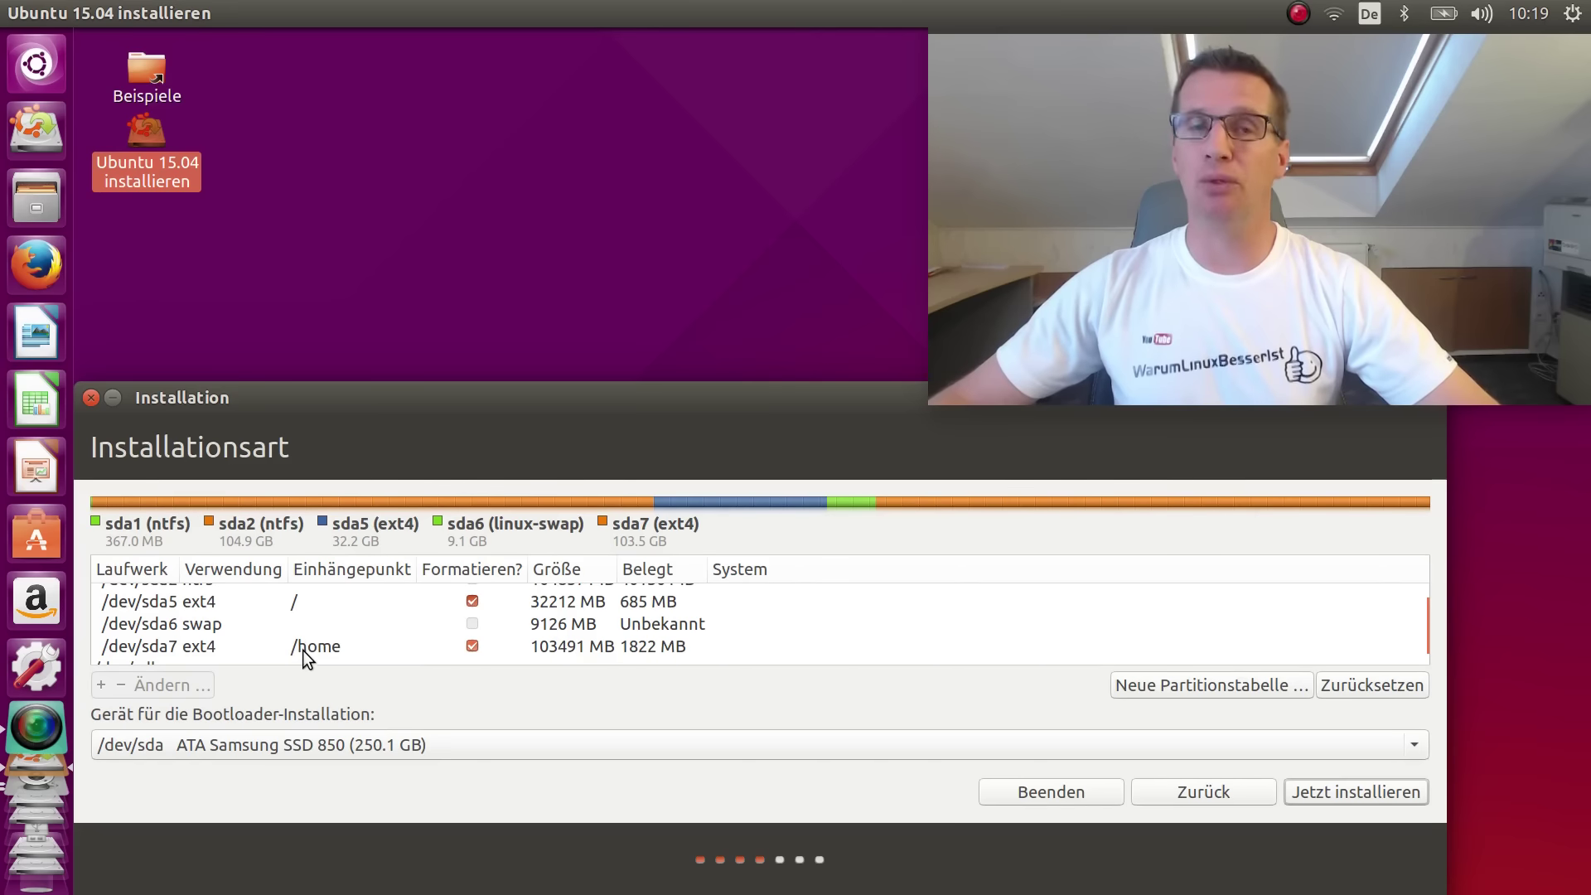
left_click(1336, 789)
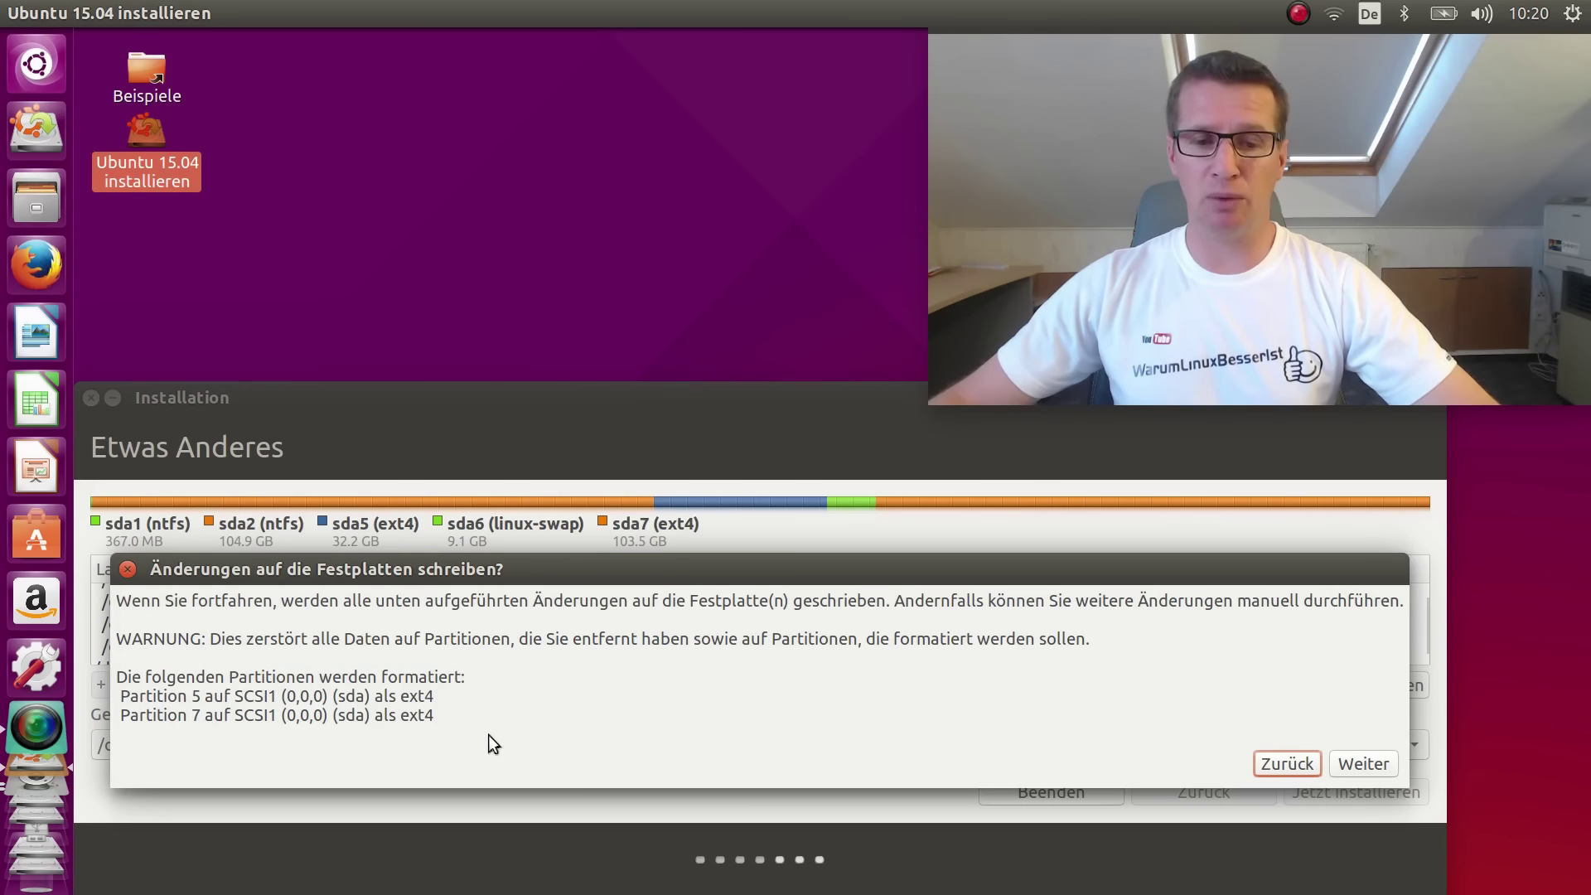
left_click(1353, 764)
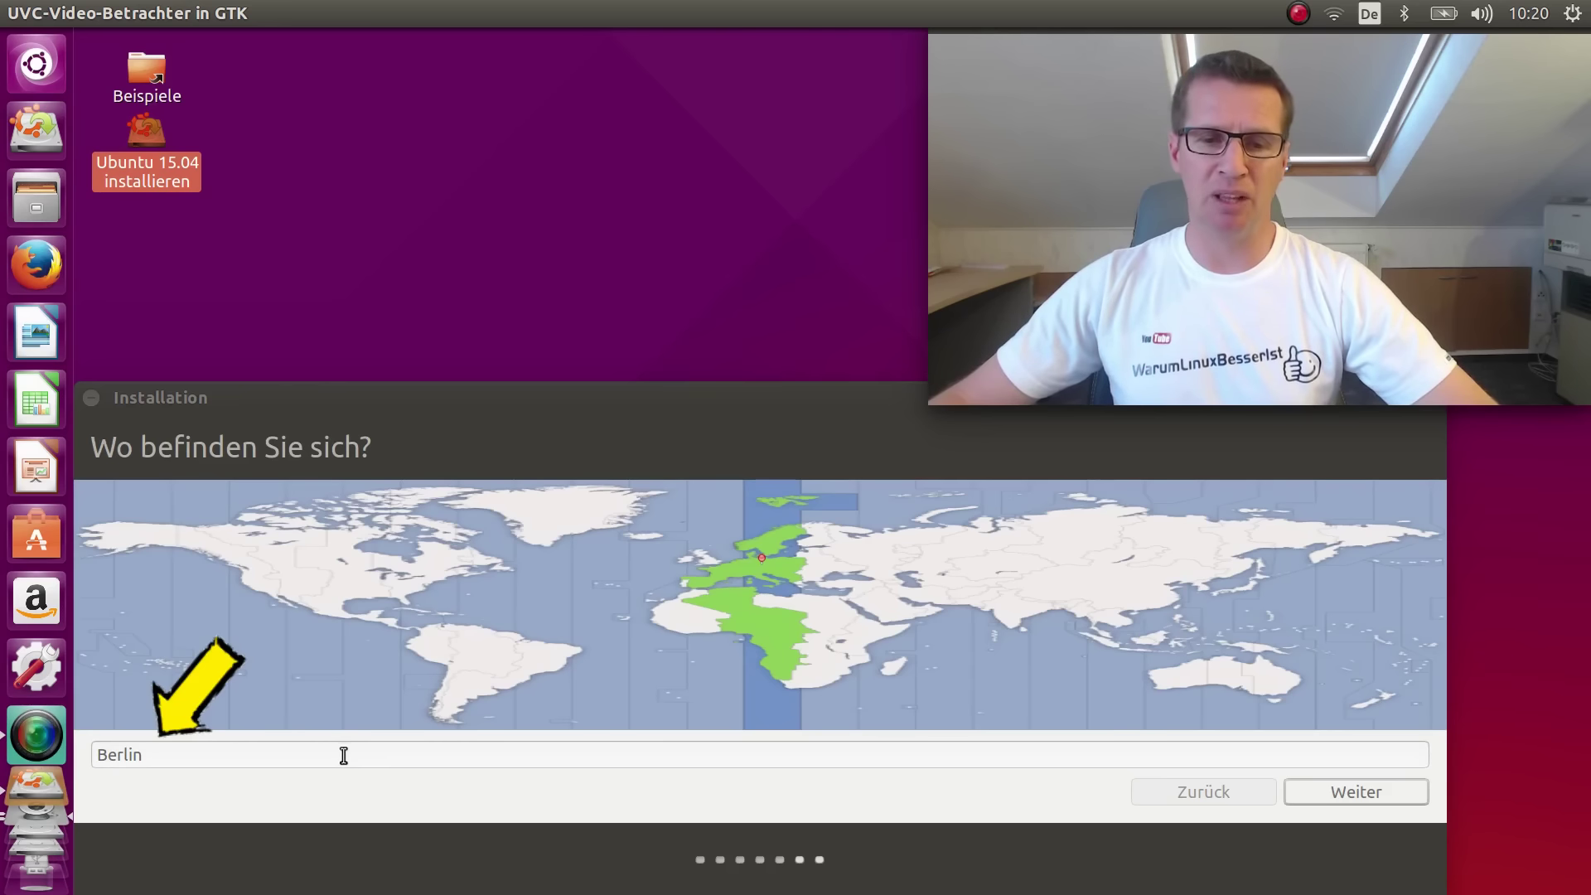
left_click(1345, 794)
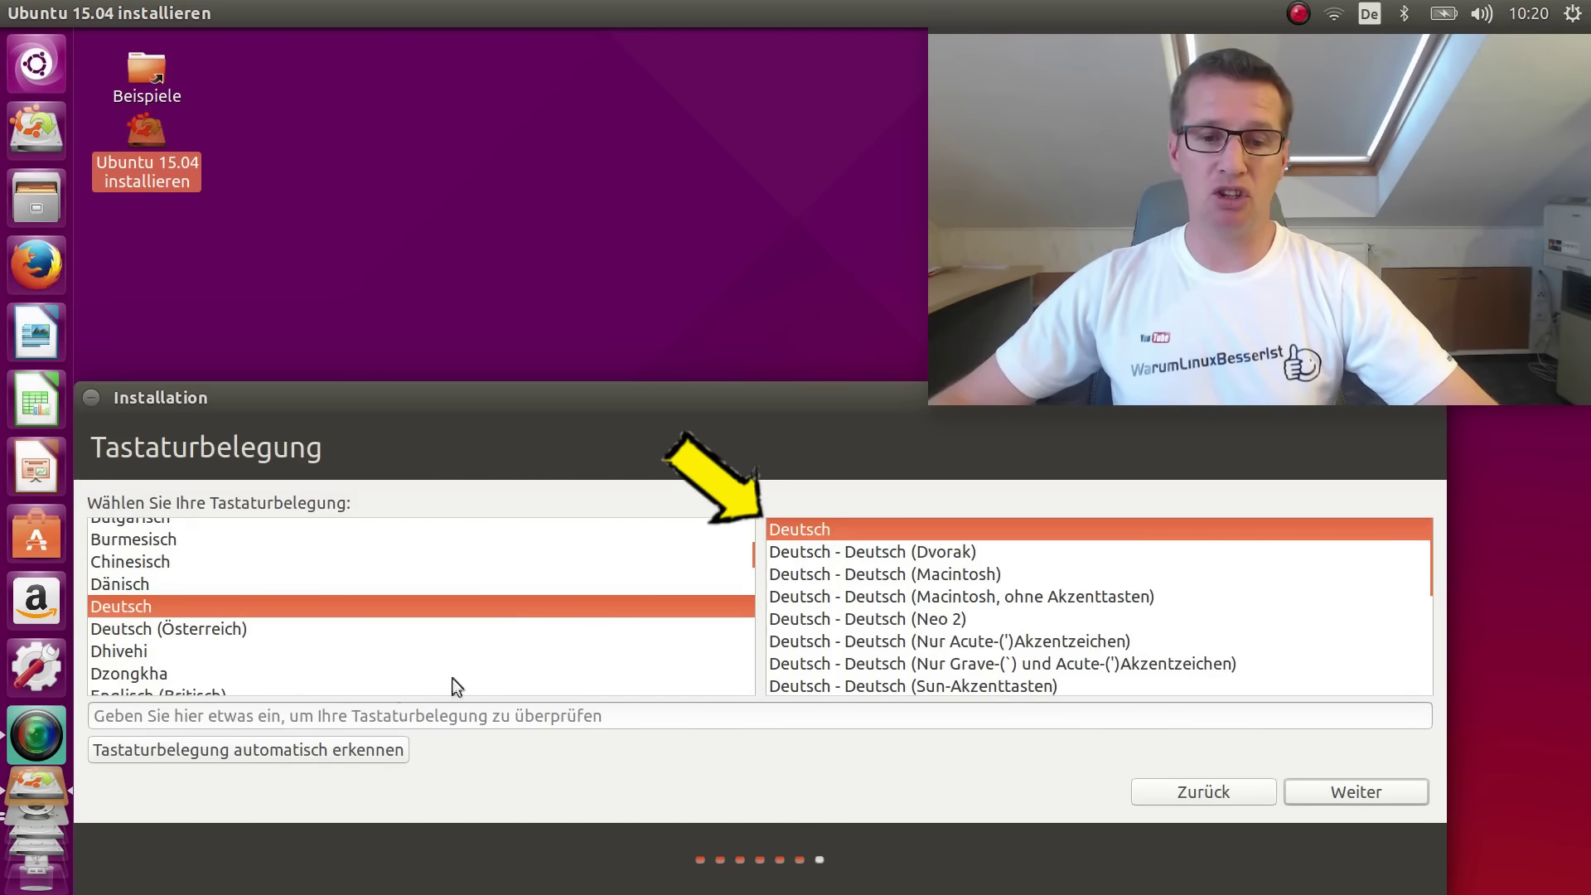
Step: Test the Deutsch keyboard layout with the characters "öäüß-/@" and continue to the user account page
left_click(230, 717)
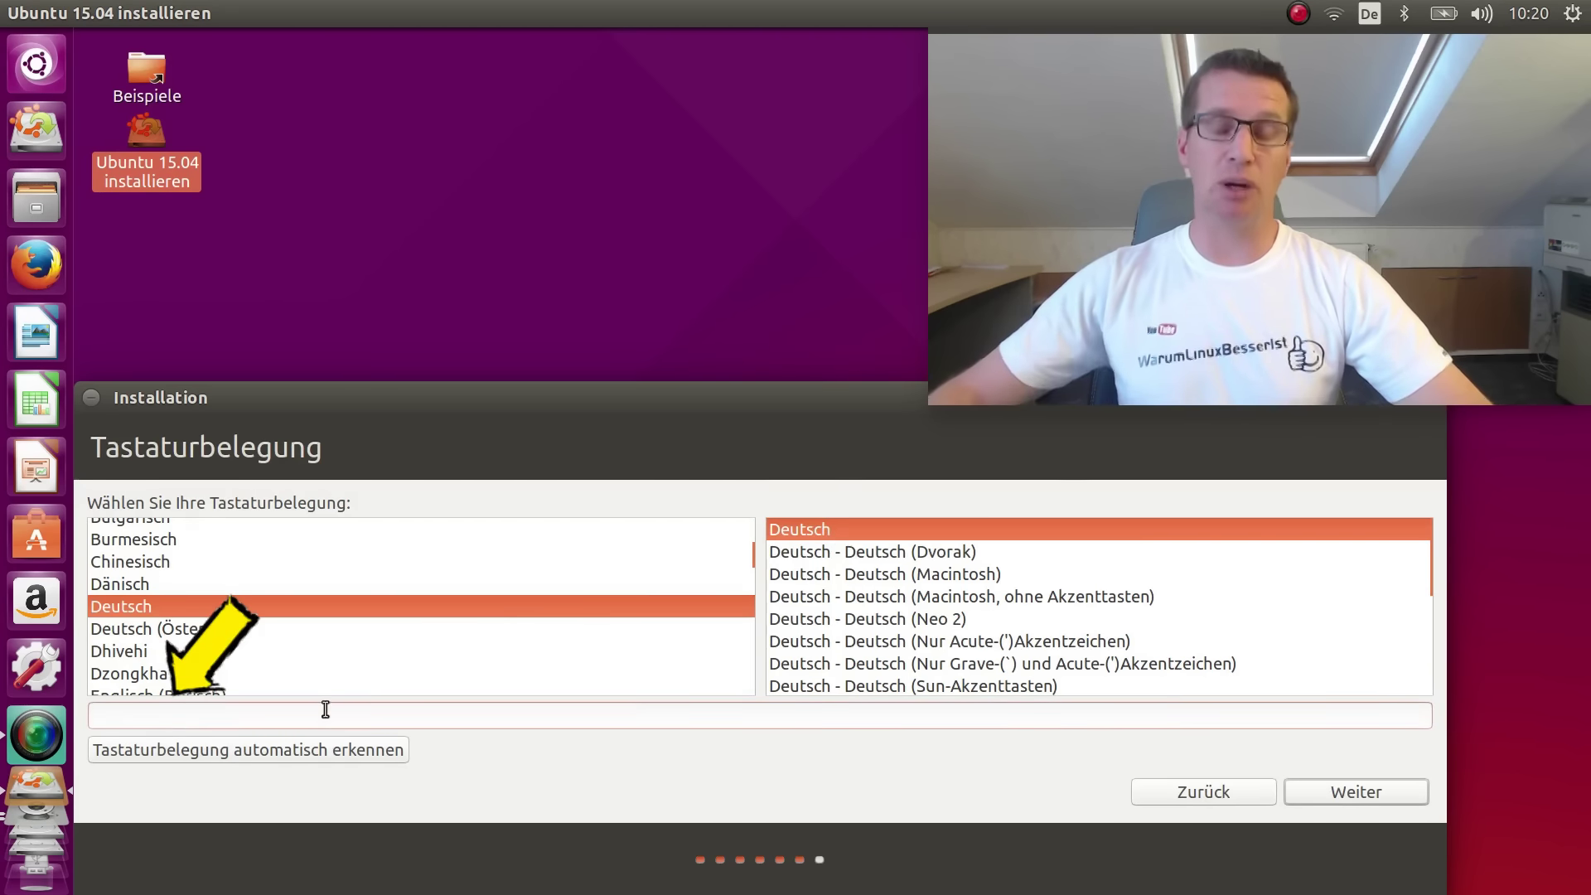
type("öäü")
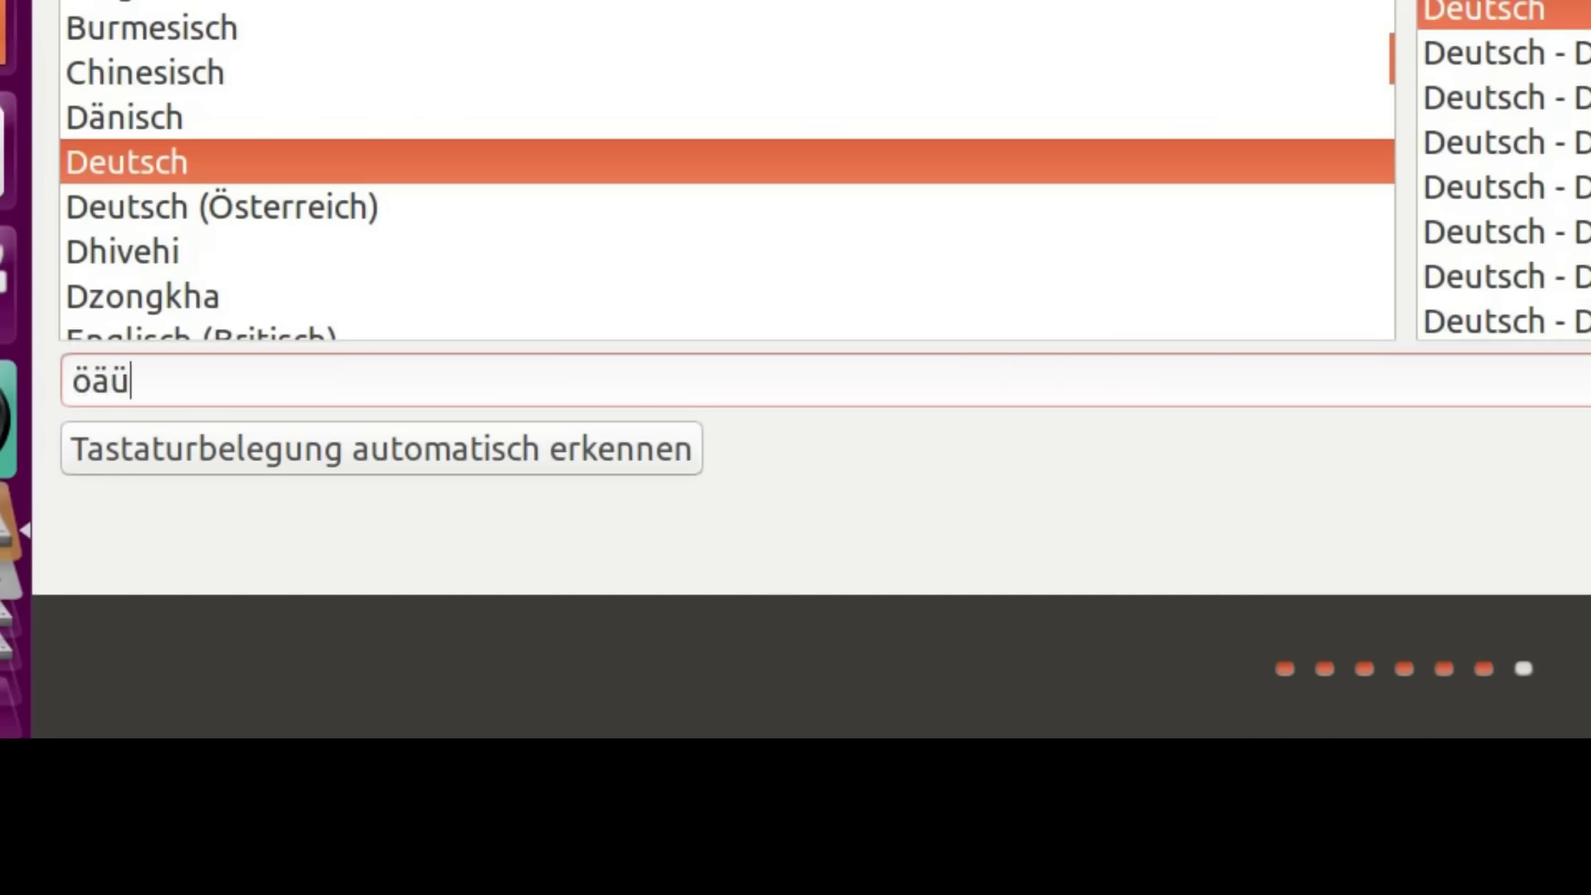
type("?")
key("BackSpace")
type("ß-/")
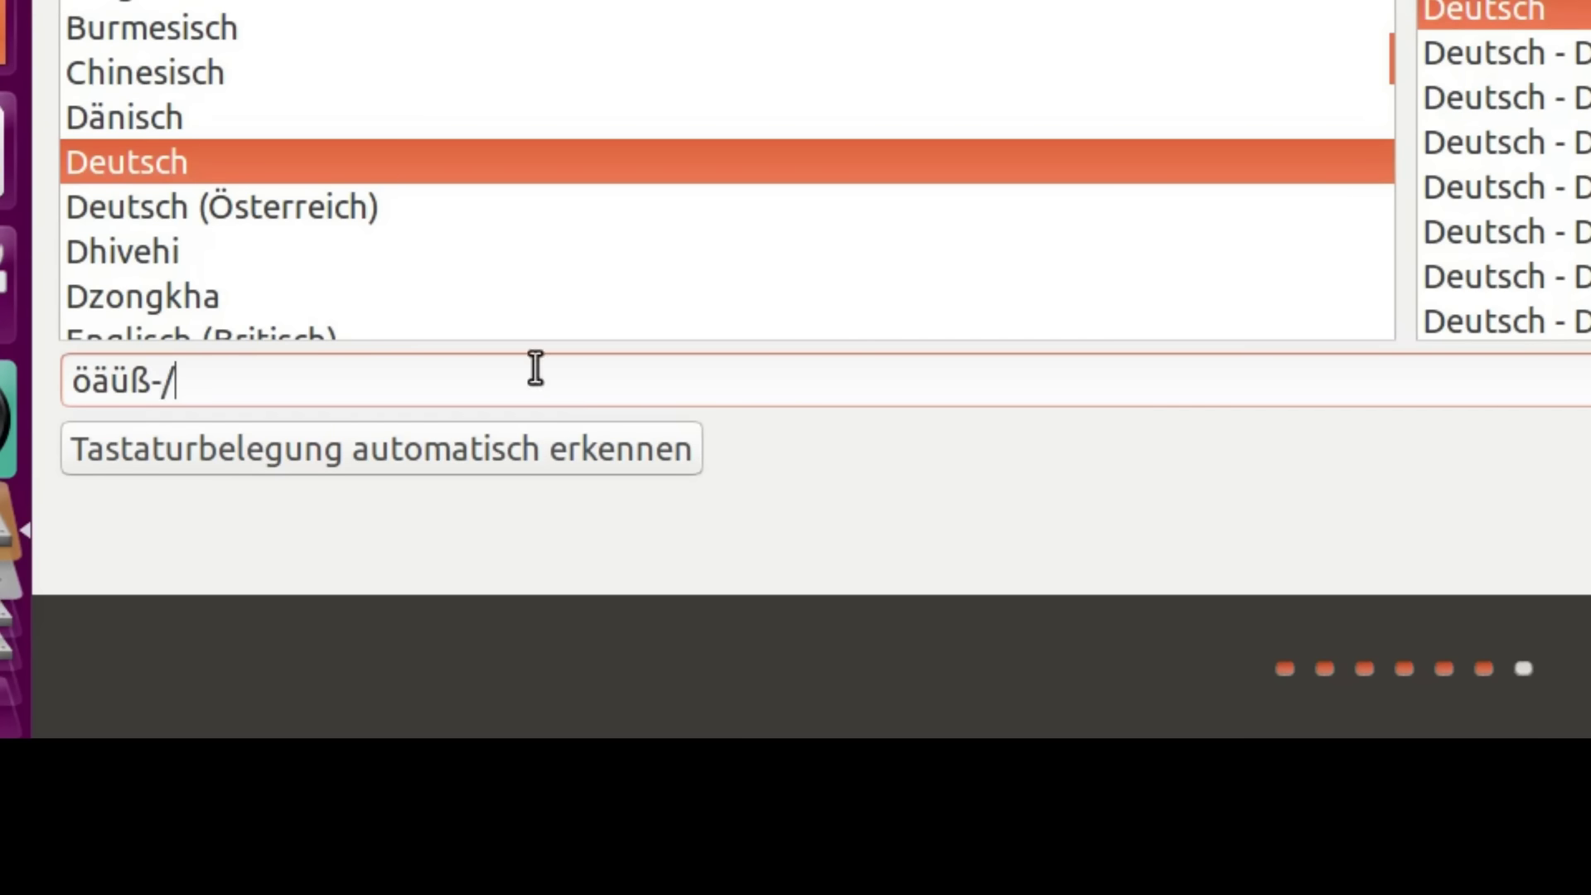
type("@")
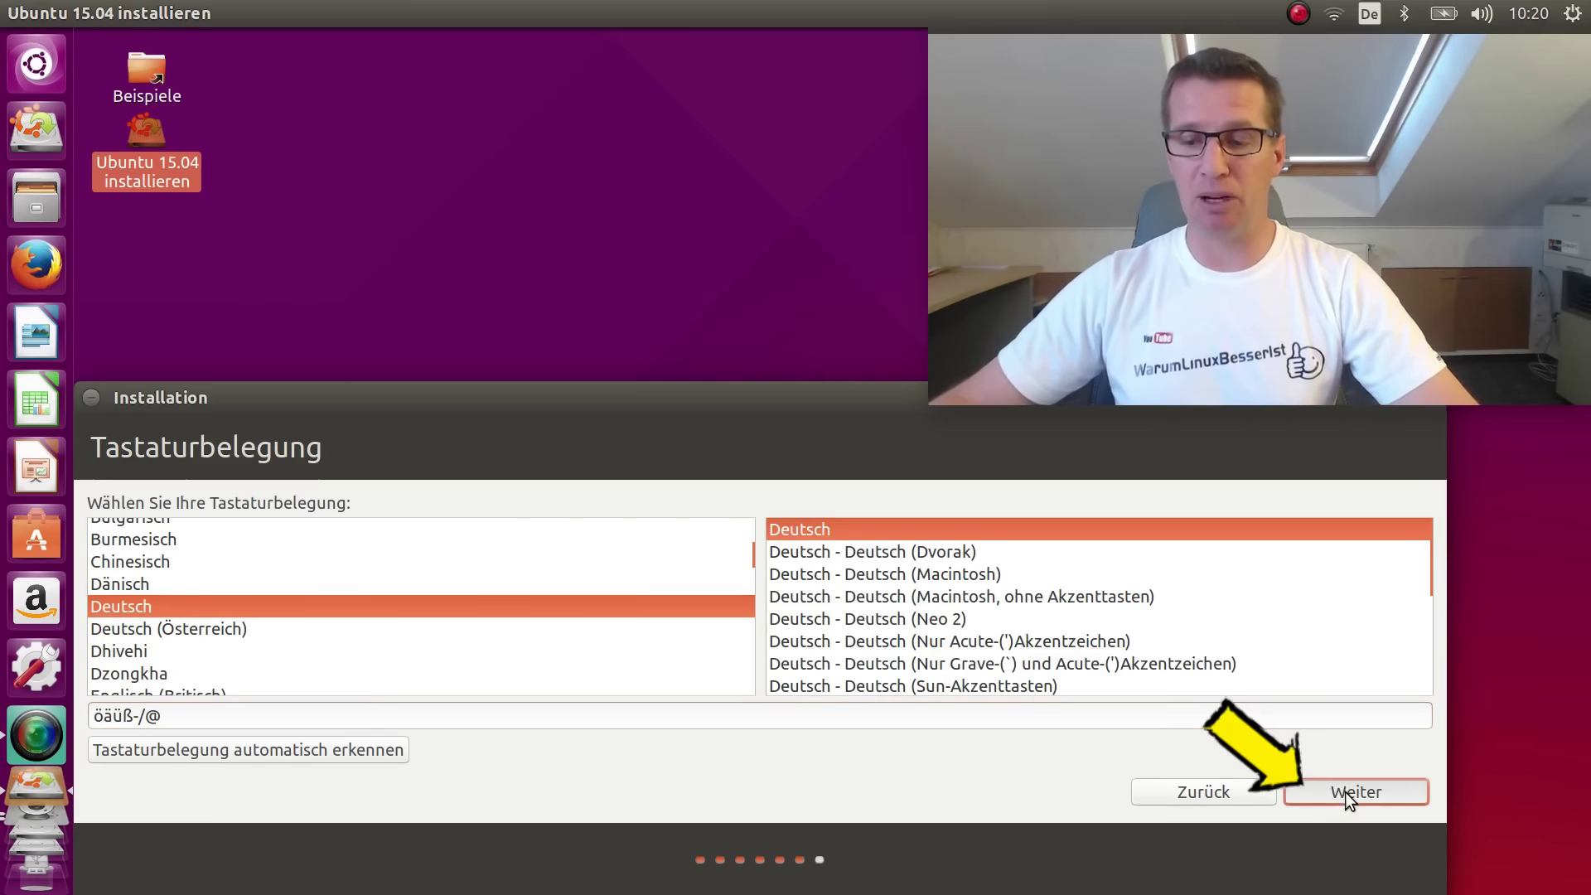
left_click(1344, 792)
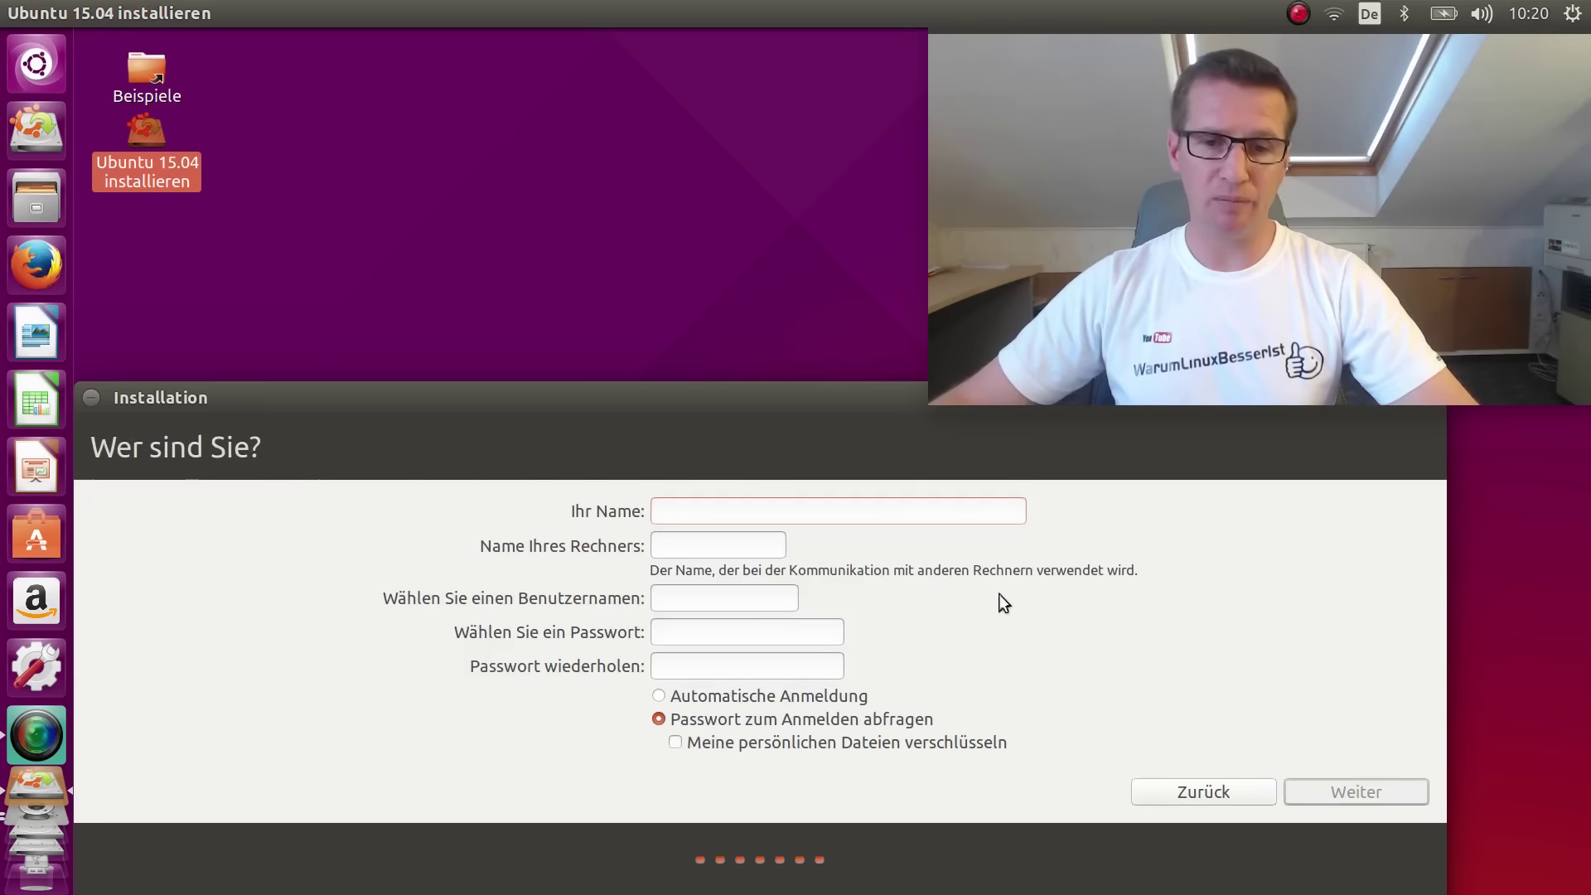
Step: Enter the user's name and set the computer name to tuxedo, keeping the suggested username
left_click(856, 511)
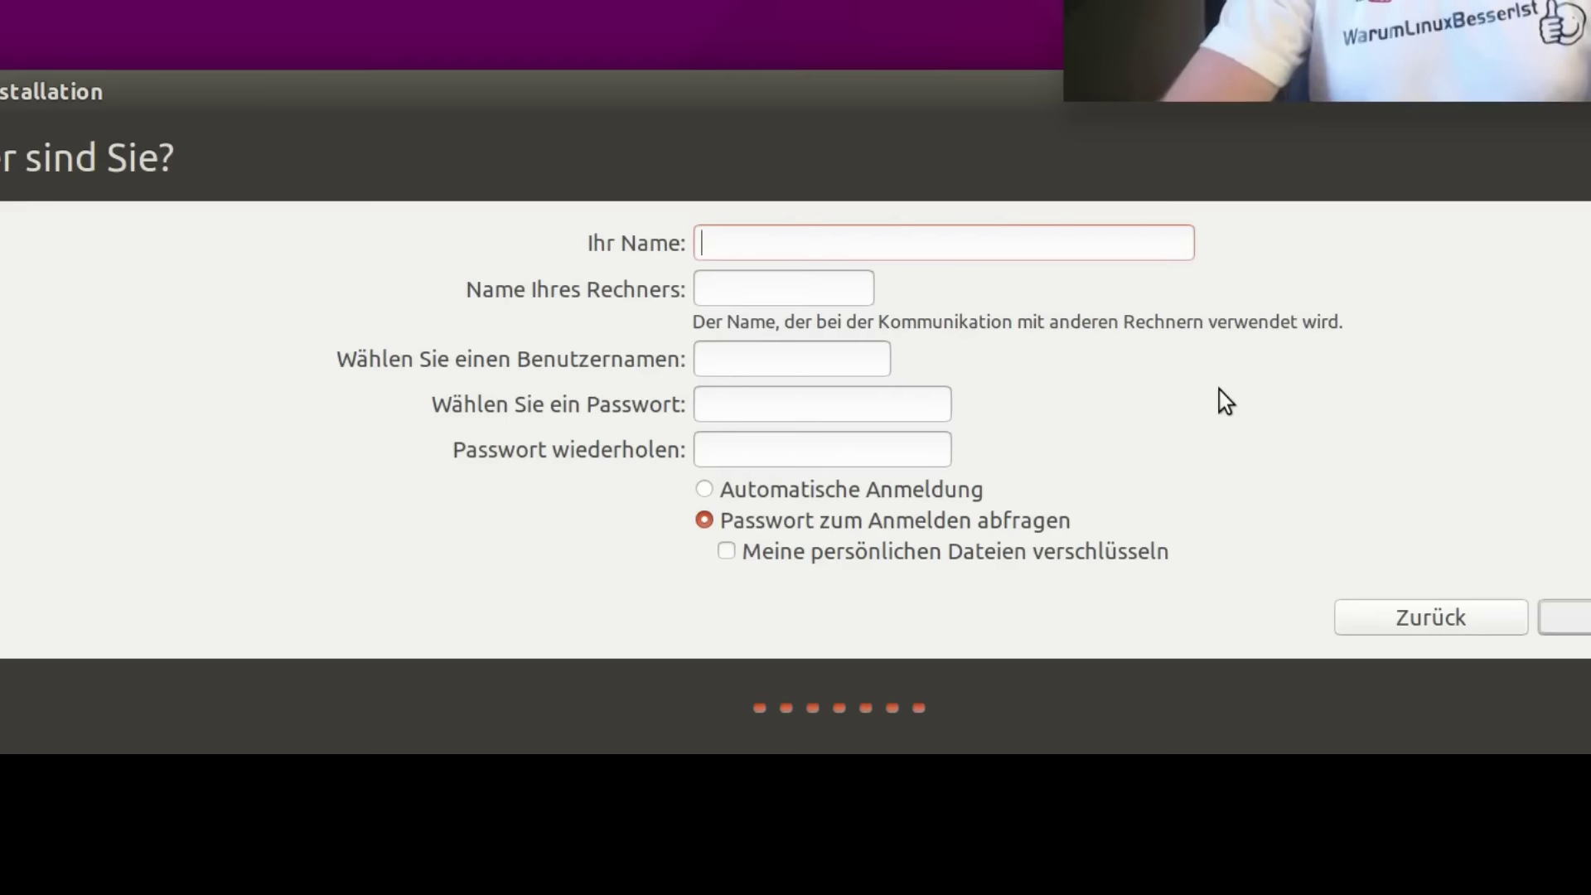
type("Alex")
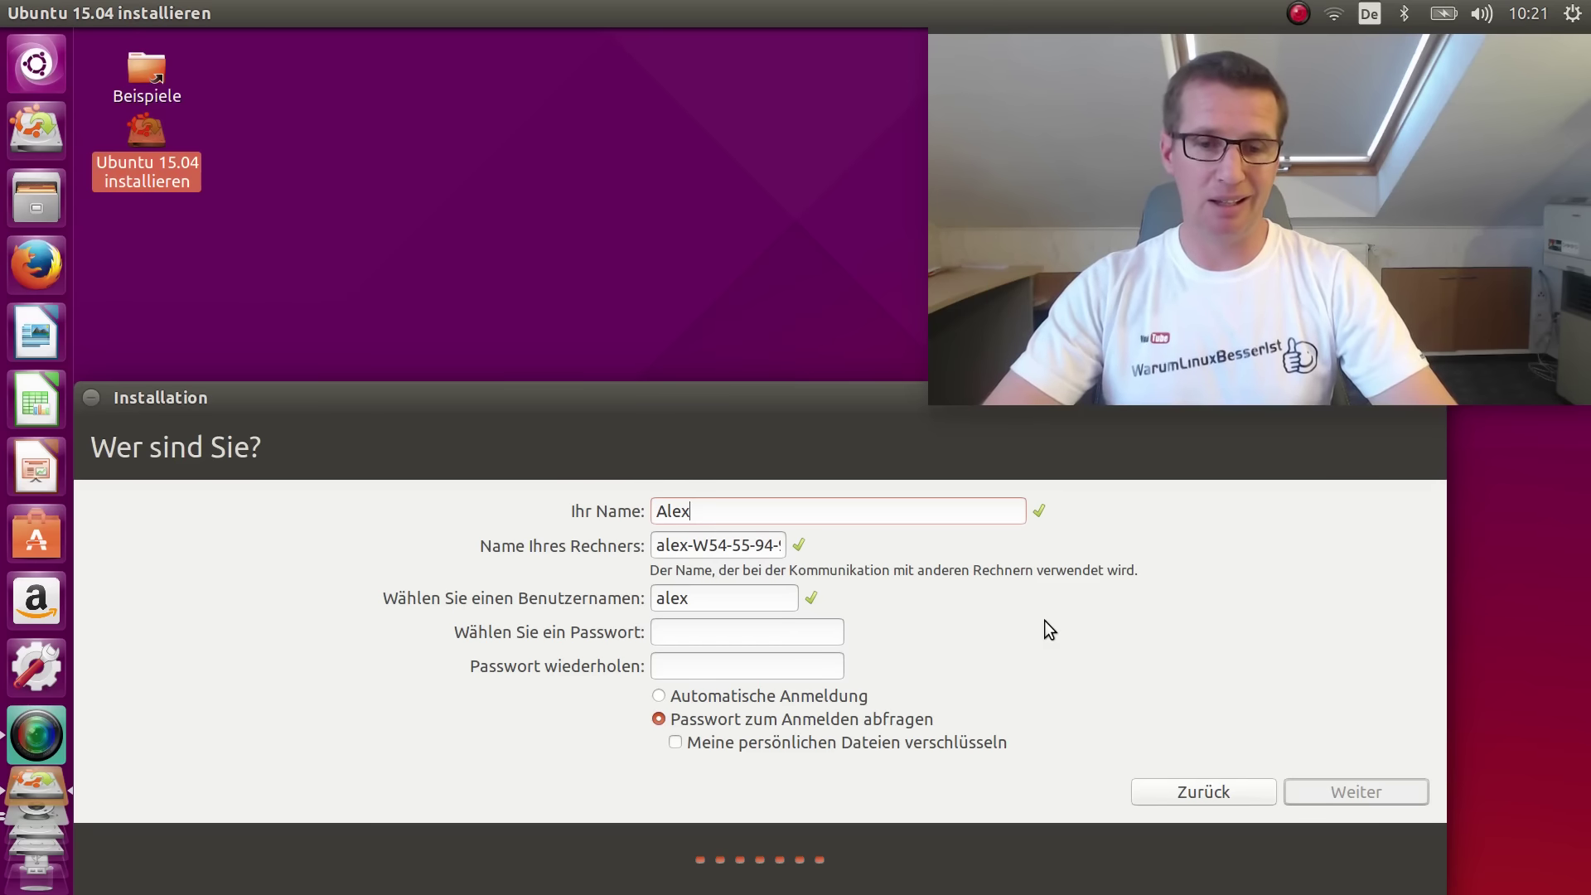
key("Tab")
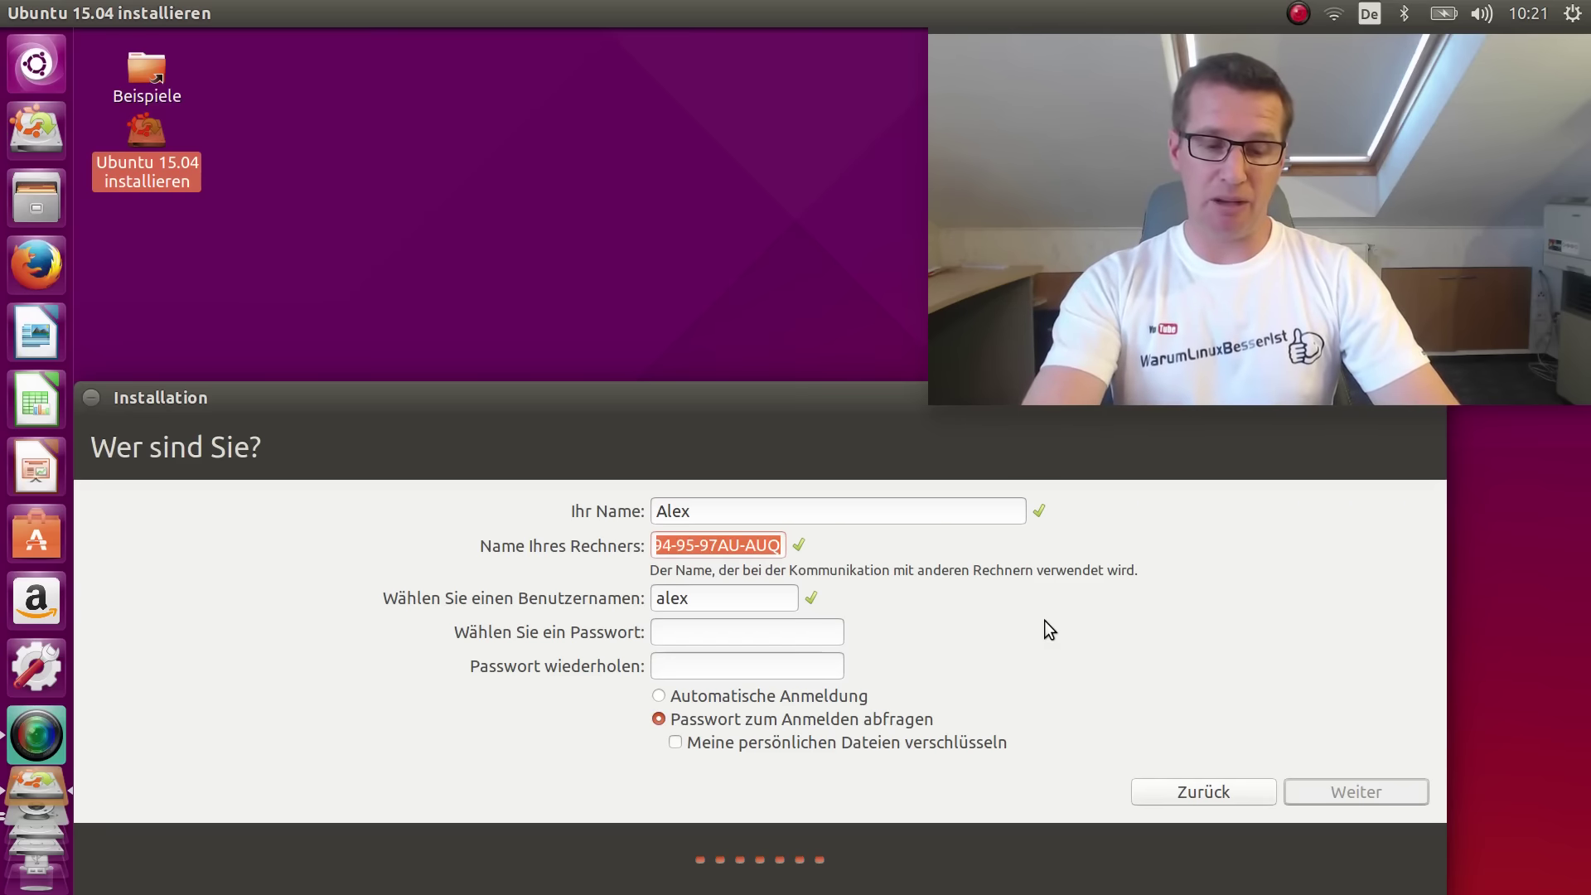
type("tuxedo")
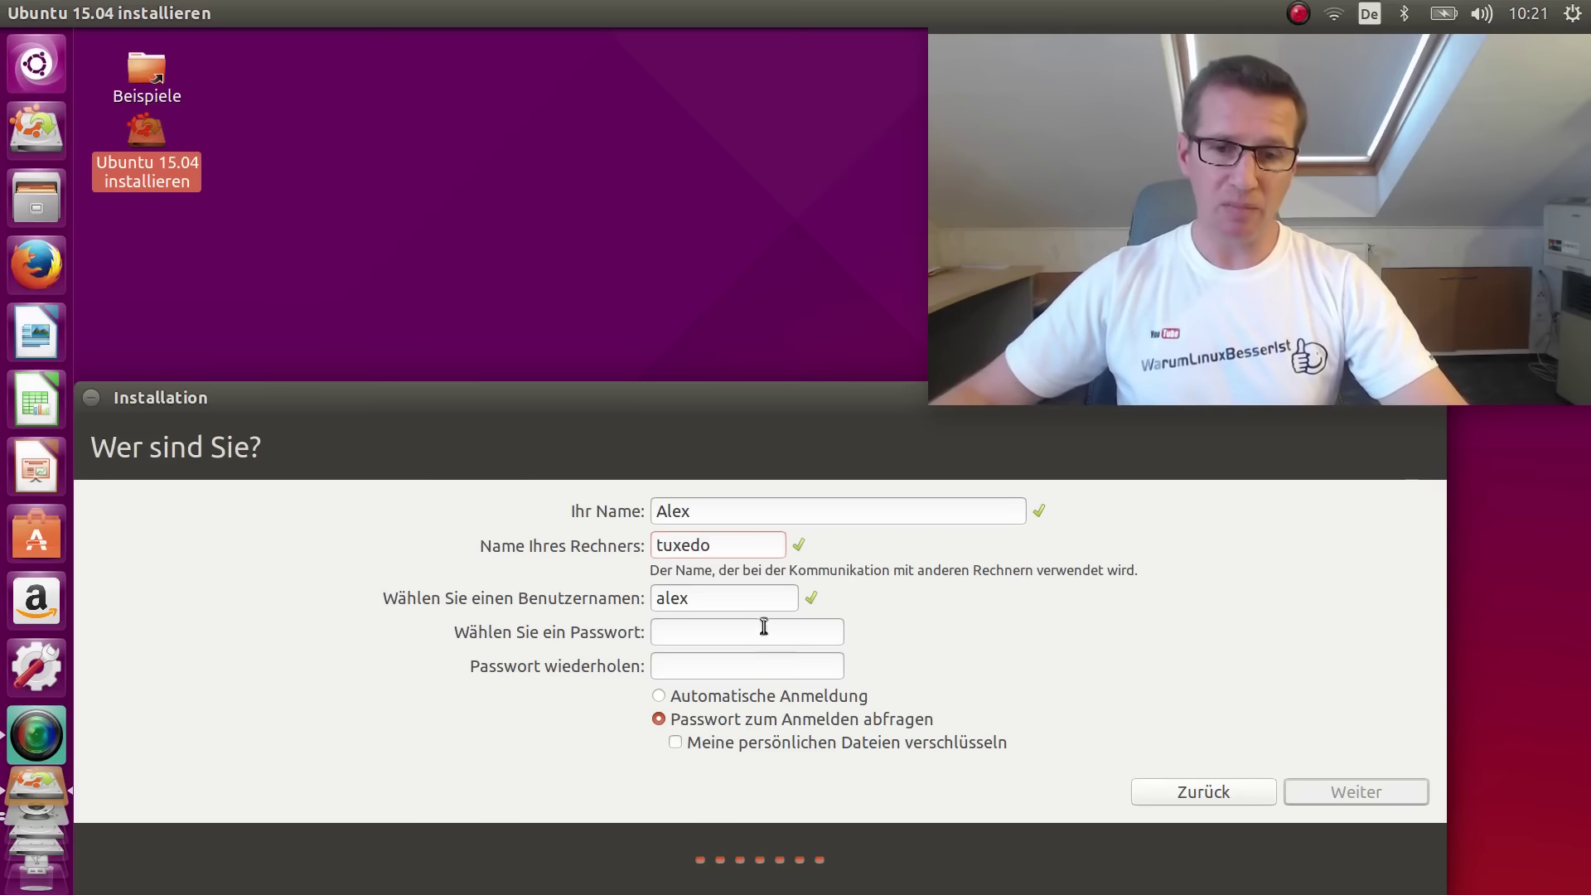
left_click(725, 598)
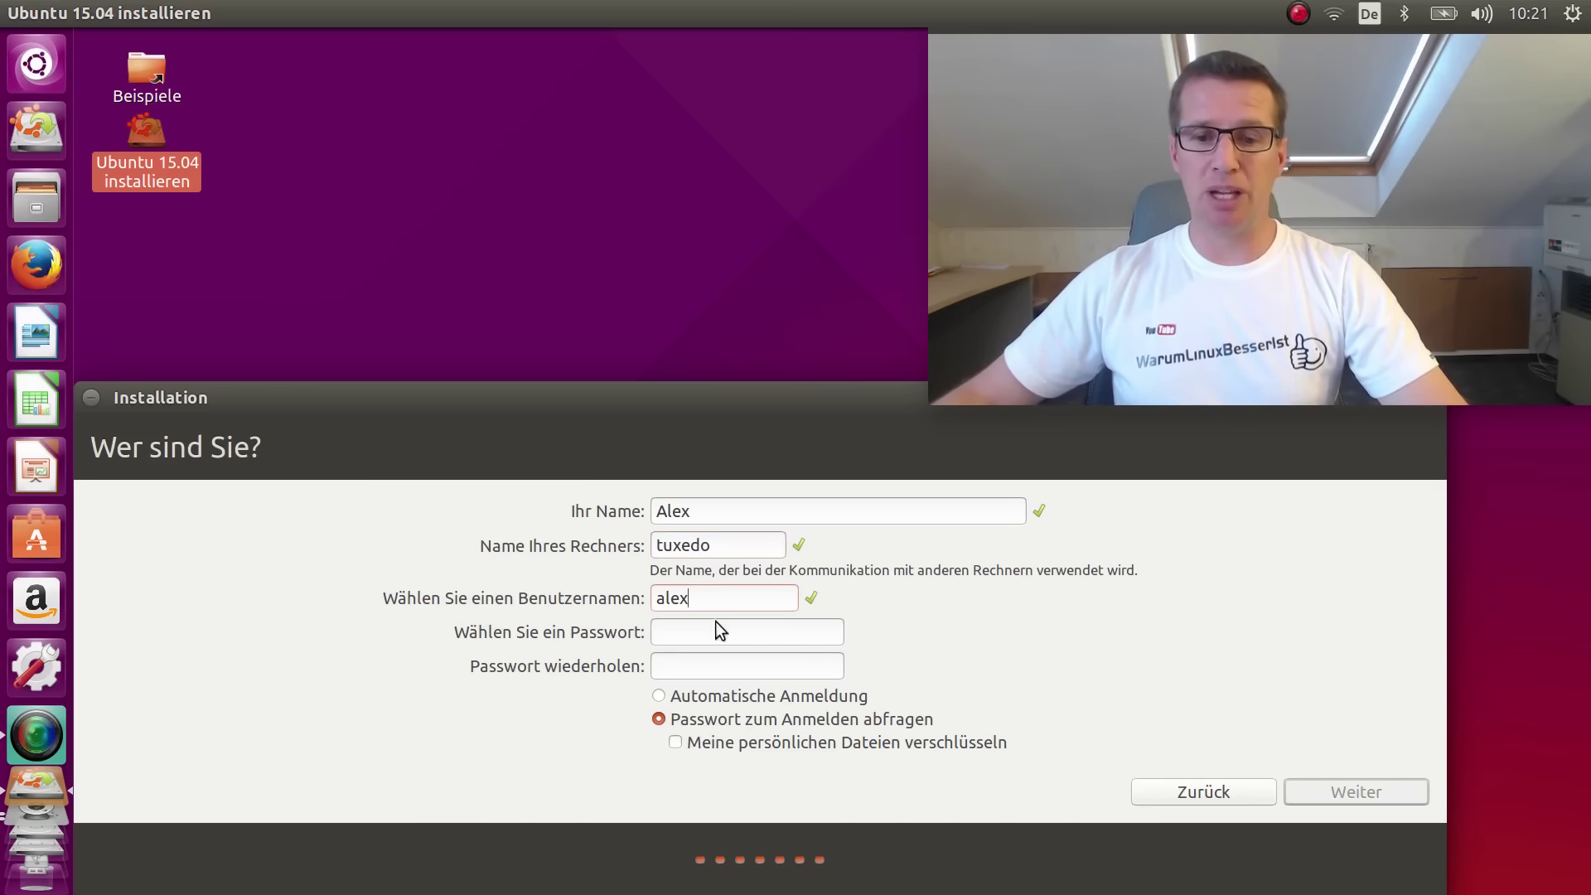
Step: Enter a login password for the account, replacing the first attempt, and repeat it in the confirmation field
left_click(717, 630)
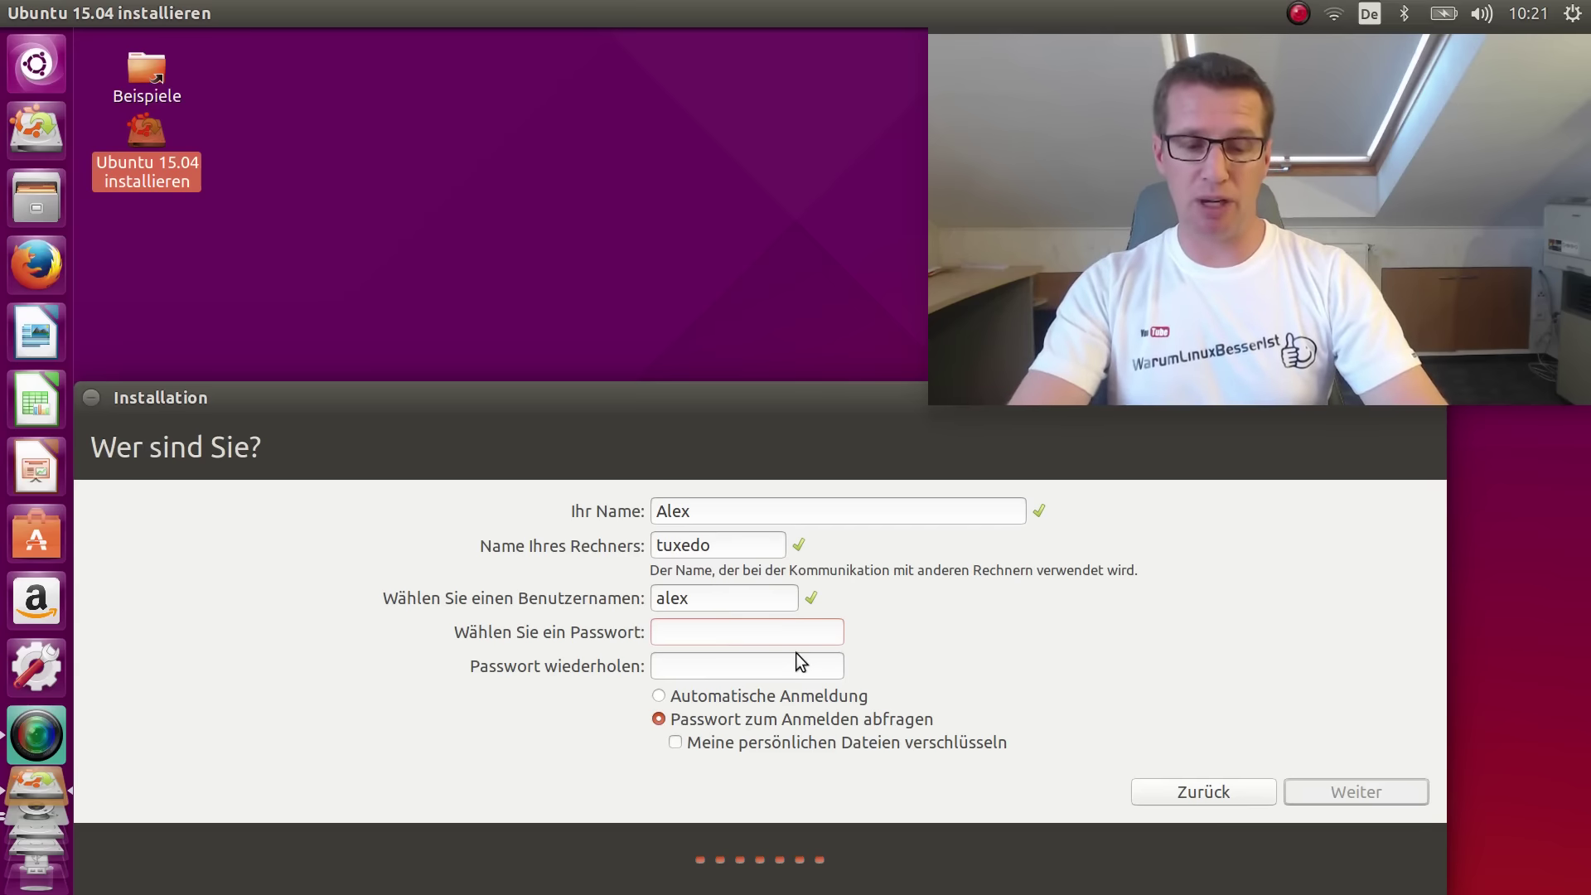
type("●●●●●")
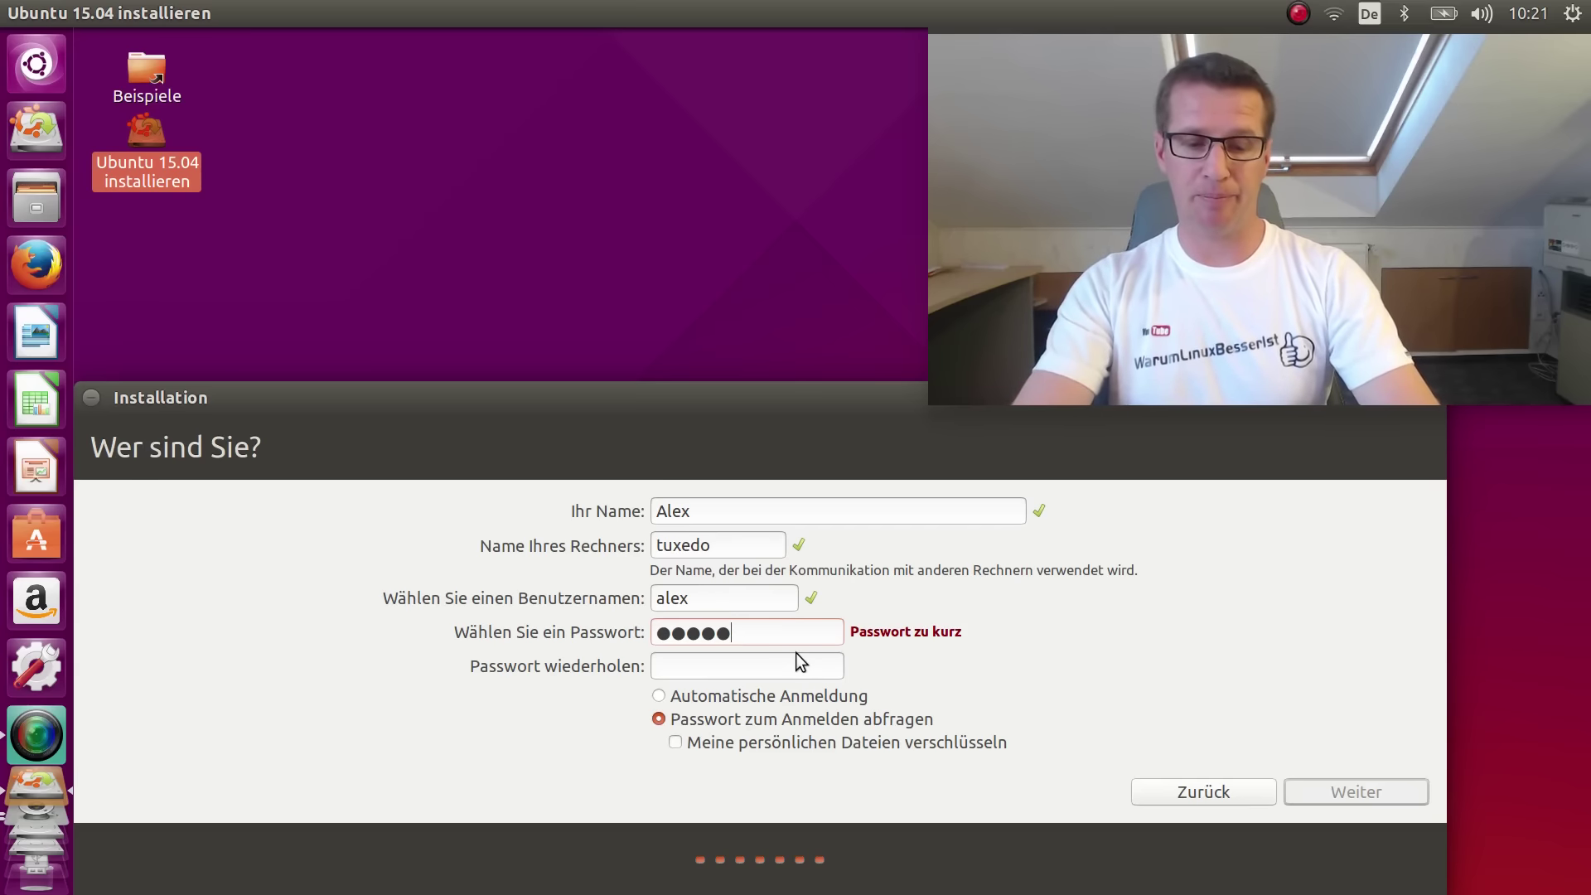
key("BackSpace")
key("BackSpace")
key("BackSpace")
key("BackSpace")
key("BackSpace")
type("●●●●")
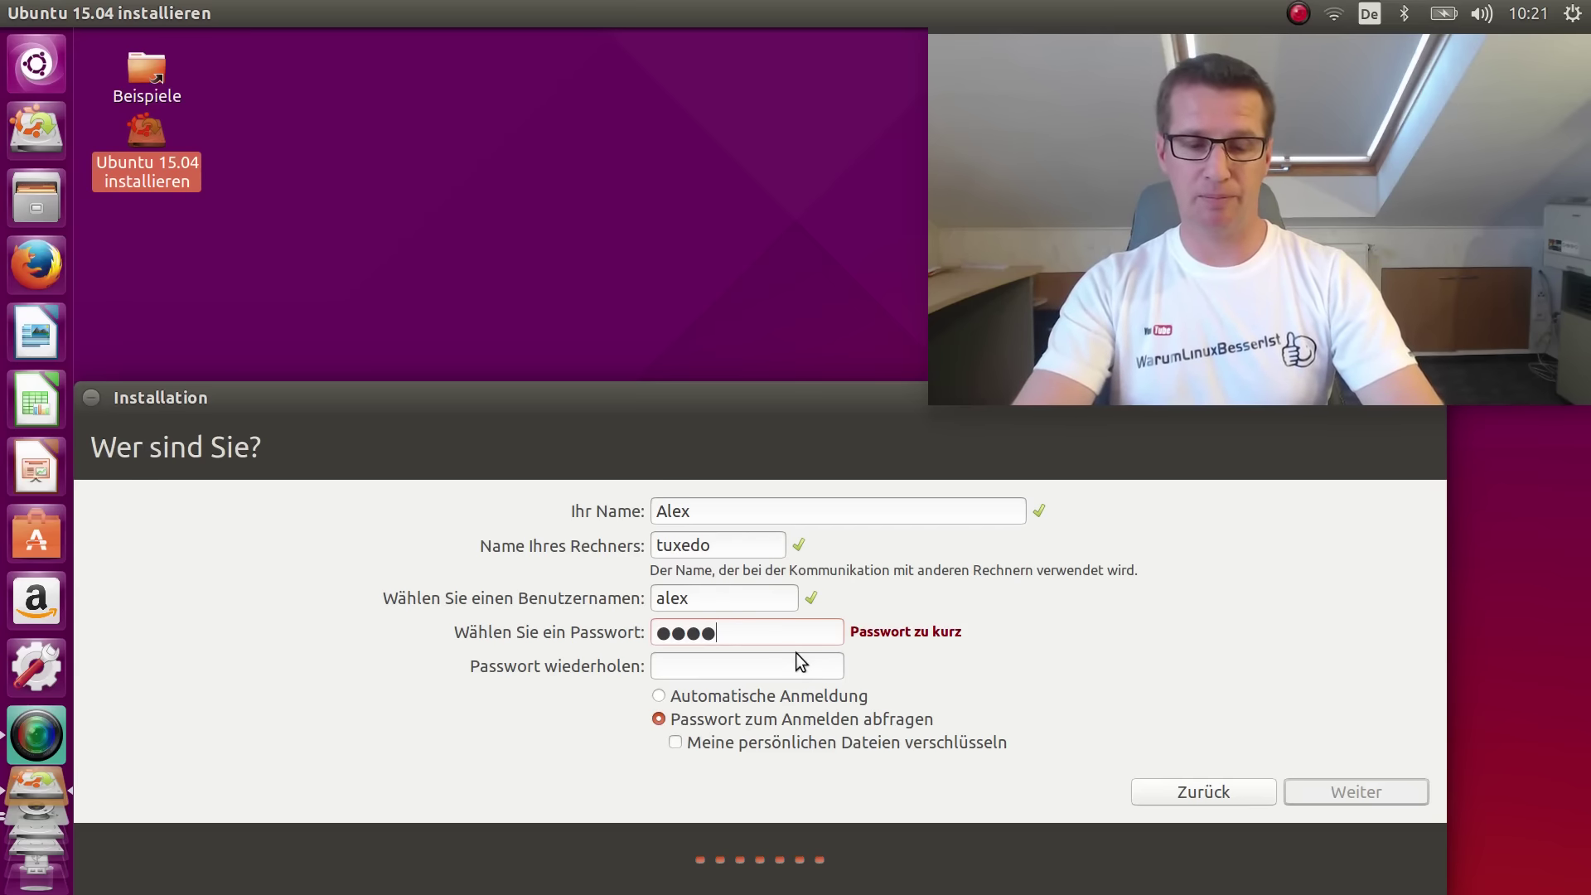
type("●●●●●●●●●●")
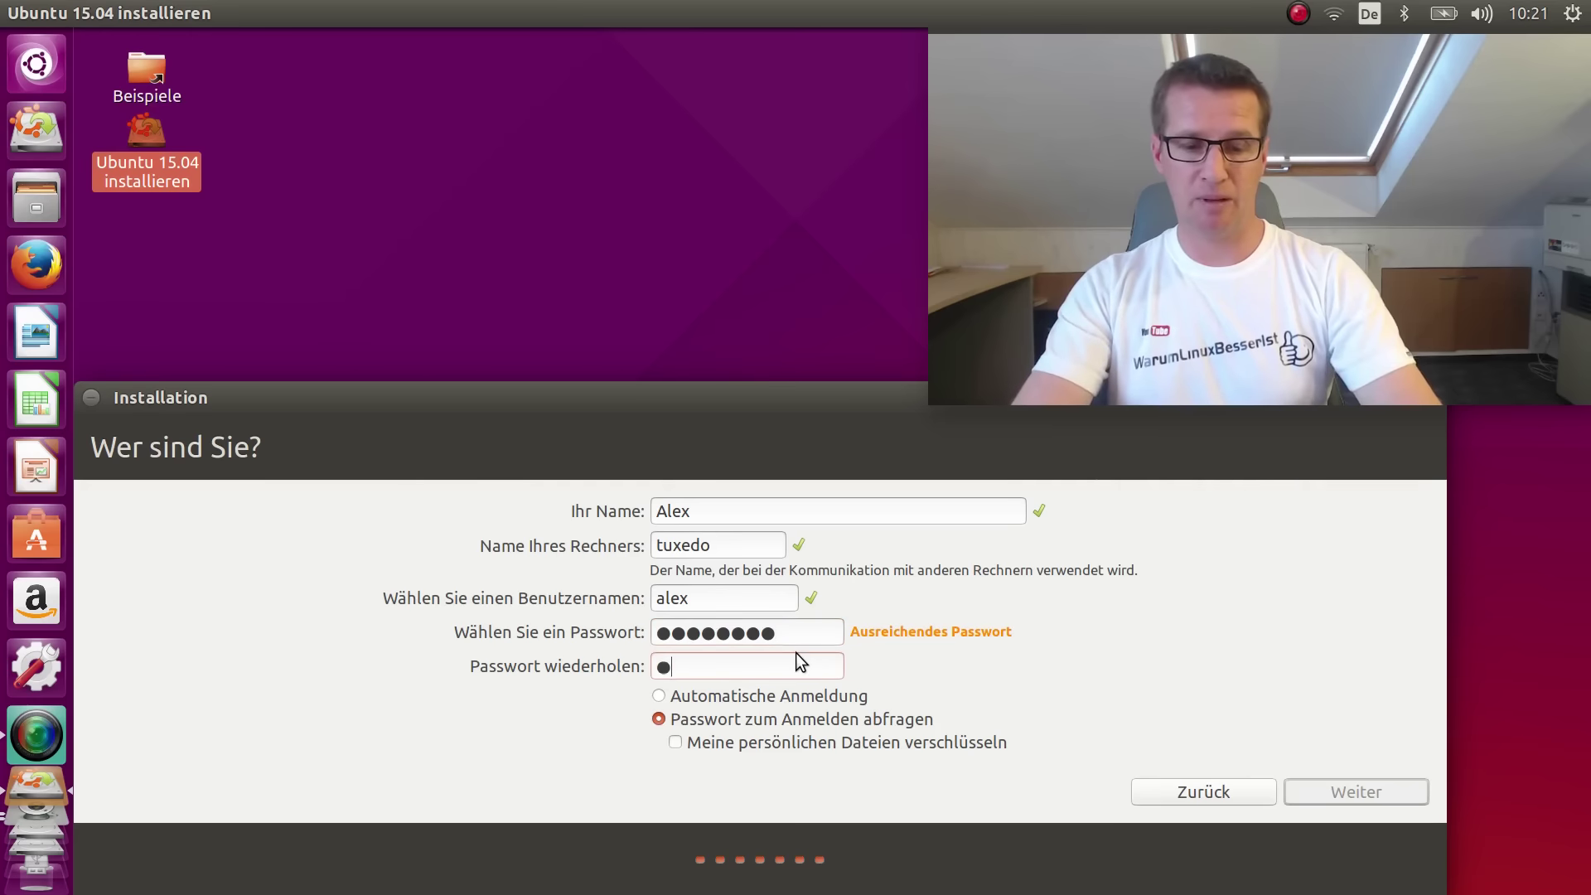
type("●")
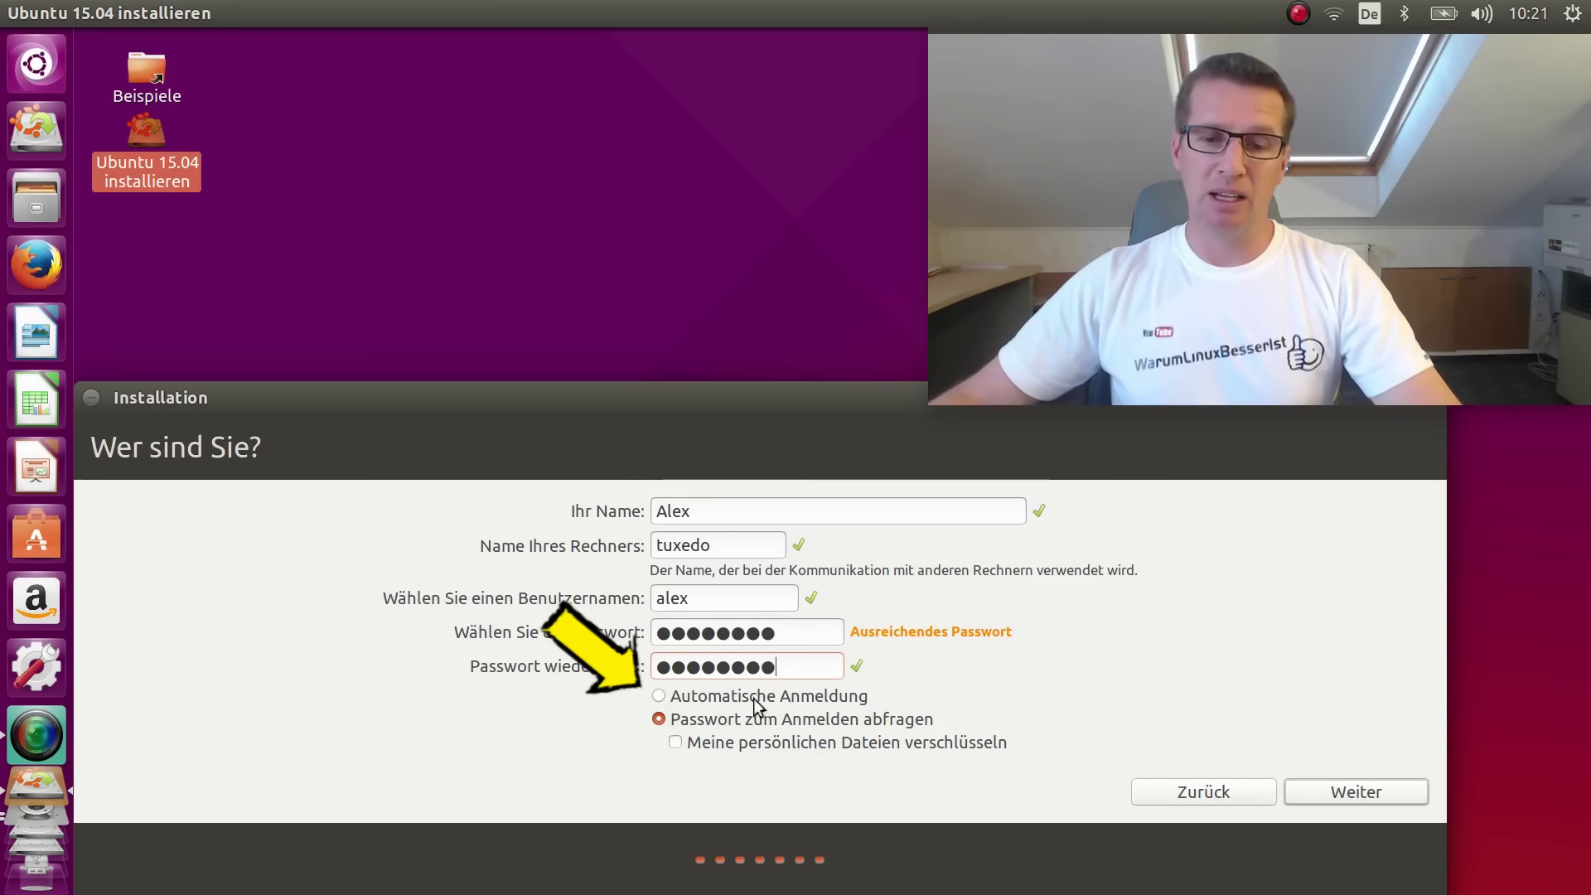
Step: Require the password at login instead of automatic login and enable encryption of the personal files
left_click(660, 697)
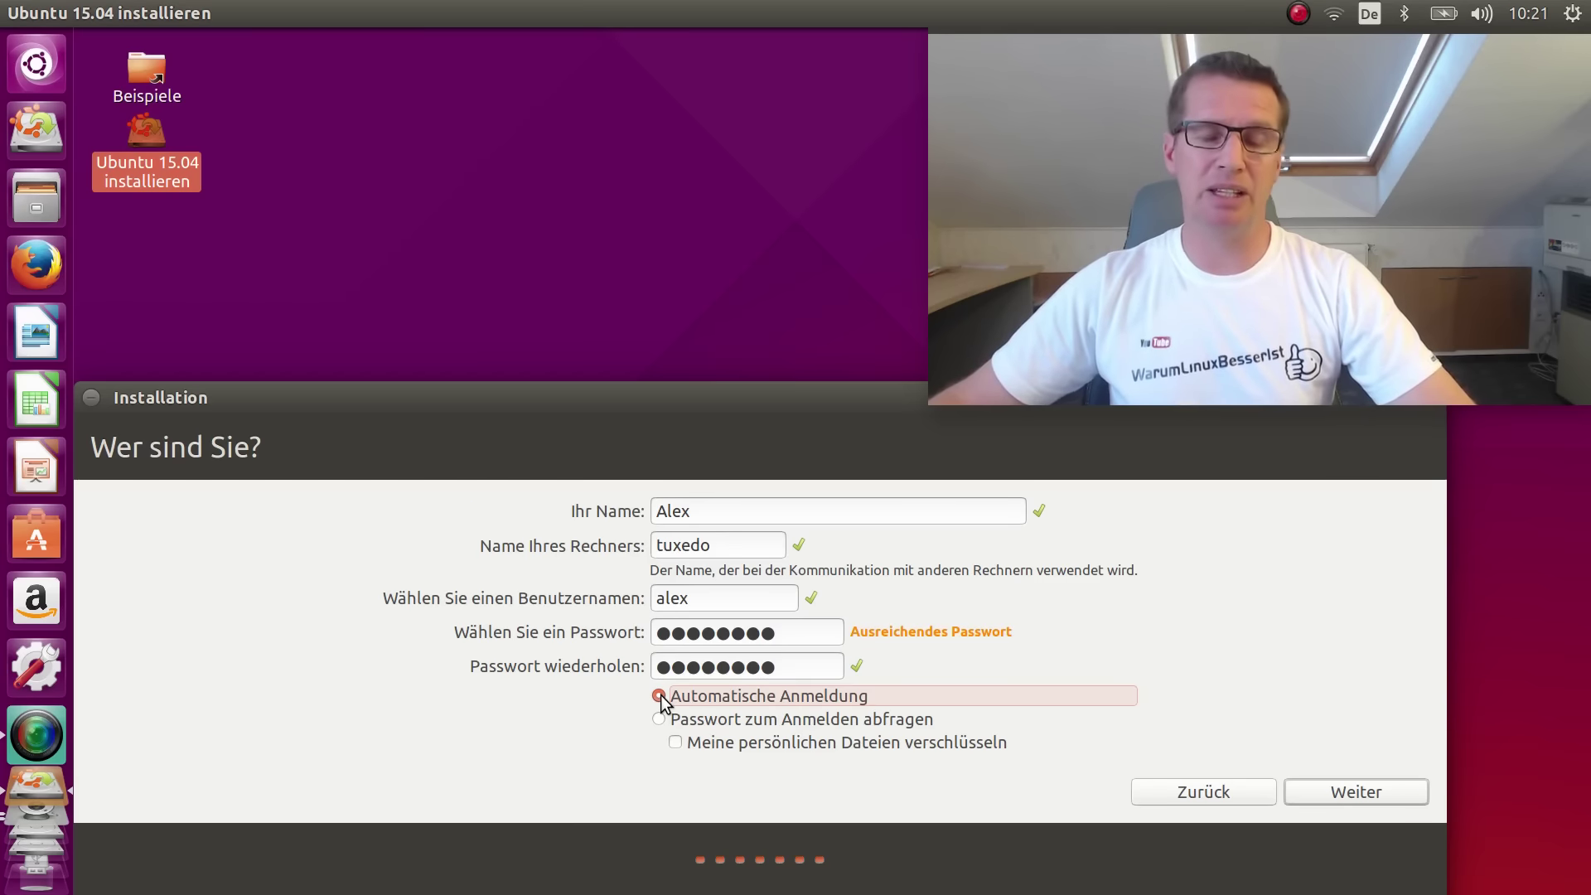
left_click(656, 719)
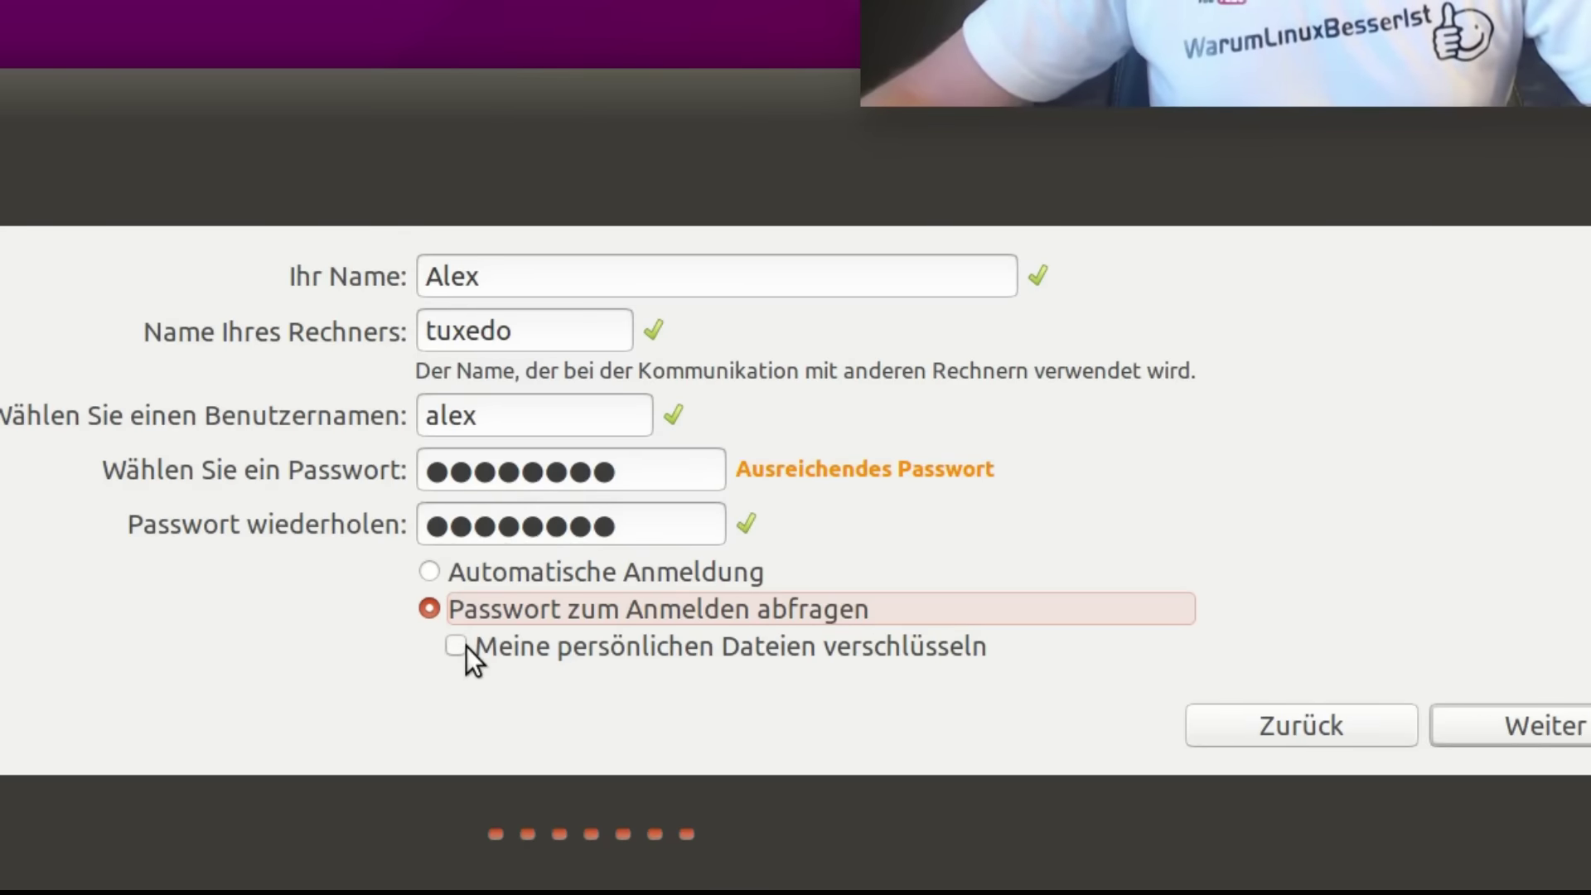
left_click(466, 645)
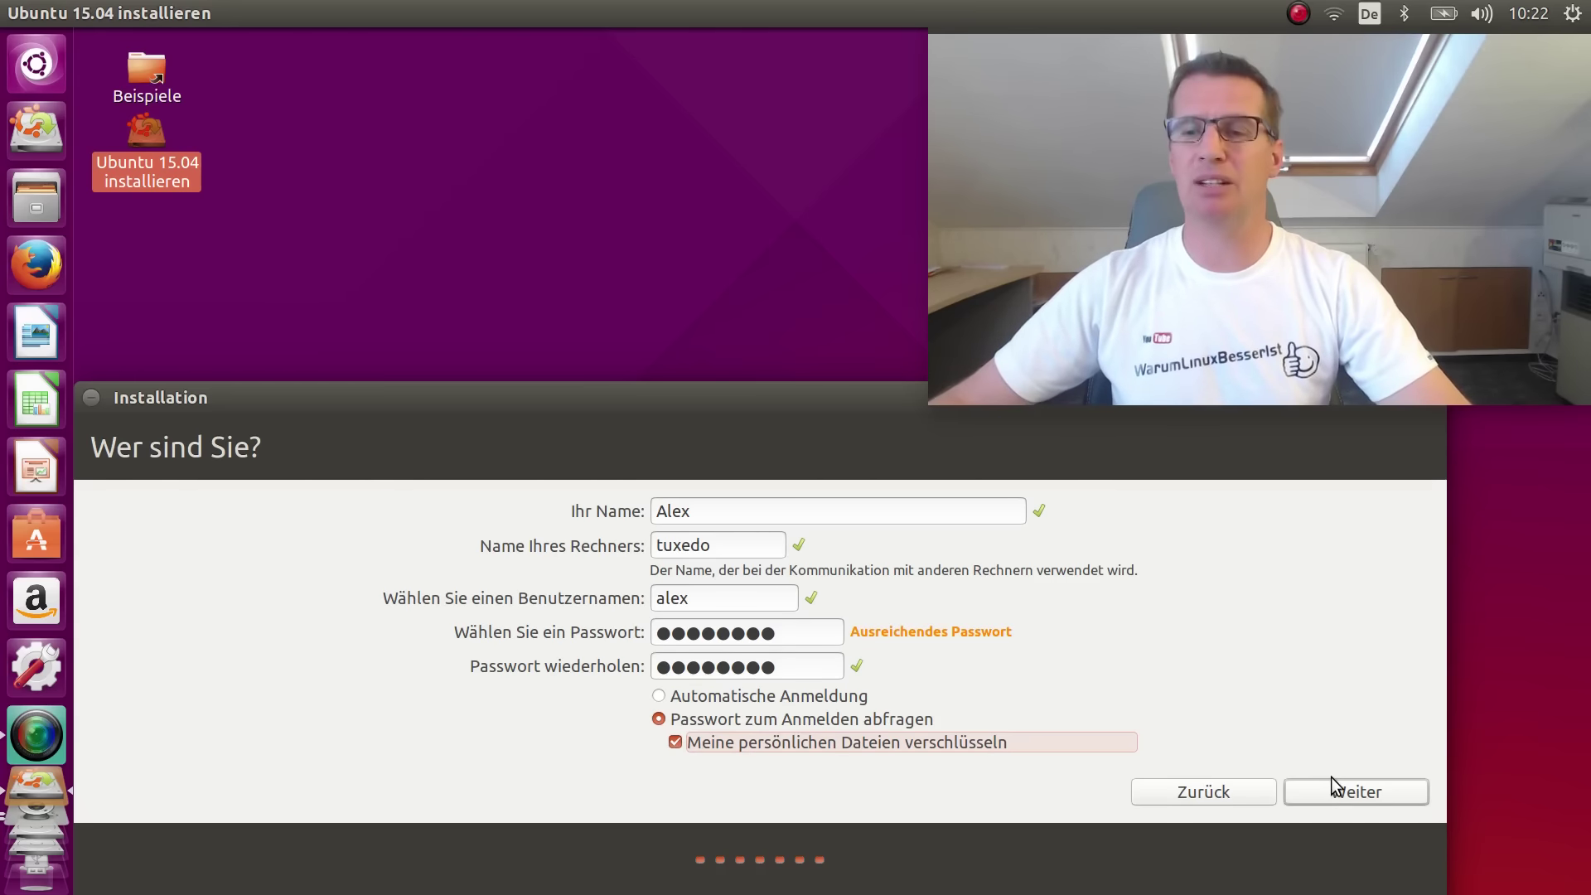
Step: Confirm the account details to start the installation, and show its detailed log output while browsing the feature slides
left_click(1354, 797)
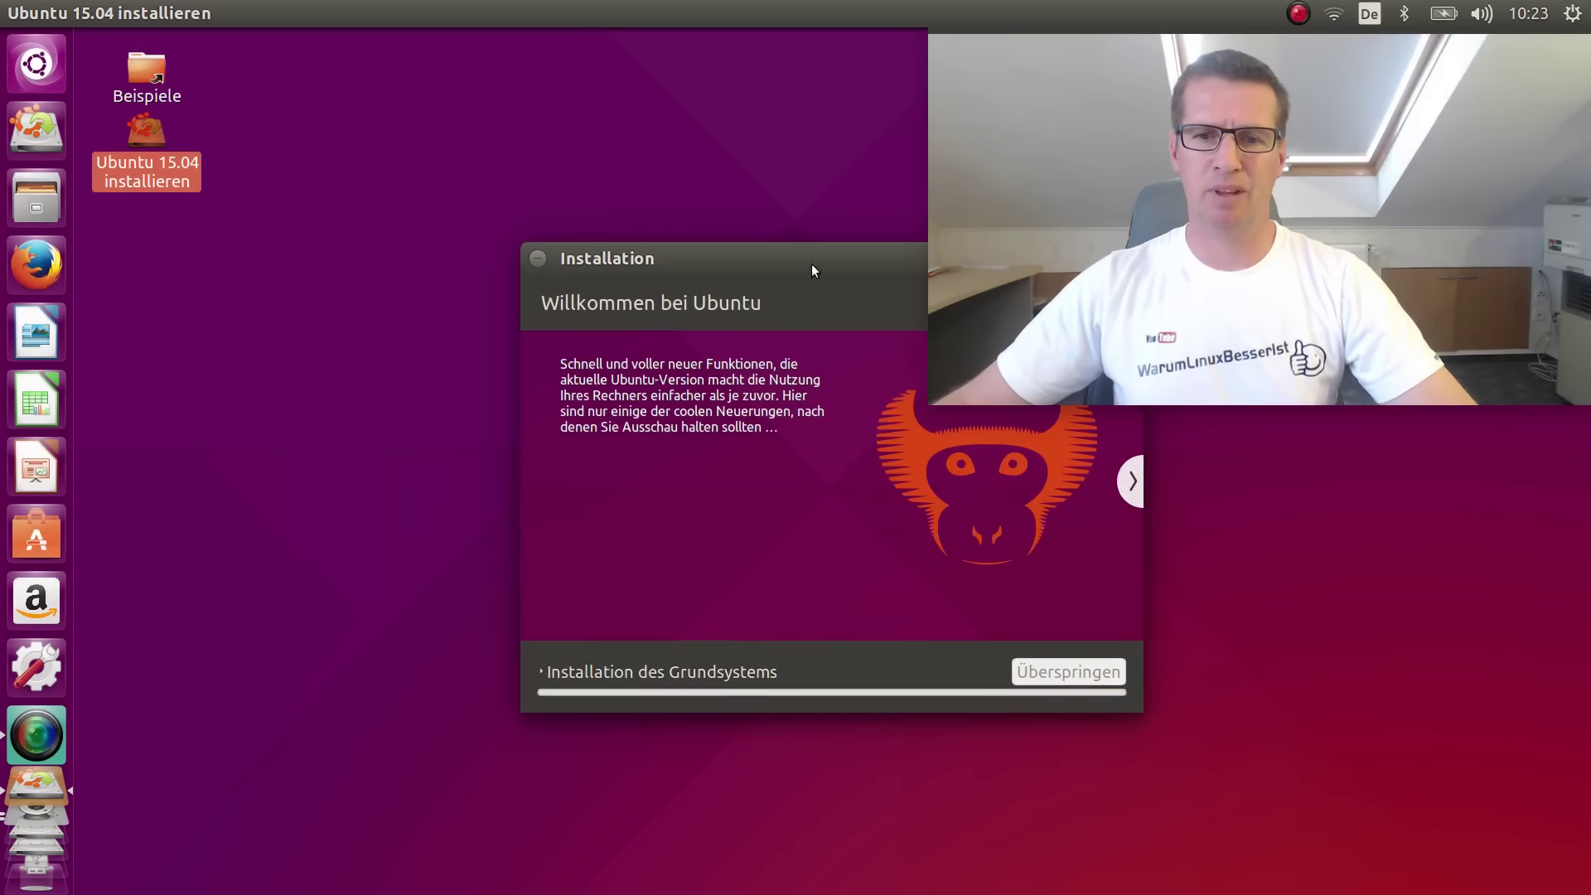
left_click_drag(813, 266, 495, 249)
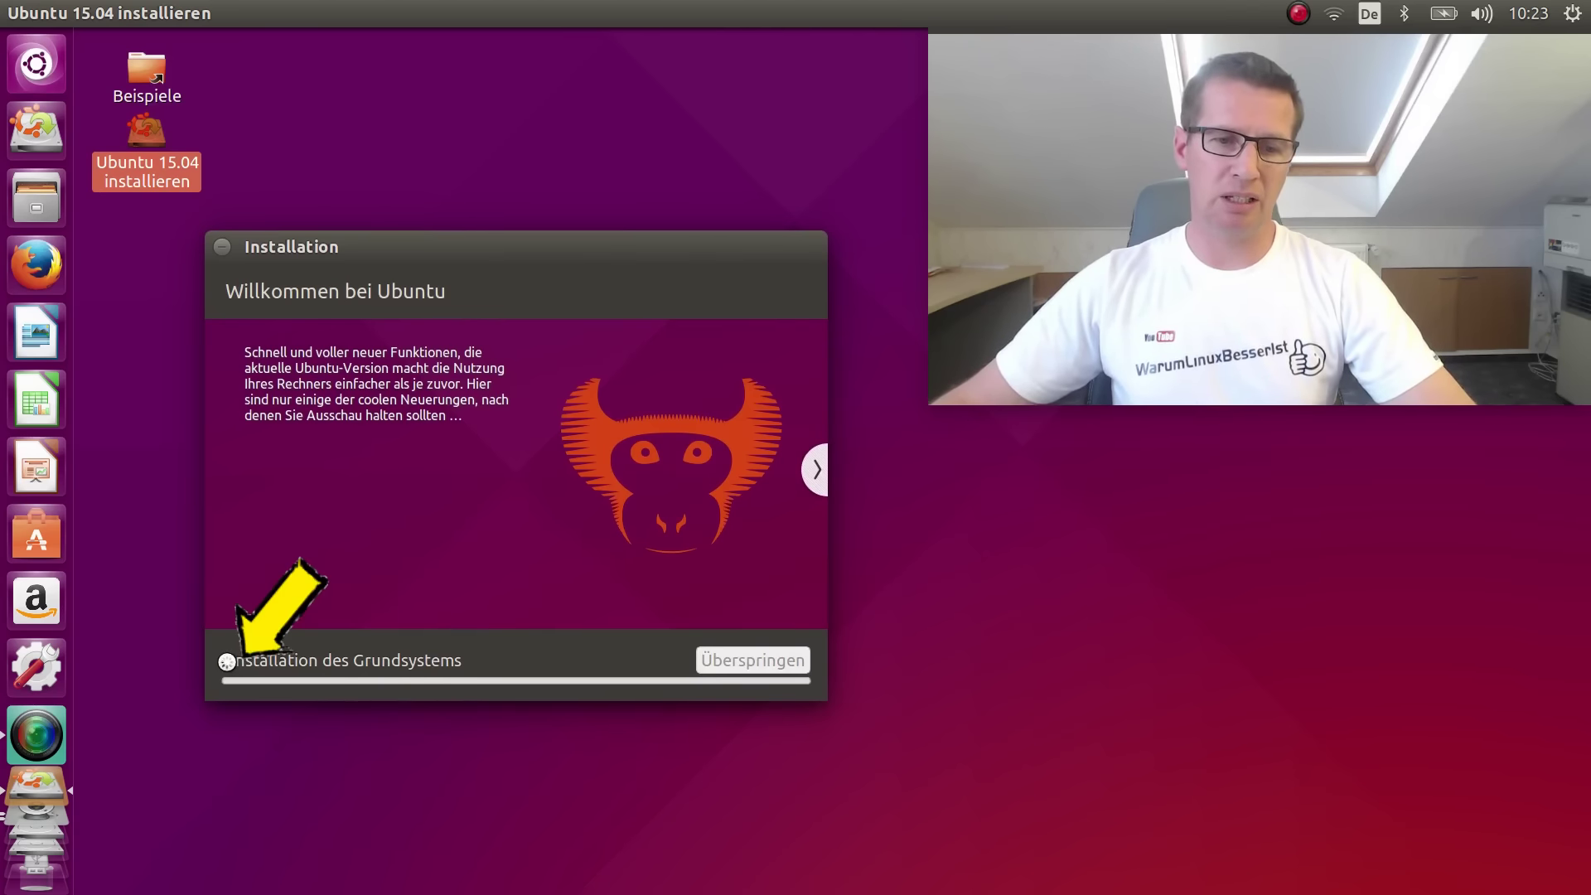
left_click(227, 662)
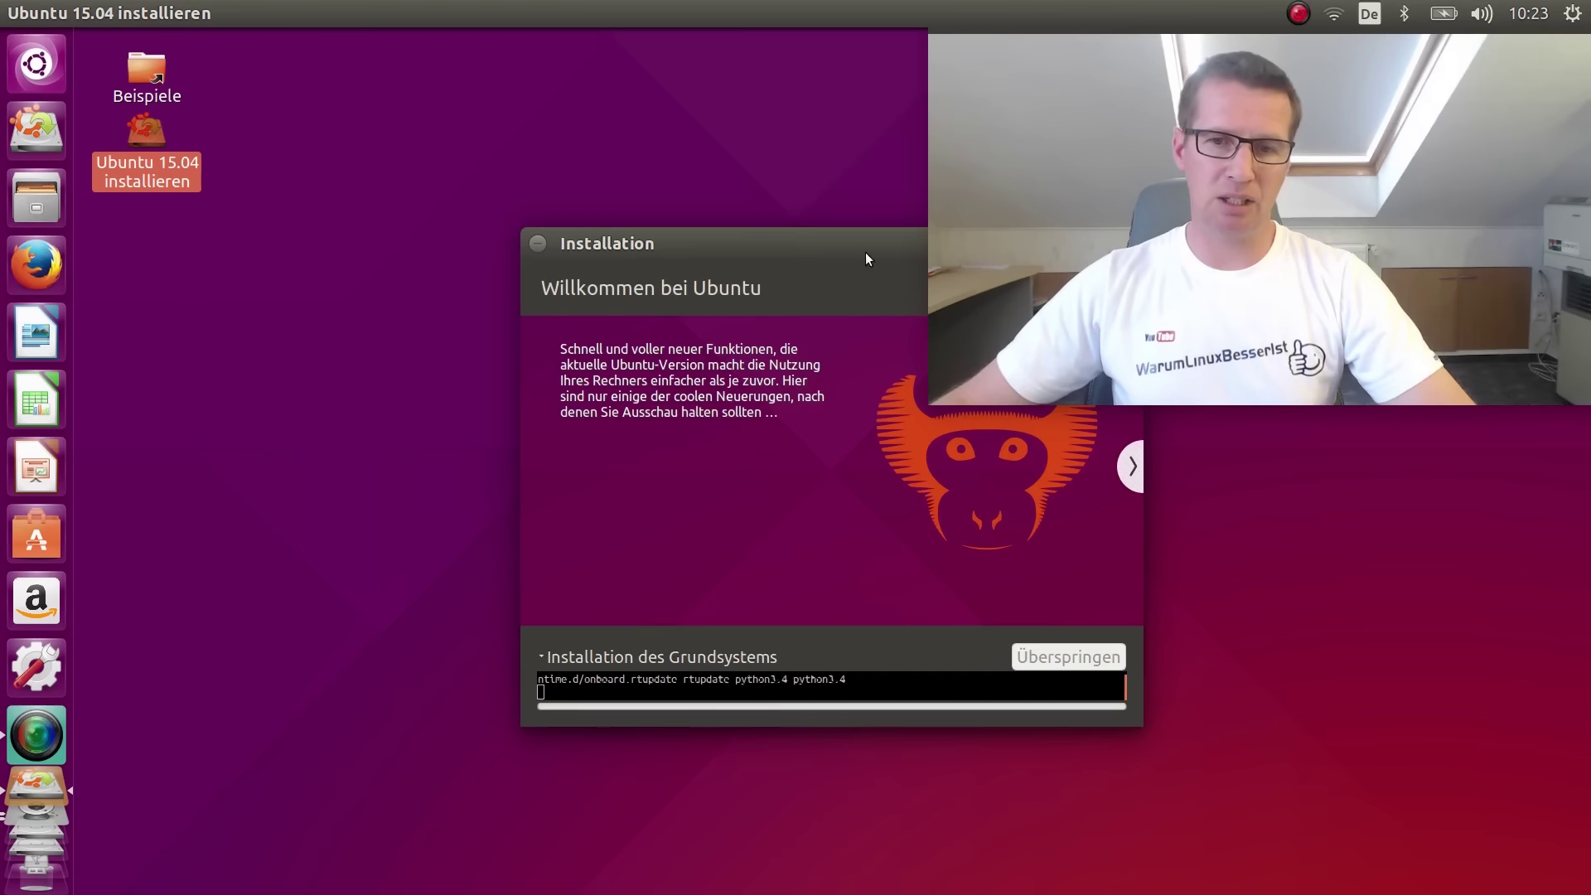
left_click_drag(828, 244, 541, 243)
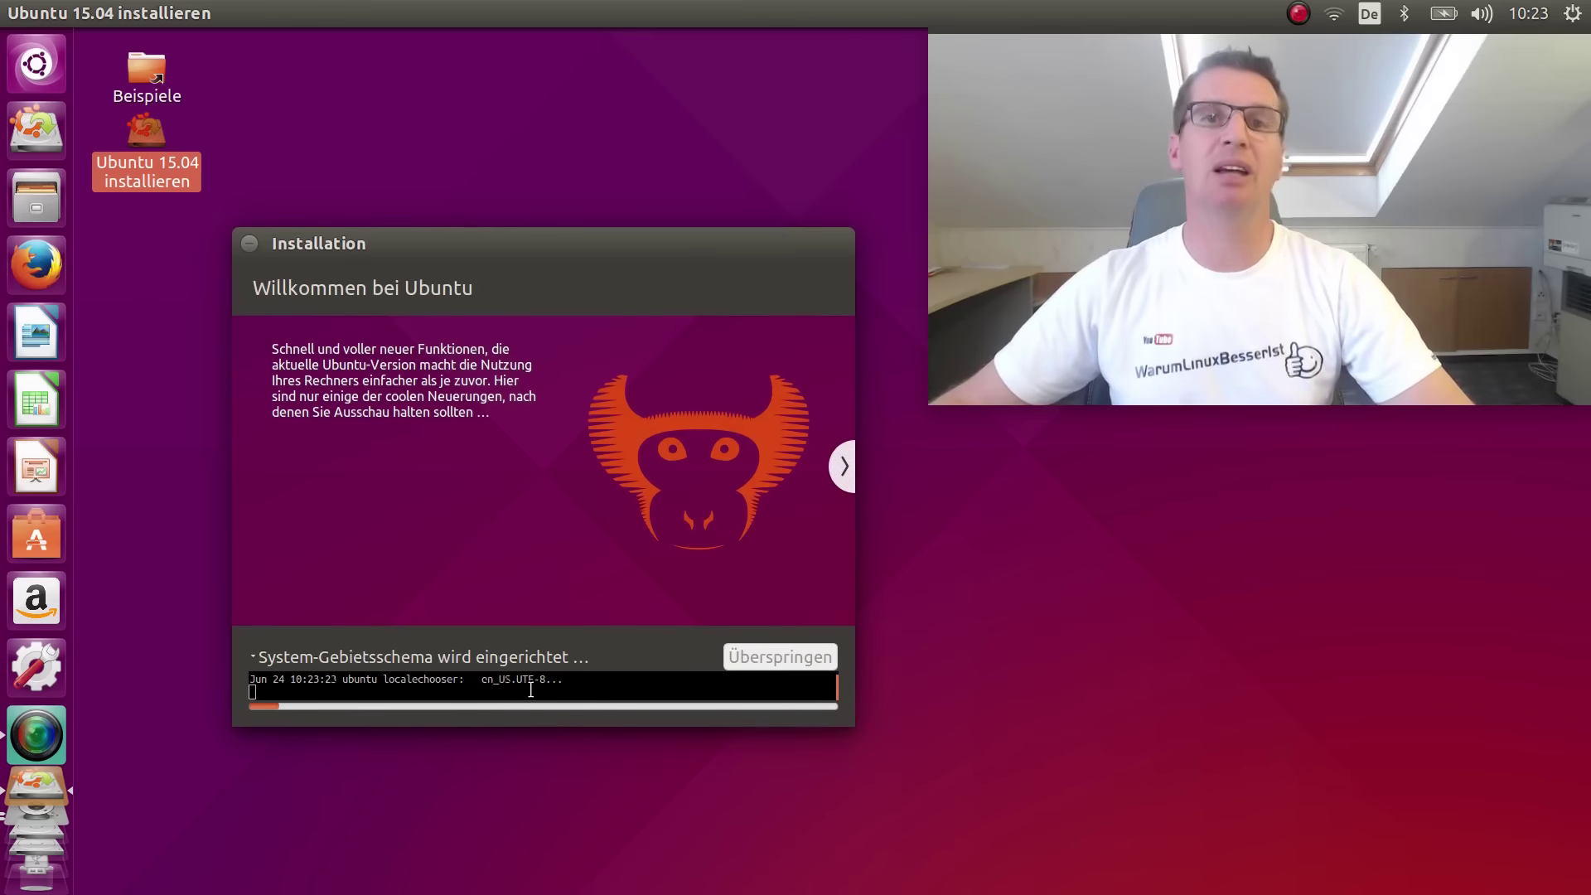
left_click(845, 468)
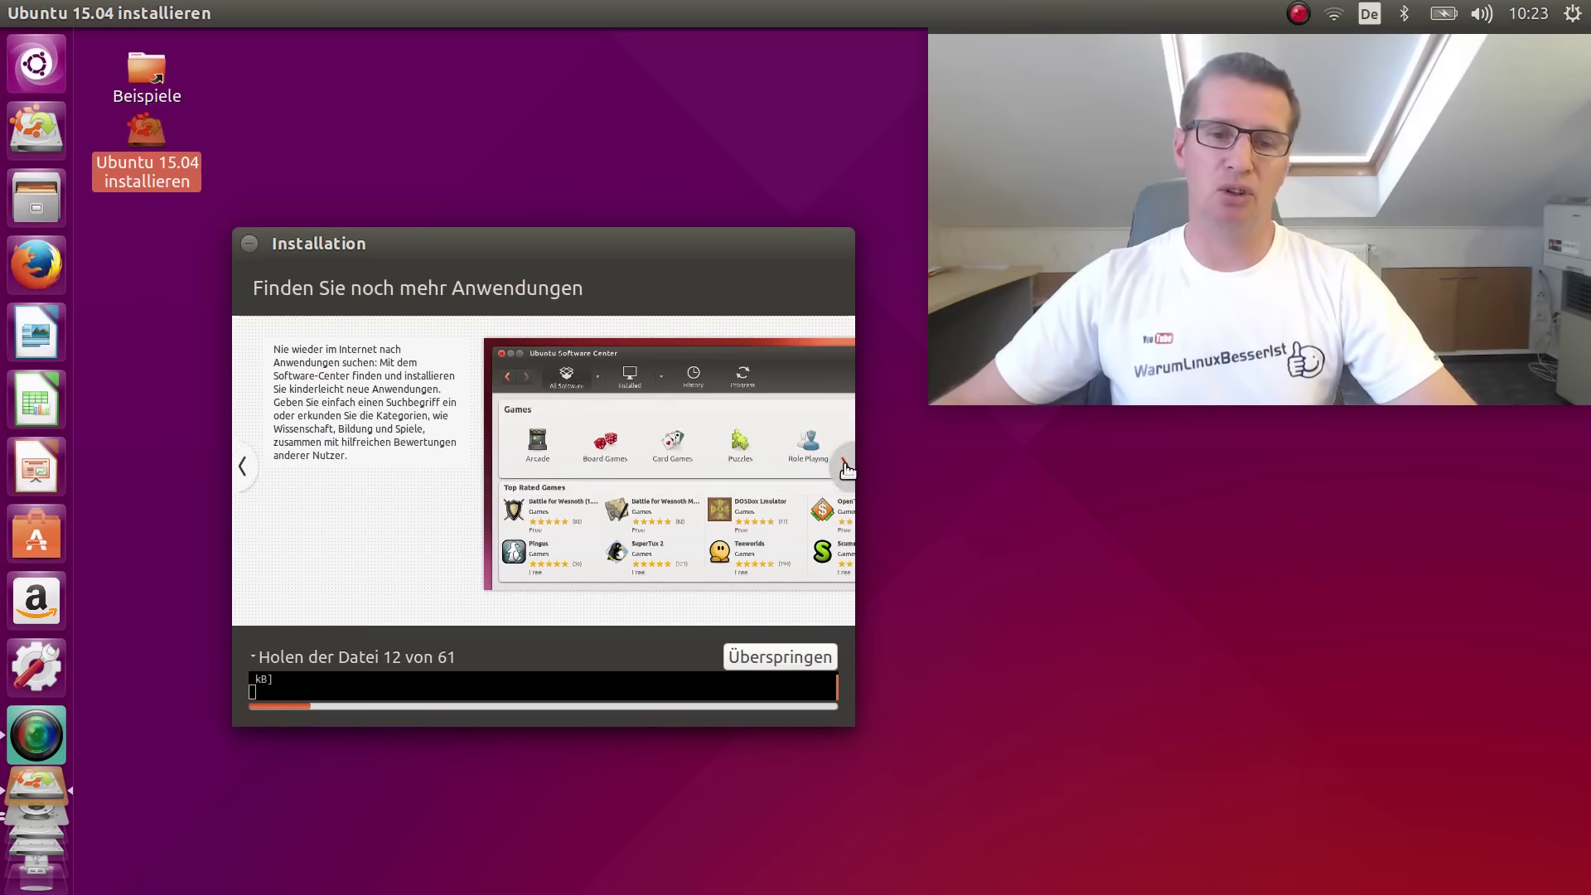
left_click(845, 469)
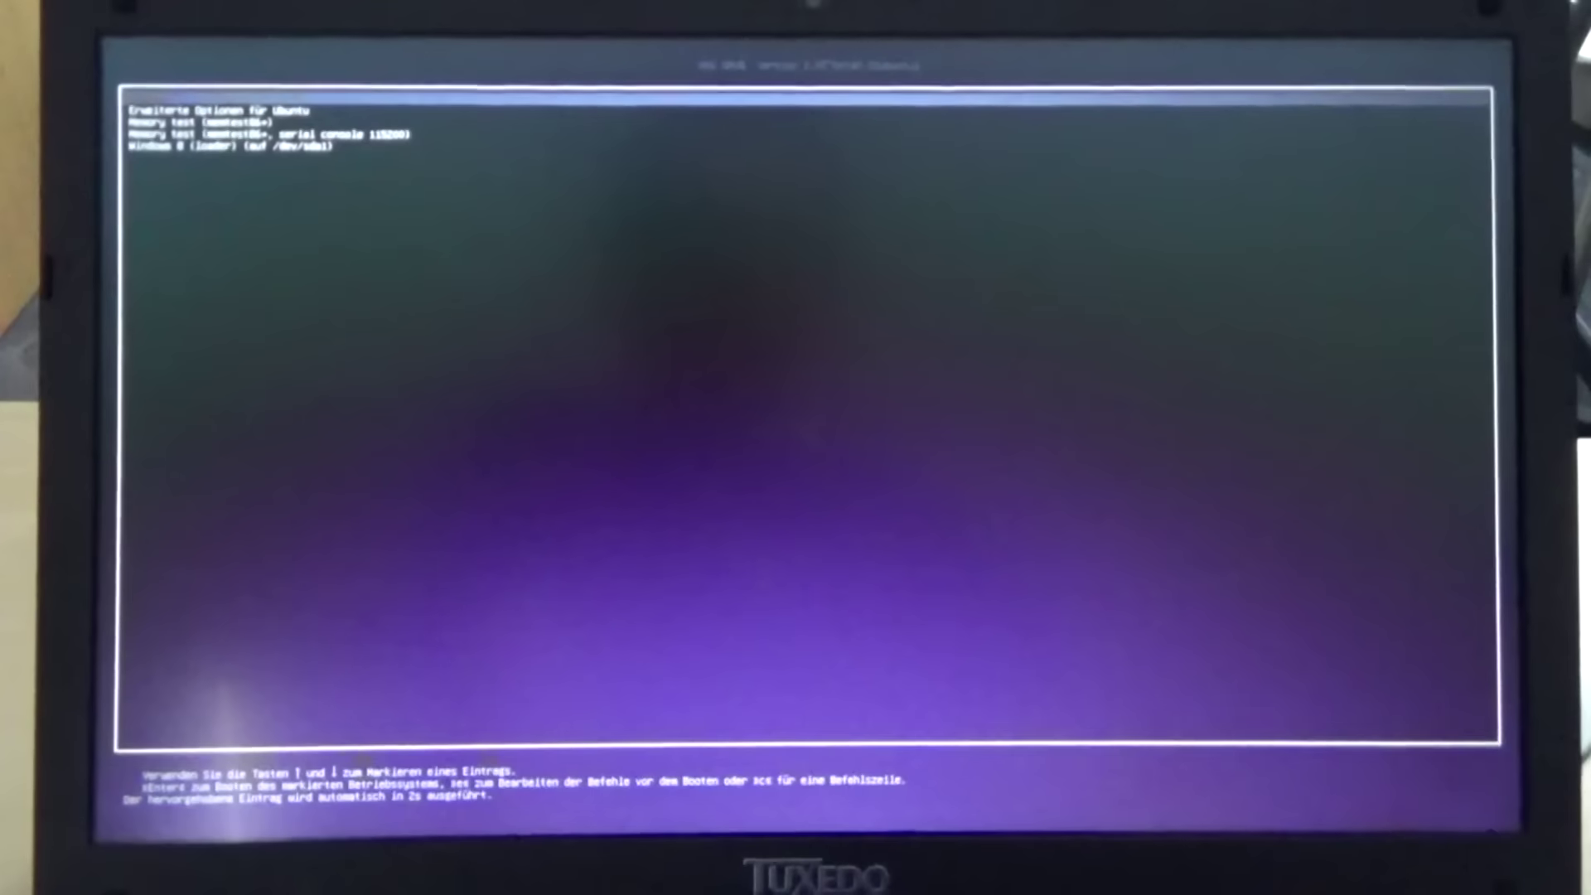
Step: Look through the GRUB boot menu entries, from Ubuntu and the memory tests to the Windows 8 loader
key("Up")
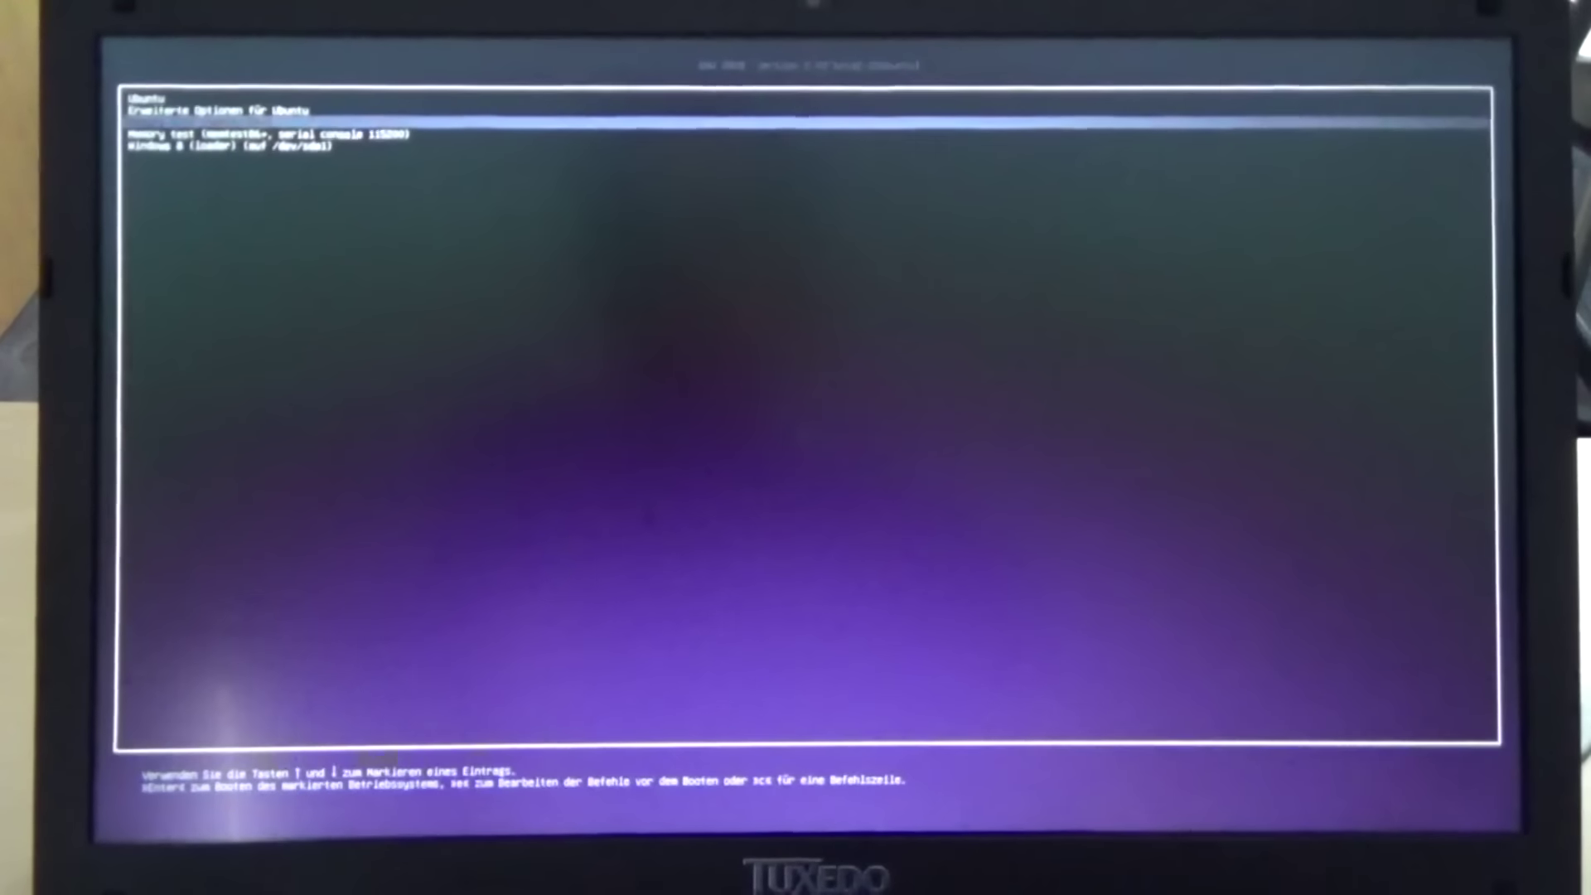
key("Up")
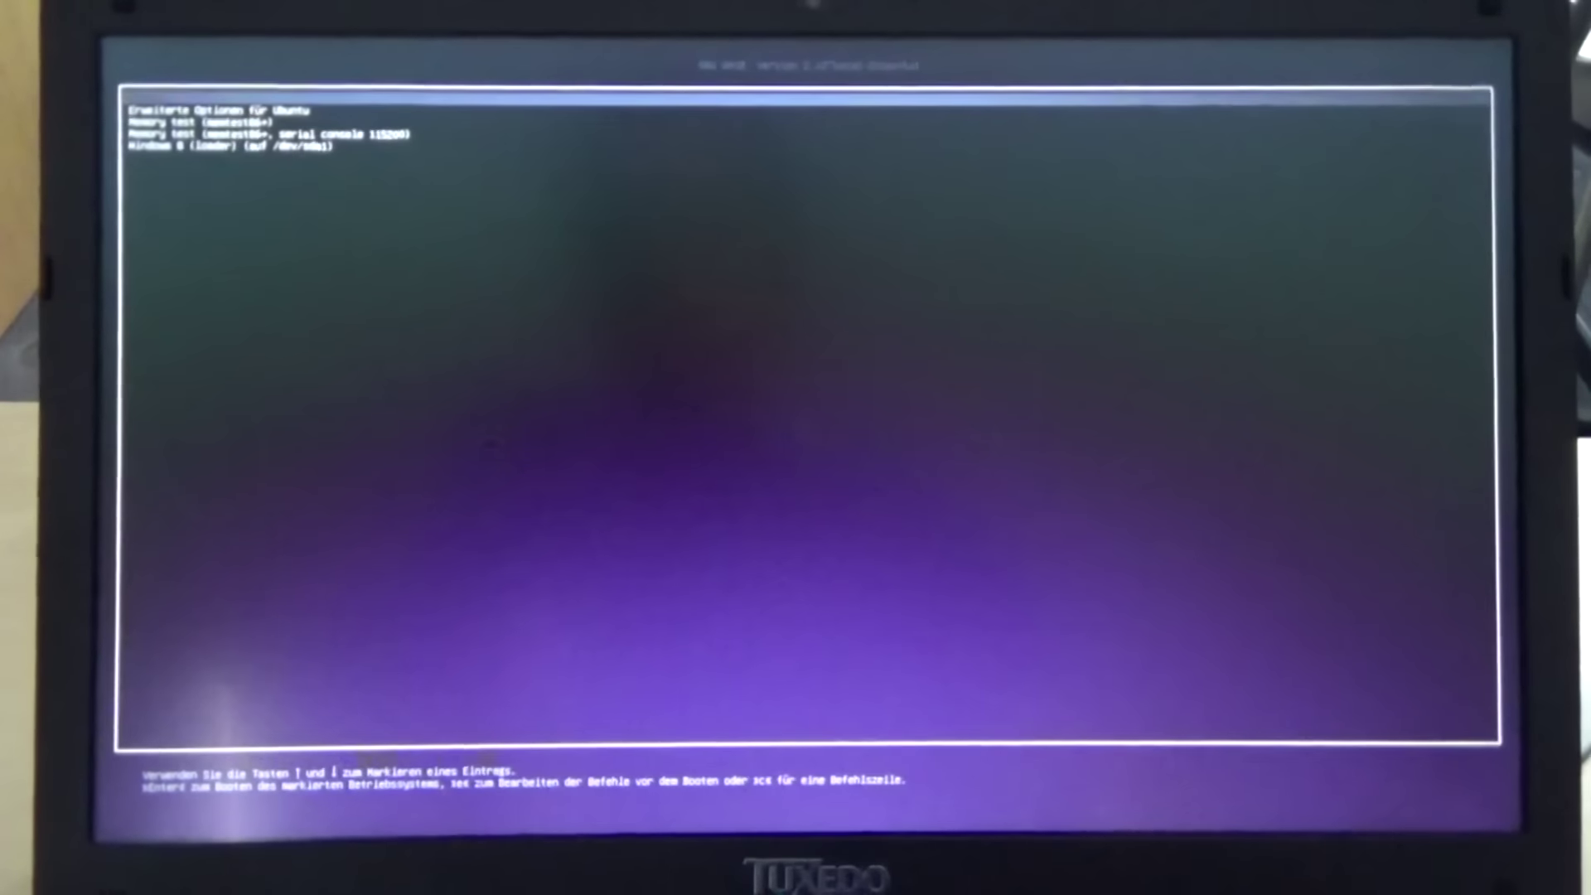
key("Down")
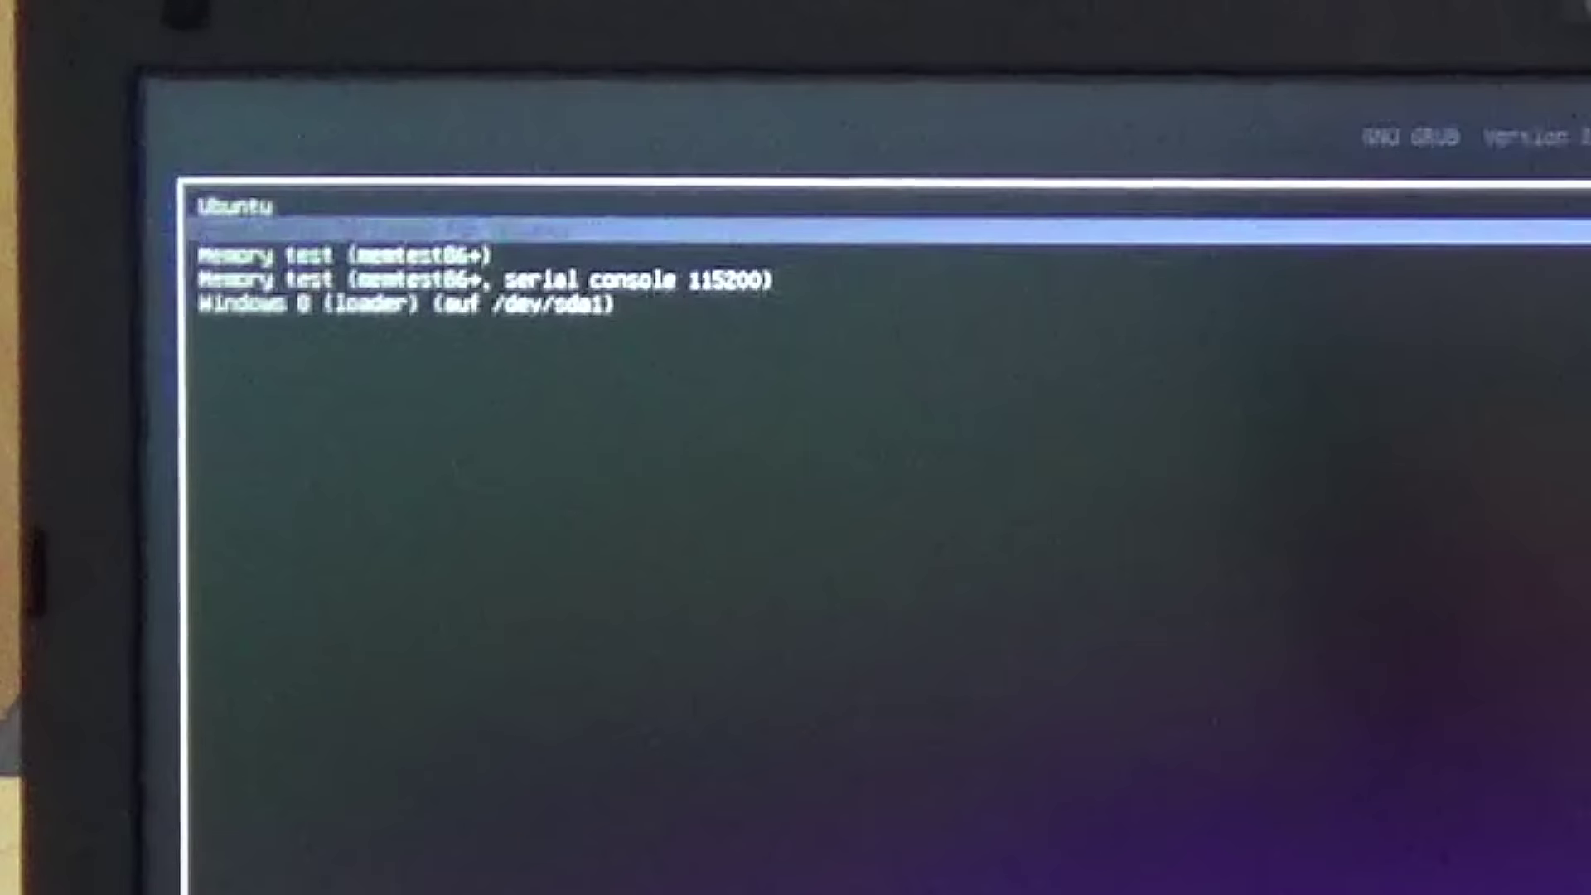
key("Down")
key("Down")
key("Down")
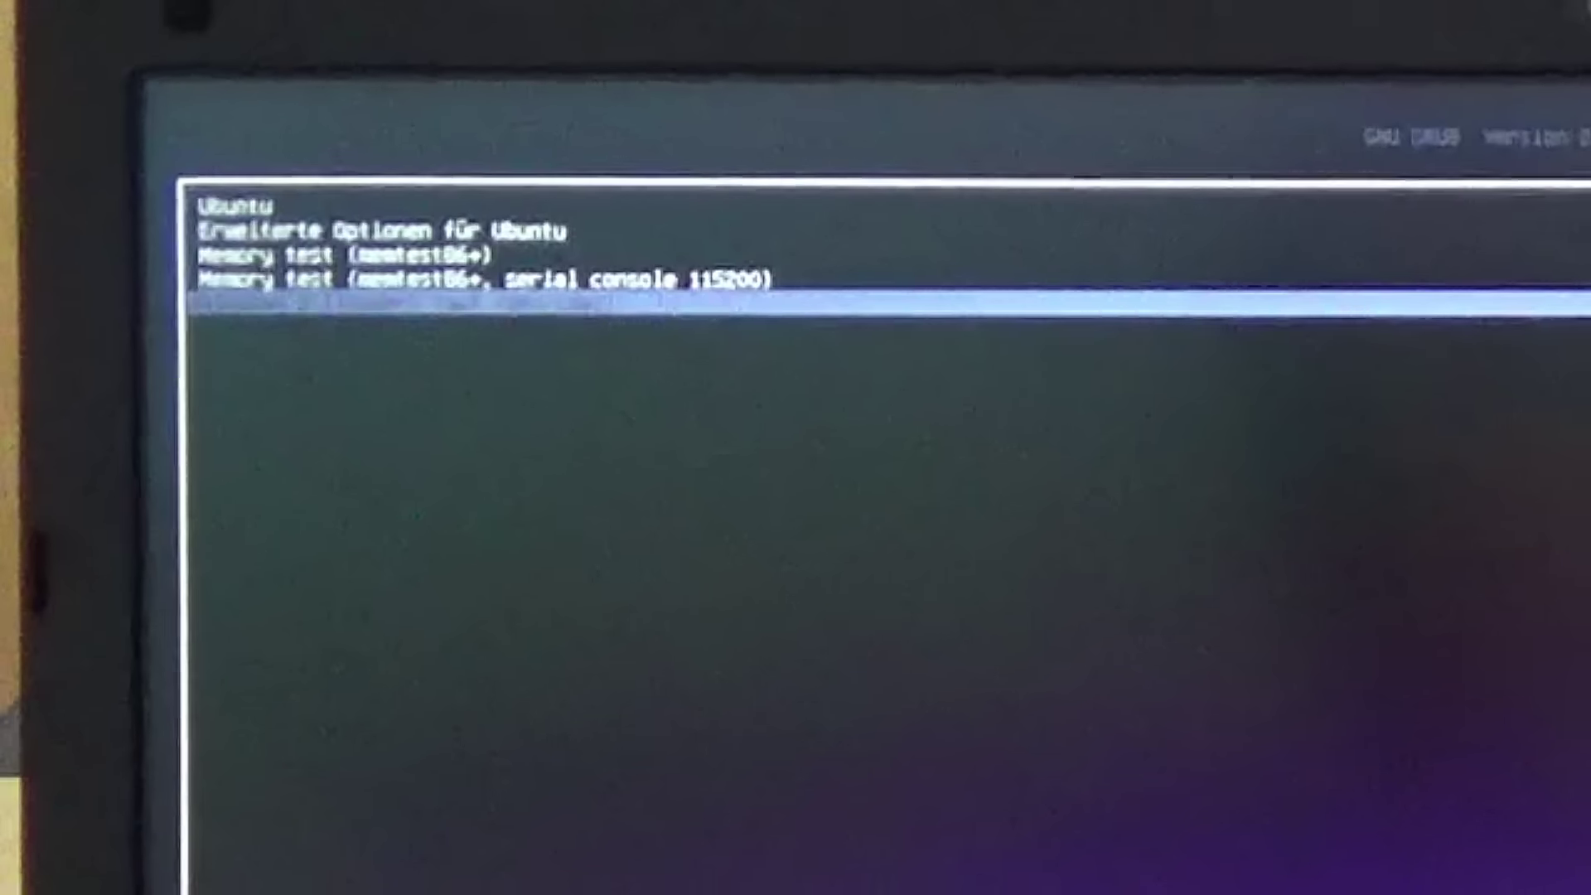
key("Up")
key("Up")
key("Up")
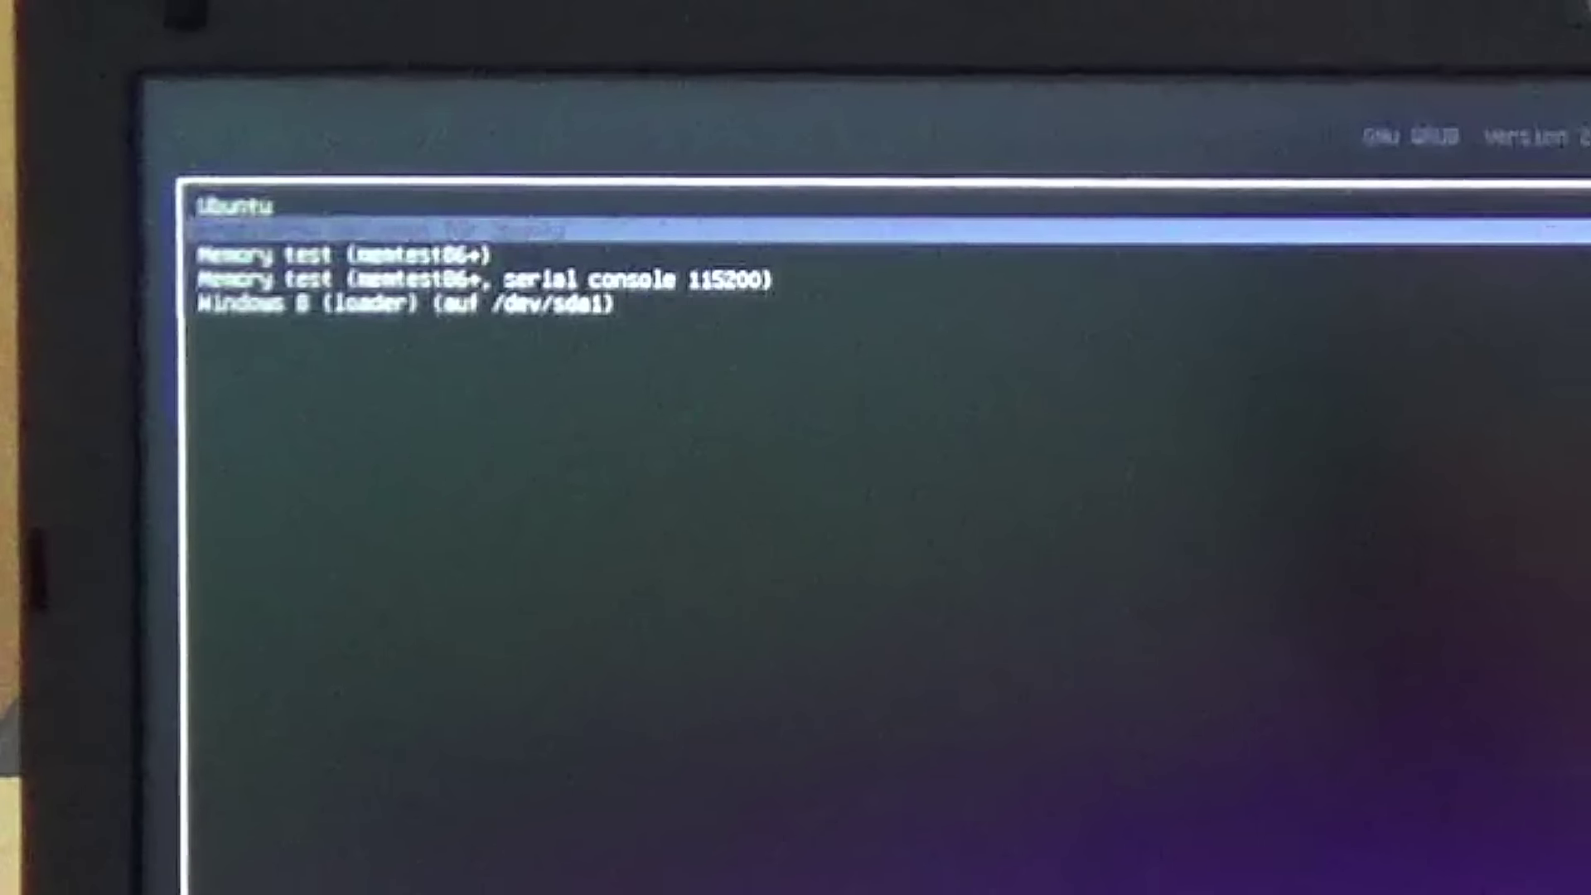
key("Up")
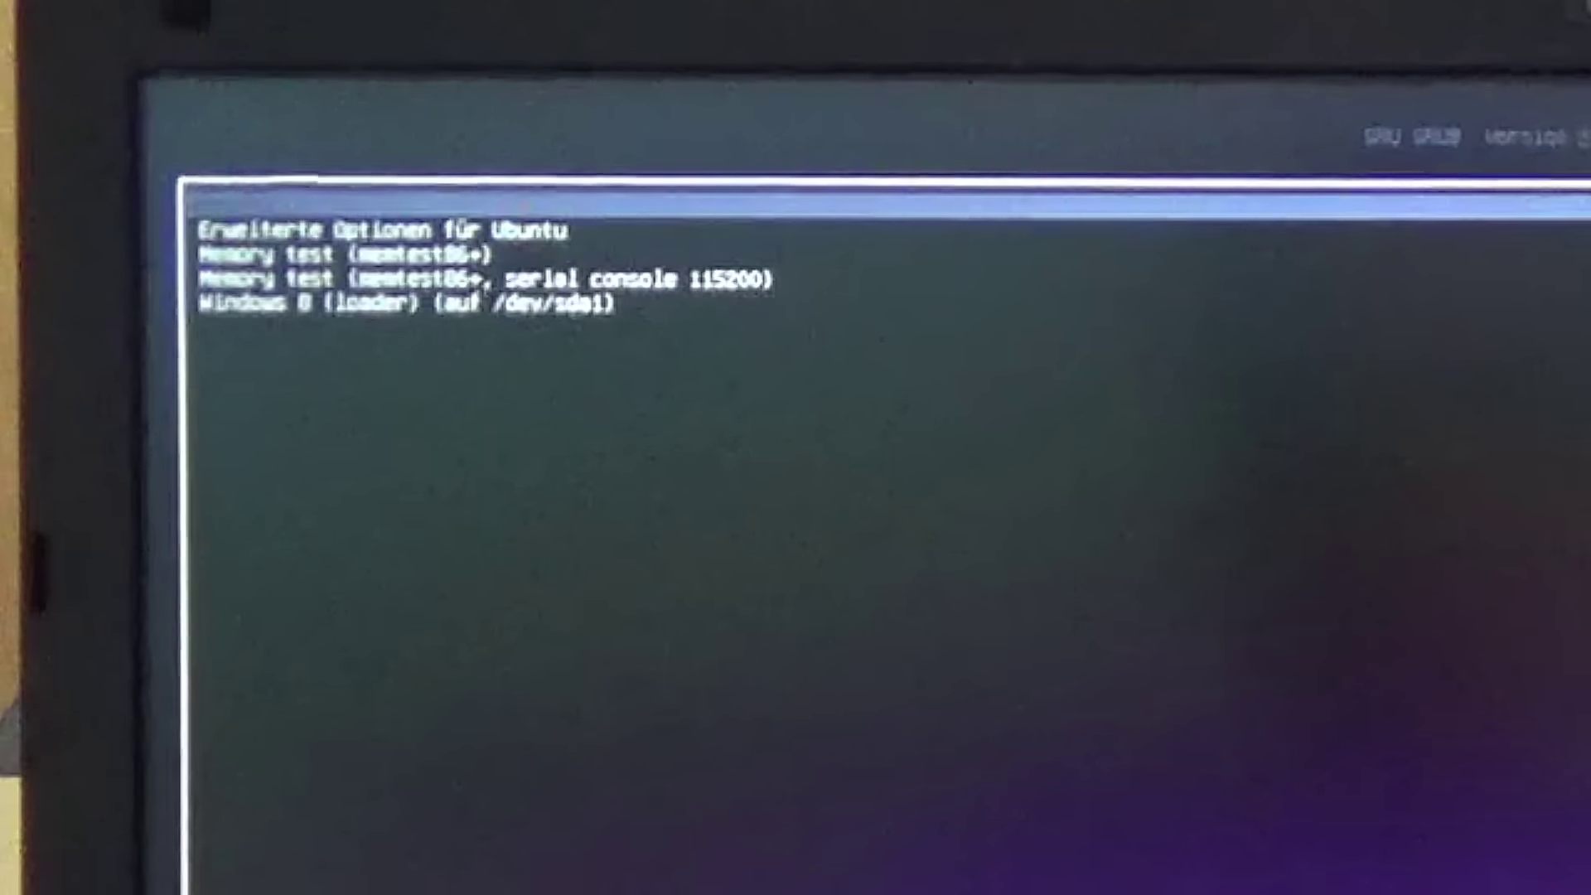
key("Down")
key("Down")
key("Down")
key("Down")
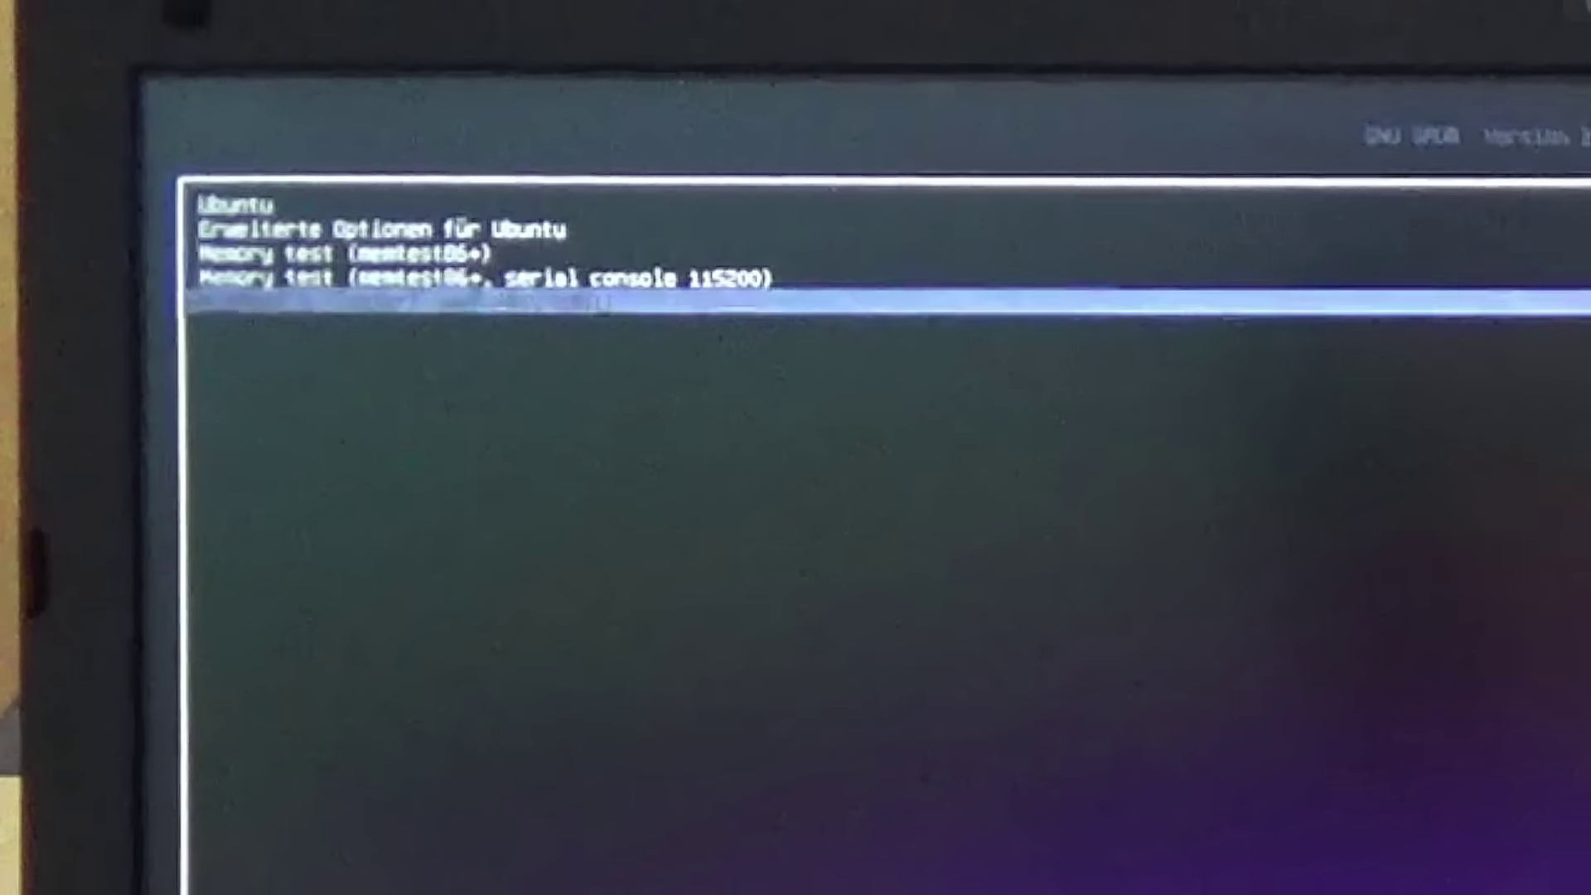
Step: Choose the Ubuntu entry in the boot menu and boot the installed system
key("Up")
key("Up")
key("Up")
key("Up")
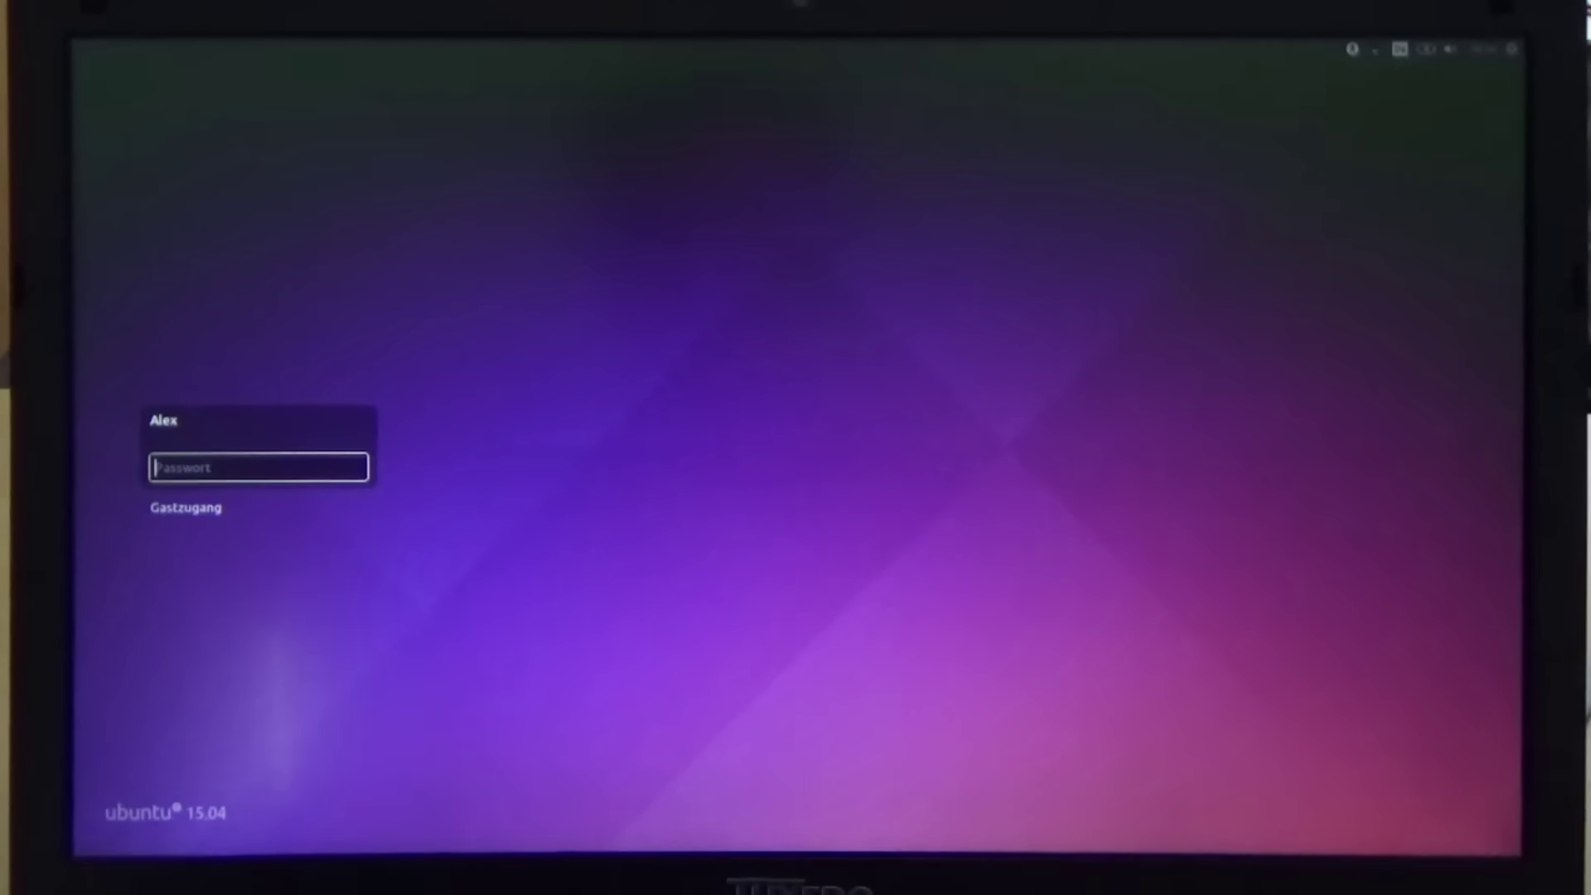
Step: Log in to the new Ubuntu account by entering the account password
type("•••••")
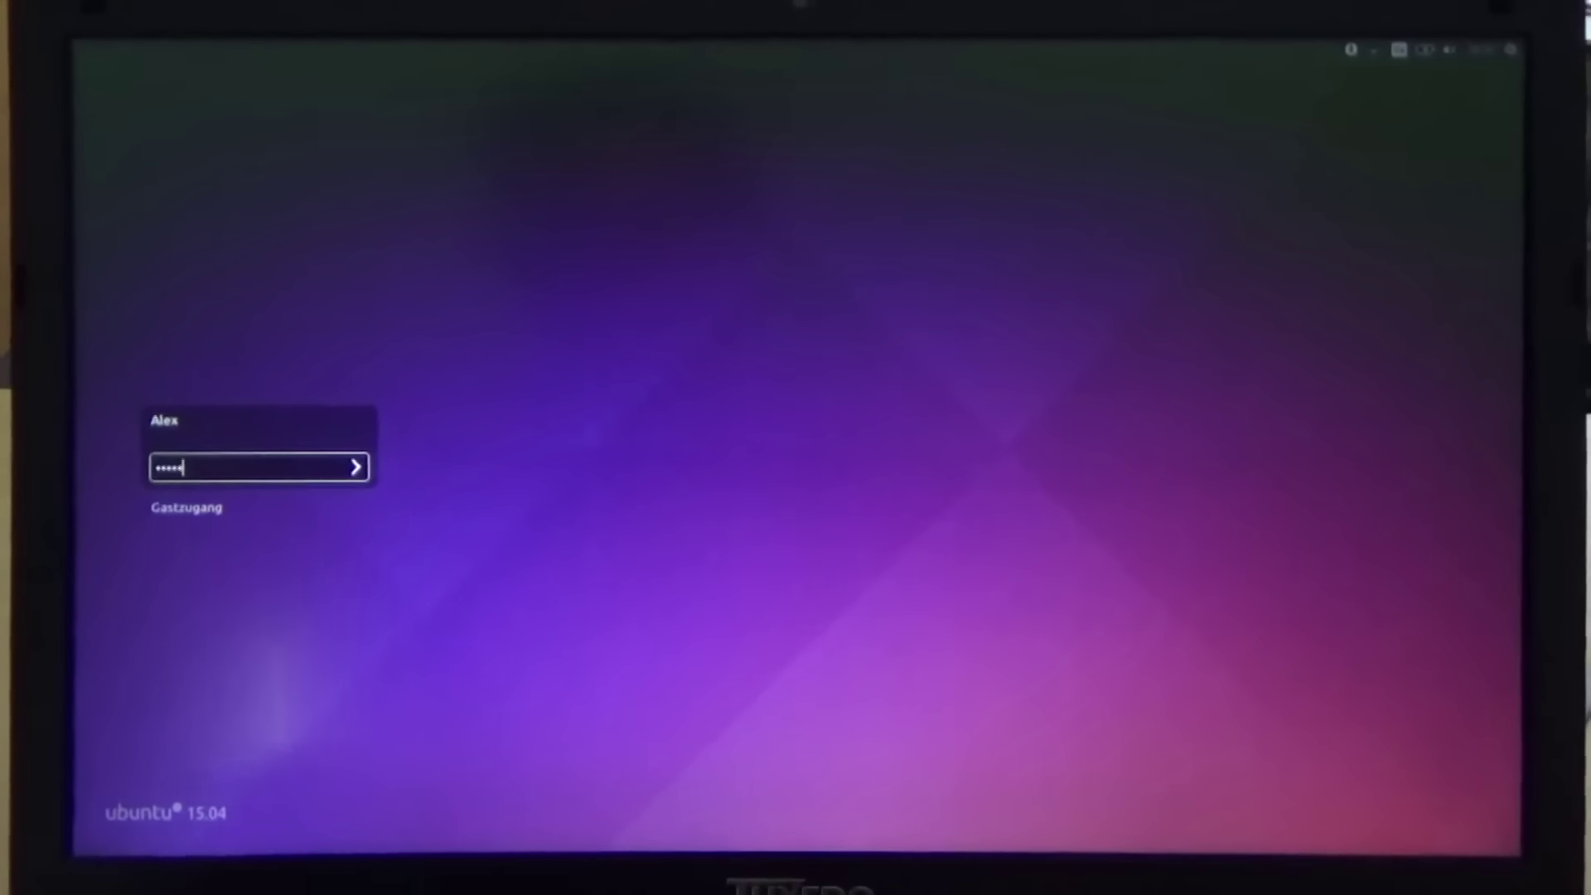
type("•••")
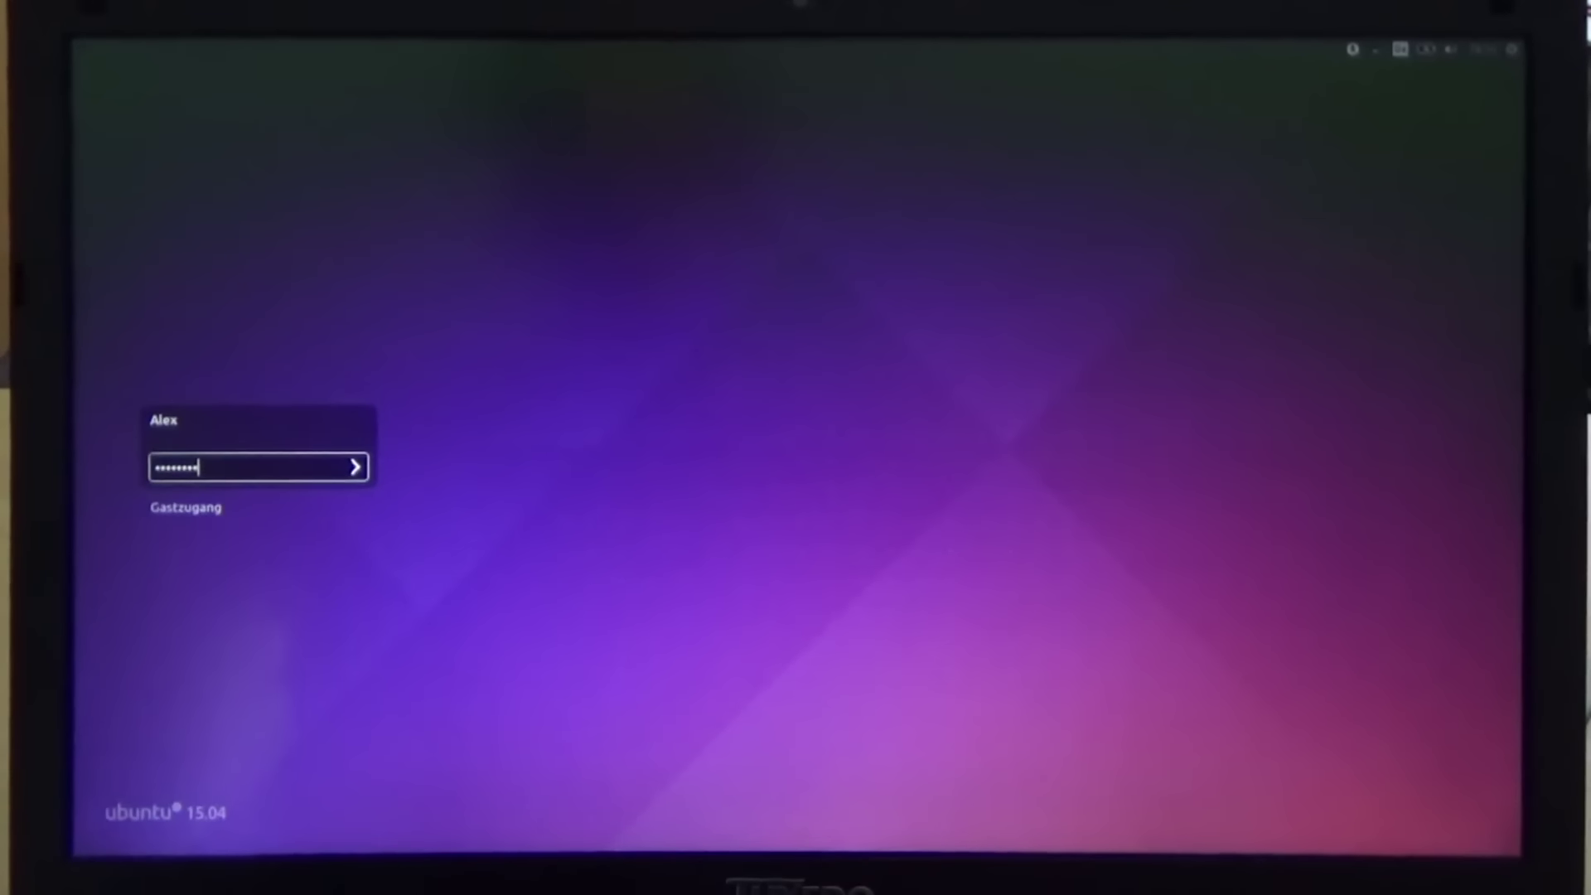
key("Return")
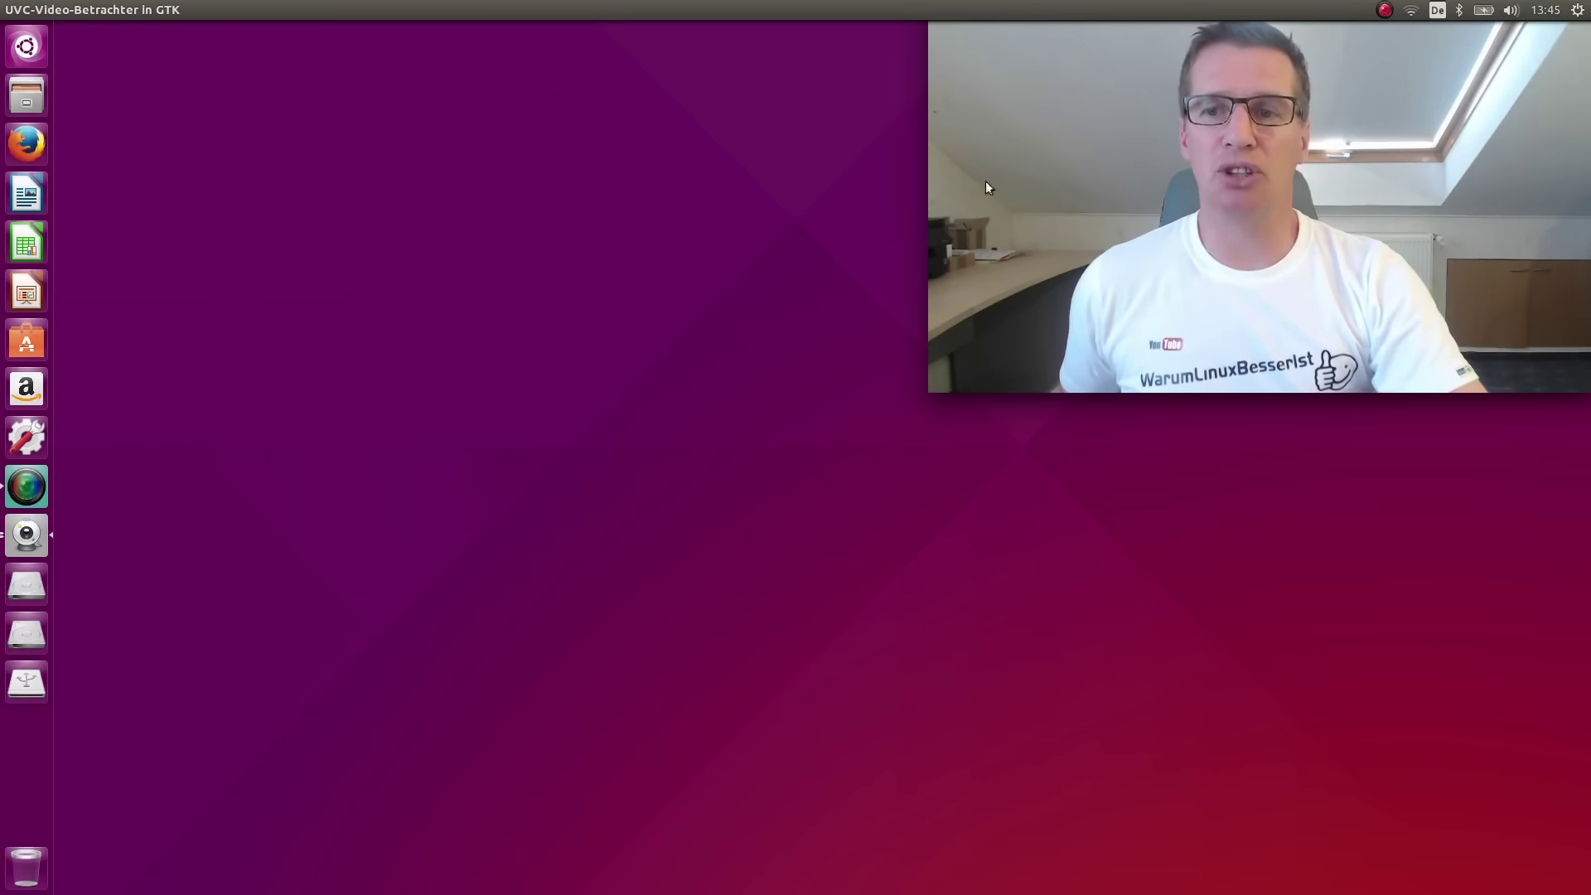
Step: Bring up the system settings in a free area of the desktop and open the display settings (Anzeigegeräte)
left_click(1577, 12)
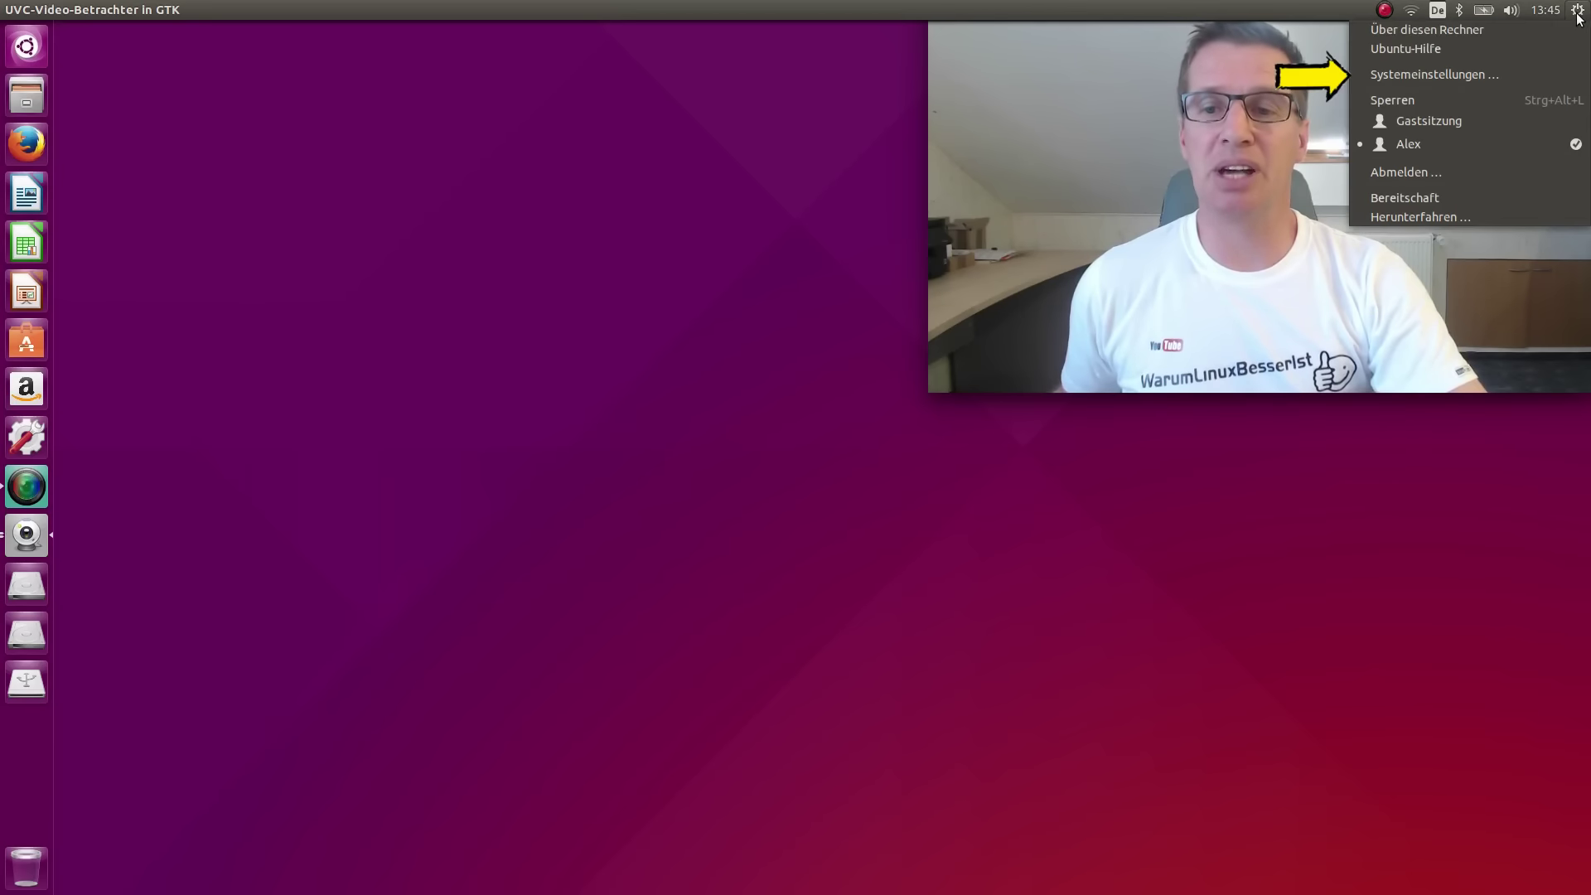
left_click(1538, 74)
left_click_drag(763, 227, 351, 156)
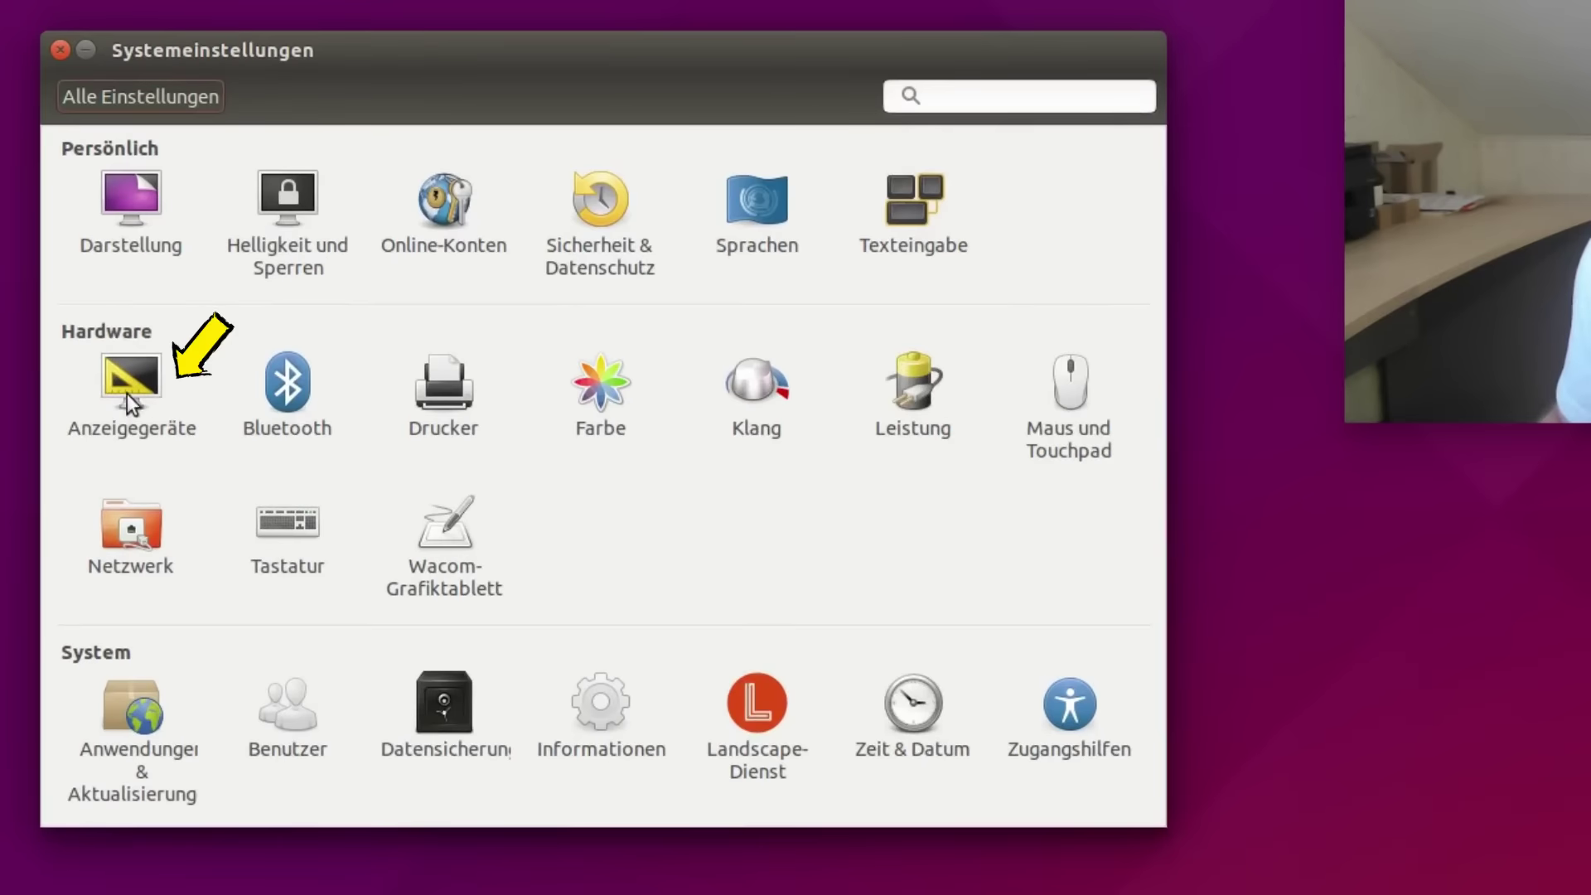
left_click(126, 390)
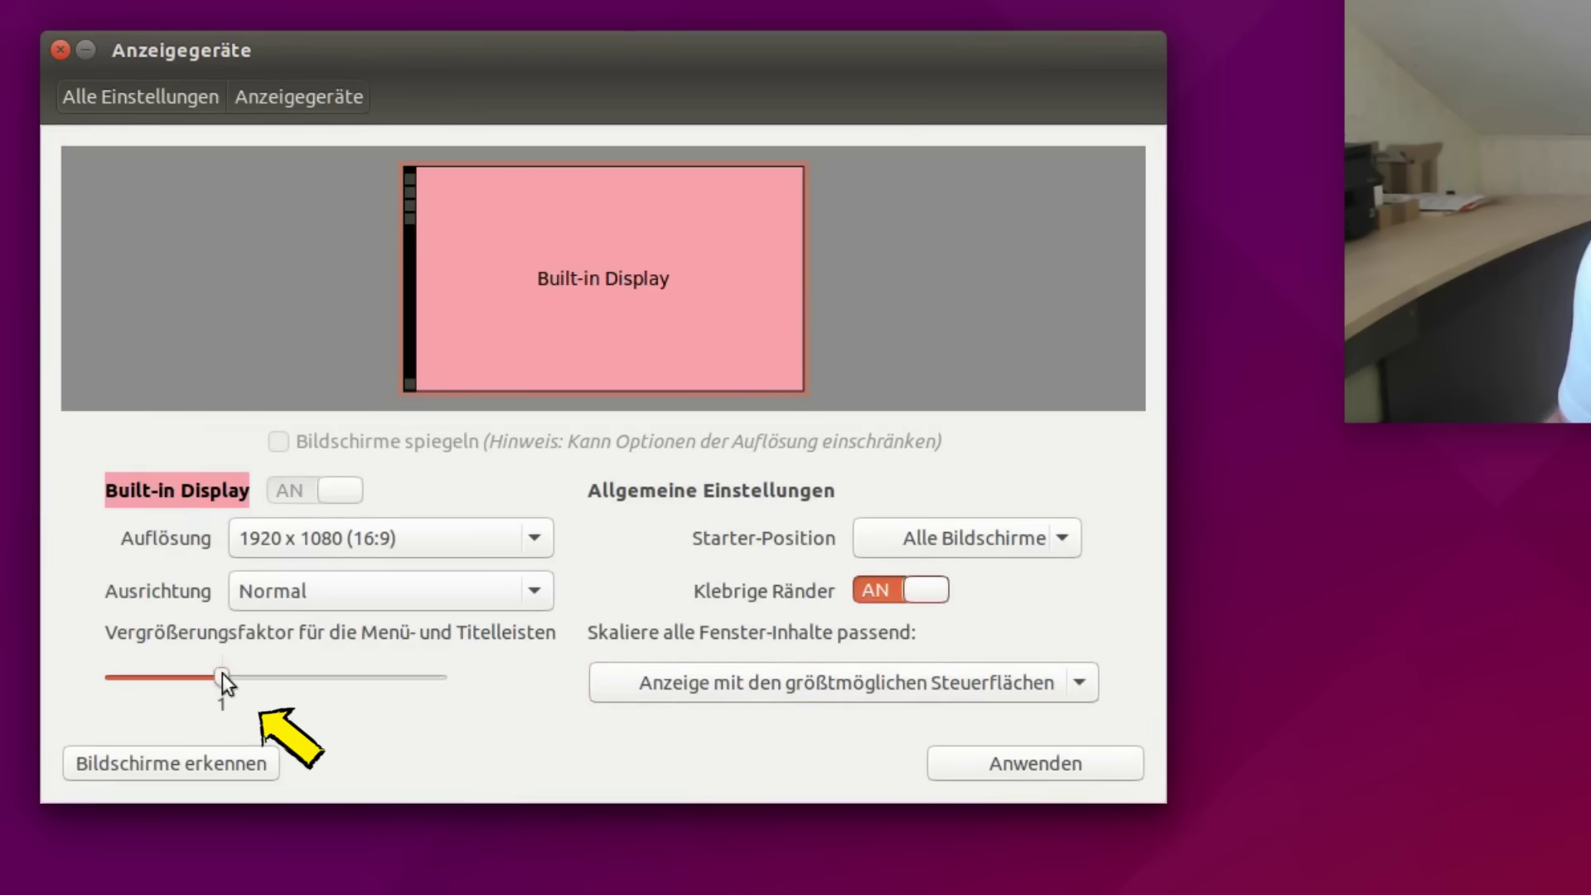
Step: Set the scaling factor for menu and title bars to 1,38, apply and keep the settings, and close the window
left_click_drag(222, 673, 282, 671)
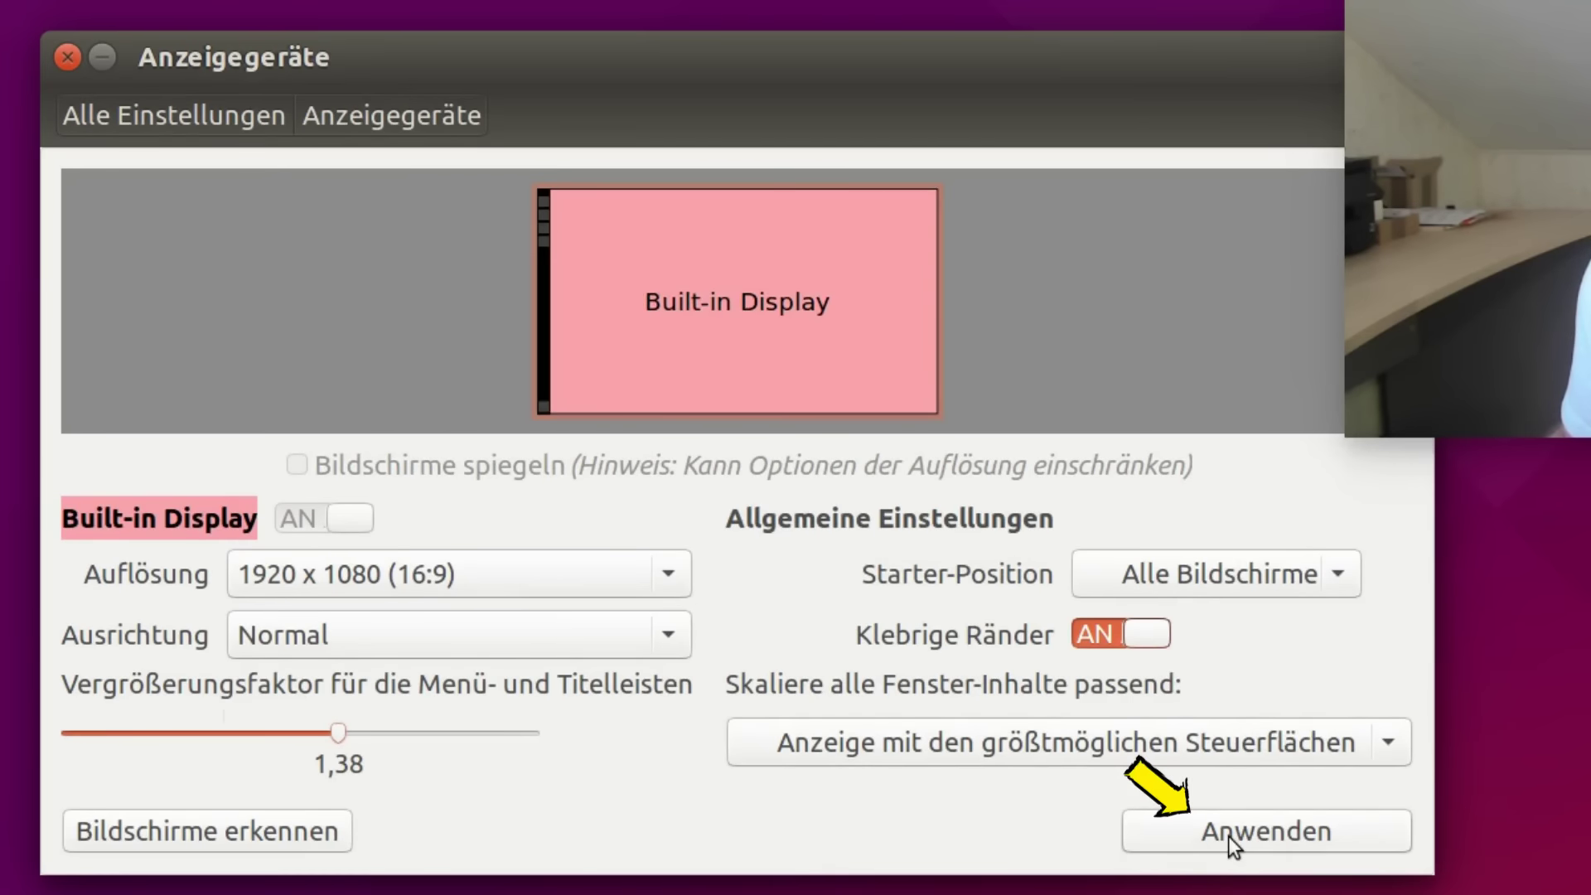
left_click(1228, 831)
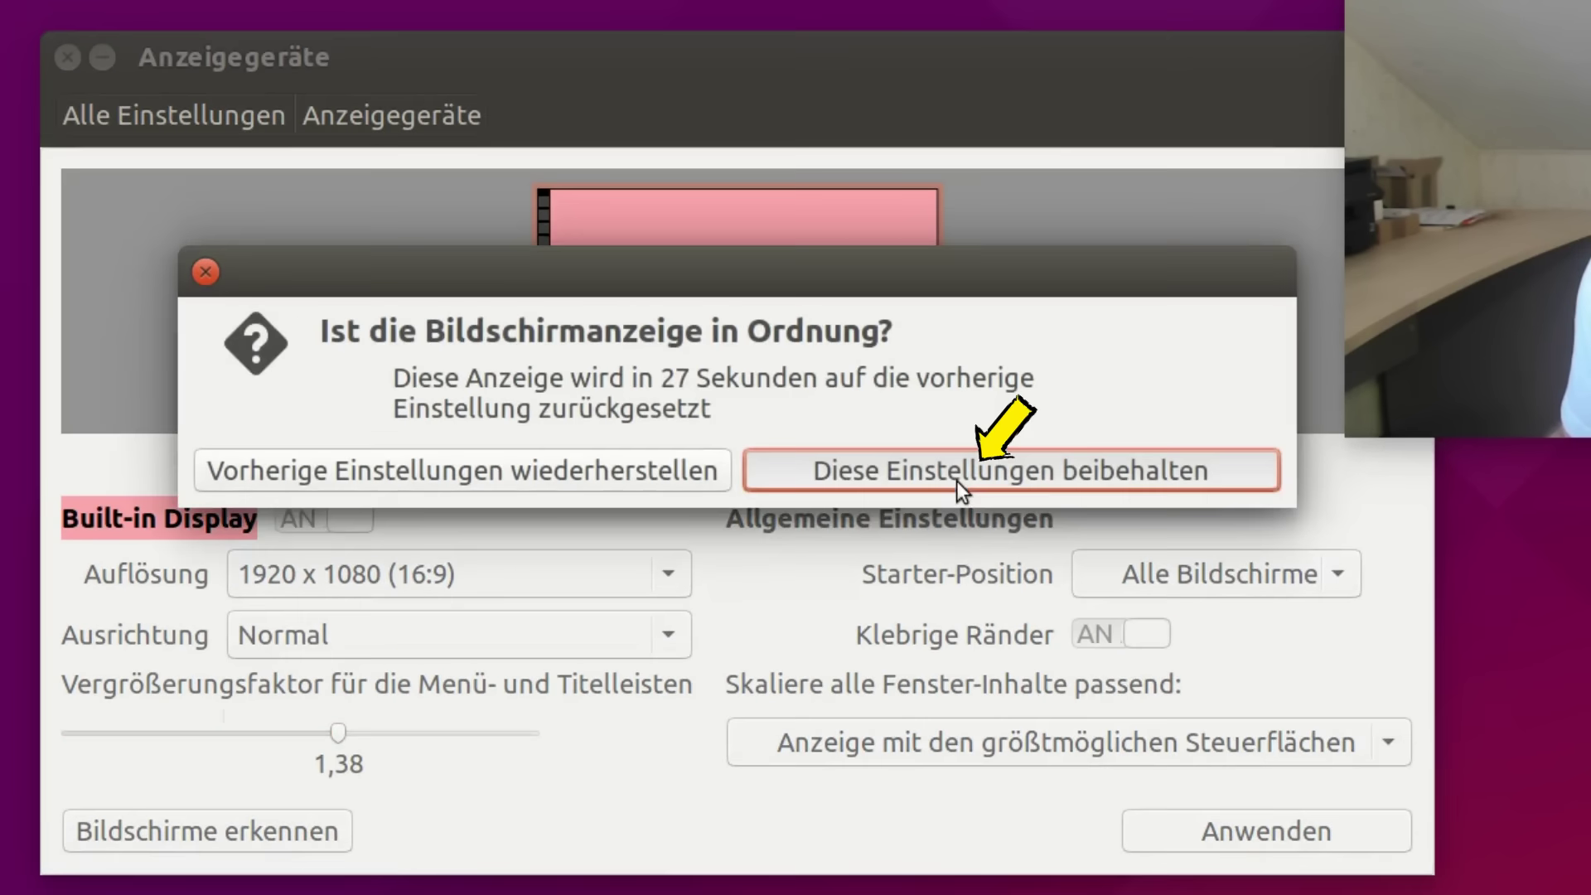
left_click(956, 470)
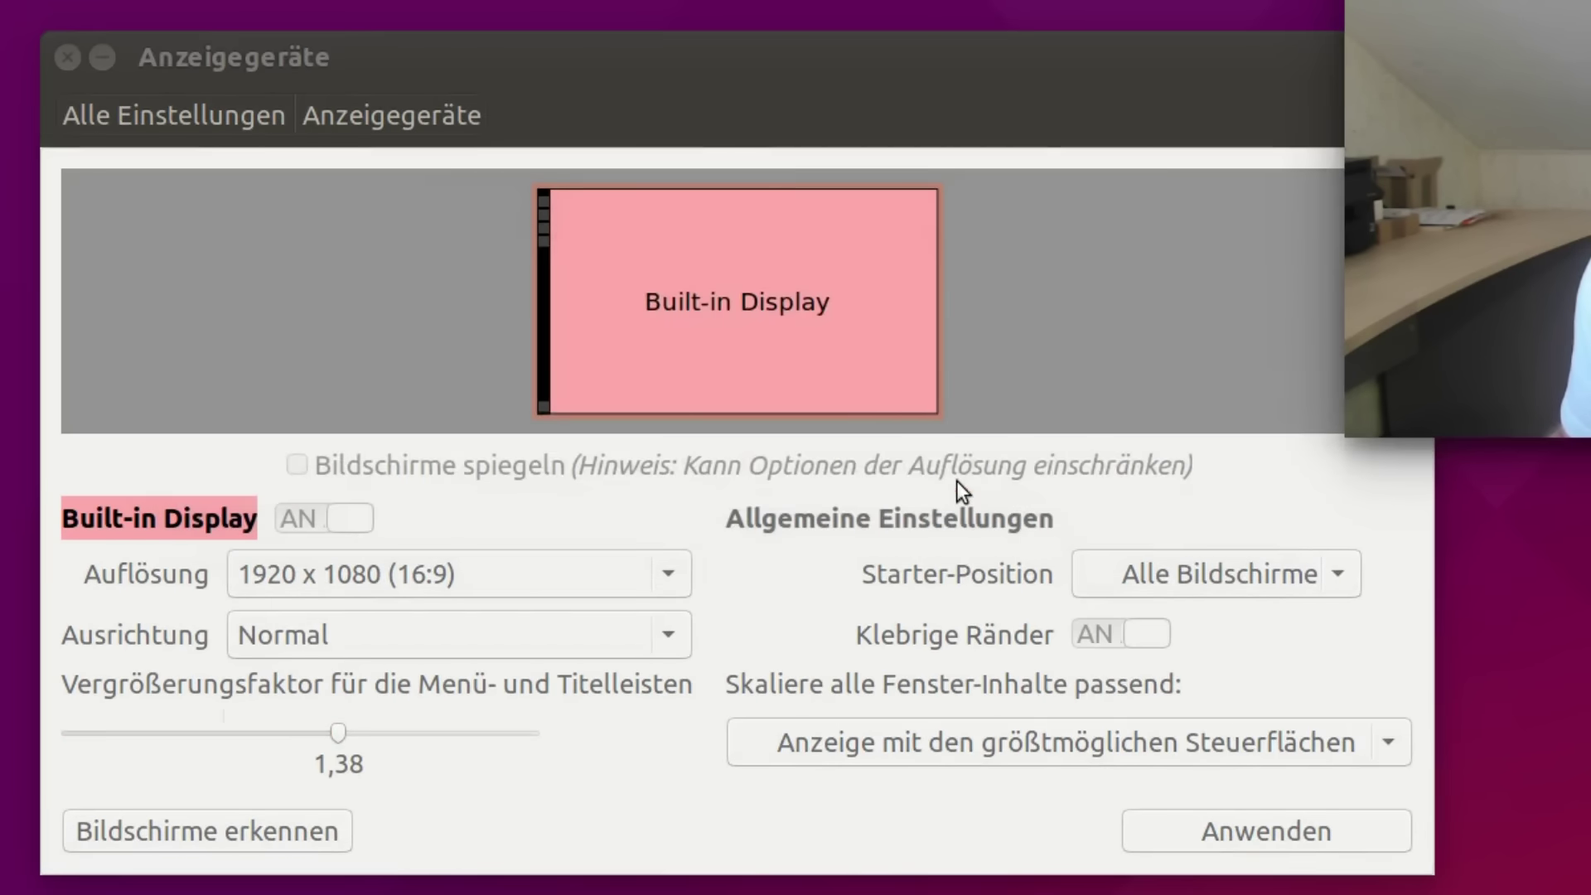
left_click(70, 57)
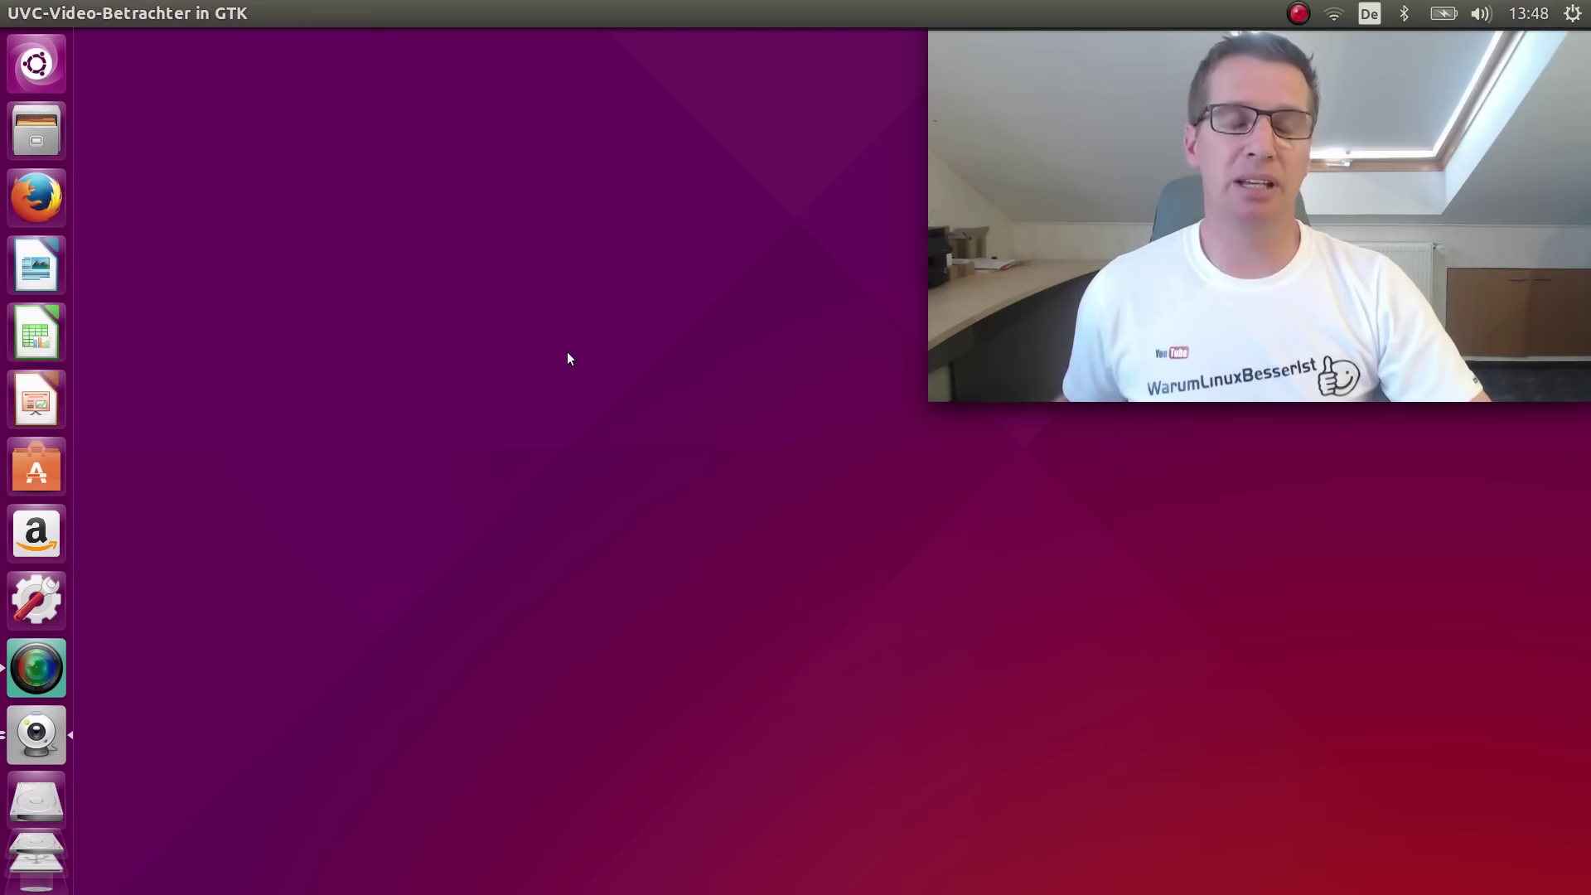
Step: Reopen the system settings and open the language settings (Sprachen), moving the windows clear of the webcam picture
left_click(1571, 14)
left_click(1539, 86)
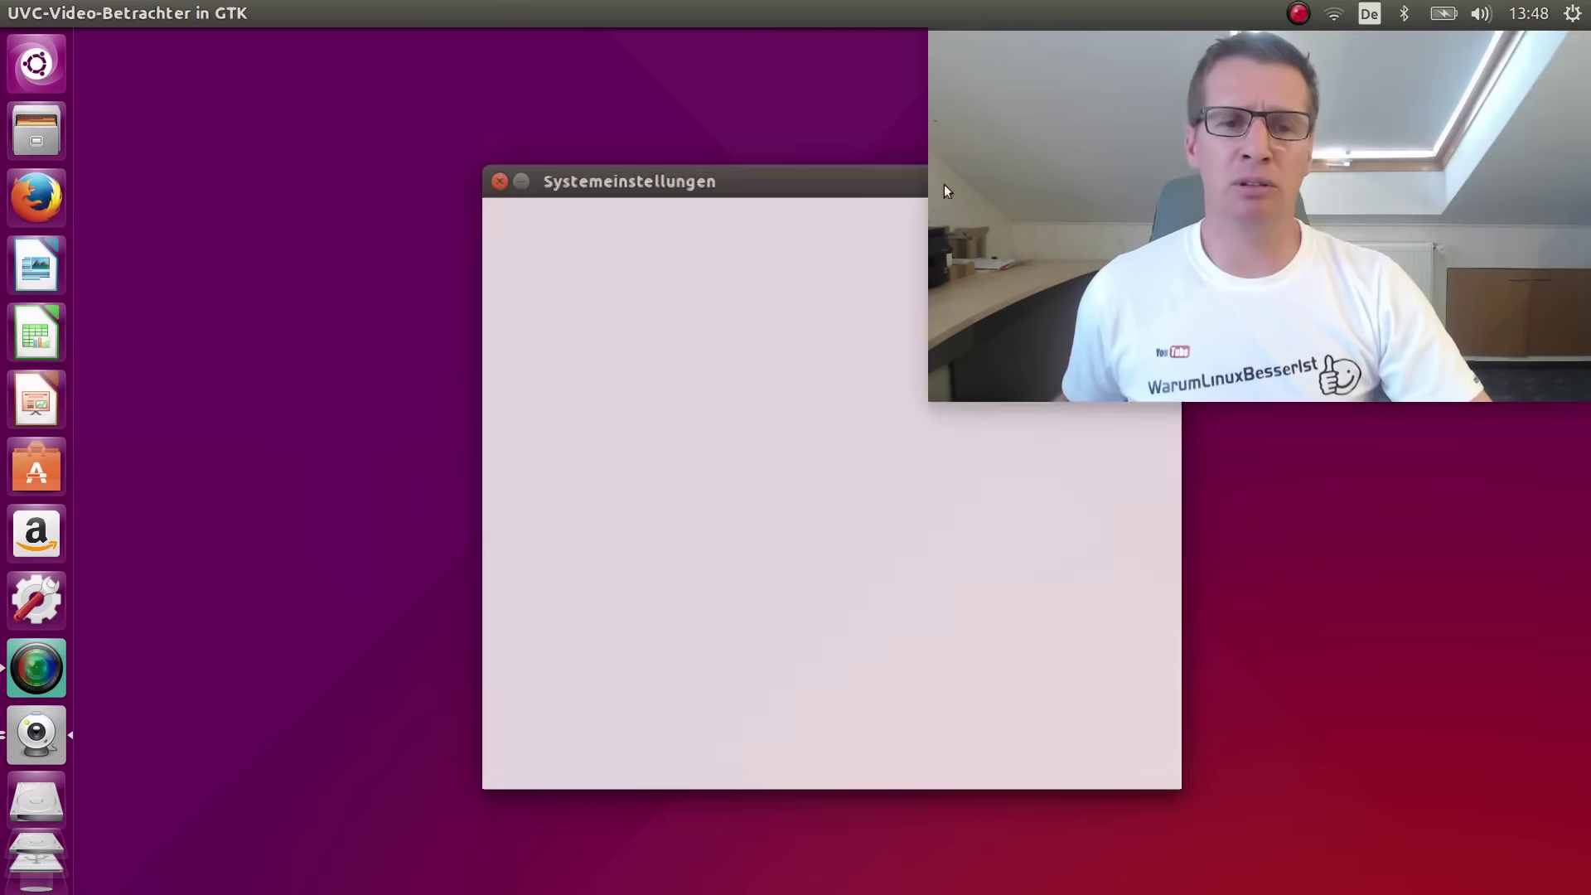
left_click_drag(704, 179, 412, 98)
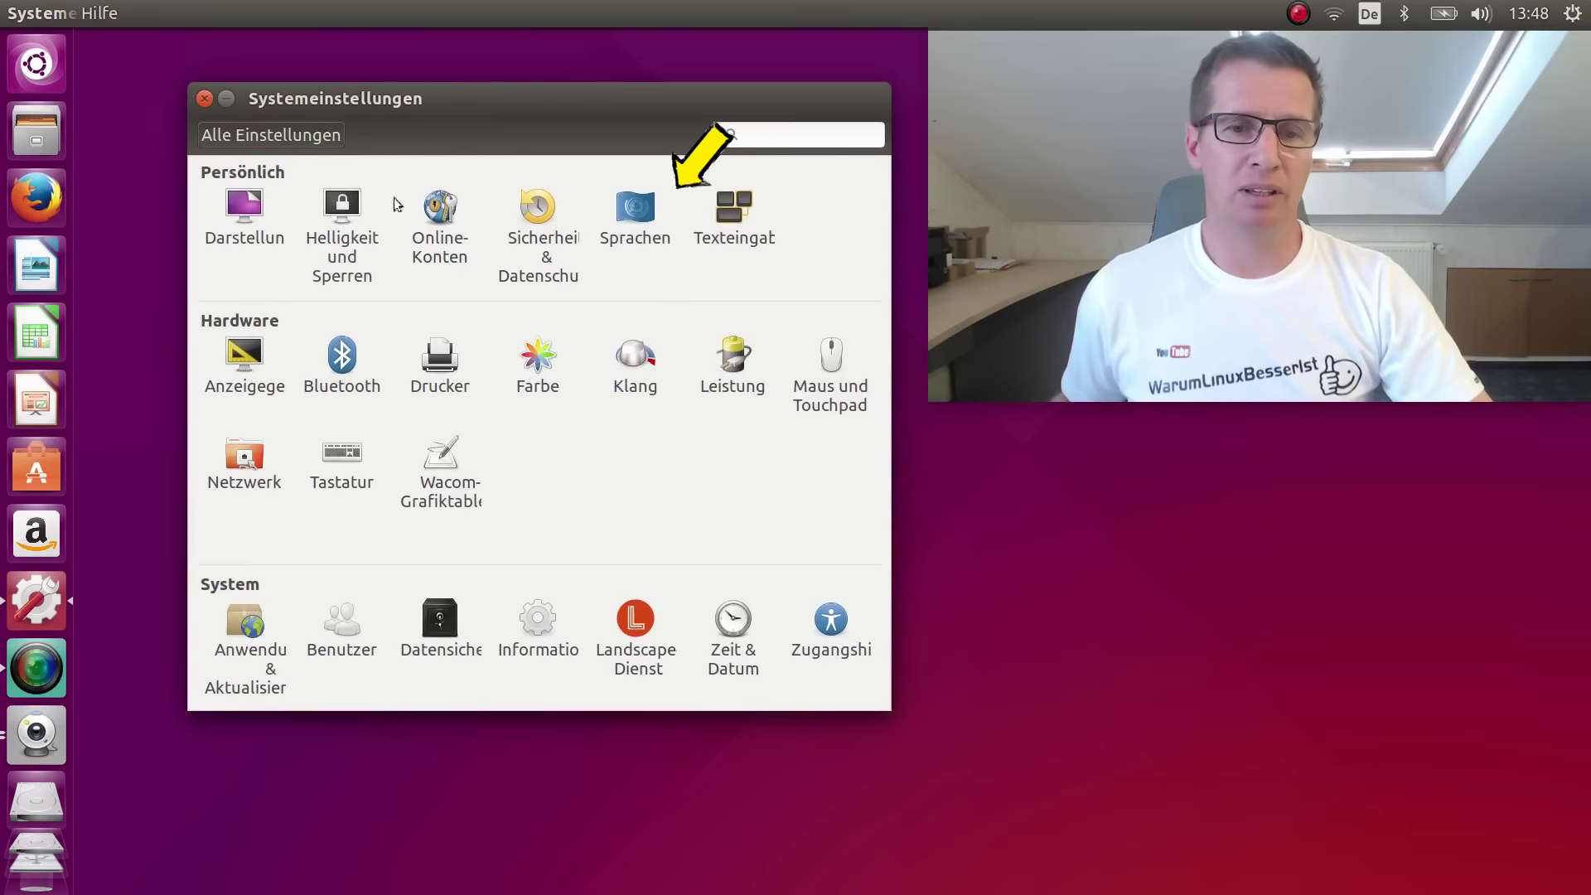
left_click(646, 214)
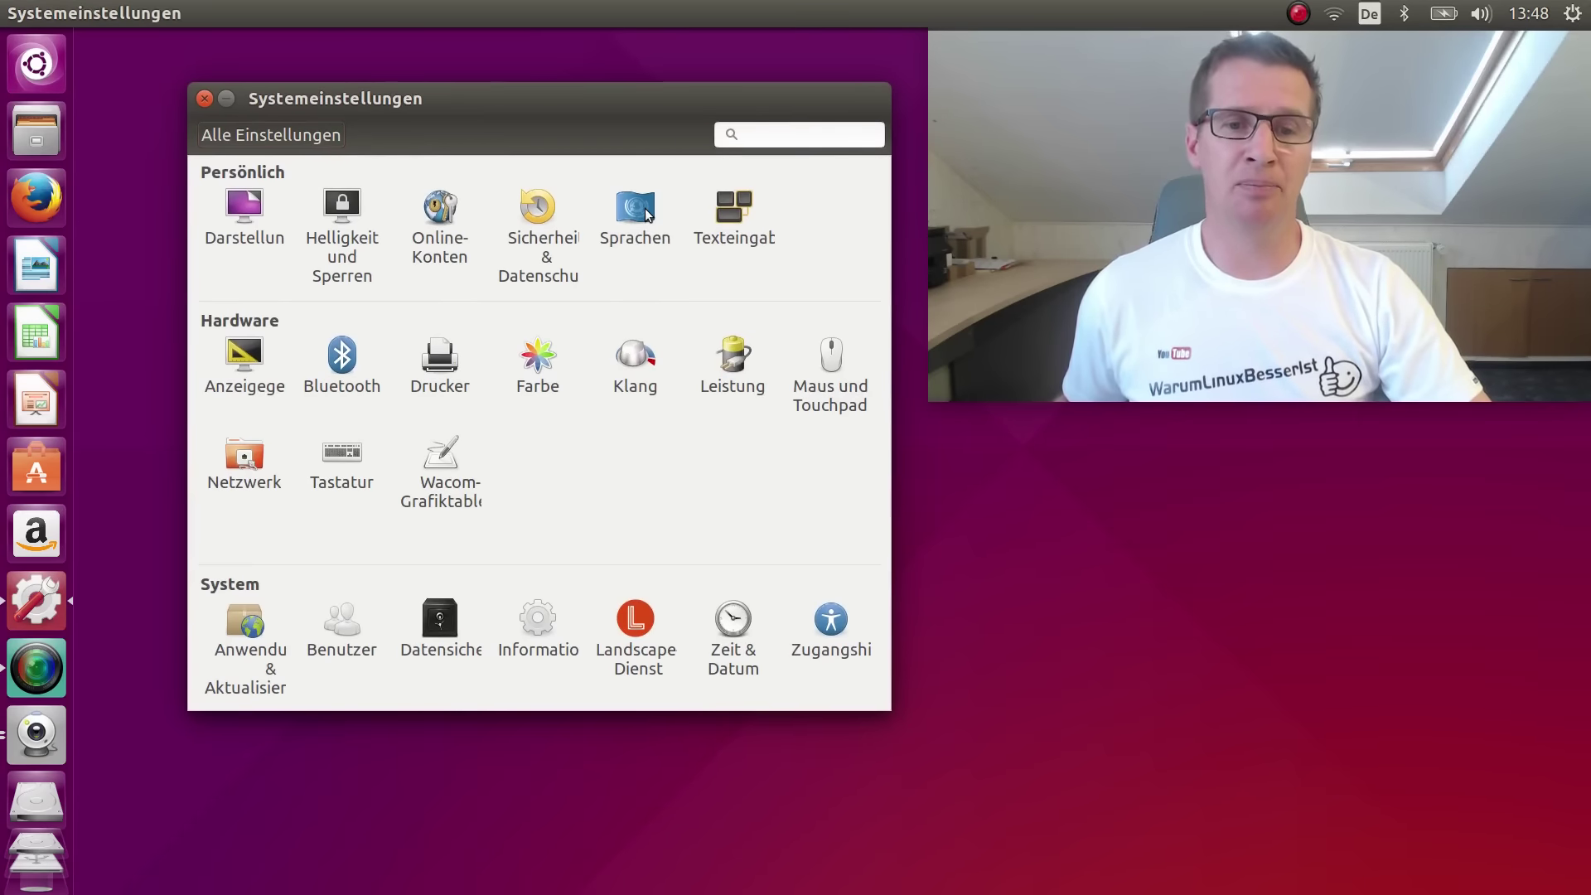
left_click_drag(976, 473, 385, 237)
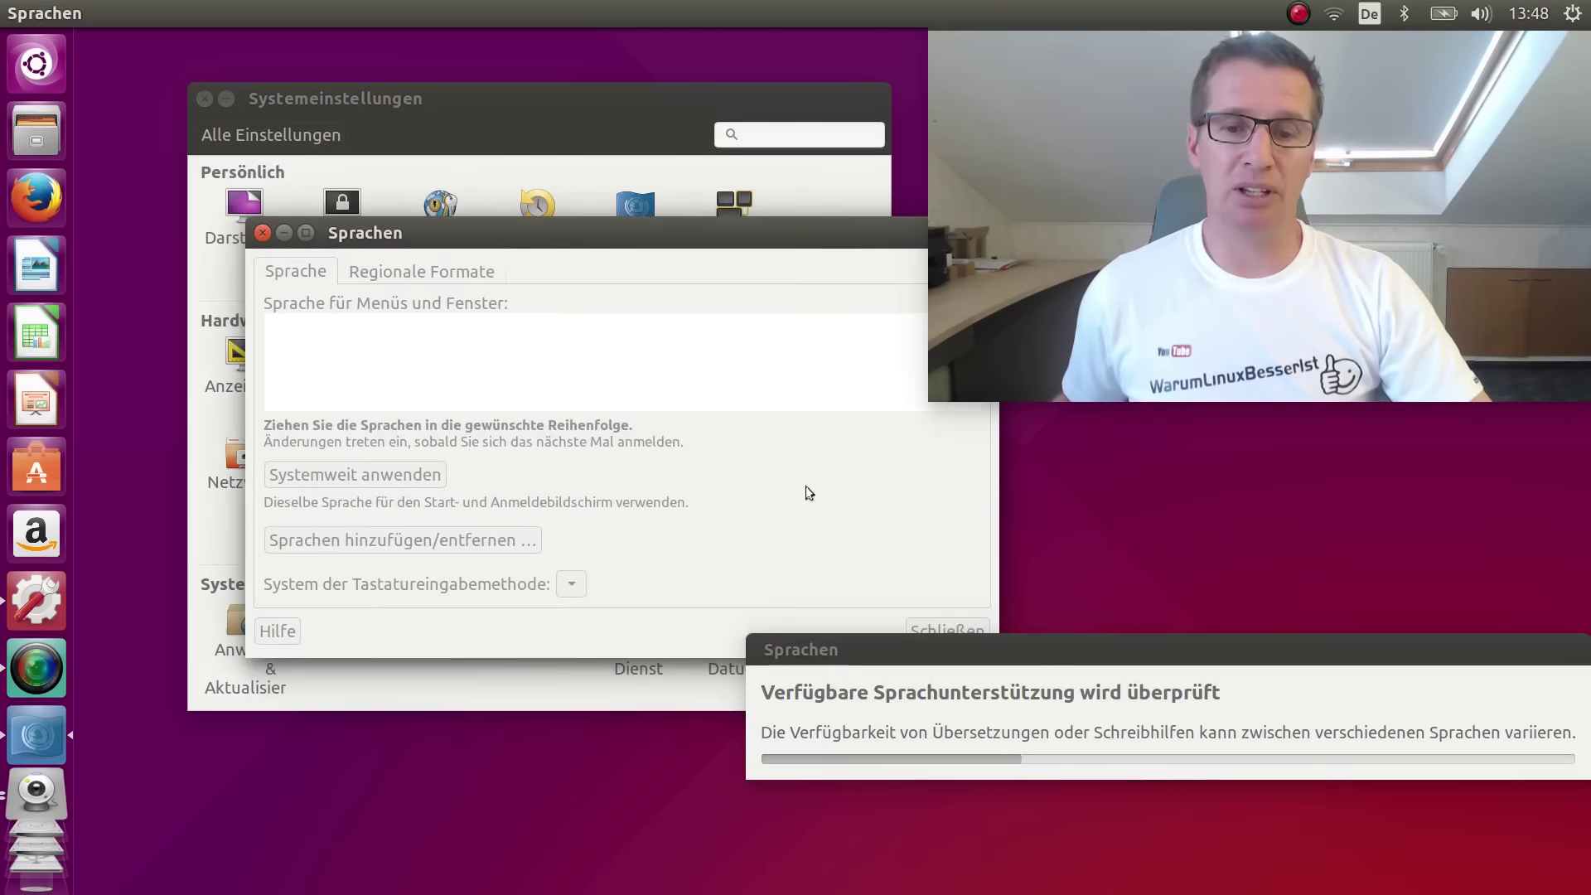
left_click_drag(1010, 639, 460, 368)
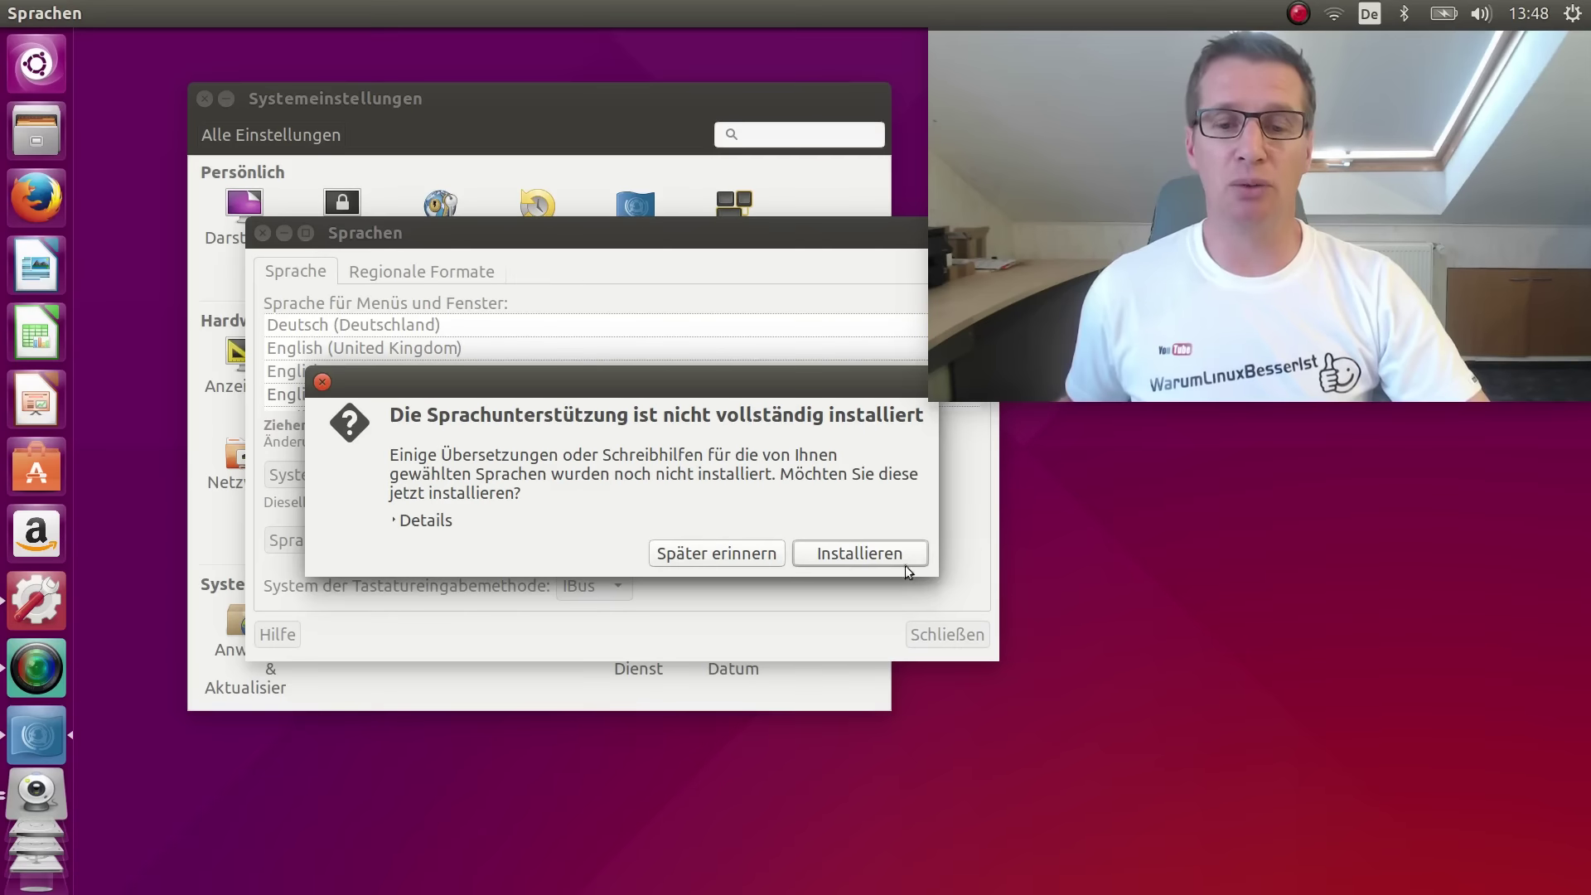
Step: Install the missing language support, authorising it with the account password, and show the details of the package downloads
left_click(1481, 702)
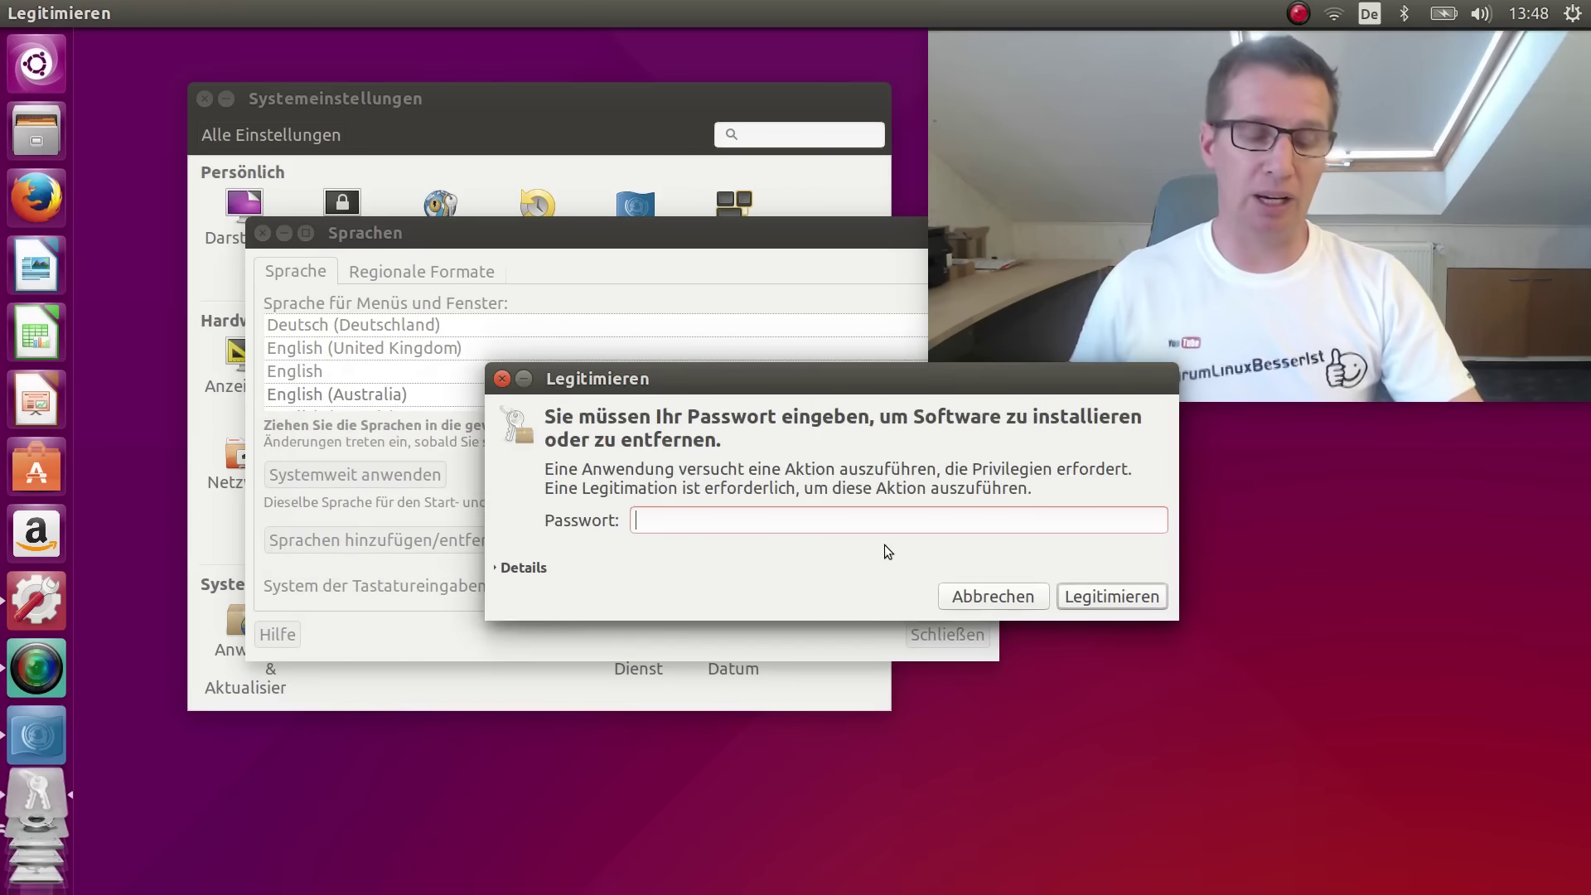
type("********")
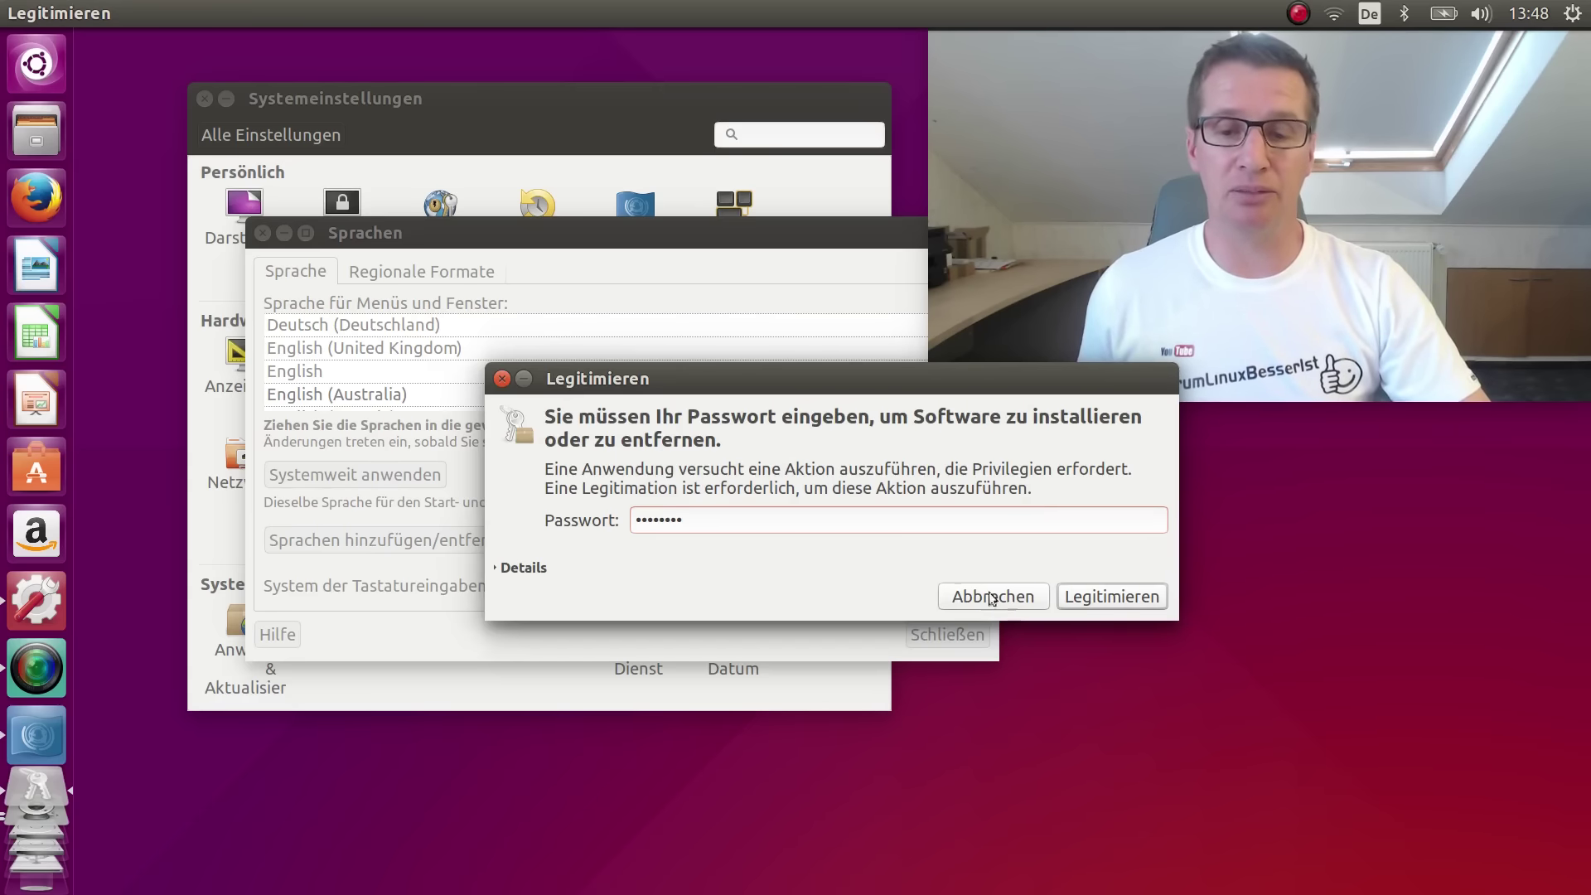
left_click(1121, 600)
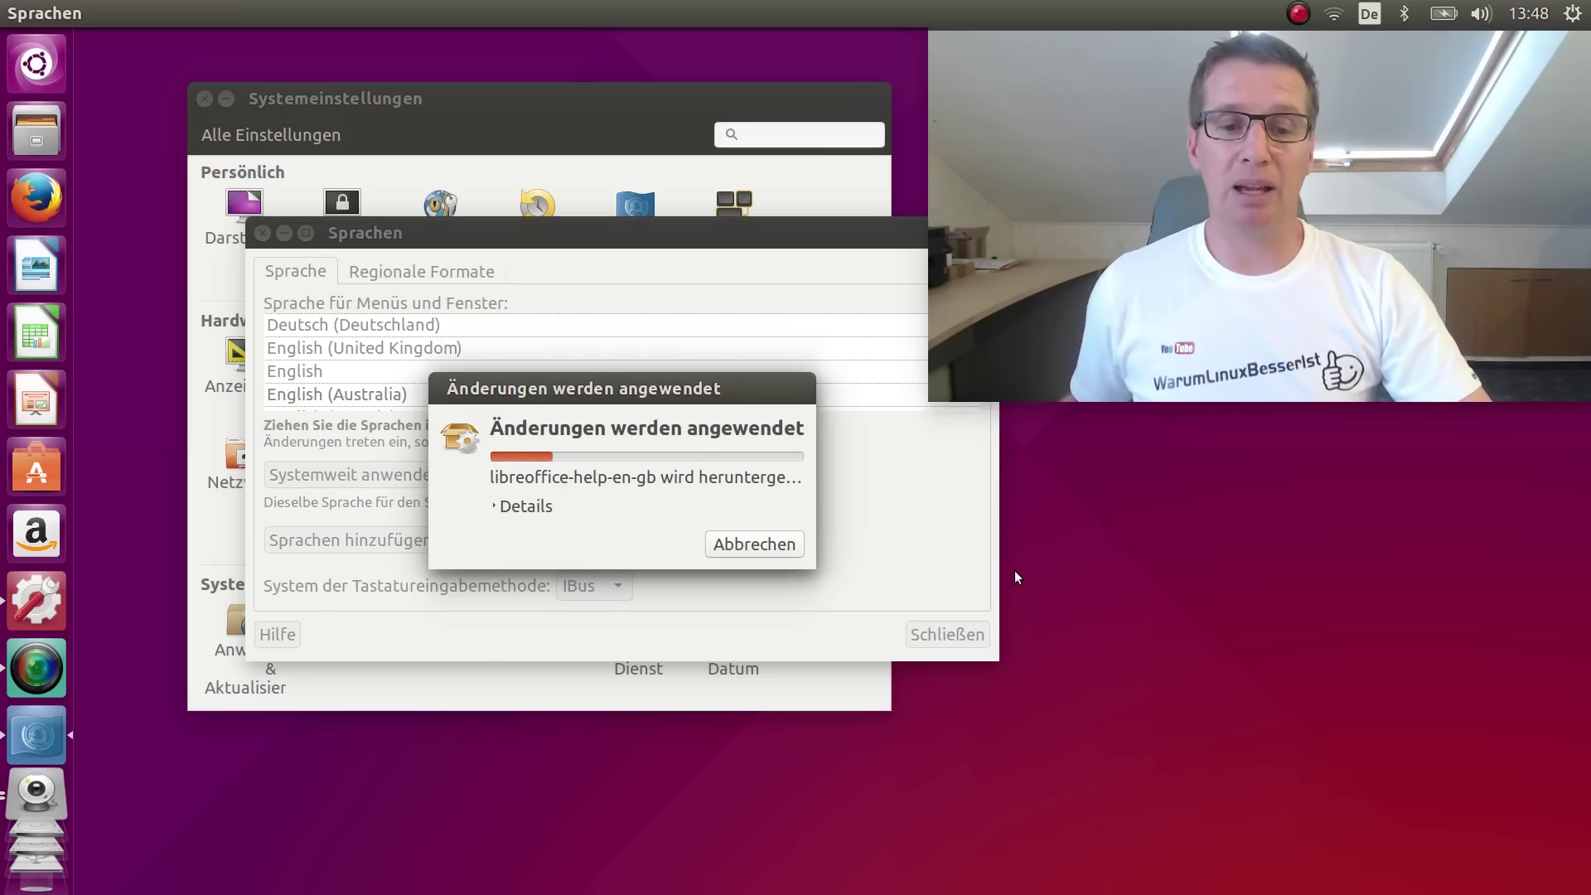
left_click(499, 507)
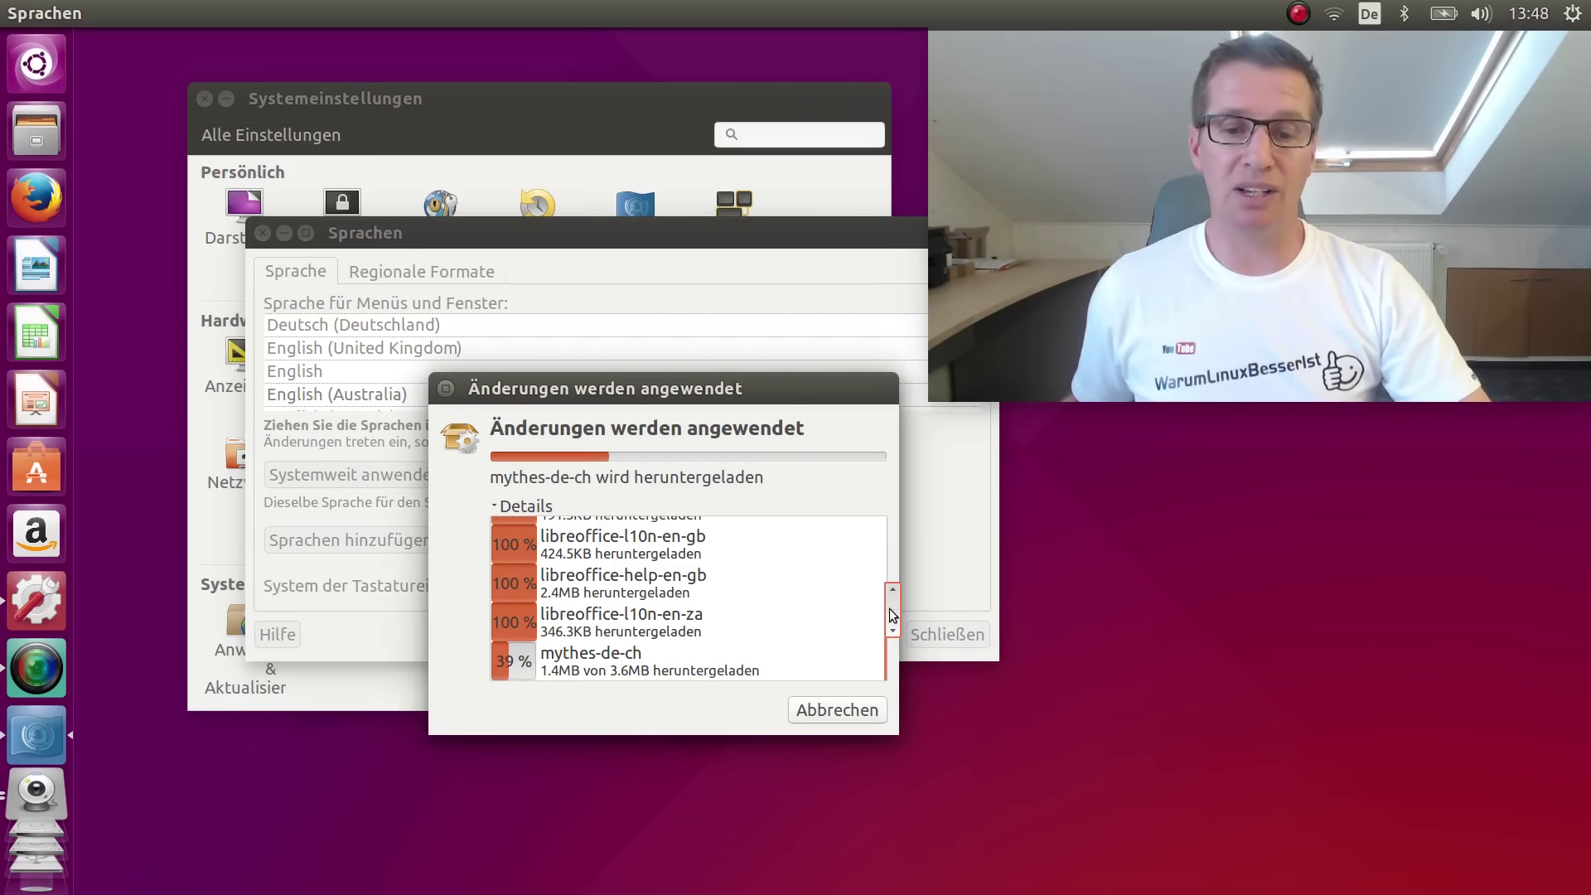
left_click_drag(882, 613, 863, 643)
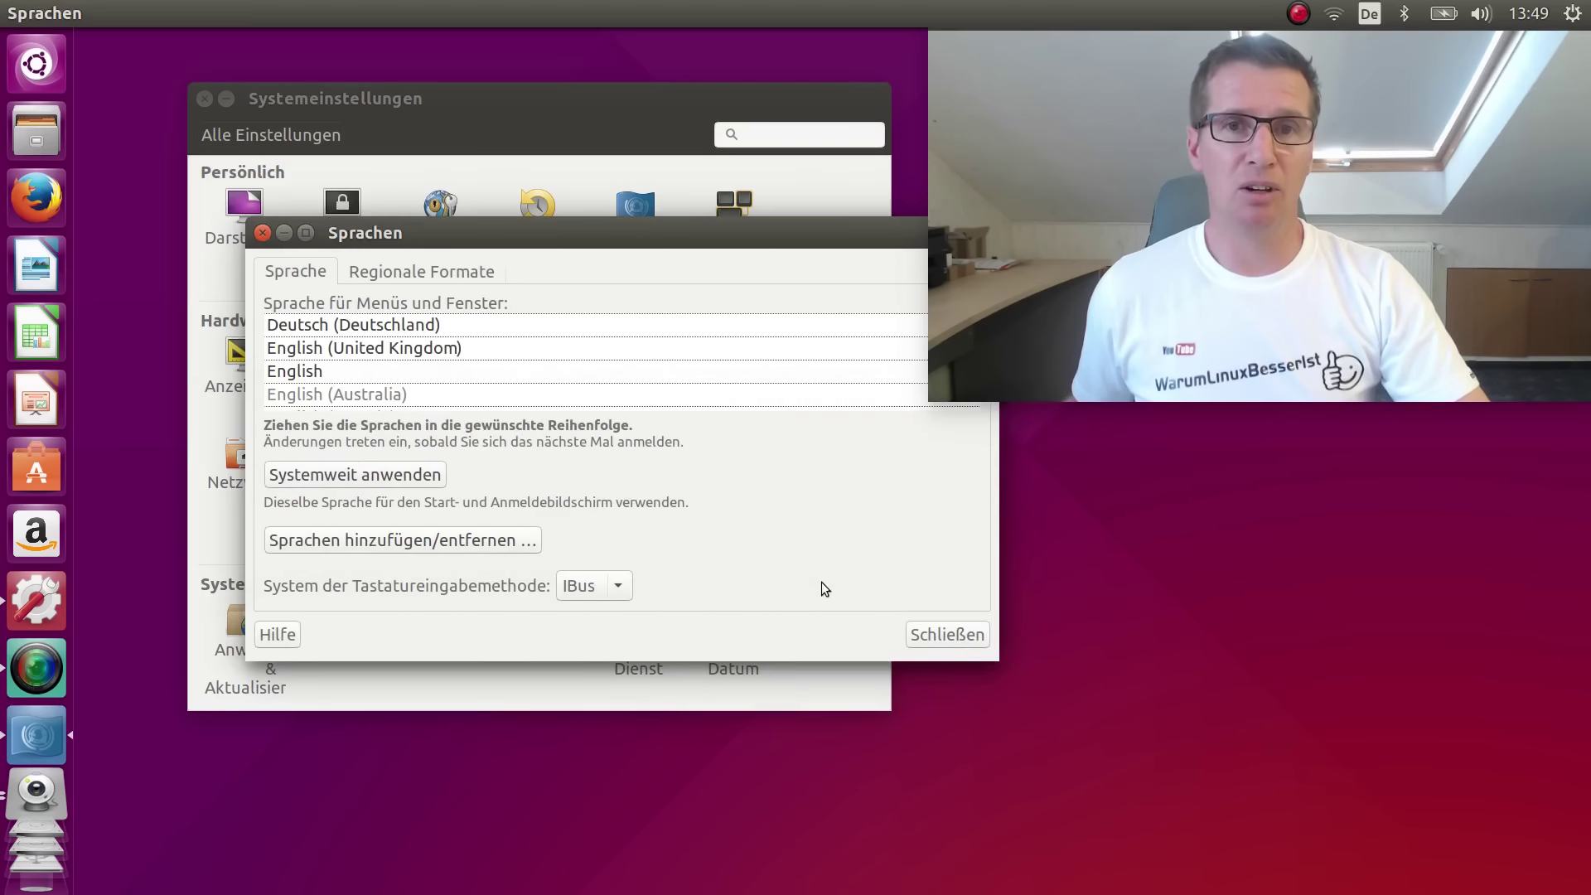
Step: Check the order of the German and English entries in the menu language list and close the language settings
left_click(521, 371)
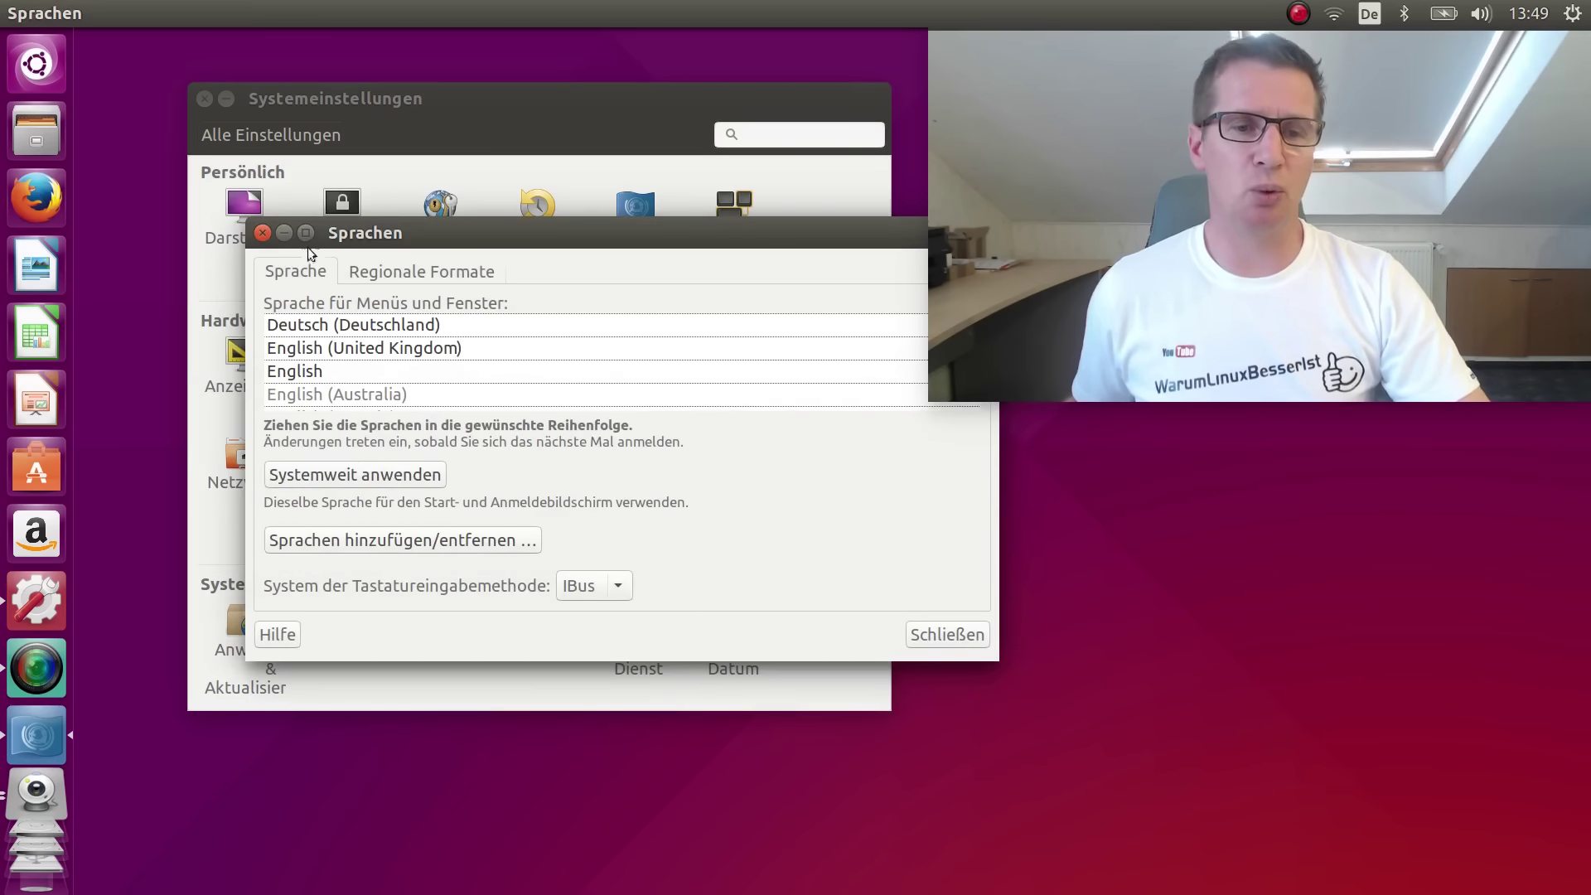
left_click(389, 348)
left_click(478, 365)
left_click(401, 325)
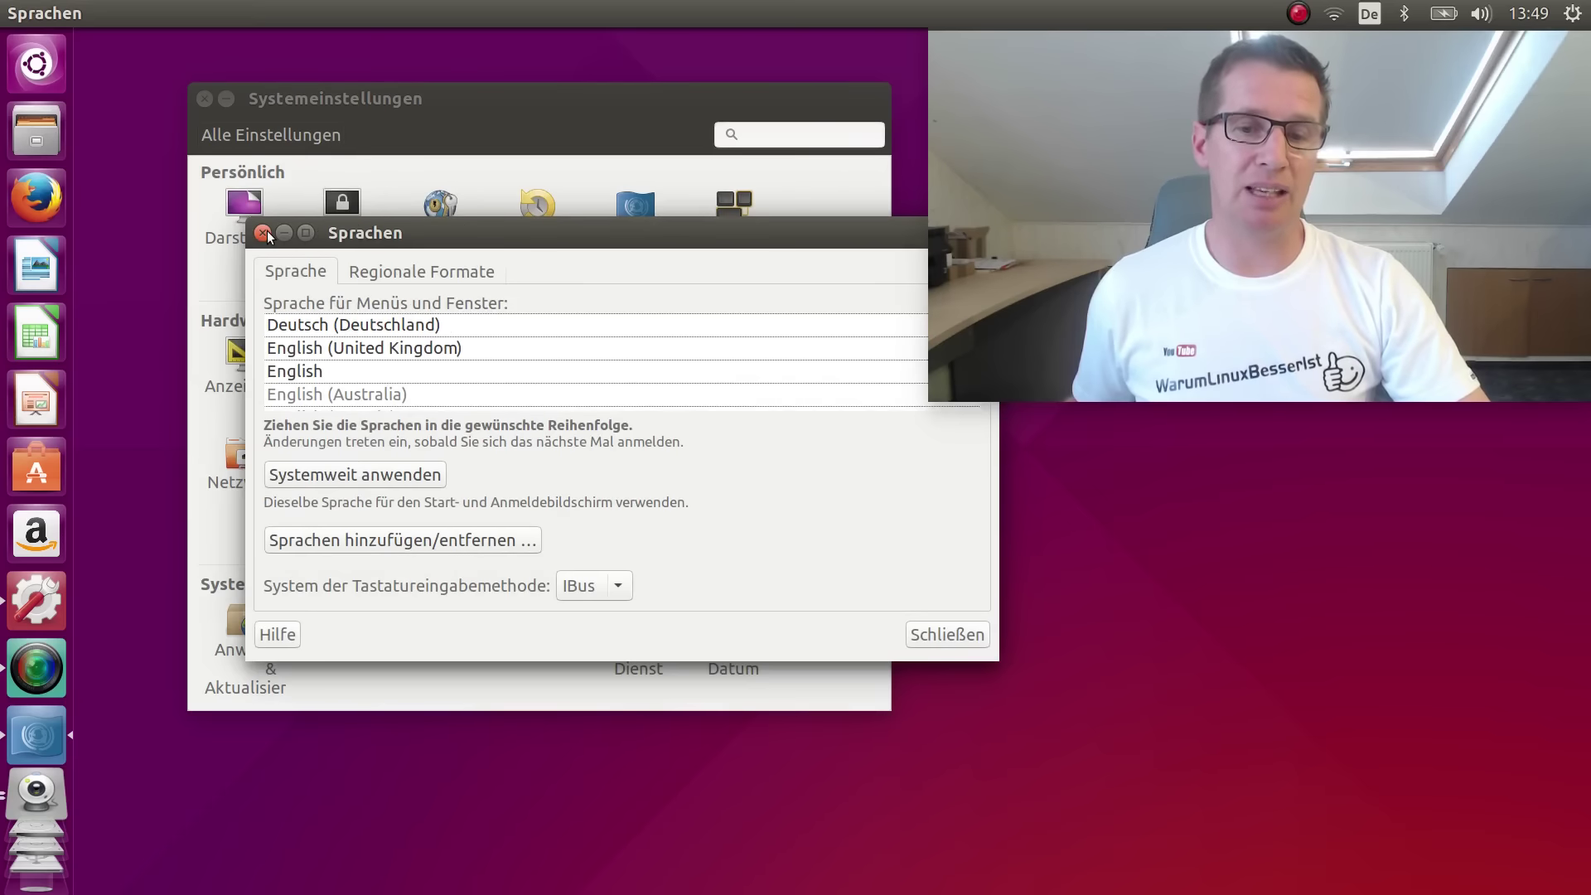
left_click(945, 634)
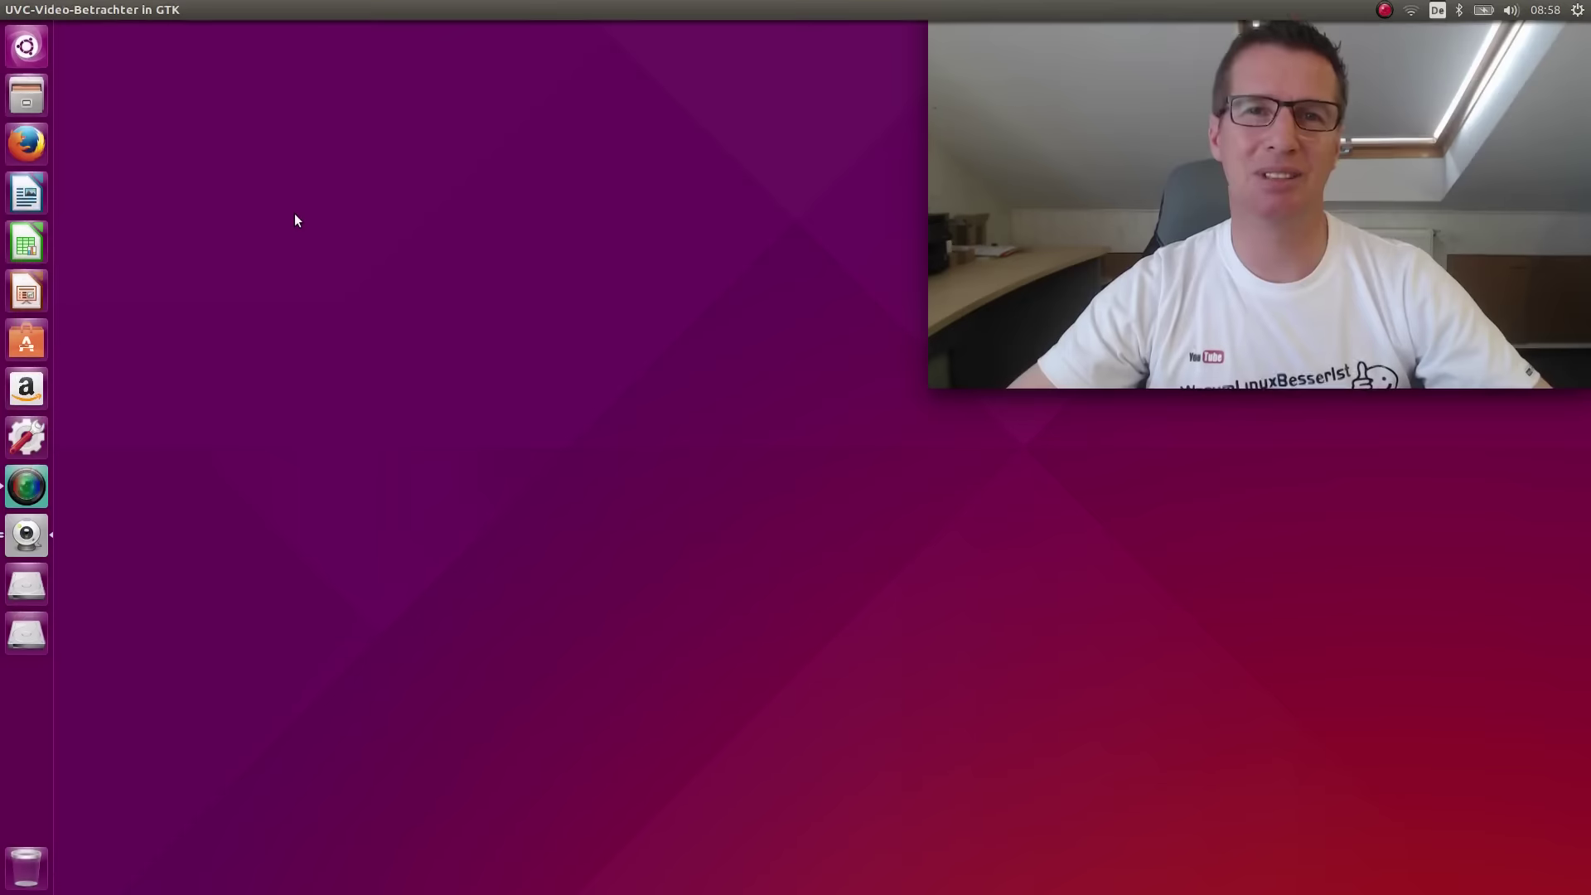